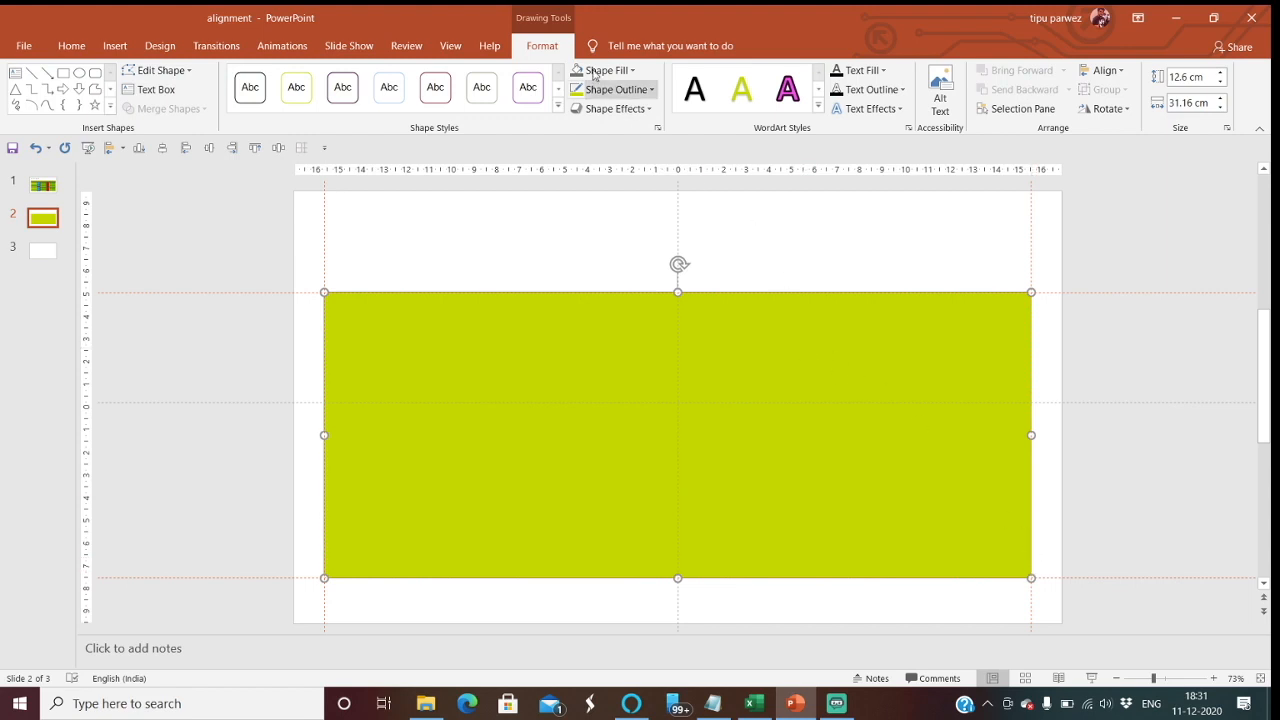
- View the finished pixel-perfect alignment example on slide 1 and return to slide 2
{"action": "left_click", "coordinate": [822, 266]}
{"action": "scroll", "coordinate": [1193, 330], "scroll_direction": "up", "scroll_amount": 1}
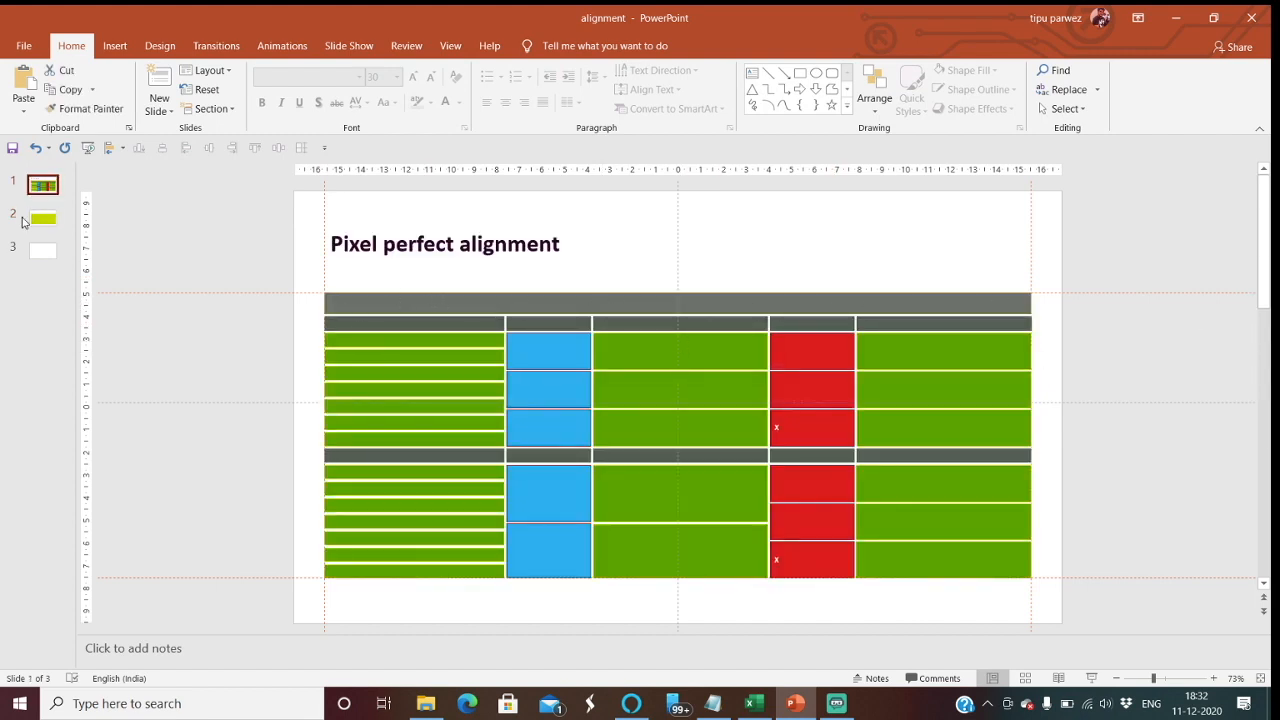
{"action": "left_click", "coordinate": [36, 218]}
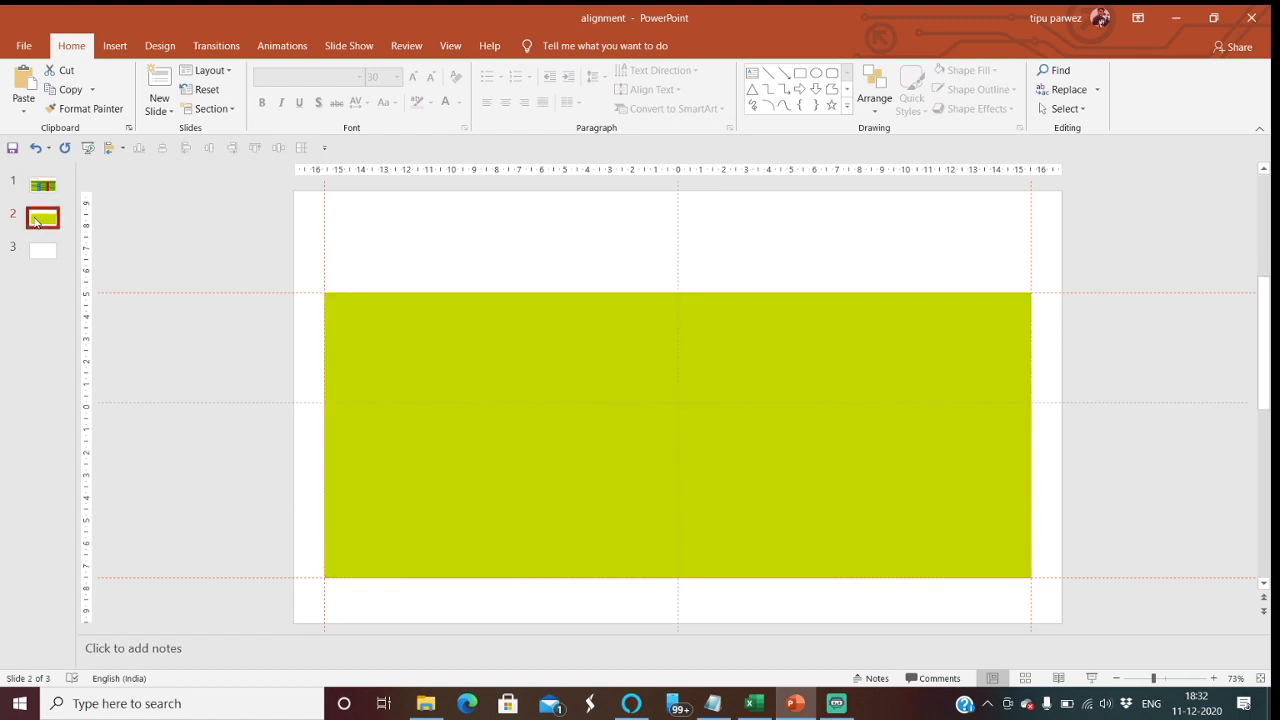
- Display the gridlines on the slide alongside the ruler and guides
{"action": "left_click", "coordinate": [112, 46]}
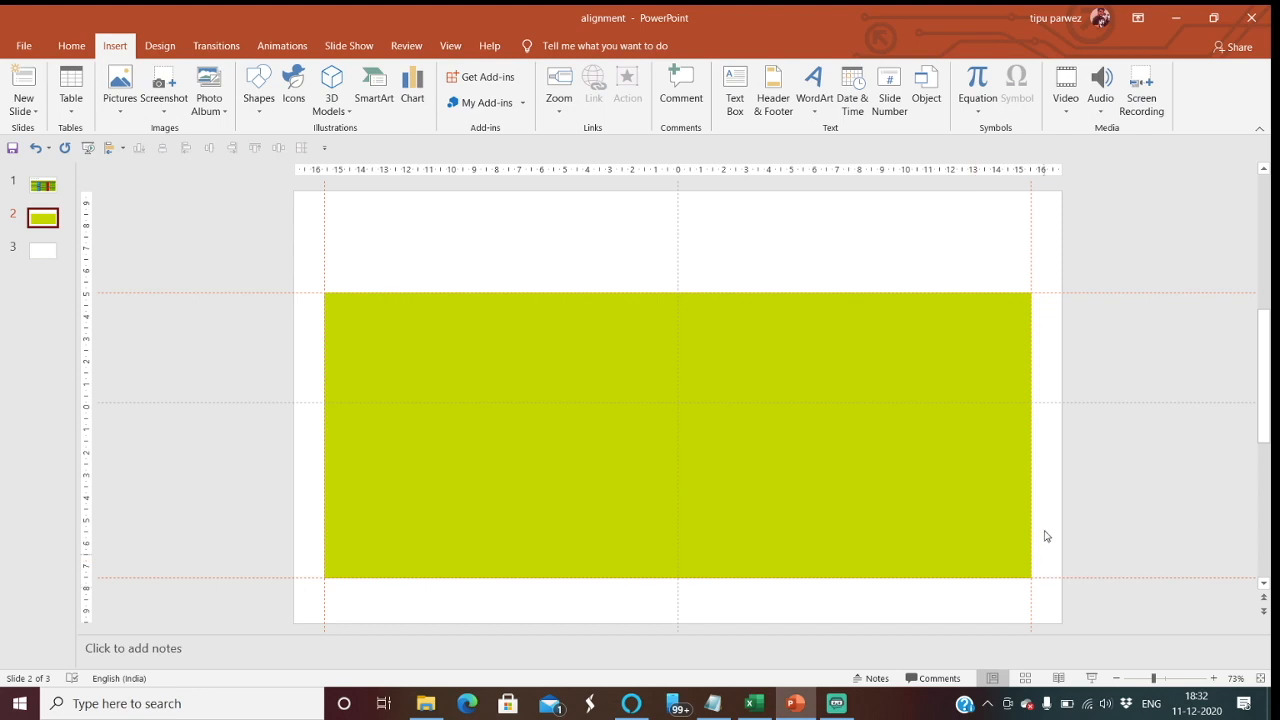
{"action": "left_click", "coordinate": [446, 47]}
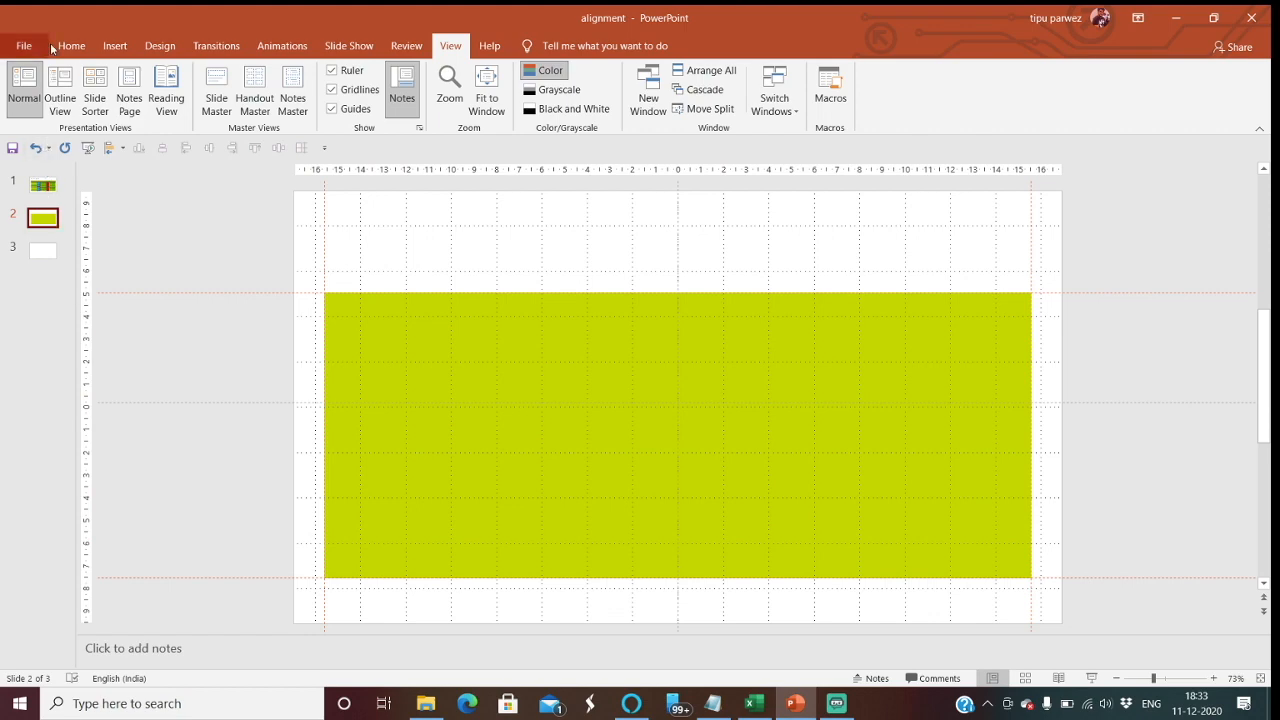
- Draw a horizontal rectangle about 1.67 cm high and 31.16 cm wide, and place it as a bar above the large green block
{"action": "left_click", "coordinate": [106, 46]}
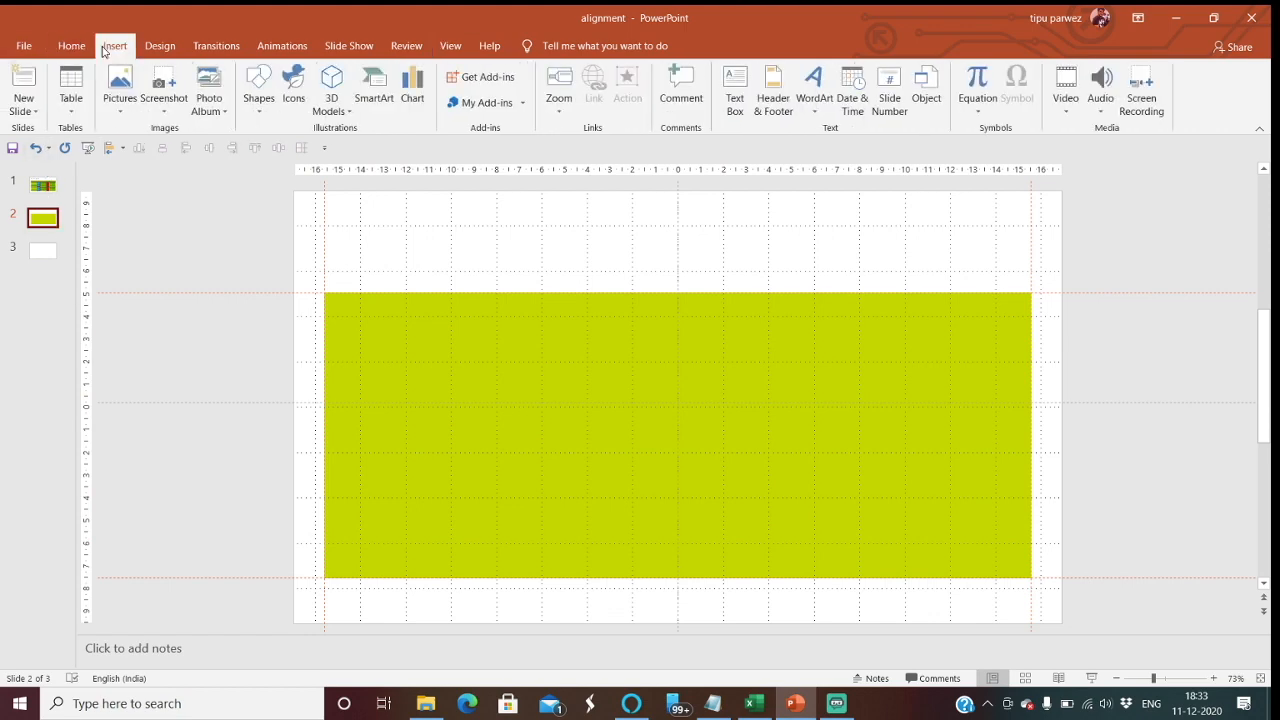
{"action": "left_click", "coordinate": [258, 106]}
{"action": "left_click", "coordinate": [299, 148]}
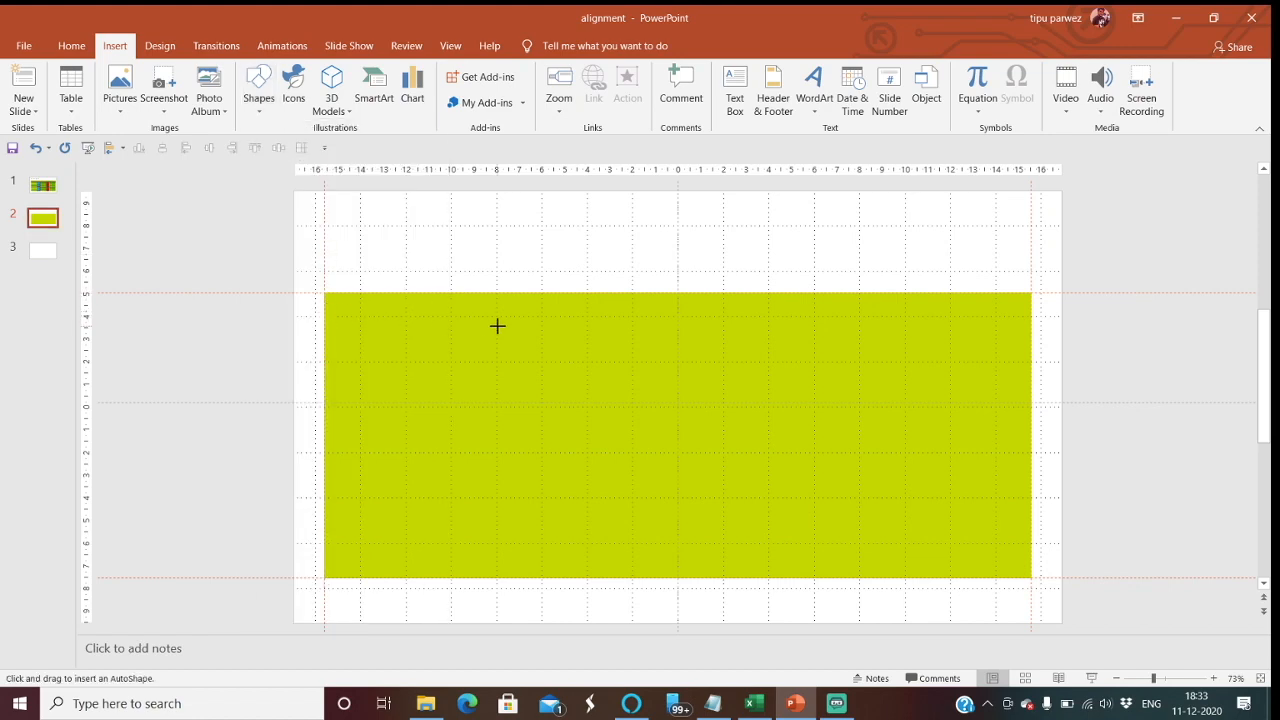
{"action": "mouse_move", "coordinate": [618, 330]}
{"action": "left_mouse_down"}
{"action": "mouse_move", "coordinate": [1040, 326]}
{"action": "mouse_move", "coordinate": [1030, 329]}
{"action": "left_mouse_up"}
{"action": "left_click_drag", "start_coordinate": [640, 323], "coordinate": [641, 273]}
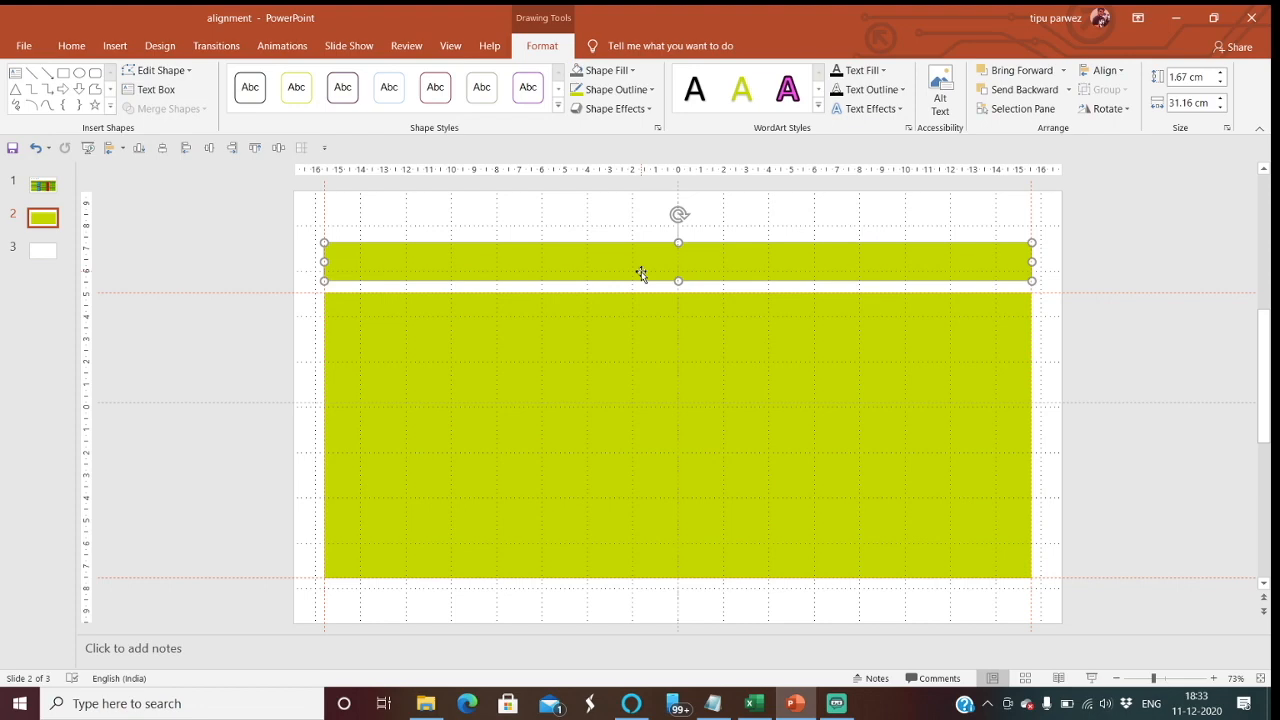
{"action": "left_click_drag", "start_coordinate": [591, 257], "coordinate": [591, 236]}
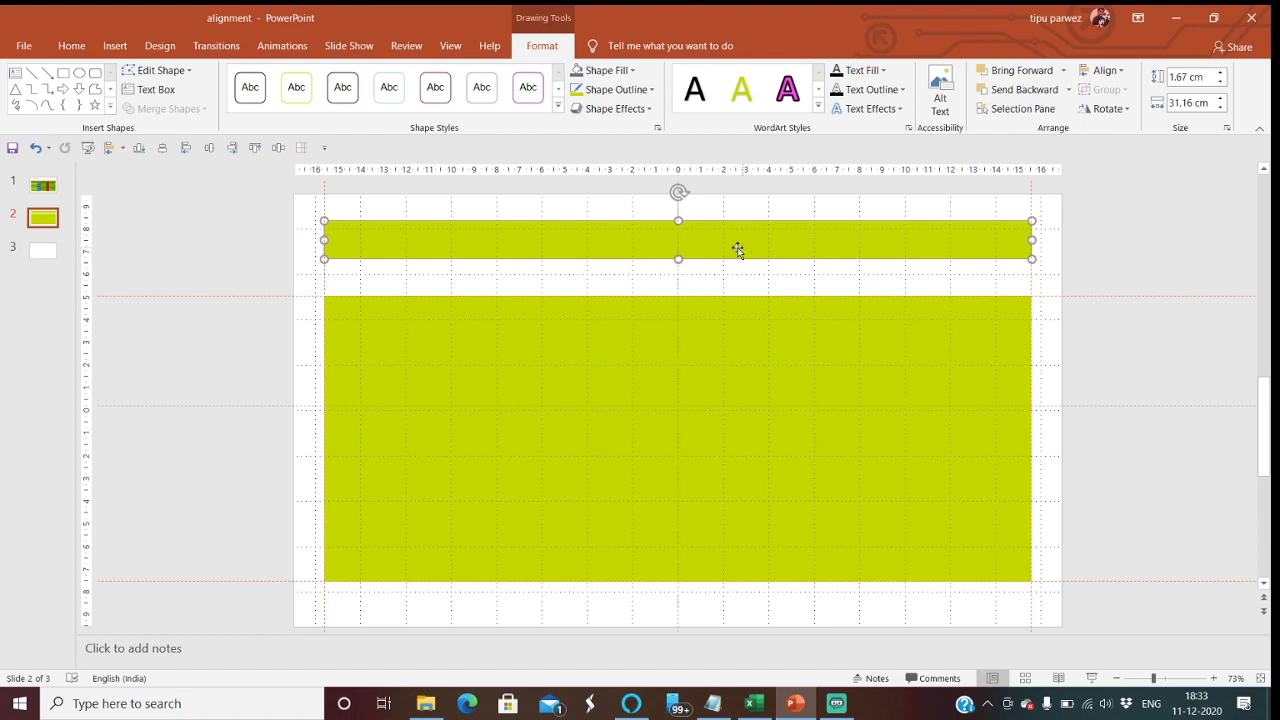
{"action": "mouse_move", "coordinate": [587, 257]}
{"action": "left_mouse_down"}
{"action": "mouse_move", "coordinate": [590, 236]}
{"action": "mouse_move", "coordinate": [587, 252]}
{"action": "left_mouse_up"}
- Stretch the upper bar past the green block's right edge to a width of about 31.69 cm
{"action": "left_click_drag", "start_coordinate": [1031, 240], "coordinate": [1043, 240]}
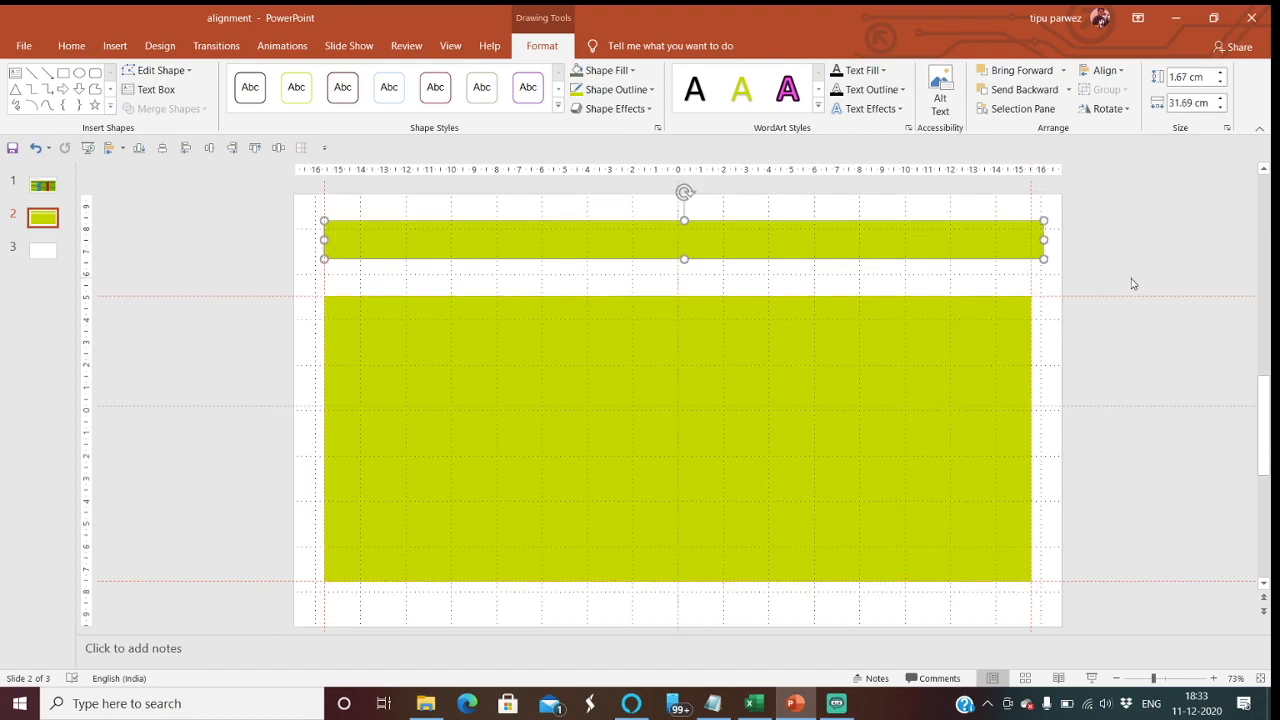
{"action": "left_click", "coordinate": [1086, 266]}
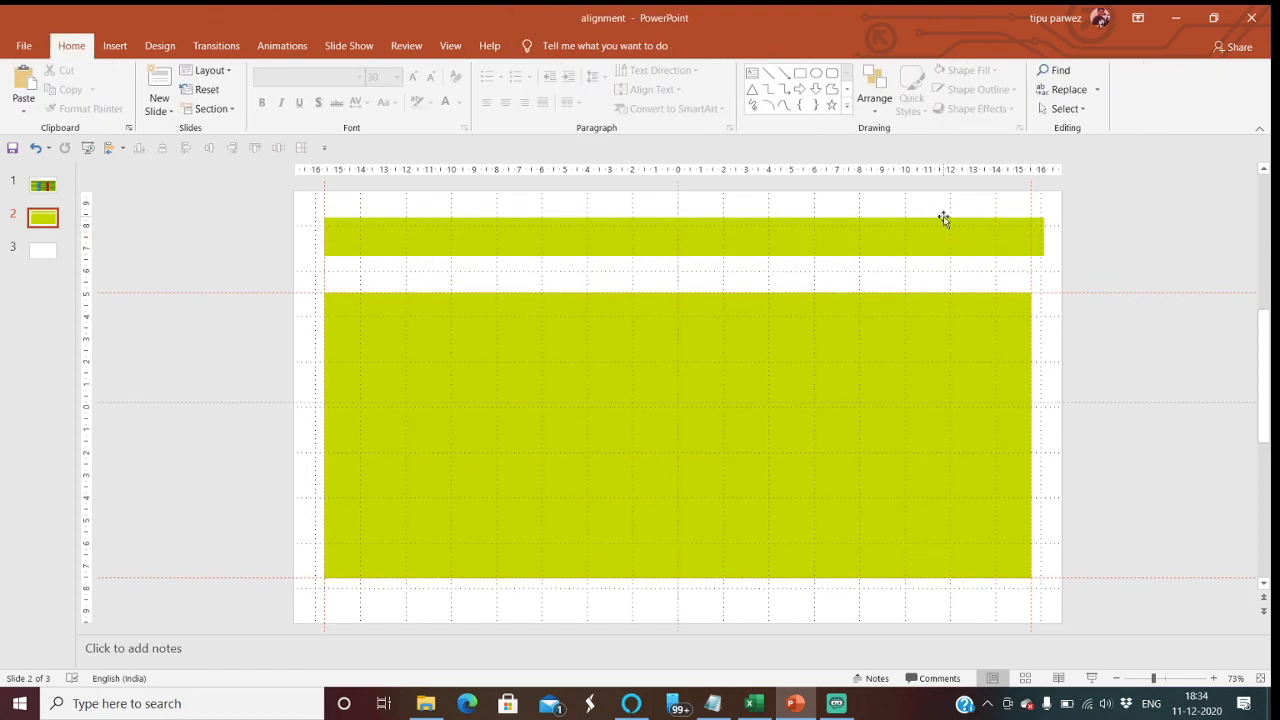
- Check the green block's width and set the upper bar's width to 31.16 cm to match it
{"action": "left_click", "coordinate": [741, 371]}
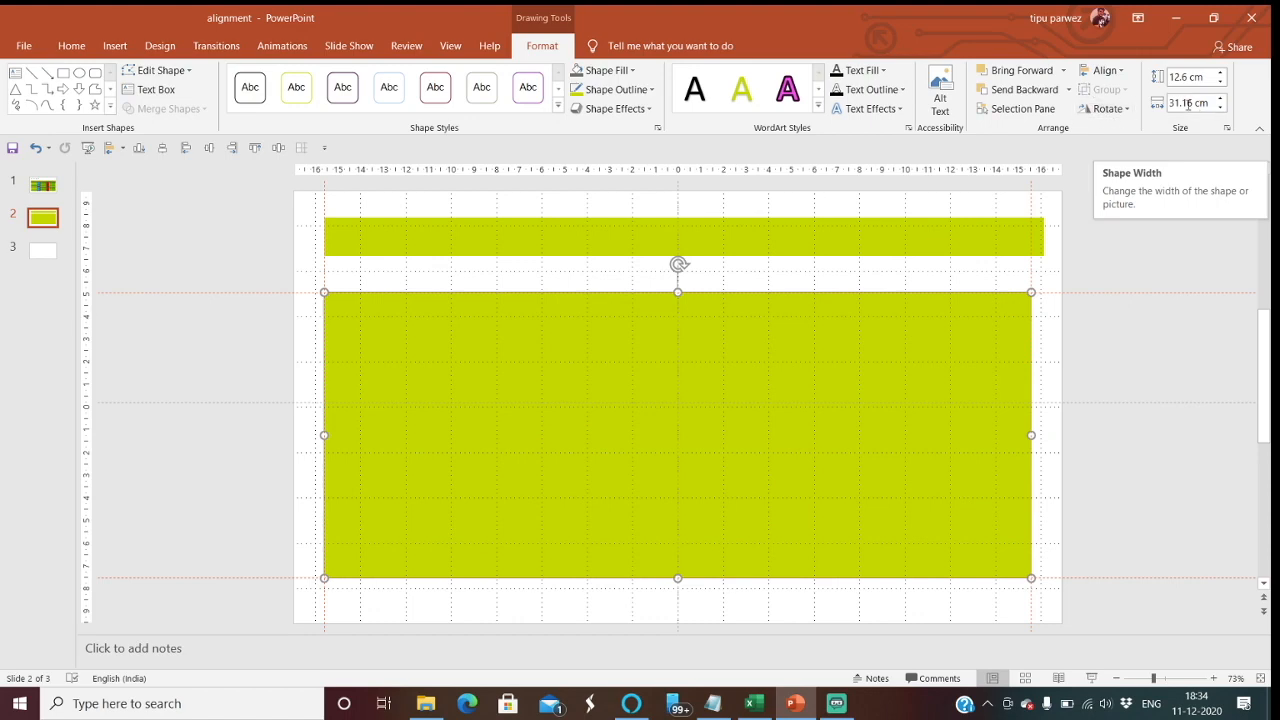
{"action": "left_click", "coordinate": [604, 243]}
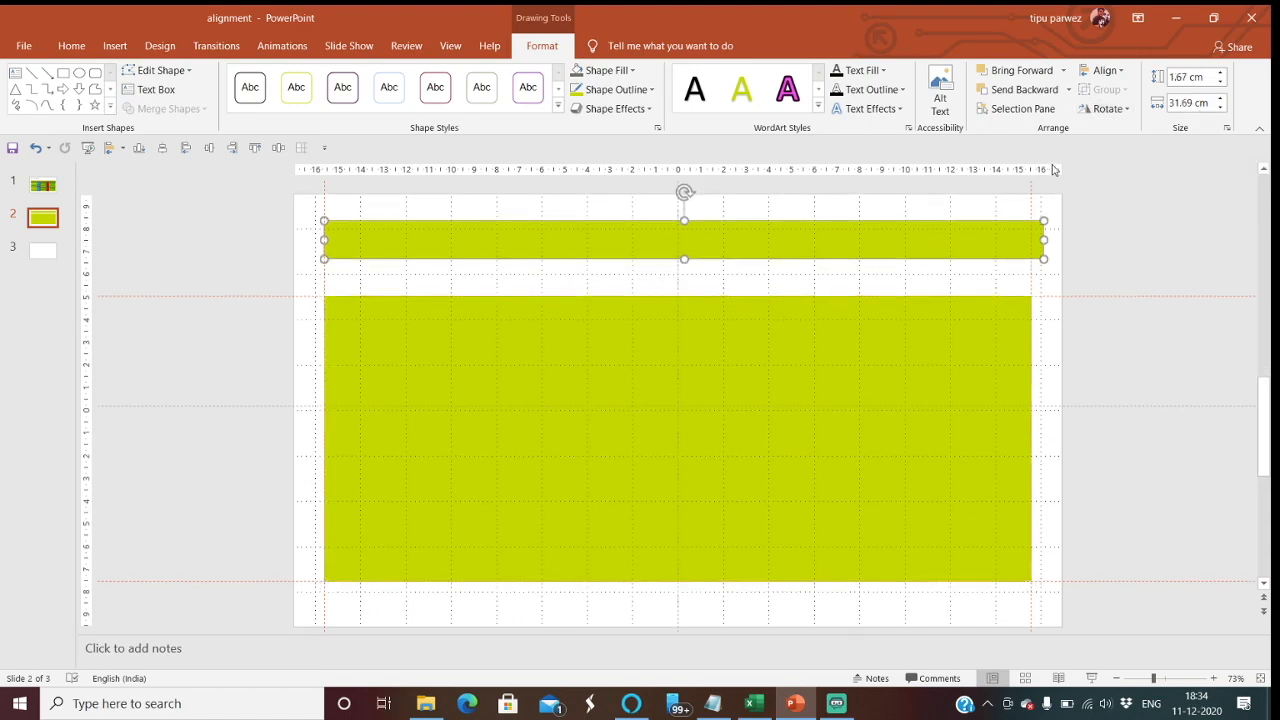
{"action": "left_click", "coordinate": [1192, 102]}
{"action": "left_click", "coordinate": [1195, 102]}
{"action": "key", "text": "BackSpace"}
{"action": "key", "text": "BackSpace"}
{"action": "type", "text": "16"}
{"action": "left_click", "coordinate": [1134, 300]}
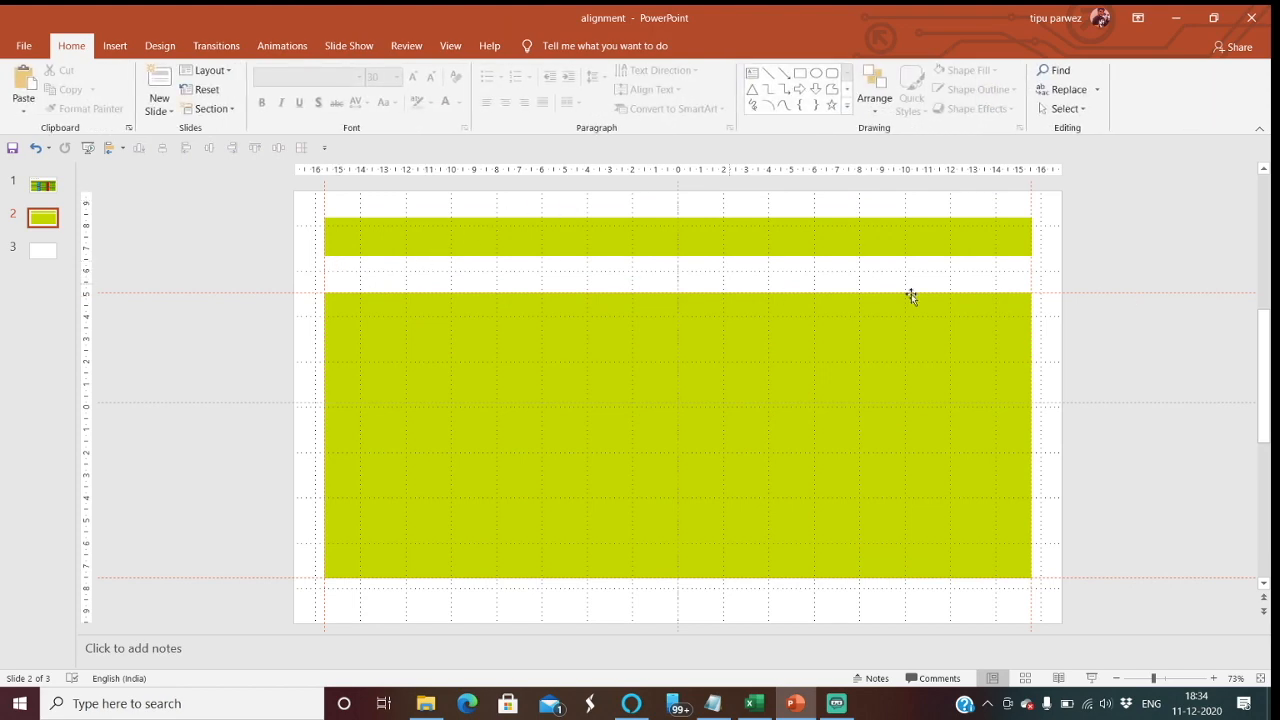
- Fill the upper bar with medium gray and remove its outline
{"action": "double_click", "coordinate": [417, 241]}
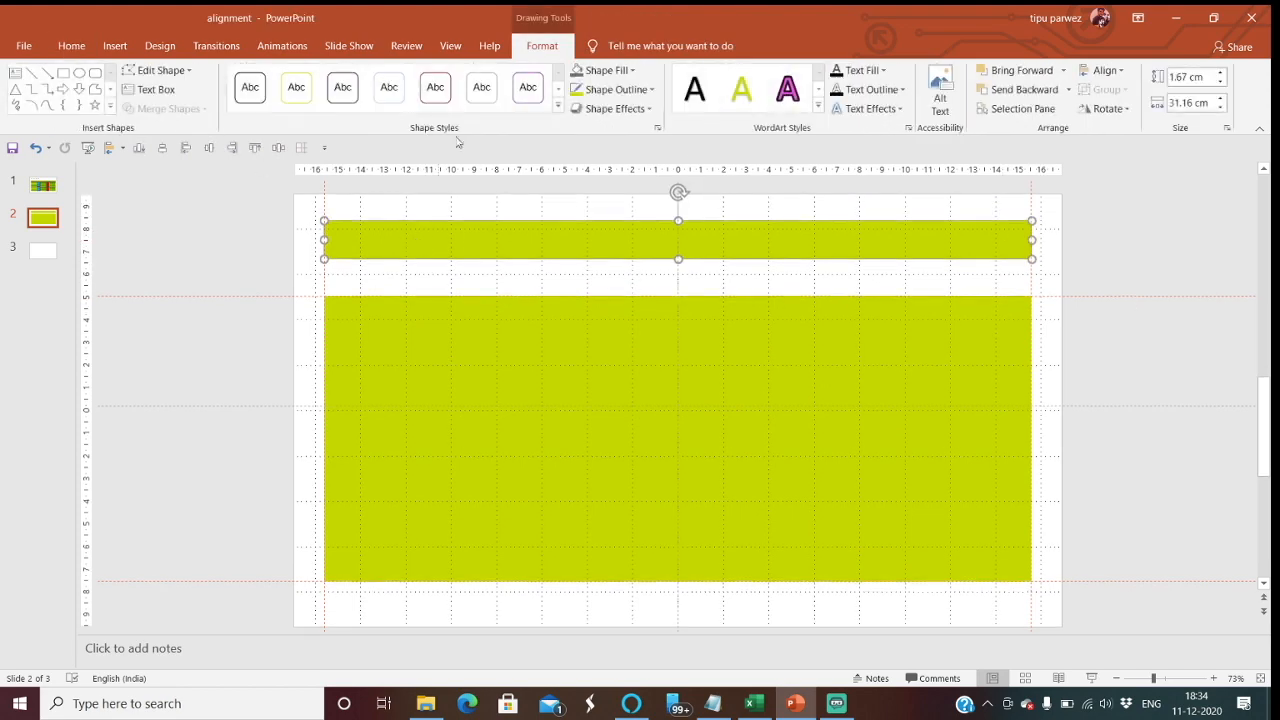
{"action": "left_click", "coordinate": [630, 72]}
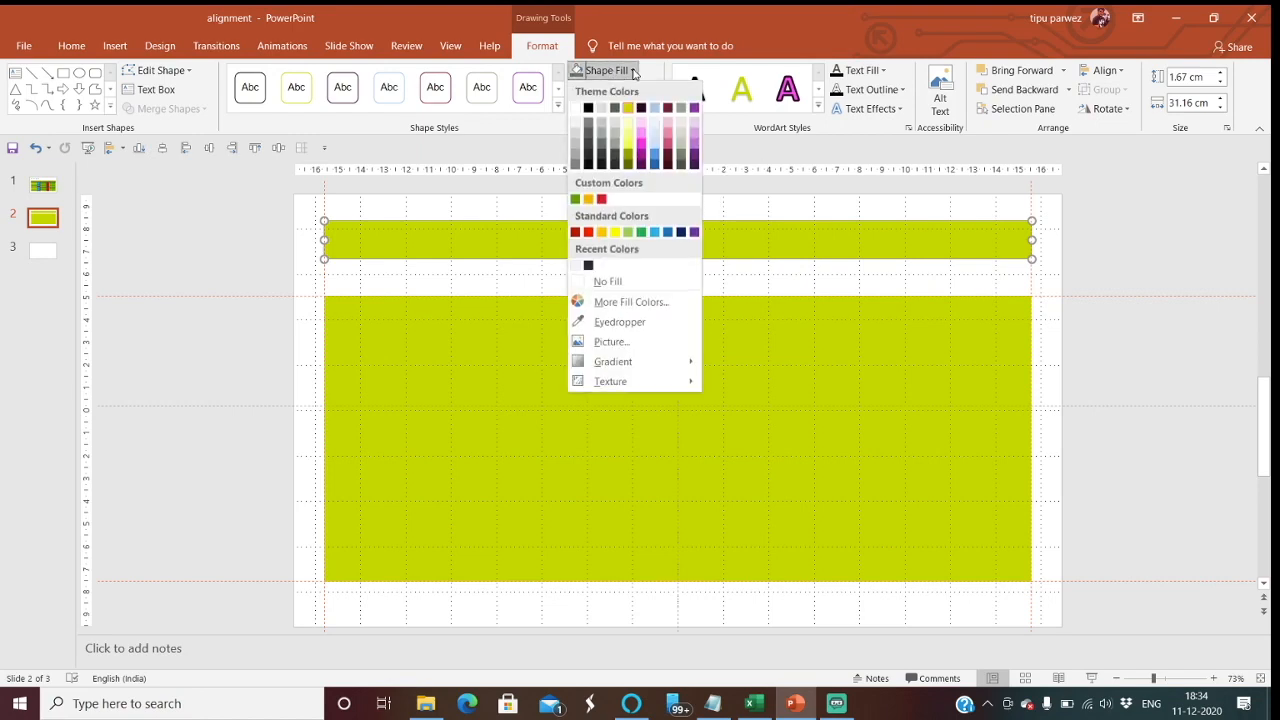
{"action": "left_click", "coordinate": [577, 163]}
{"action": "left_click", "coordinate": [654, 90]}
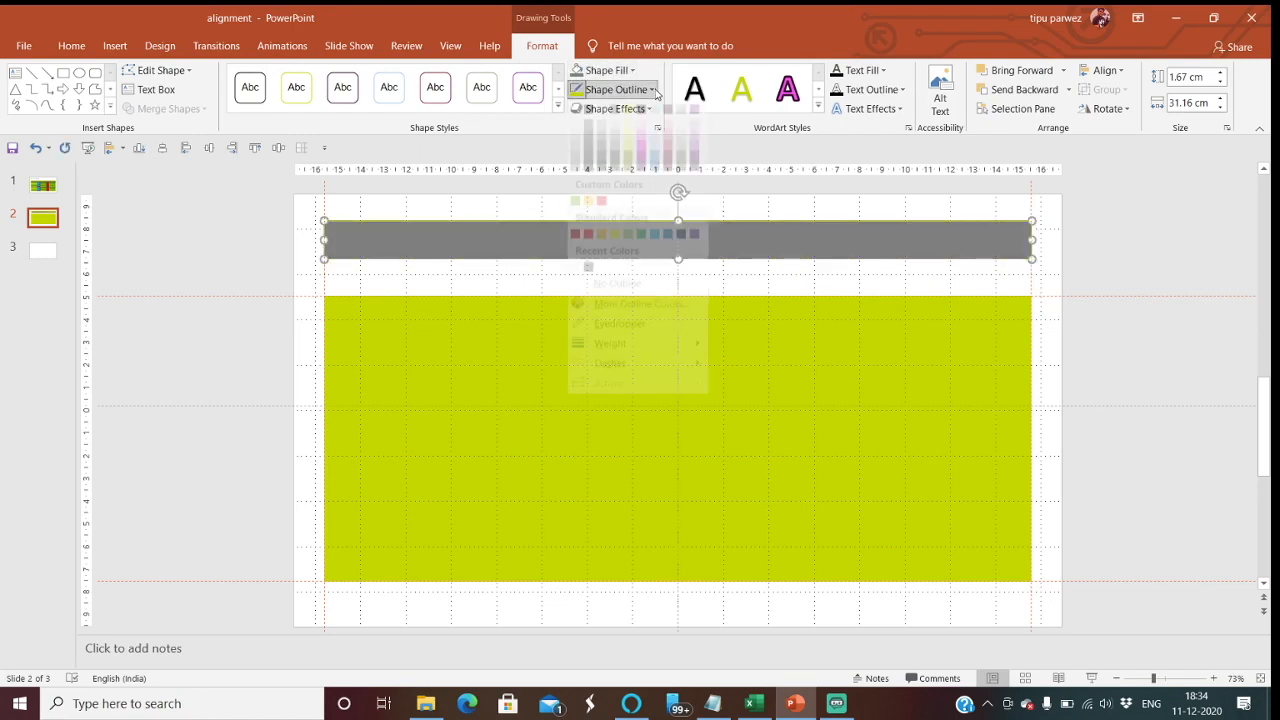
{"action": "left_click", "coordinate": [590, 300]}
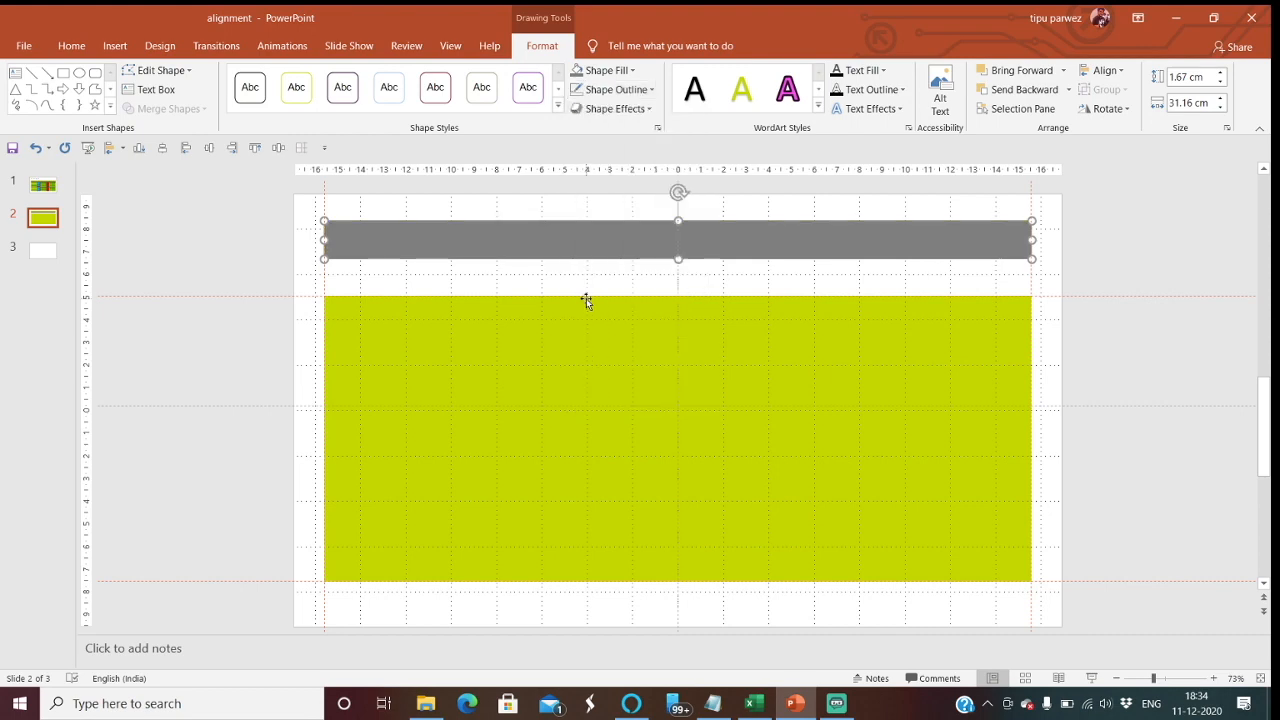
- Move the gray bar onto the green block and snap it by hand to the block's top edge and sides
{"action": "left_click_drag", "start_coordinate": [559, 255], "coordinate": [559, 341]}
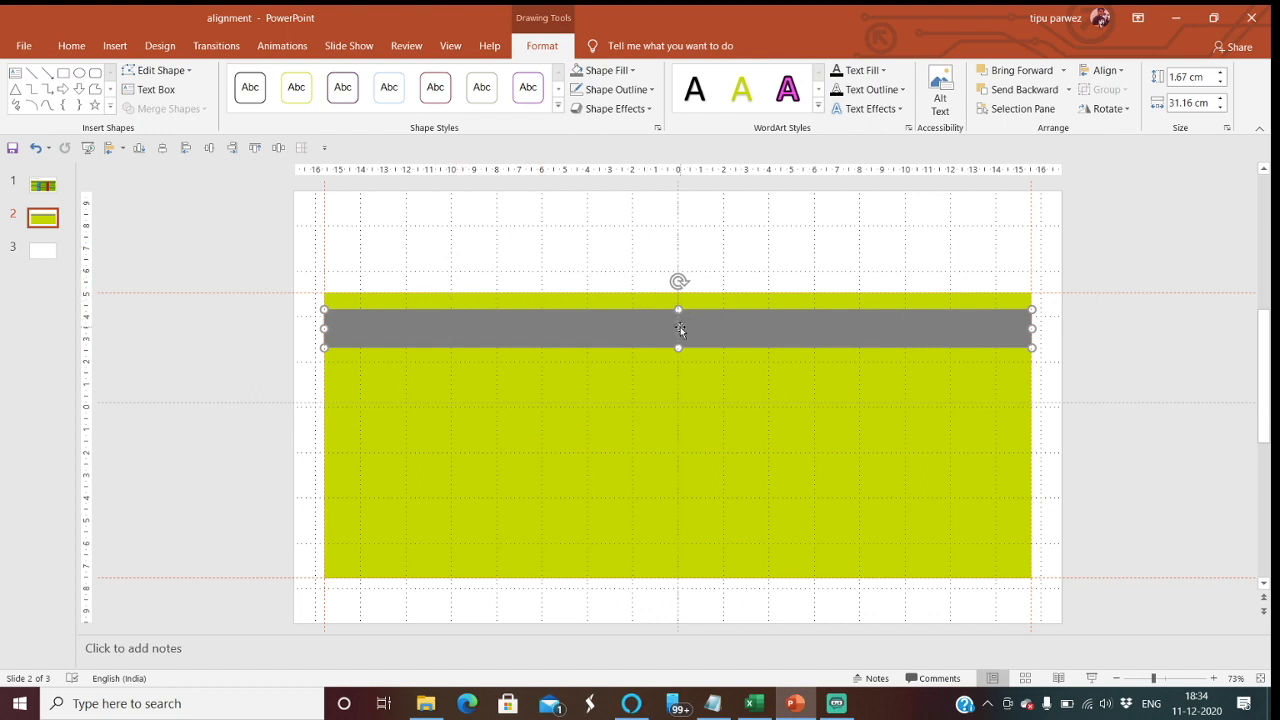
{"action": "left_click_drag", "start_coordinate": [681, 330], "coordinate": [679, 313]}
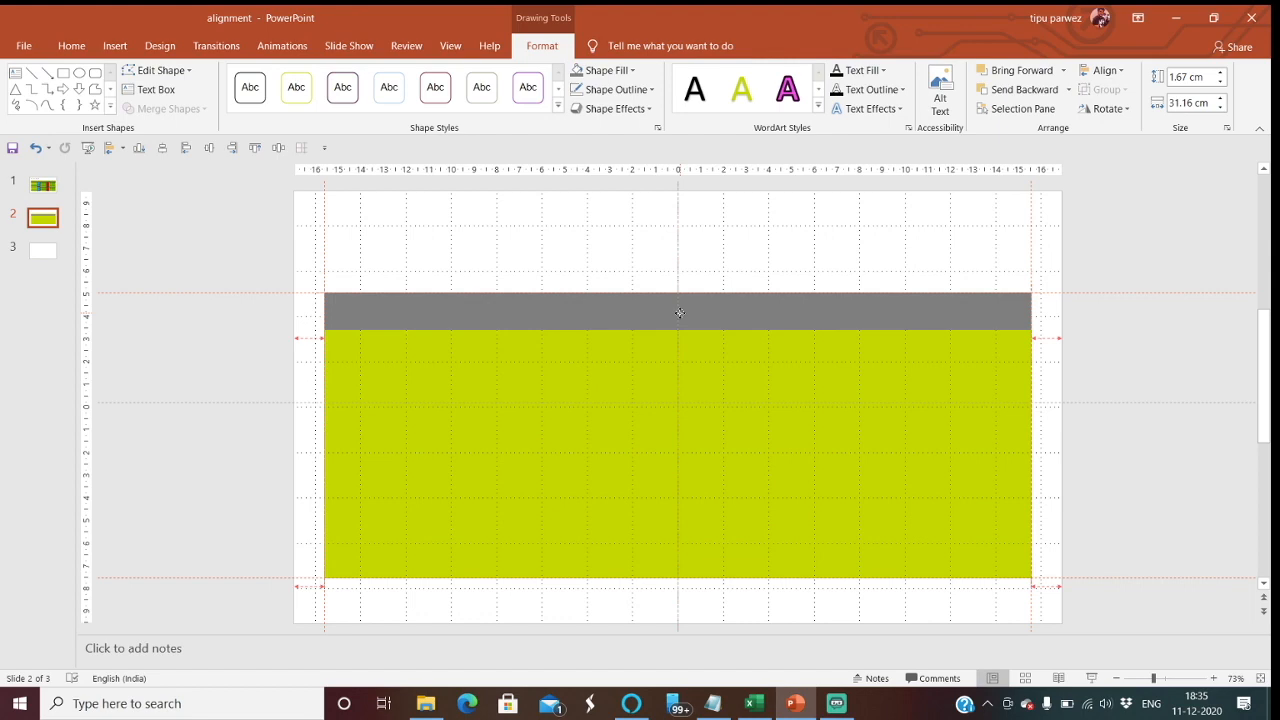
{"action": "mouse_move", "coordinate": [679, 313]}
{"action": "left_mouse_down"}
{"action": "mouse_move", "coordinate": [699, 289]}
{"action": "mouse_move", "coordinate": [681, 310]}
{"action": "left_mouse_up"}
- Move the gray bar down and slightly right so it overhangs the green block's right edge
{"action": "left_click_drag", "start_coordinate": [681, 310], "coordinate": [692, 355]}
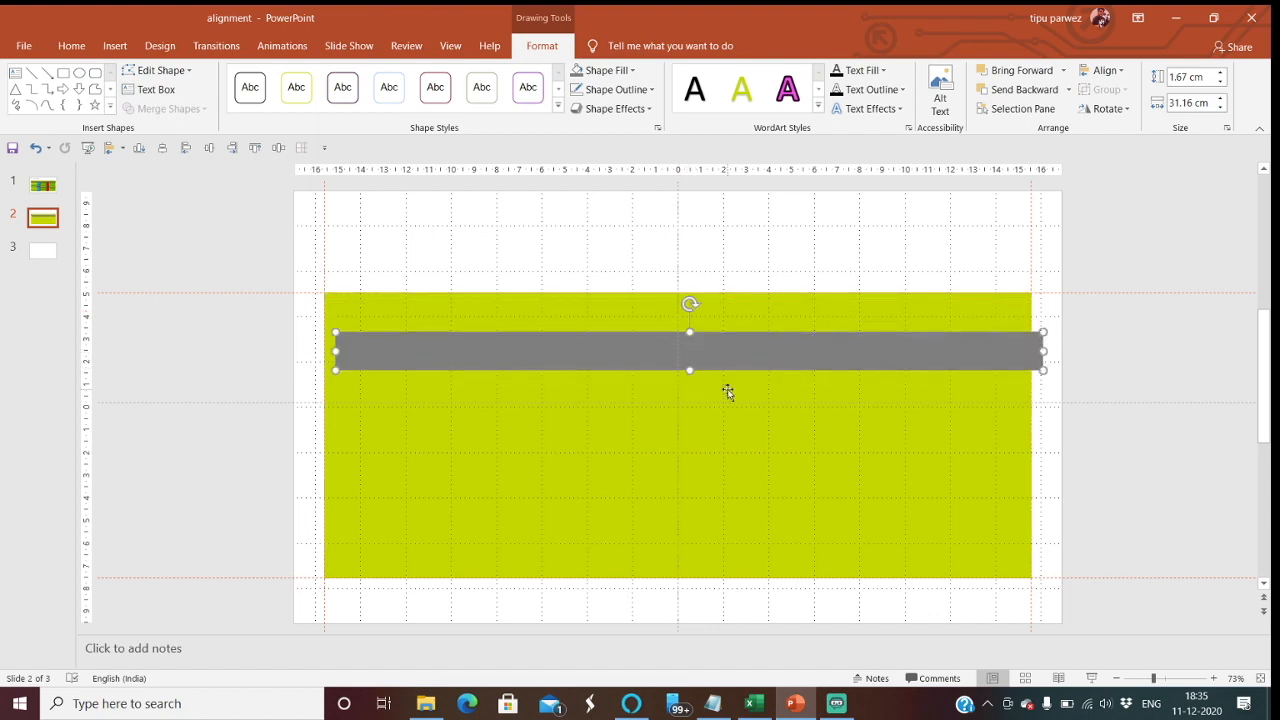
{"action": "left_click", "coordinate": [1090, 422]}
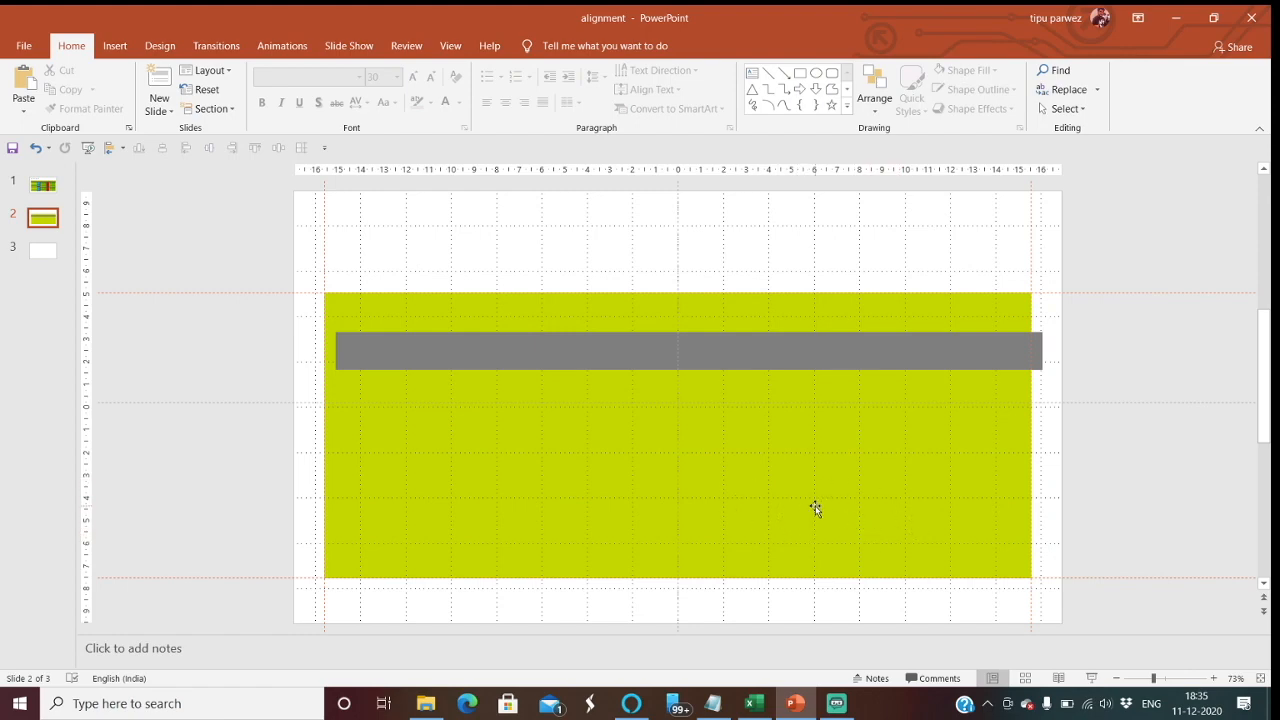
- Select the gray bar and the green block together and examine the Arrange options for aligning objects
{"action": "left_click", "coordinate": [835, 358]}
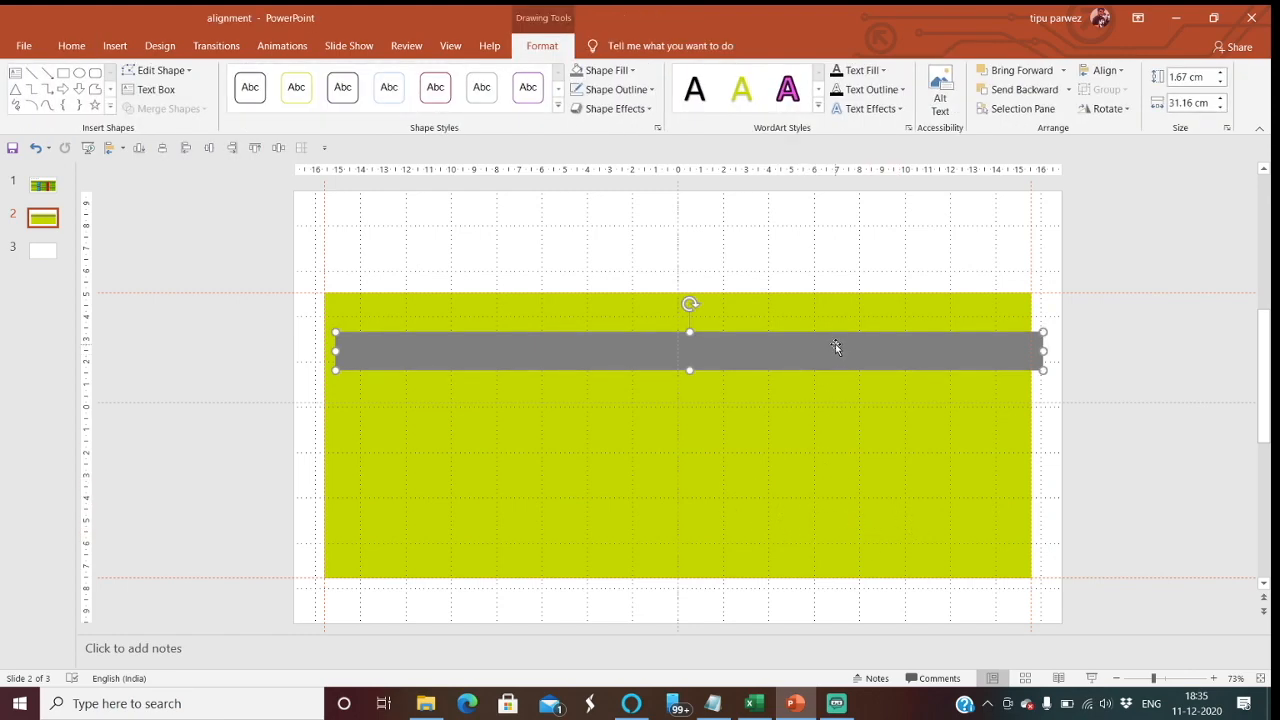
{"action": "left_click", "coordinate": [834, 316], "text": "shift"}
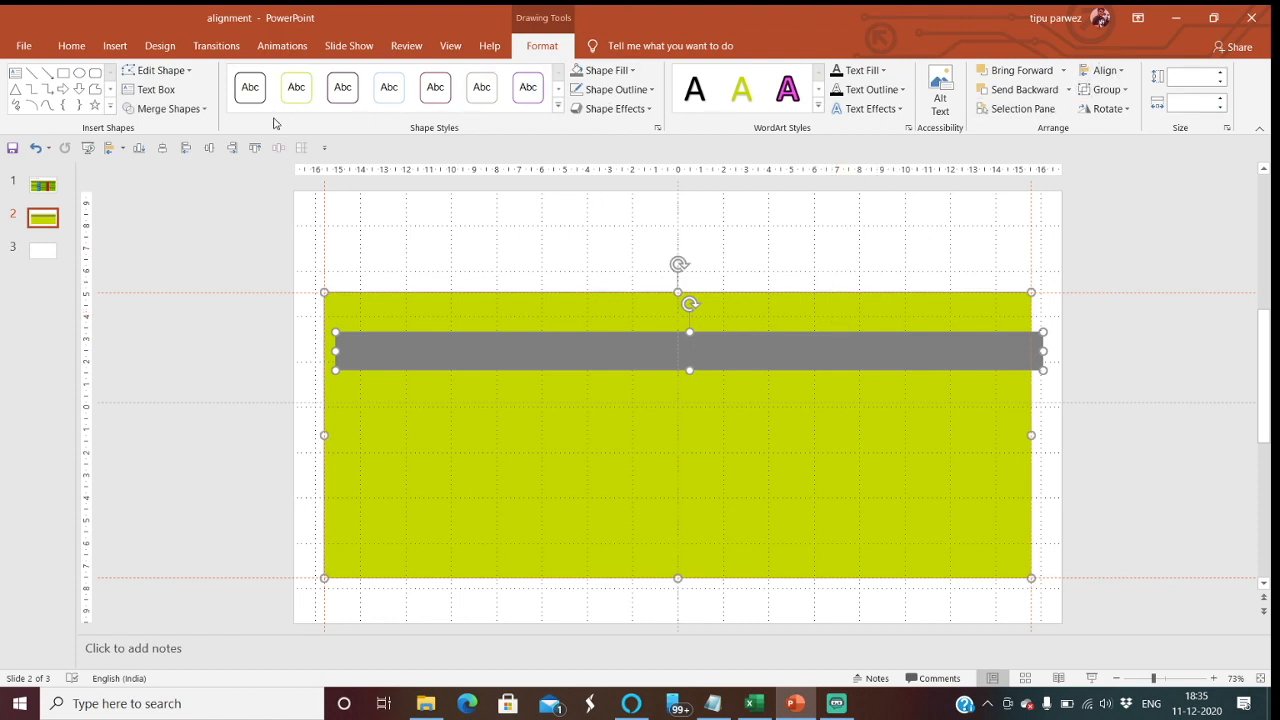
{"action": "left_click", "coordinate": [73, 47]}
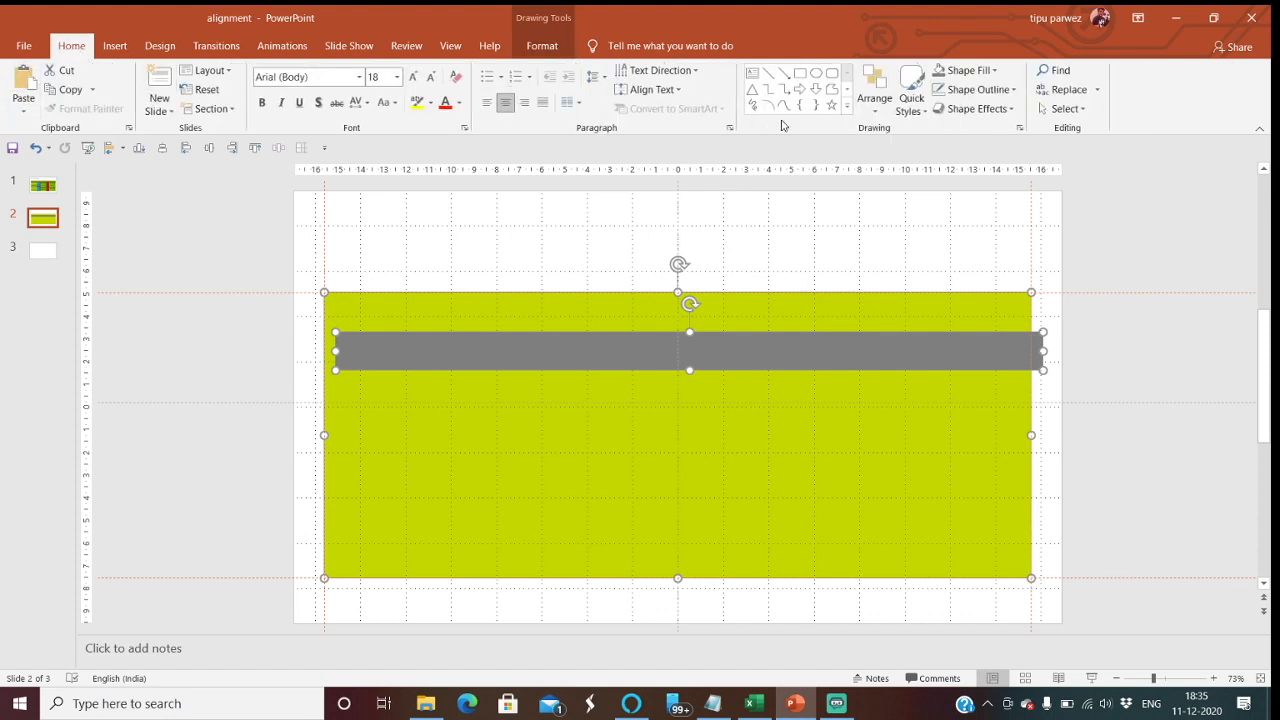
{"action": "left_click", "coordinate": [875, 105]}
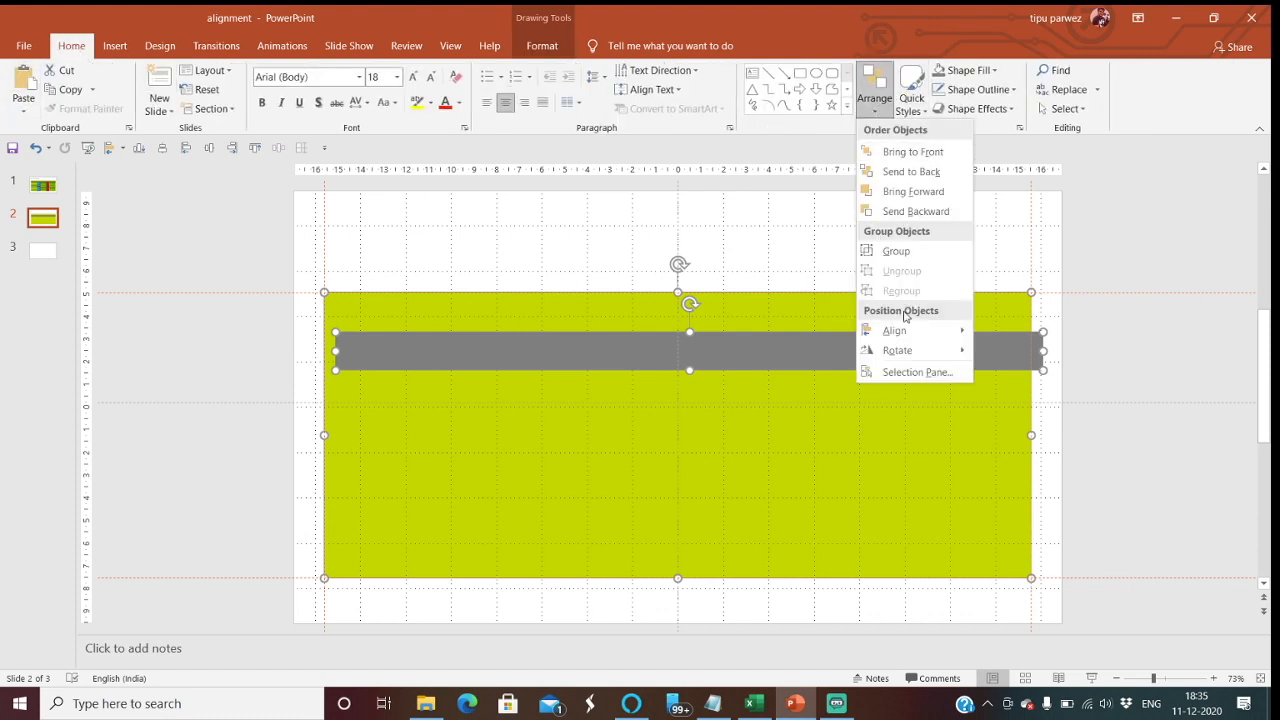
{"action": "mouse_move", "coordinate": [901, 335]}
{"action": "left_click", "coordinate": [1200, 249]}
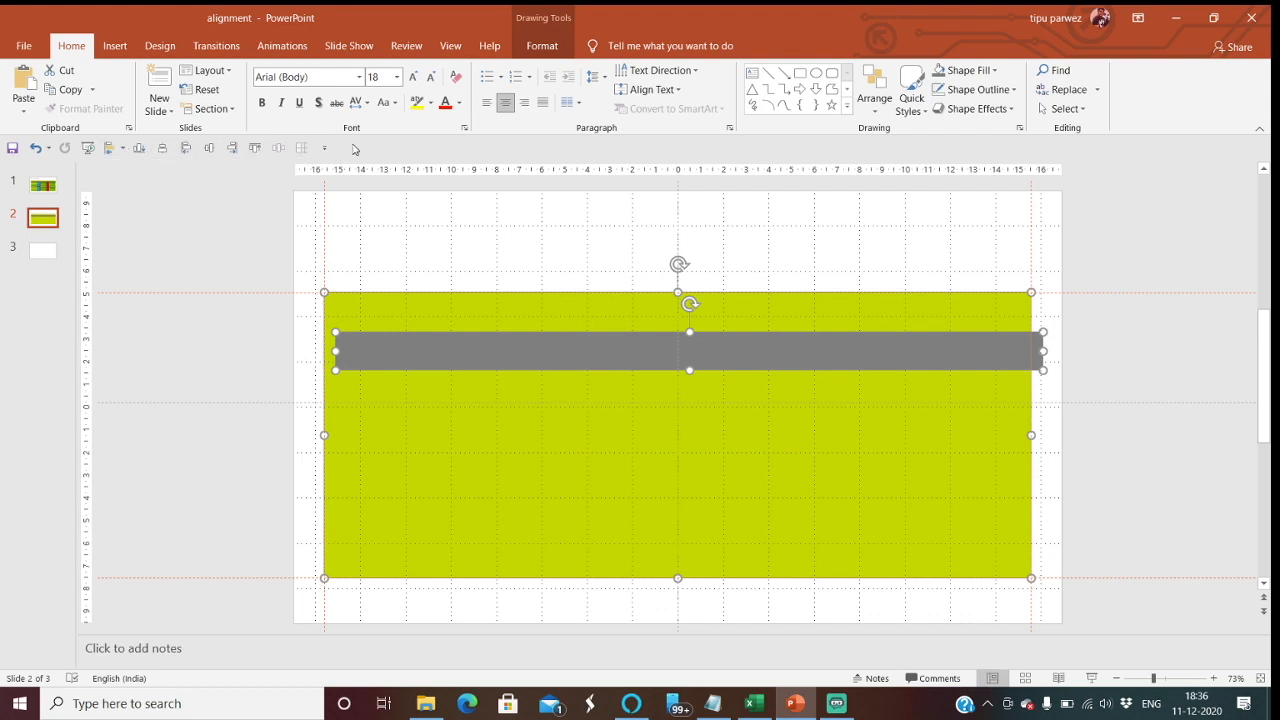
- Align the gray bar and the green block with Align Top and Align Left
{"action": "left_click", "coordinate": [530, 46]}
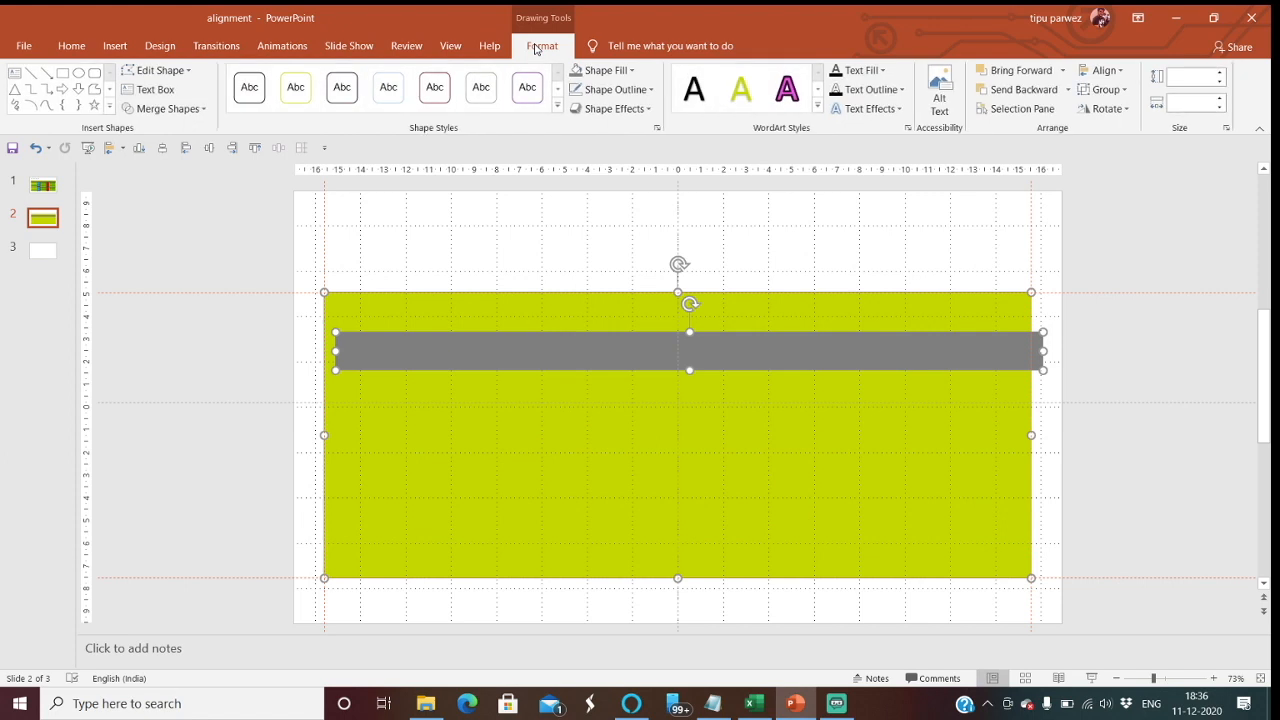
{"action": "left_click", "coordinate": [1124, 71]}
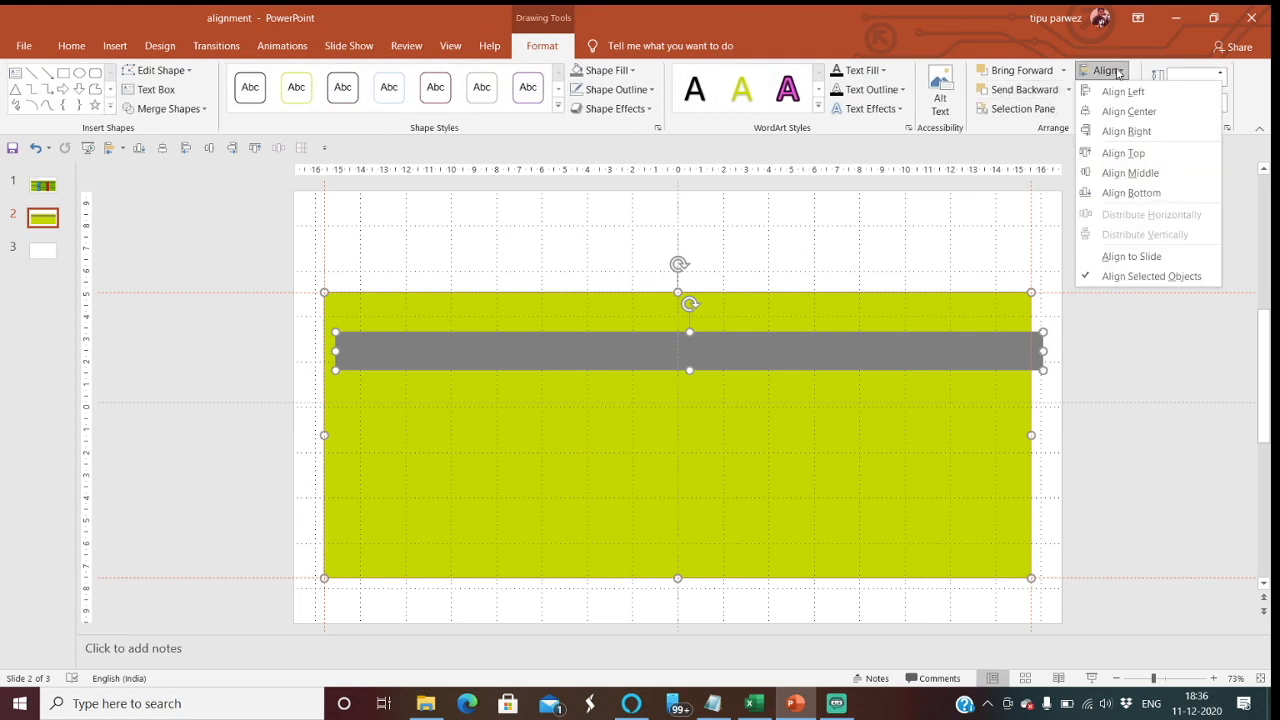
{"action": "left_click", "coordinate": [1115, 154]}
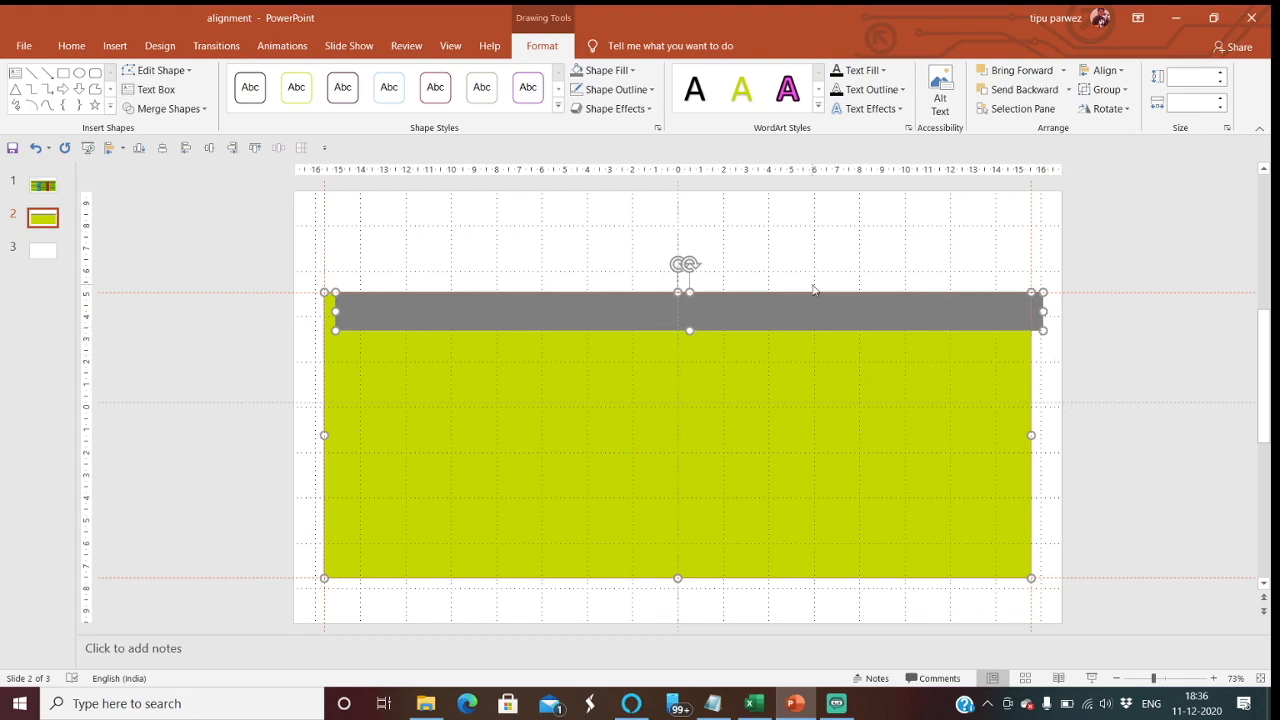
{"action": "left_click", "coordinate": [1104, 70]}
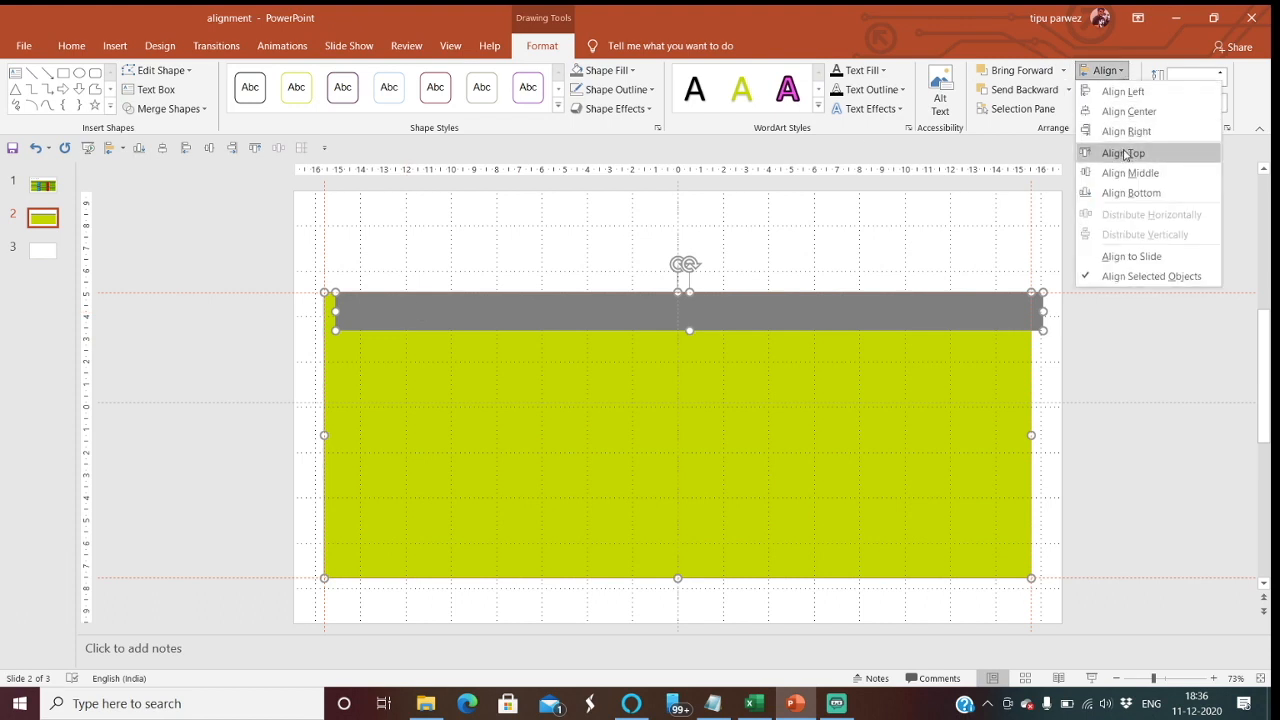
{"action": "left_click", "coordinate": [1123, 91]}
{"action": "left_click", "coordinate": [1165, 334]}
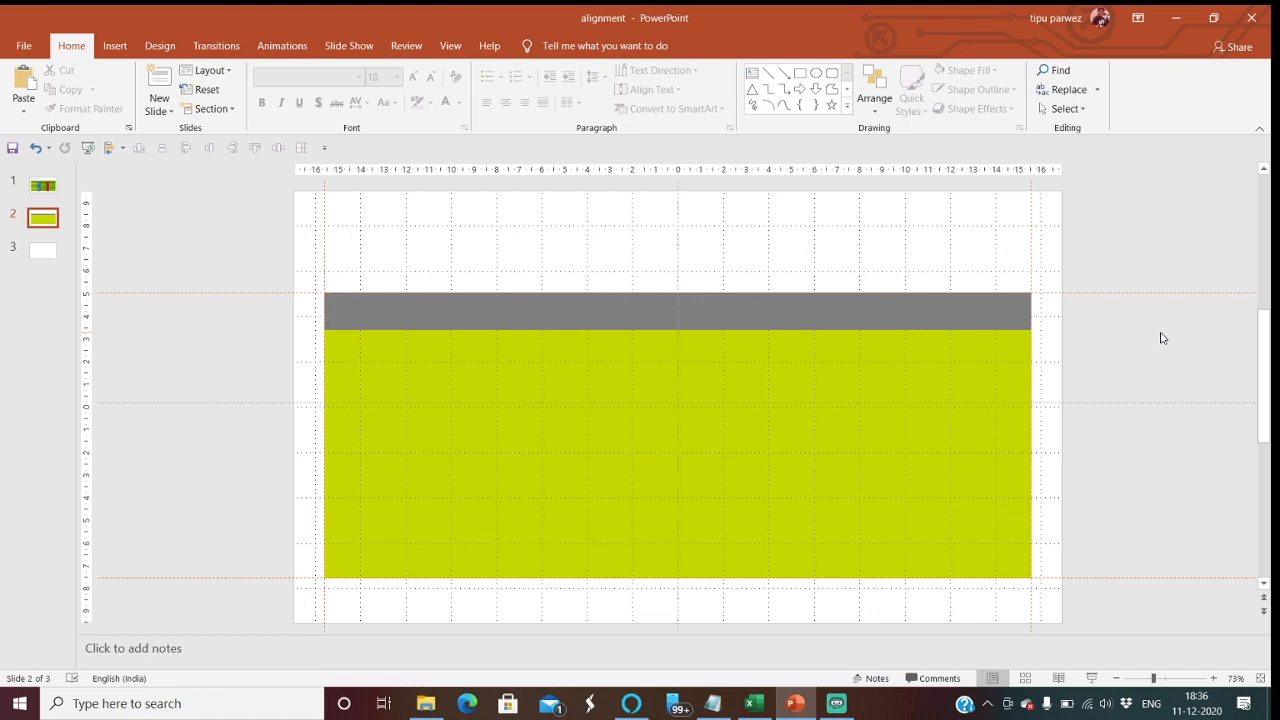
- Undo the left and top alignments of the gray bar and the green block
{"action": "key", "text": "ctrl+z"}
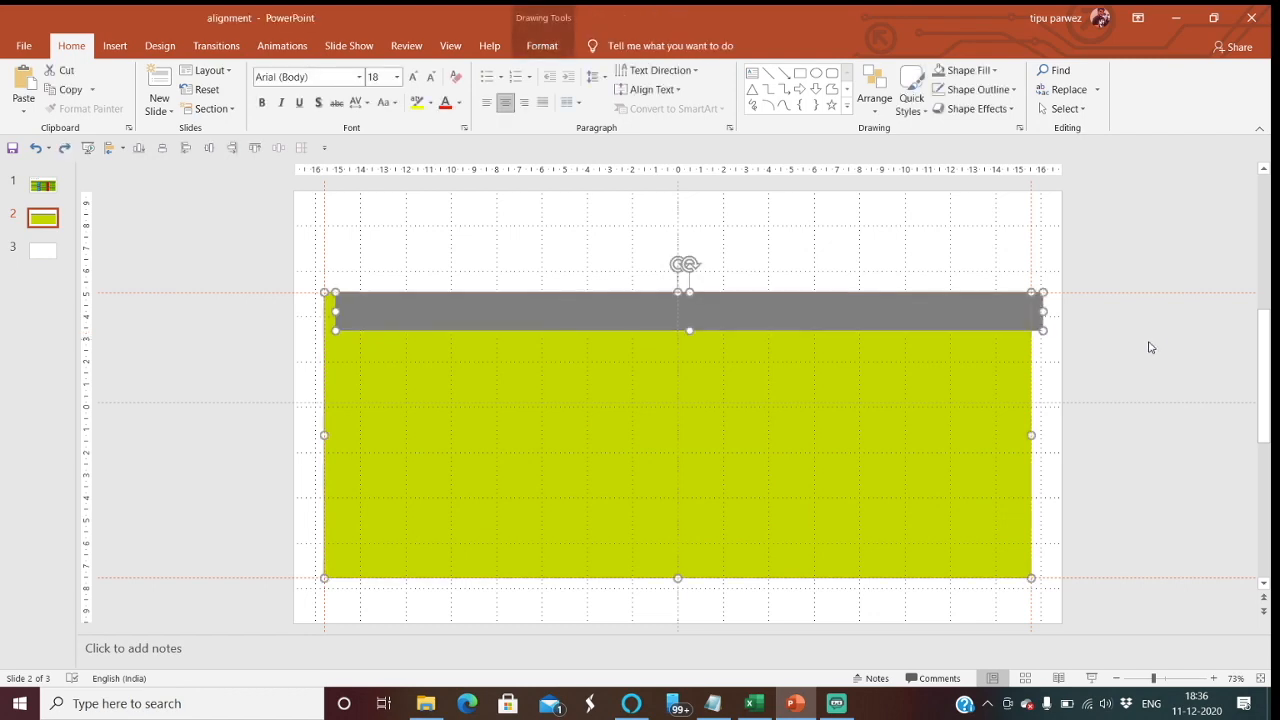
{"action": "left_click", "coordinate": [1149, 347]}
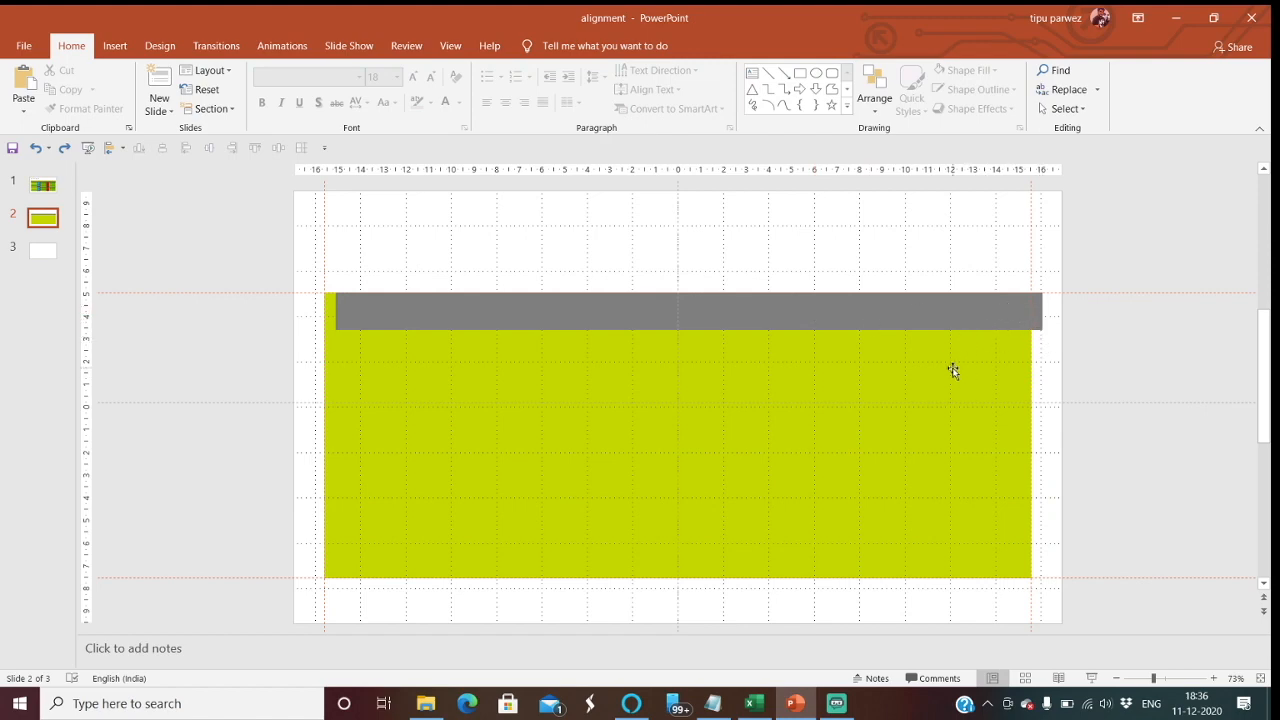
{"action": "key", "text": "ctrl+z"}
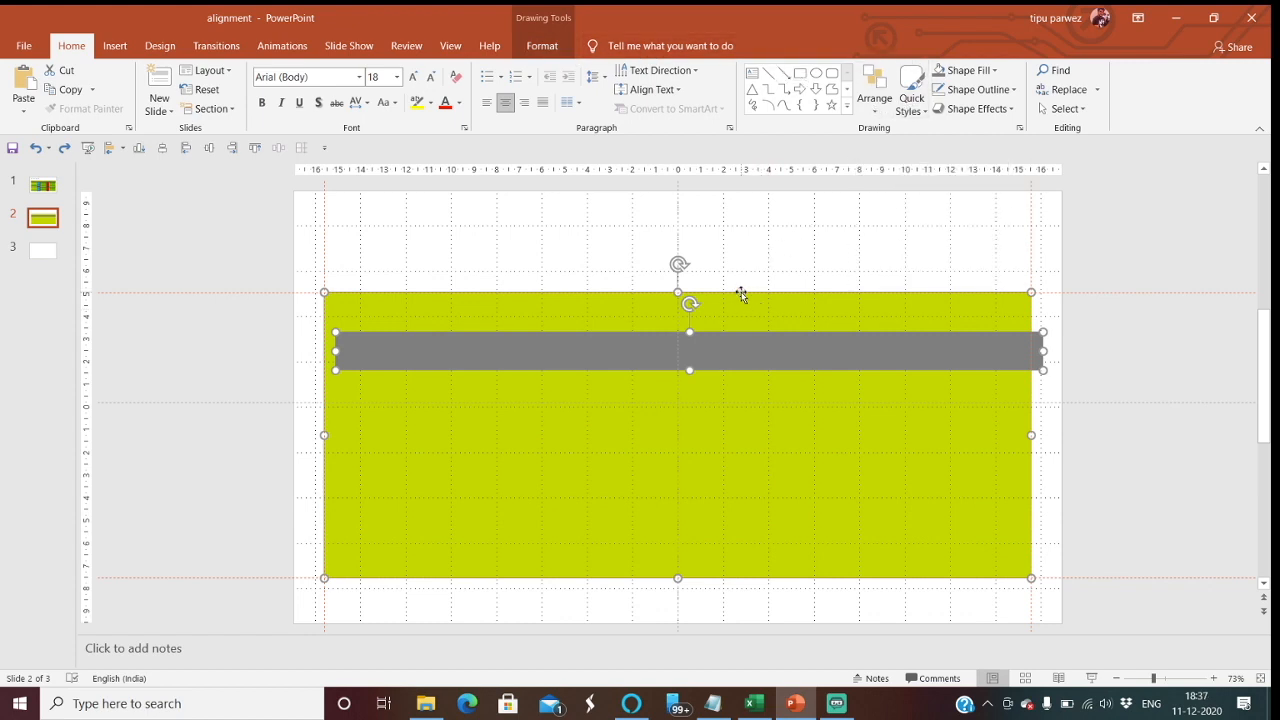
- Move only the gray bar to the empty area above the green block
{"action": "left_click", "coordinate": [1126, 363]}
{"action": "left_click_drag", "start_coordinate": [849, 349], "coordinate": [831, 246]}
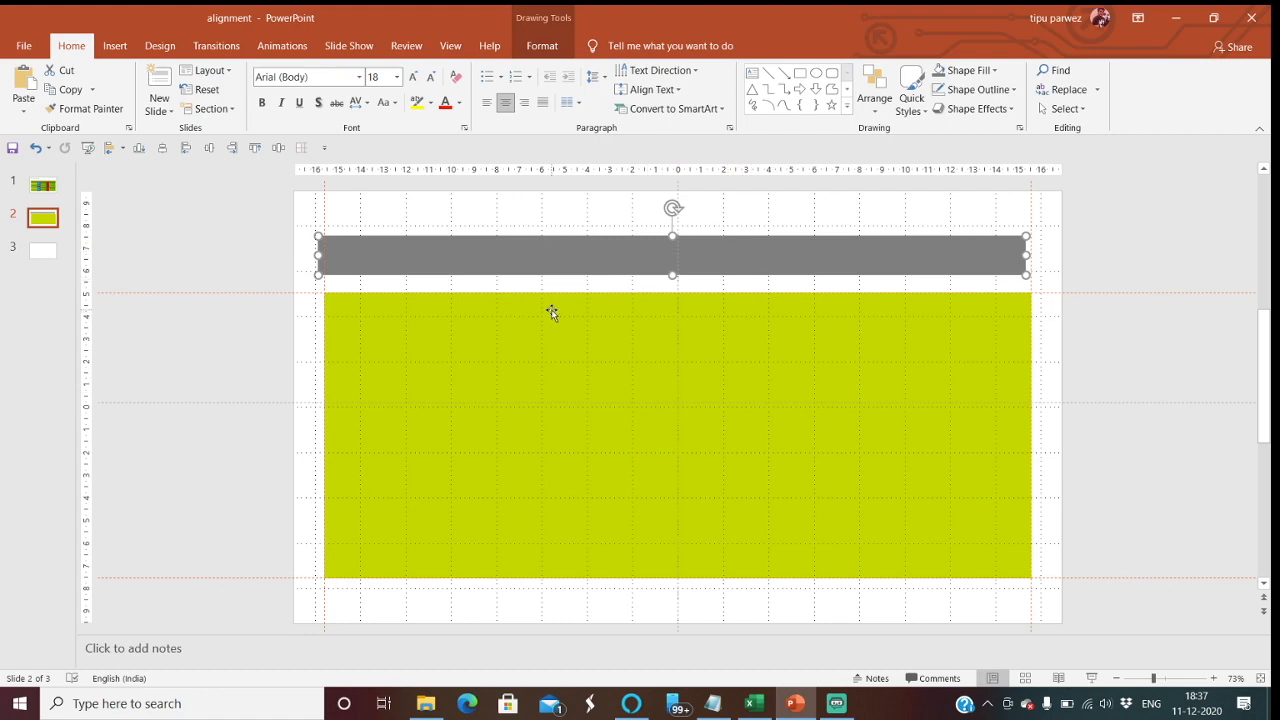
- Try Align Top on the green block and the gray bar while the bar sits above the block, and undo it
{"action": "left_click", "coordinate": [557, 347], "text": "shift"}
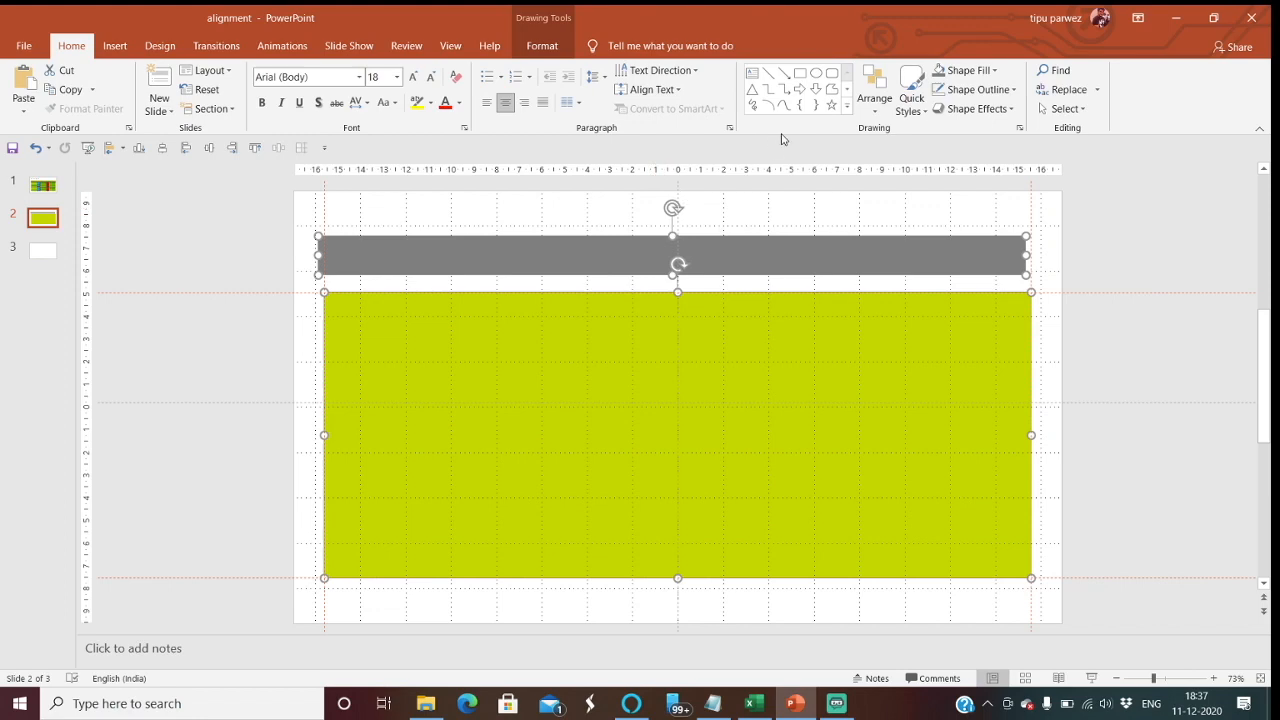
{"action": "left_click", "coordinate": [874, 104]}
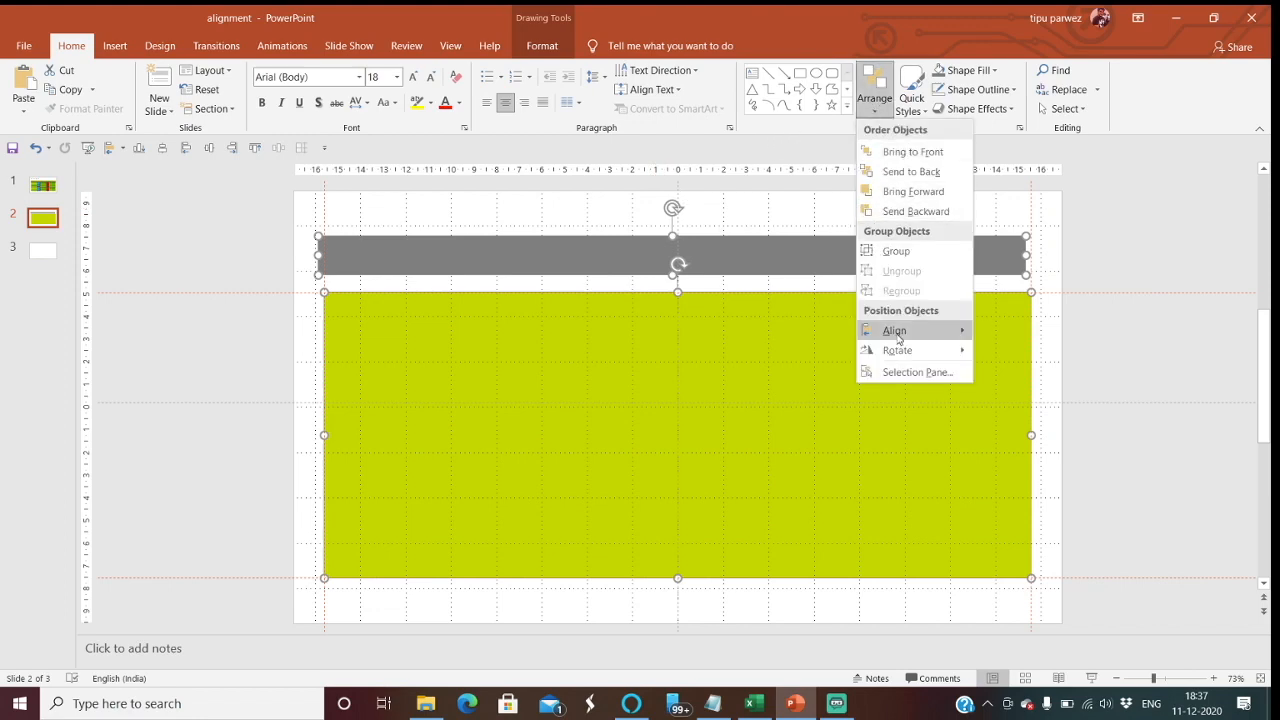
{"action": "mouse_move", "coordinate": [897, 338]}
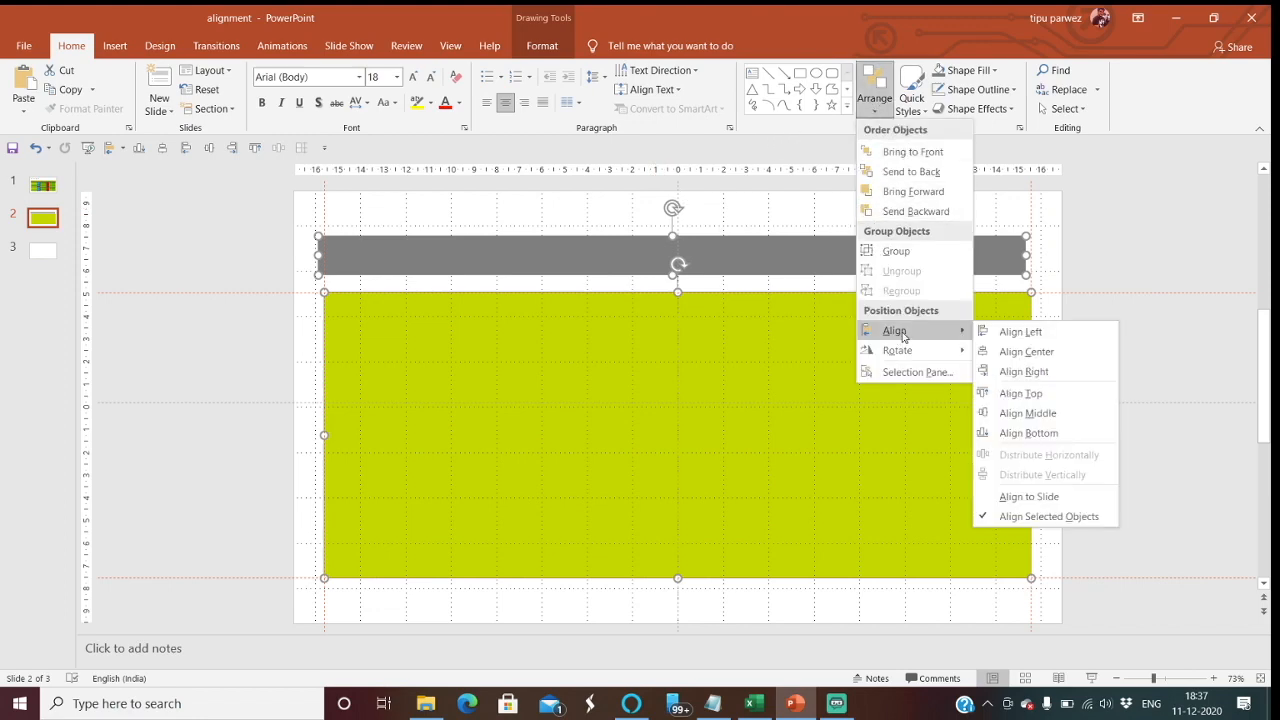
{"action": "left_click", "coordinate": [1037, 395]}
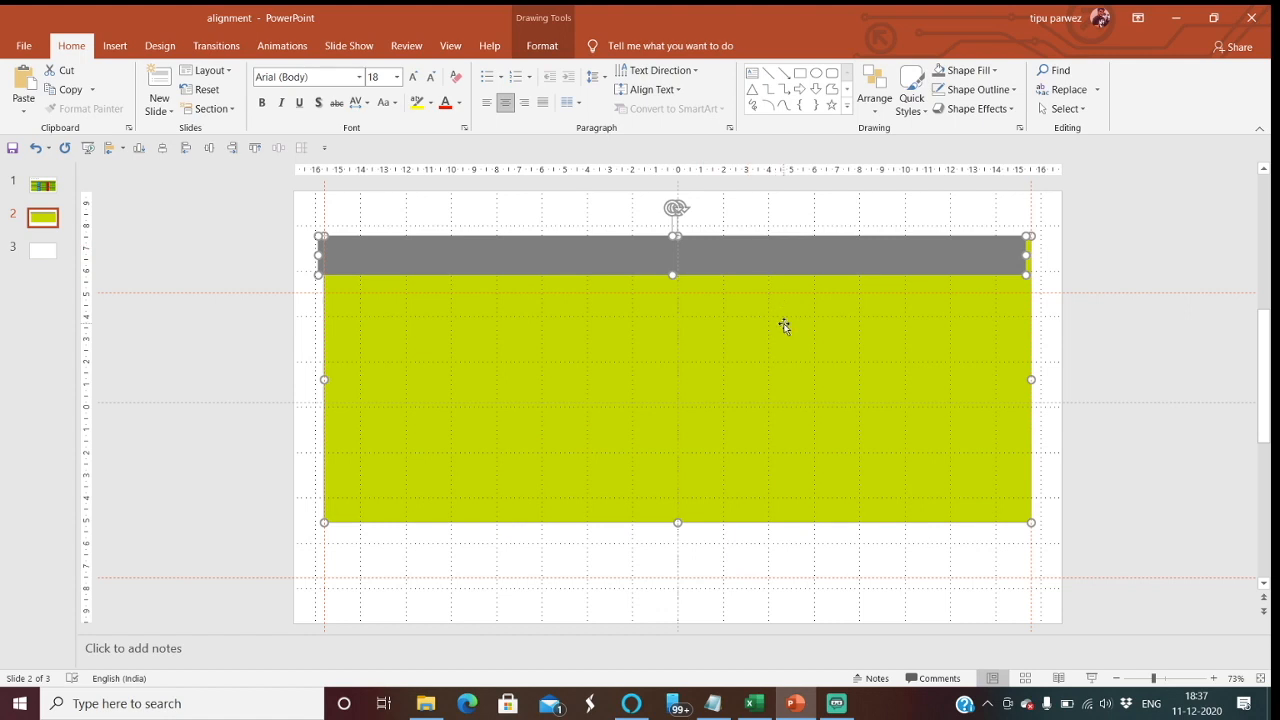
{"action": "key", "text": "ctrl+z"}
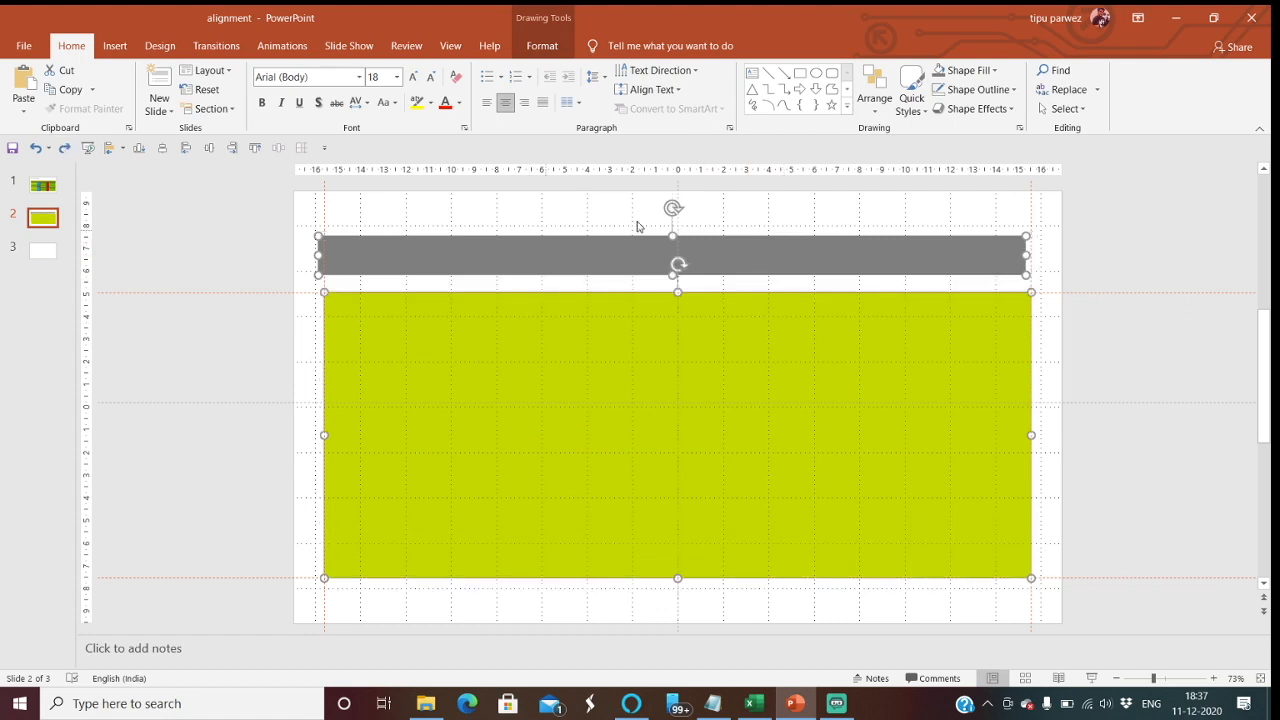
{"action": "left_click", "coordinate": [1151, 294]}
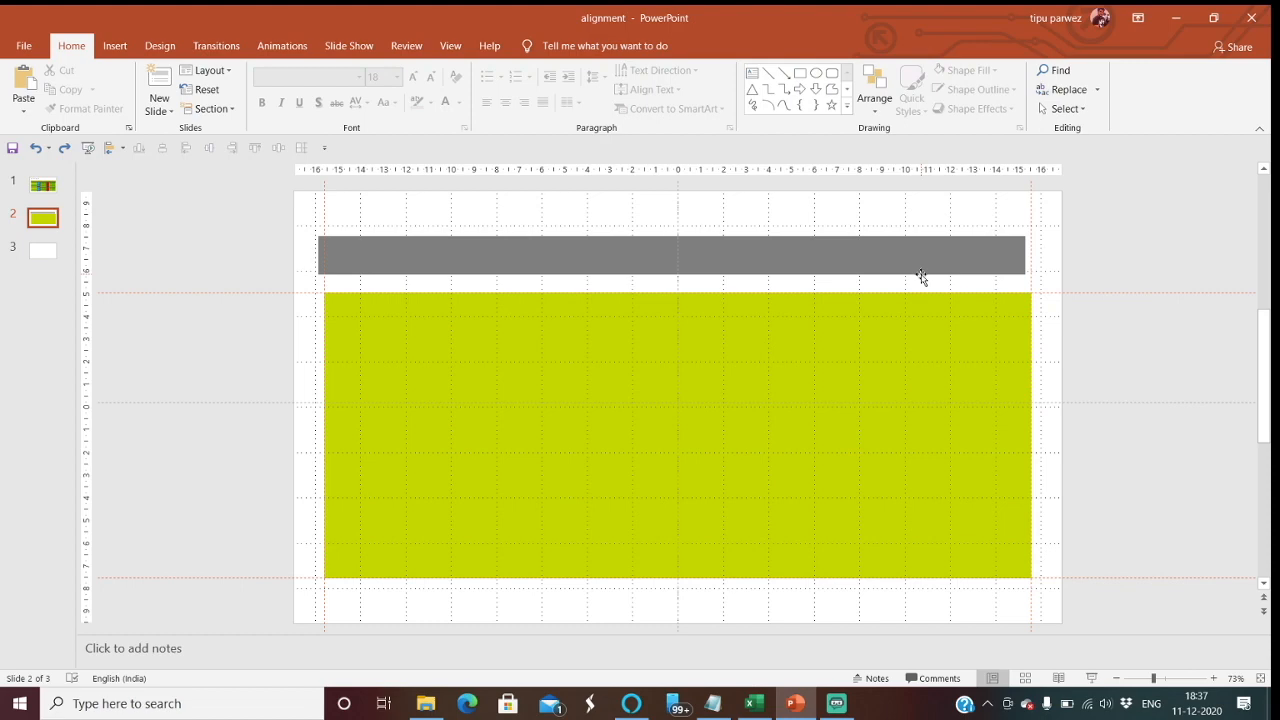
- Move the gray bar inside the green block and align the top edges of both shapes with Align Top
{"action": "left_click_drag", "start_coordinate": [834, 258], "coordinate": [802, 384]}
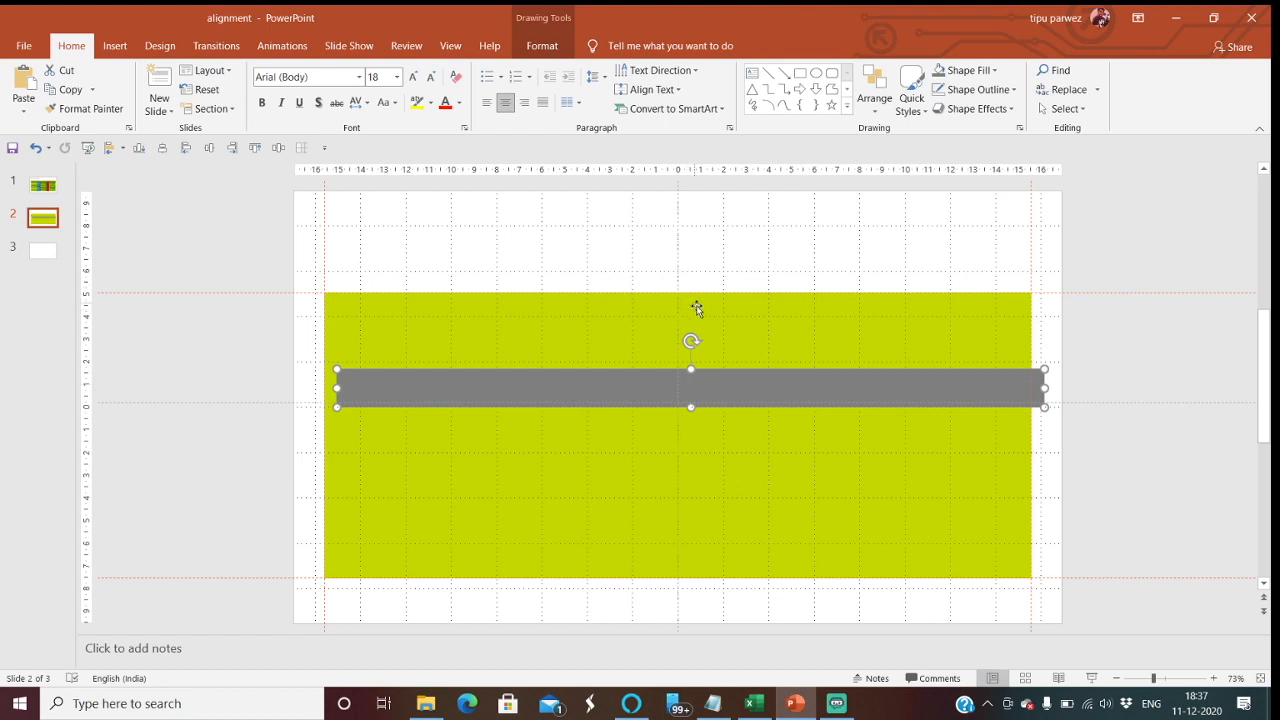
{"action": "left_click_drag", "start_coordinate": [764, 398], "coordinate": [768, 432]}
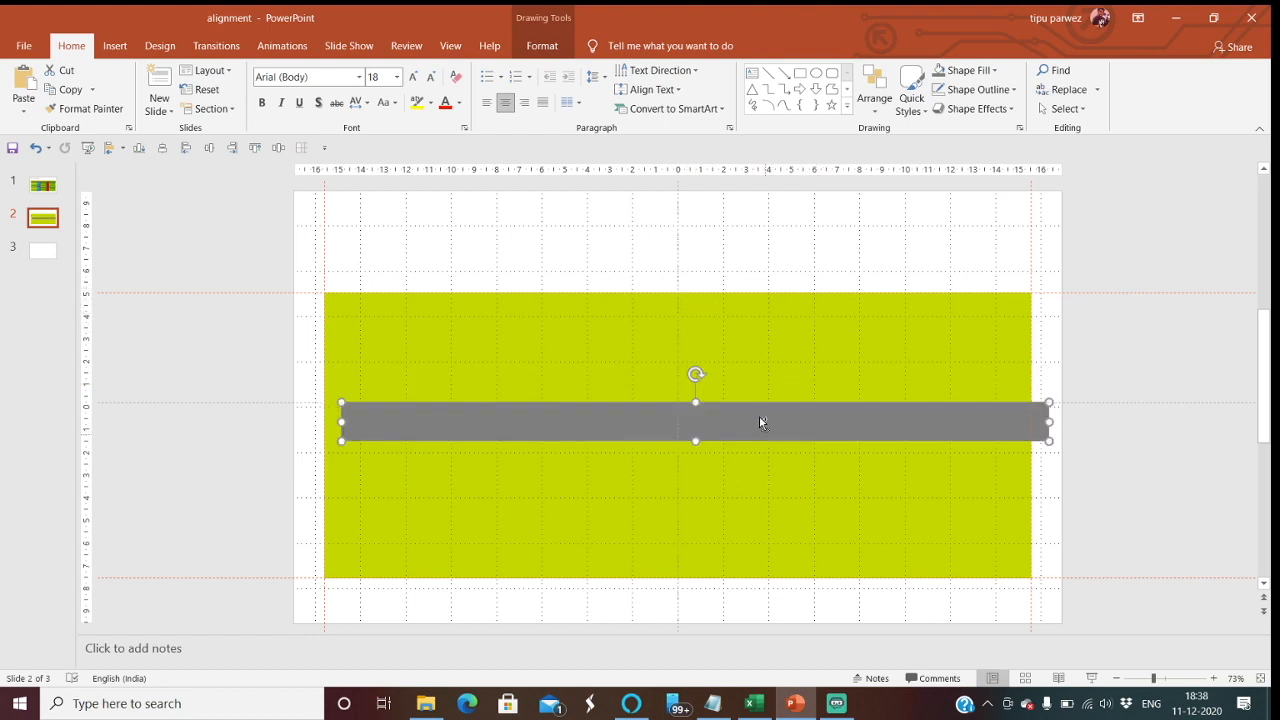
{"action": "left_click", "coordinate": [737, 330], "text": "shift"}
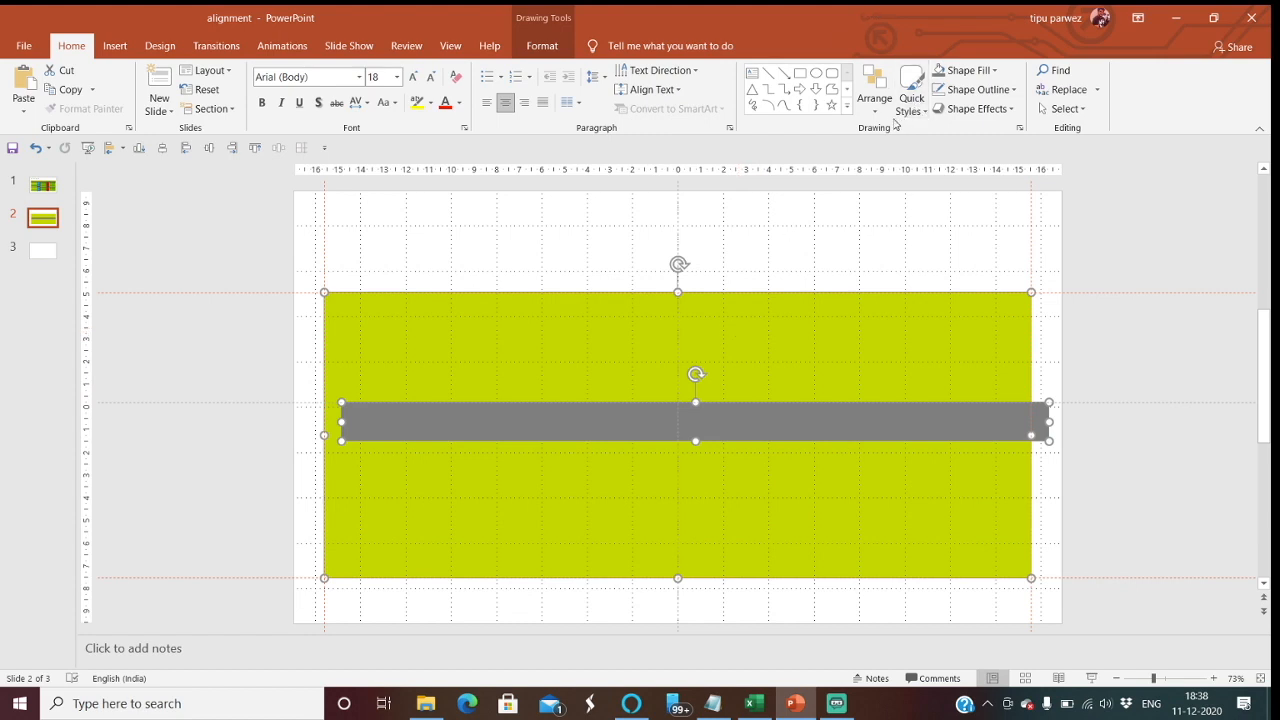
{"action": "left_click", "coordinate": [874, 92]}
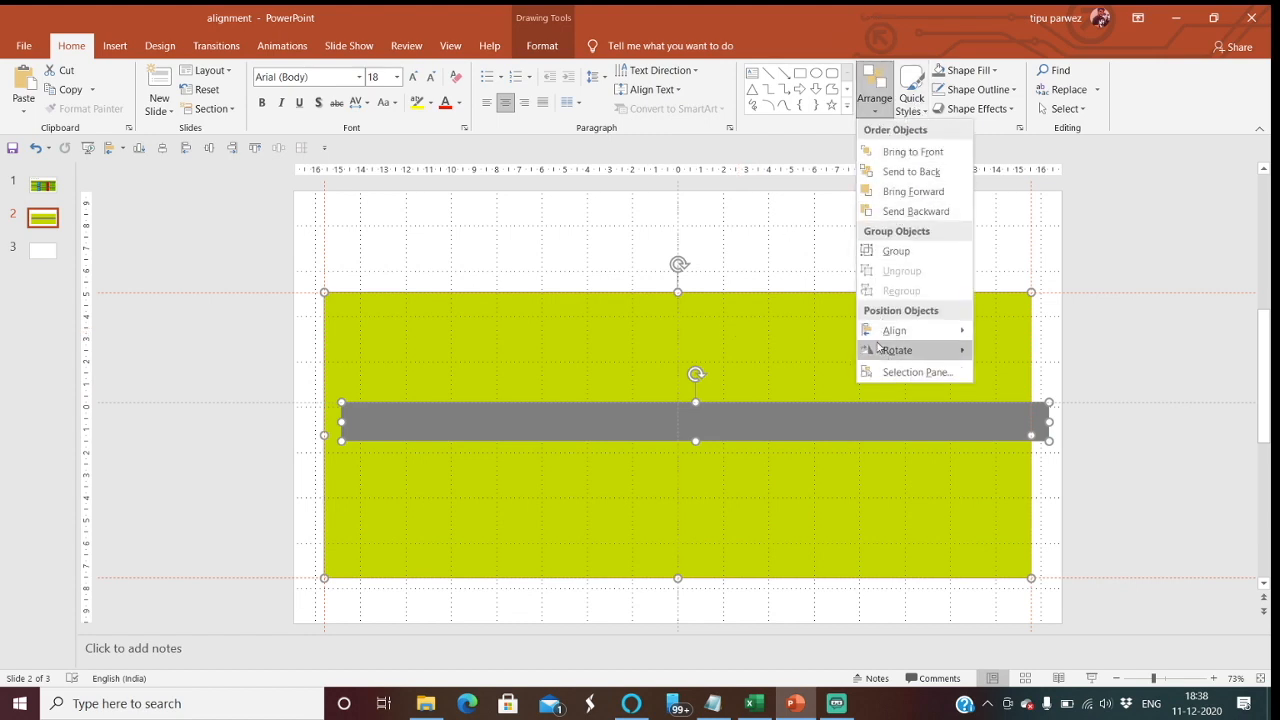
{"action": "mouse_move", "coordinate": [891, 334]}
{"action": "left_click", "coordinate": [1035, 390]}
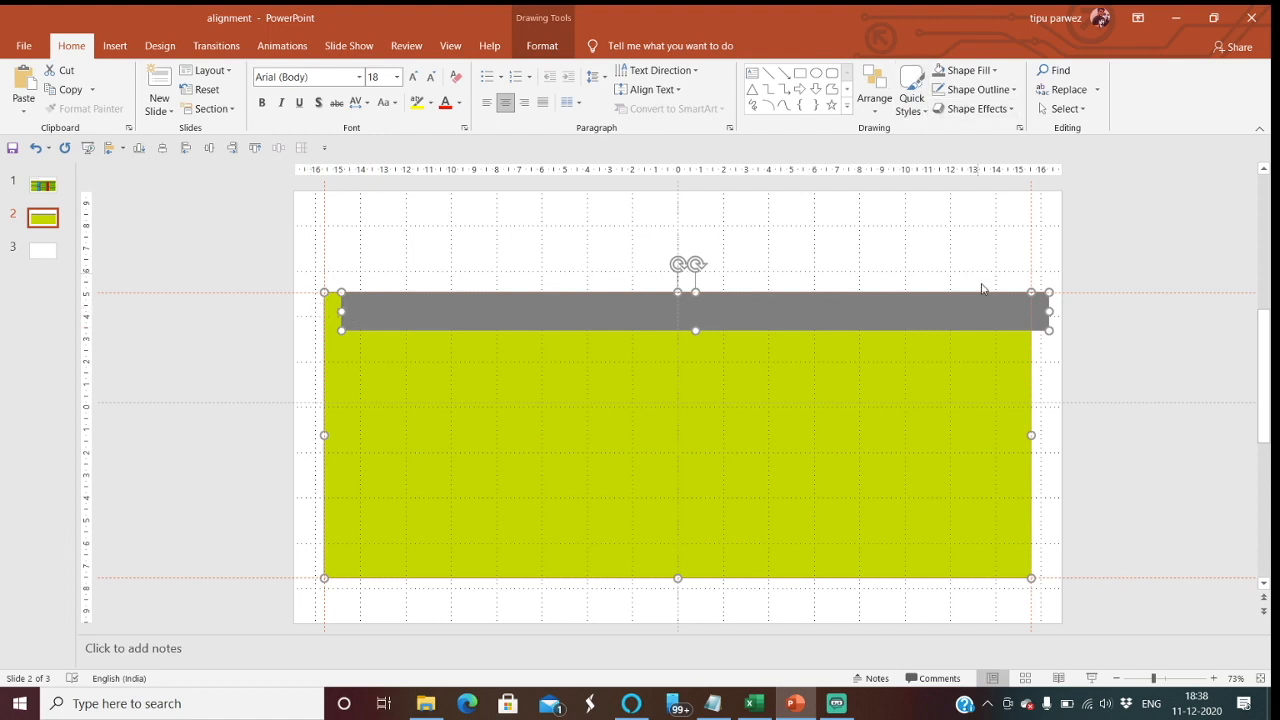
- Try Align Right on the gray bar and the green block, undo it and clear the selection
{"action": "left_click", "coordinate": [886, 115]}
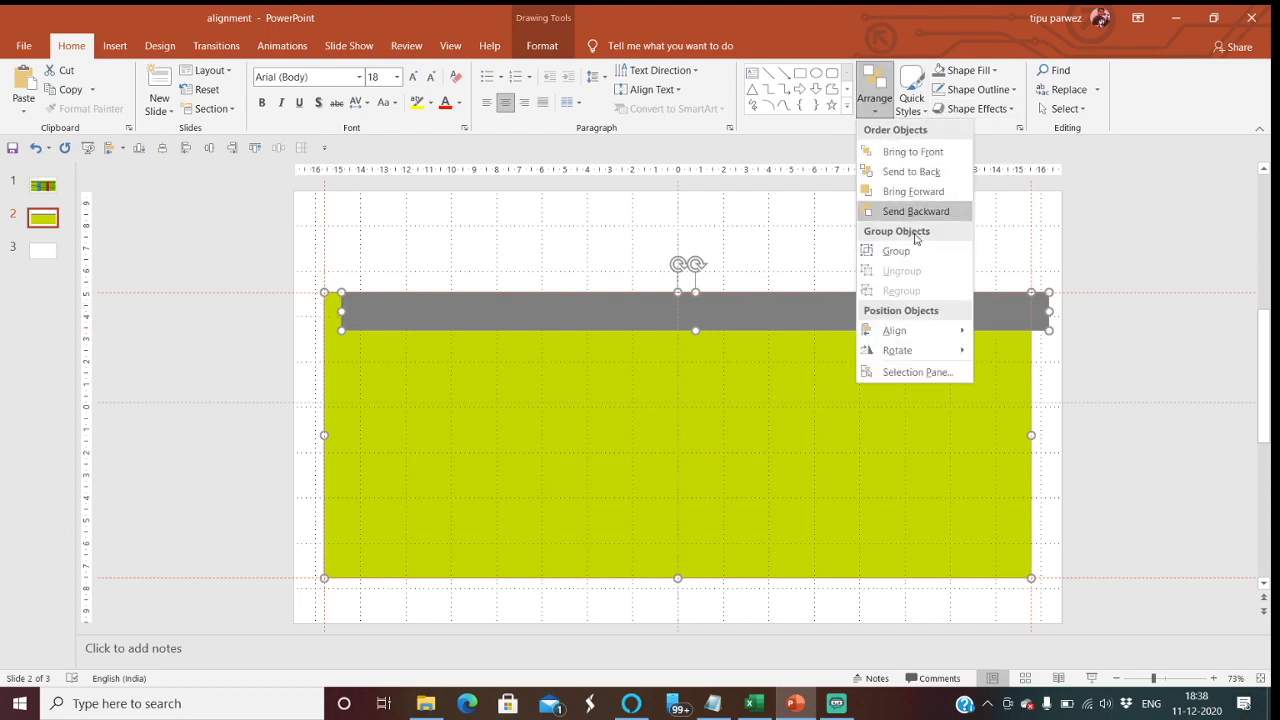
{"action": "mouse_move", "coordinate": [913, 331]}
{"action": "left_click", "coordinate": [1003, 372]}
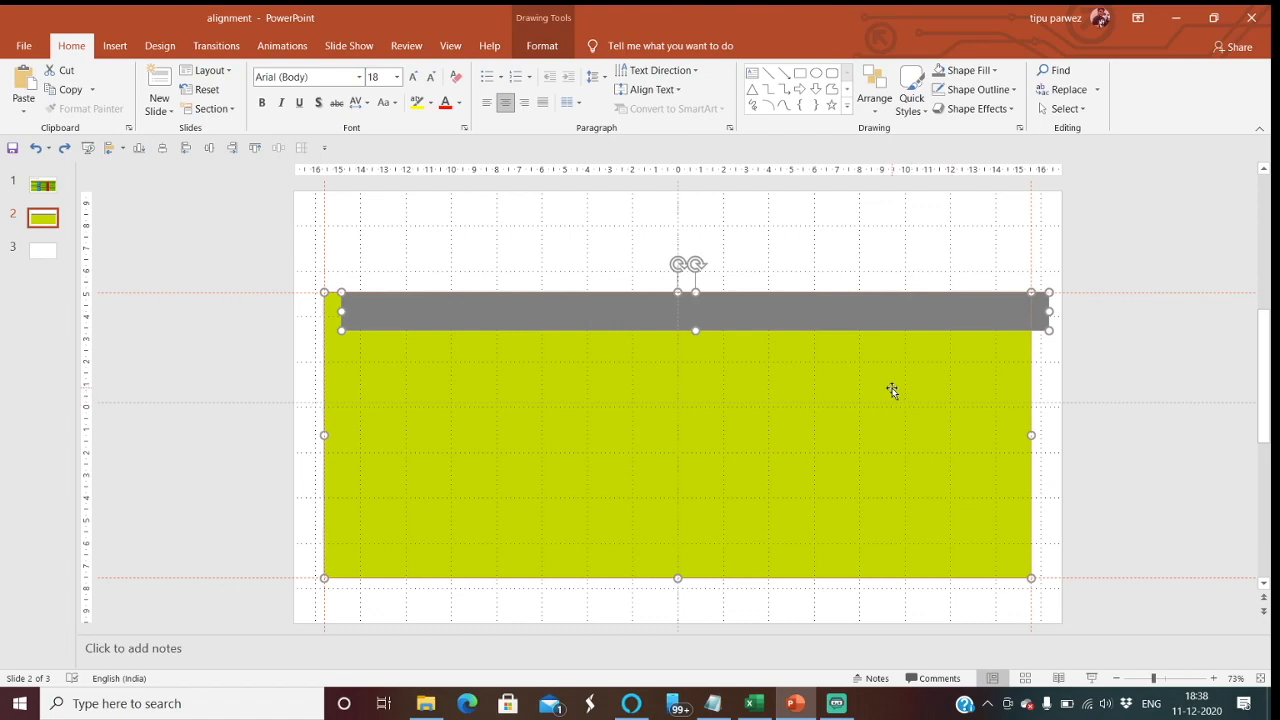
{"action": "left_click", "coordinate": [1114, 362]}
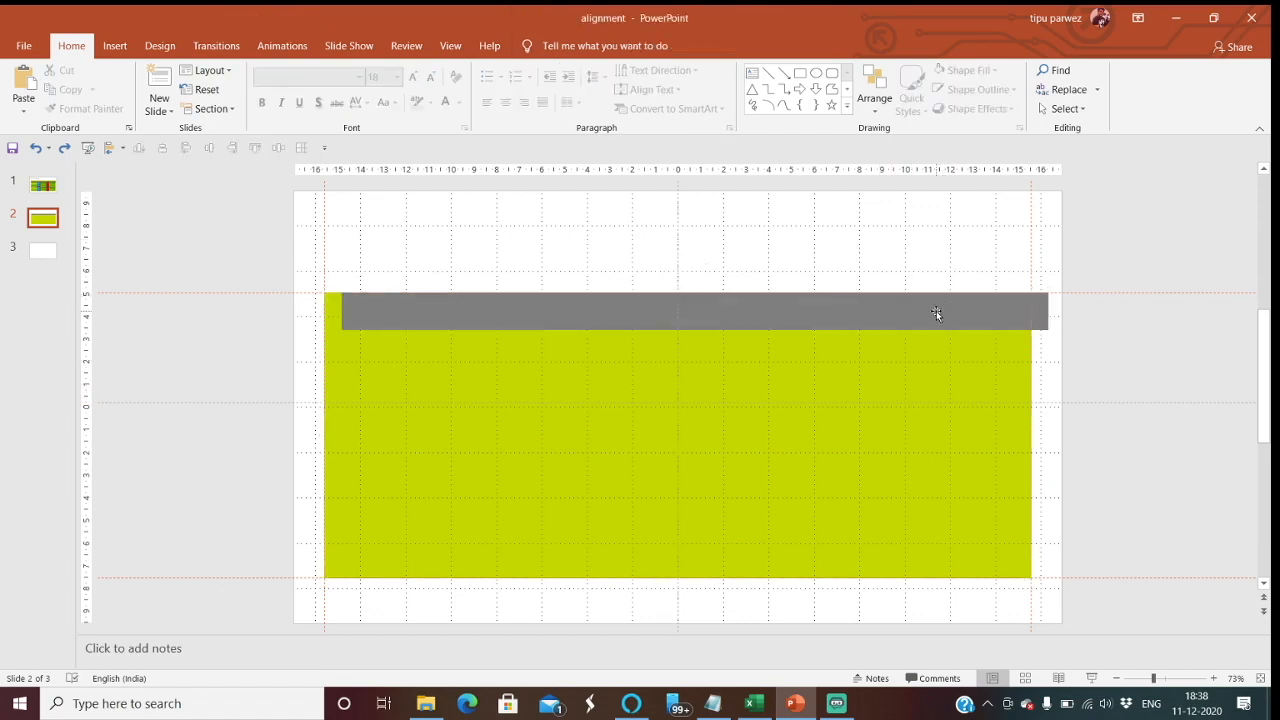
- Shift the gray bar past the green block's left edge and slightly down, and apply Align Top to both shapes
{"action": "left_click_drag", "start_coordinate": [936, 314], "coordinate": [891, 311]}
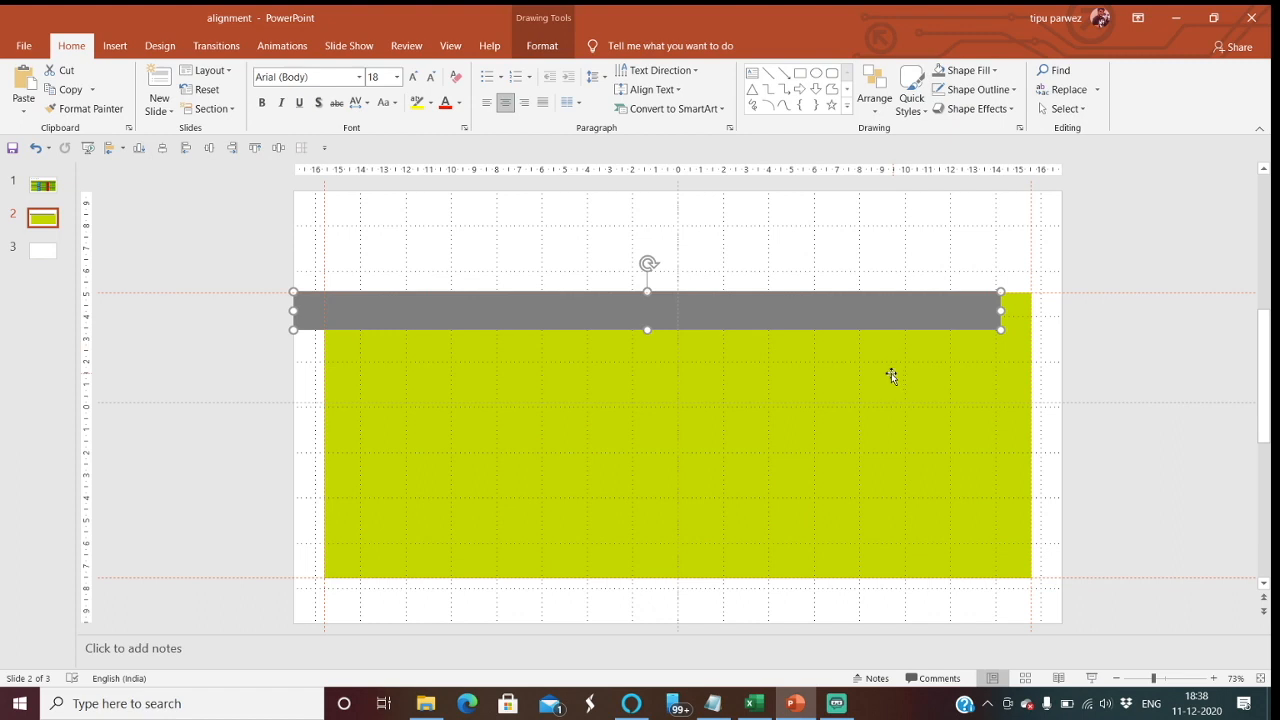
{"action": "left_click_drag", "start_coordinate": [881, 307], "coordinate": [888, 314]}
{"action": "left_click", "coordinate": [907, 415], "text": "shift"}
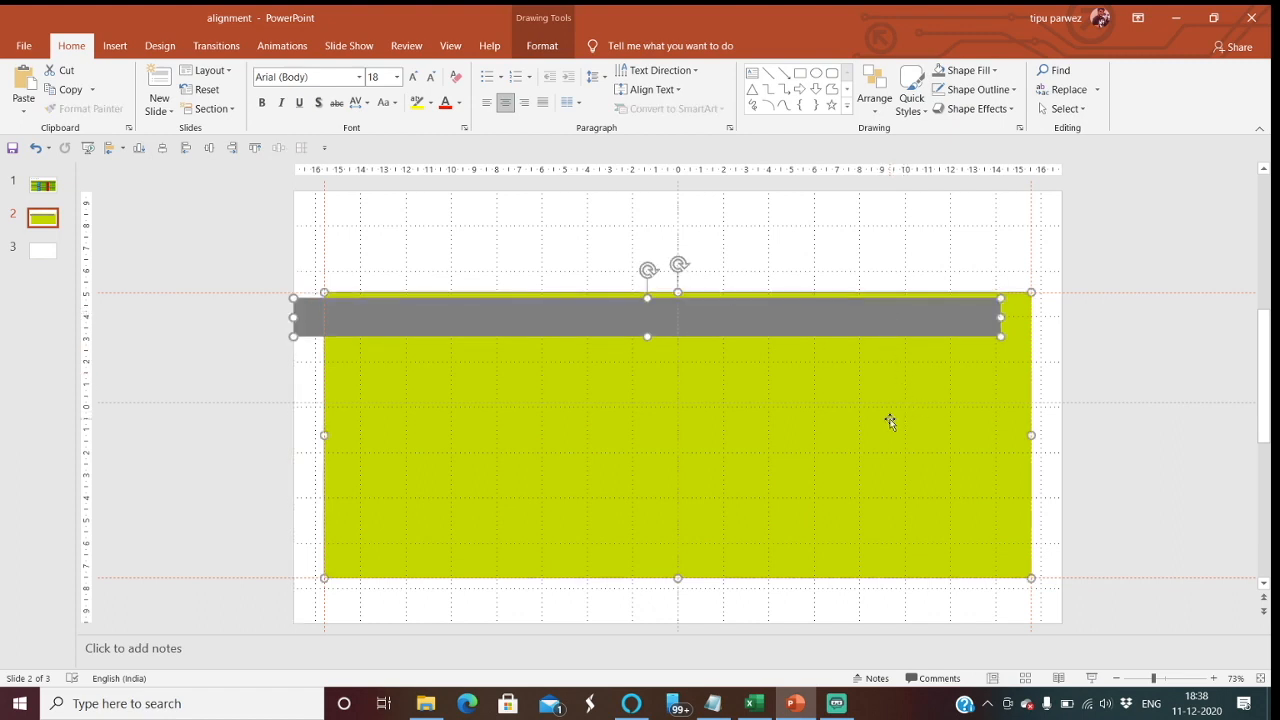
{"action": "left_click", "coordinate": [874, 95]}
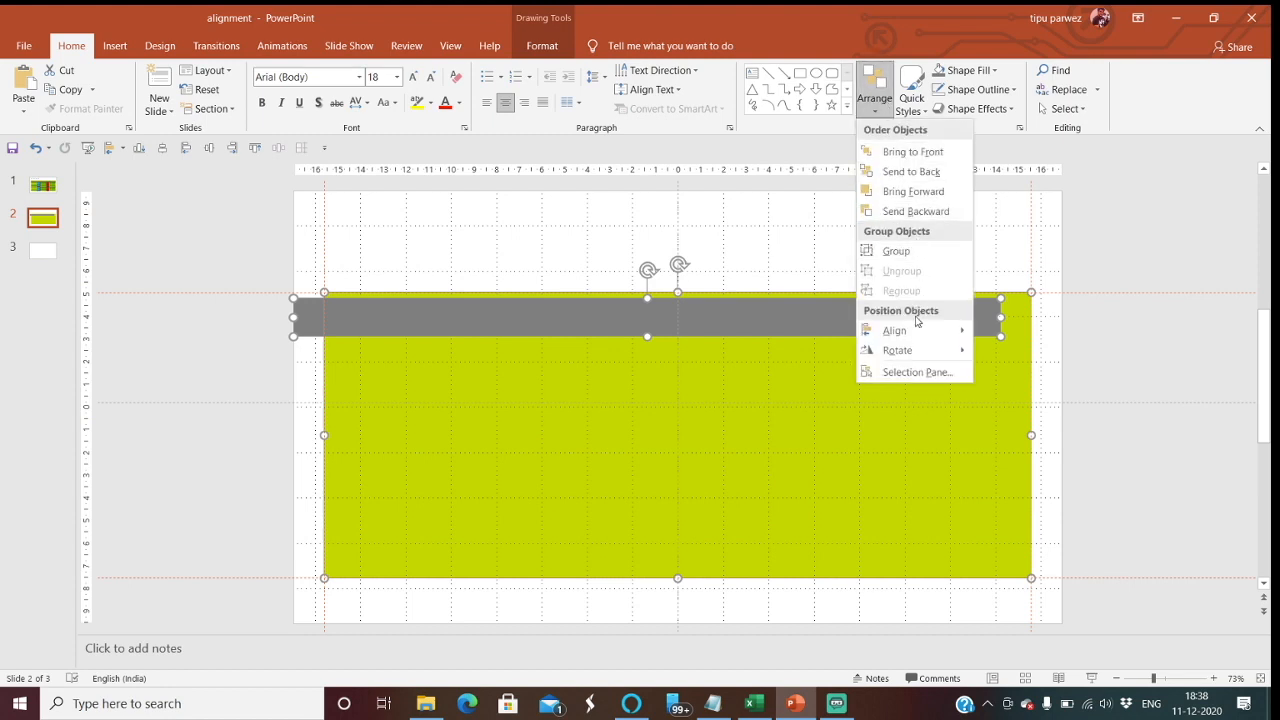
{"action": "mouse_move", "coordinate": [918, 330]}
{"action": "left_click", "coordinate": [1015, 390]}
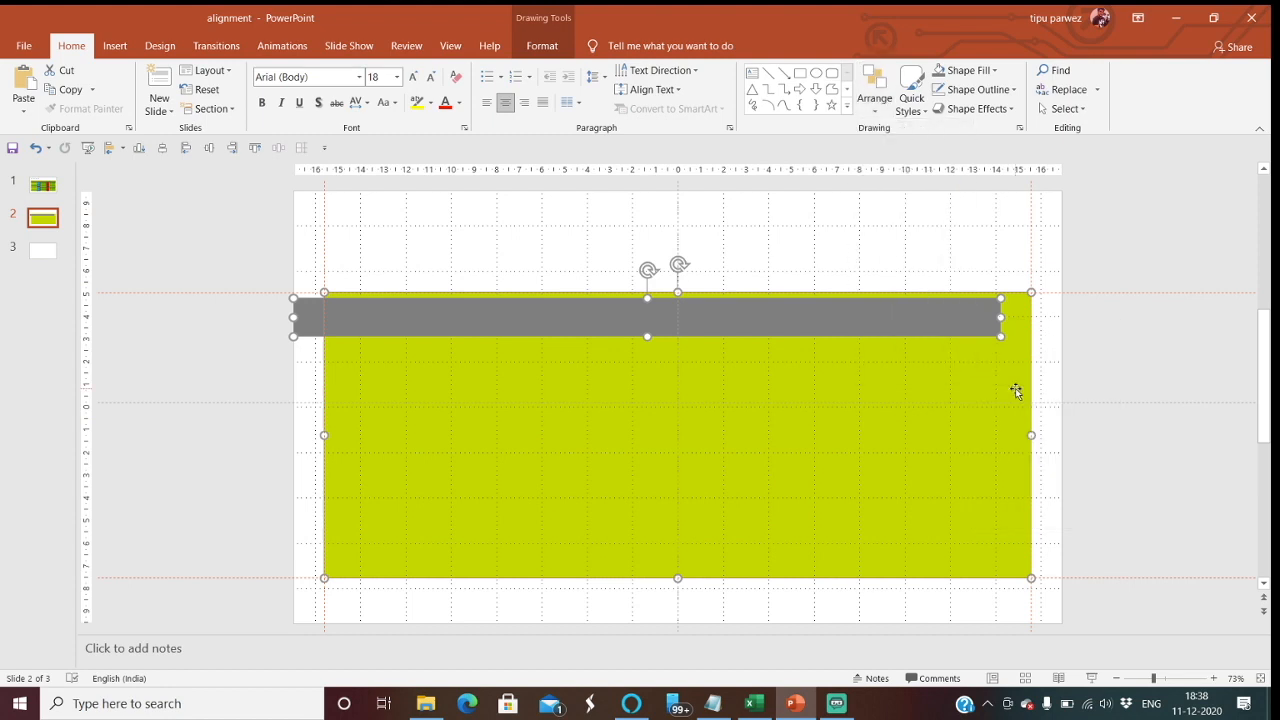
- Align the right edges of the gray bar and the green block with Align Right, and clear the selection
{"action": "left_click", "coordinate": [866, 118]}
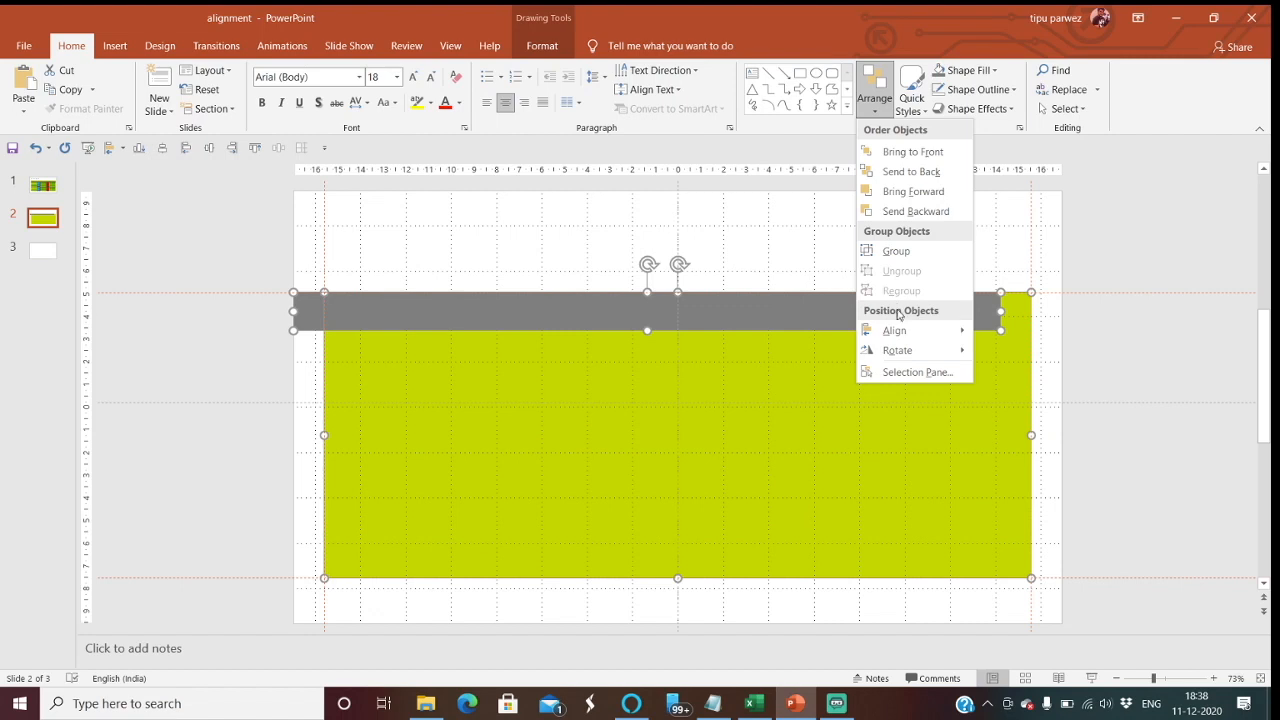
{"action": "mouse_move", "coordinate": [906, 331]}
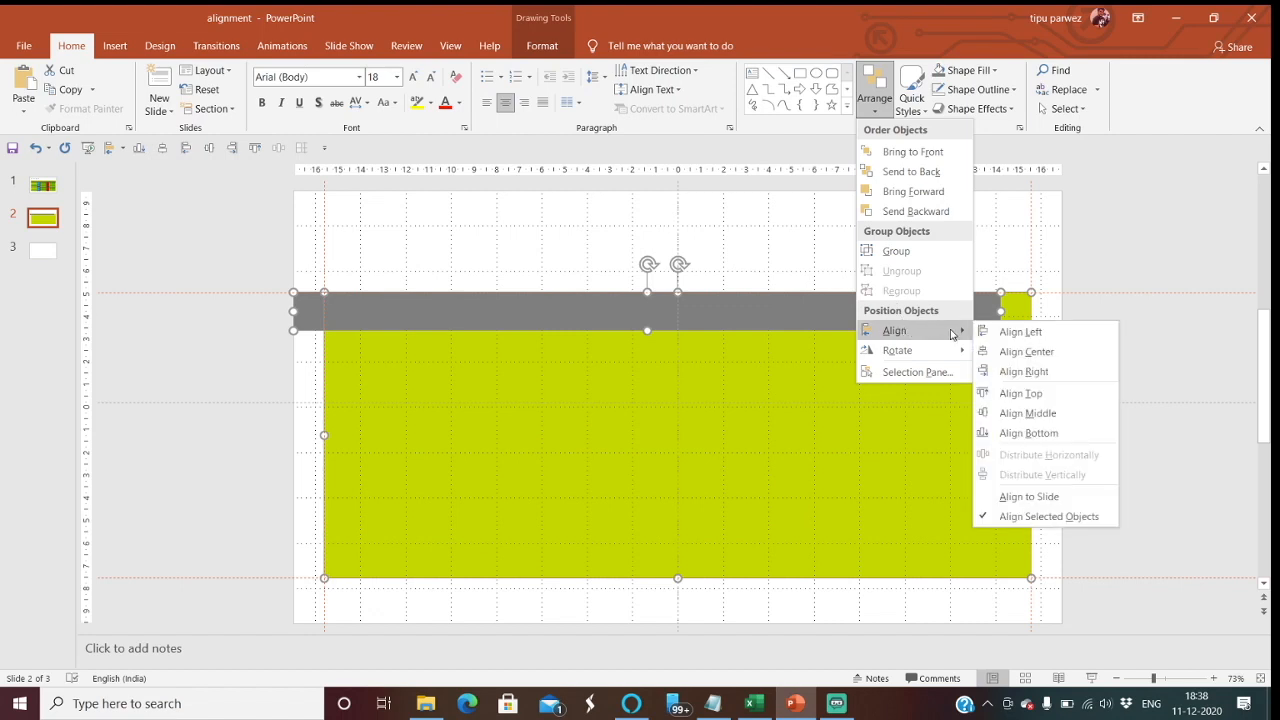
{"action": "left_click", "coordinate": [1019, 373]}
{"action": "left_click", "coordinate": [1138, 364]}
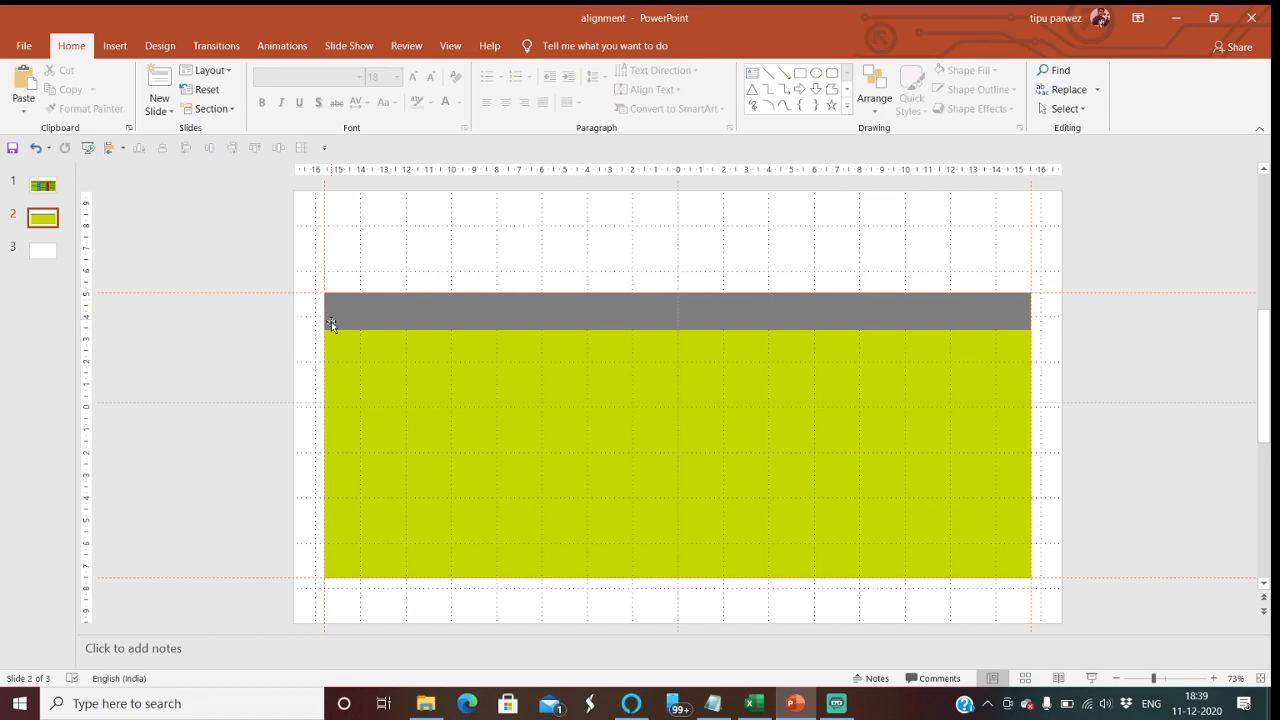
- Compare the height and width of the gray bar with those of the green block
{"action": "left_click", "coordinate": [630, 318]}
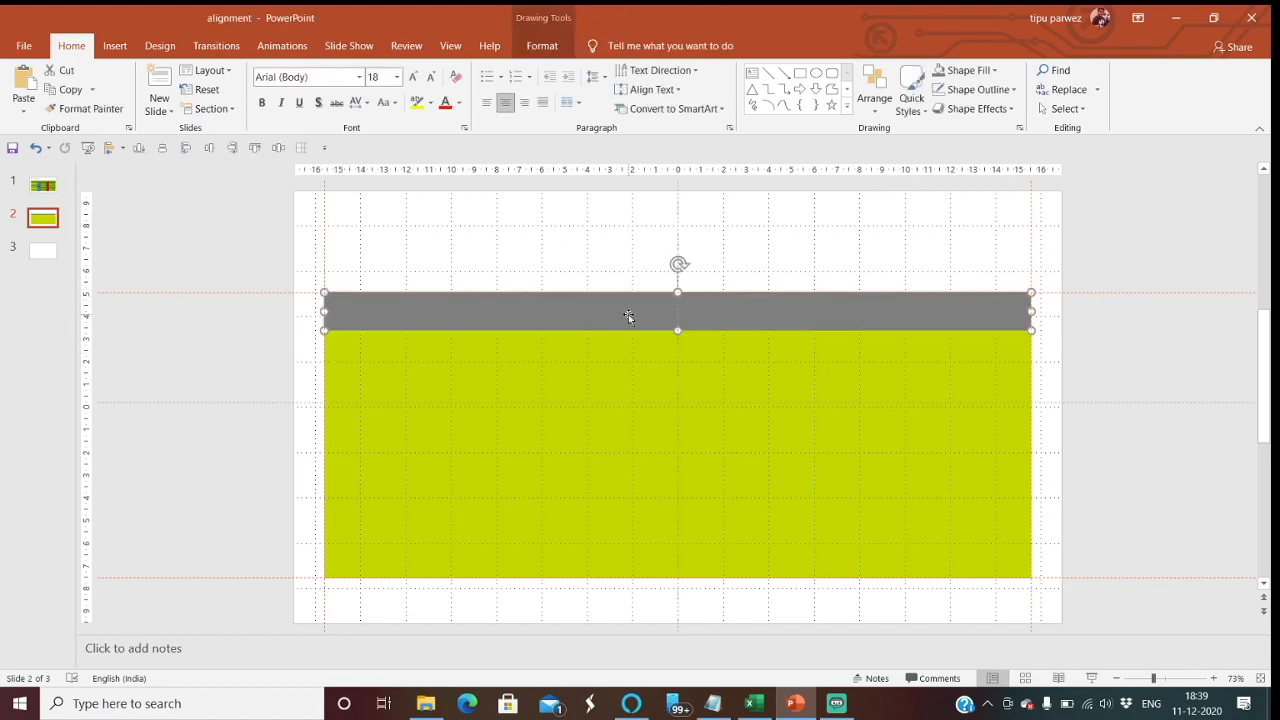
{"action": "left_click", "coordinate": [532, 50]}
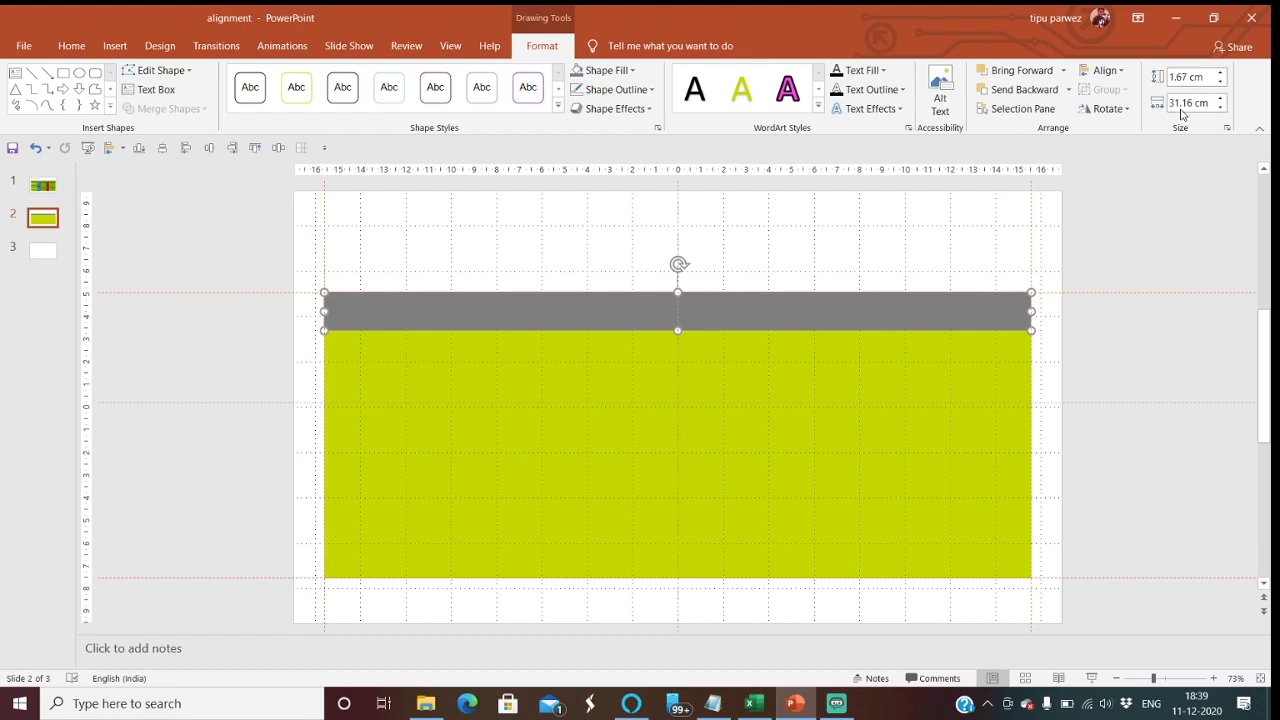
{"action": "left_click", "coordinate": [980, 383]}
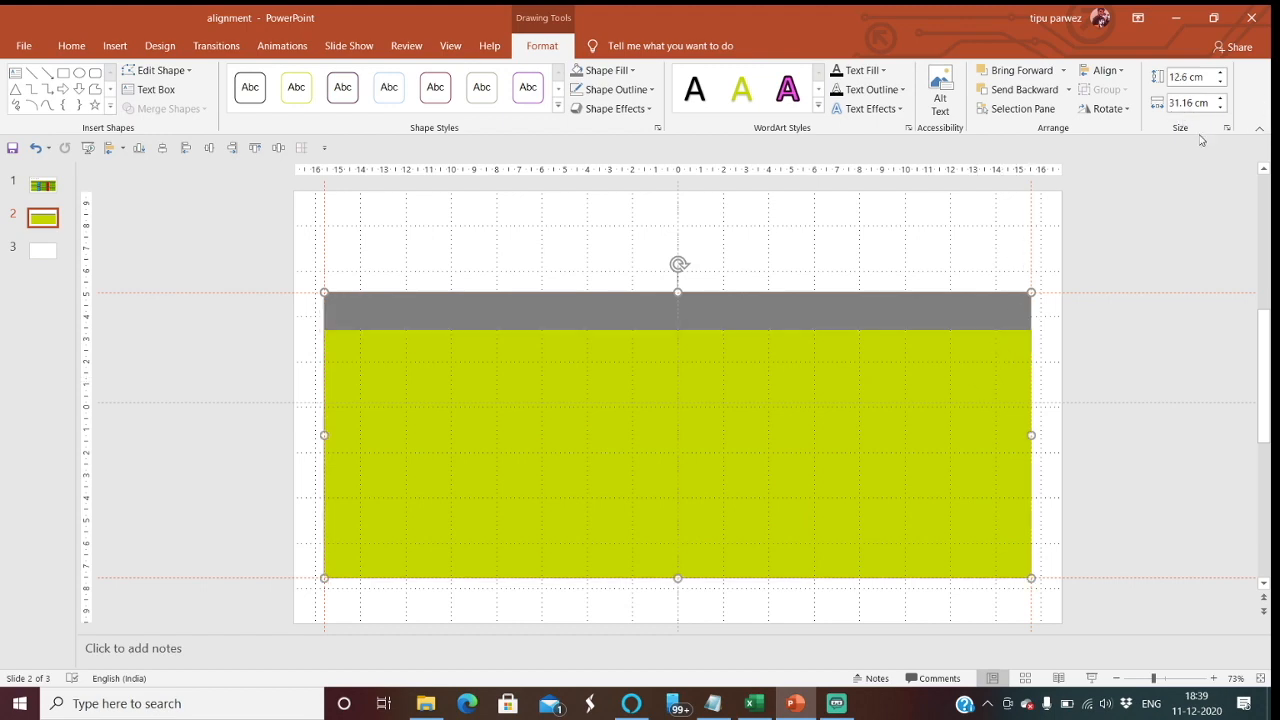
{"action": "left_click", "coordinate": [1095, 366]}
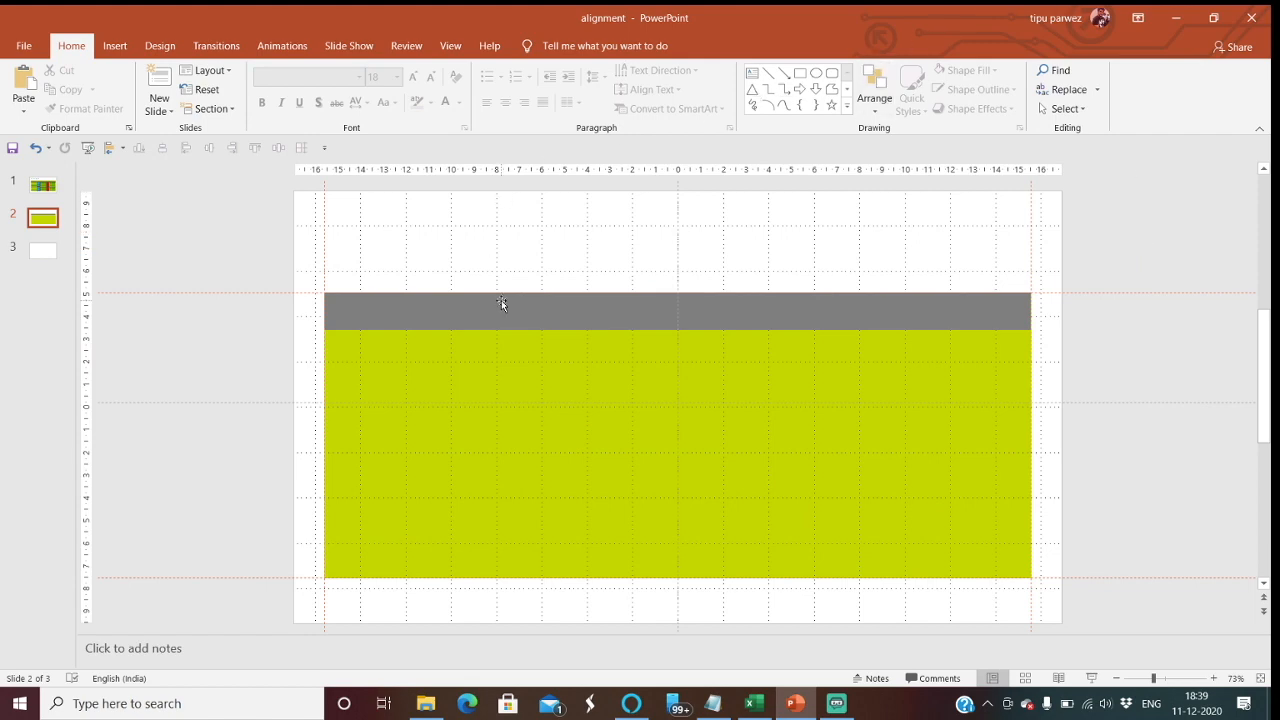
- Open slide 1 and examine the stack of thin green bars in the first column of the finished layout
{"action": "left_click", "coordinate": [42, 185]}
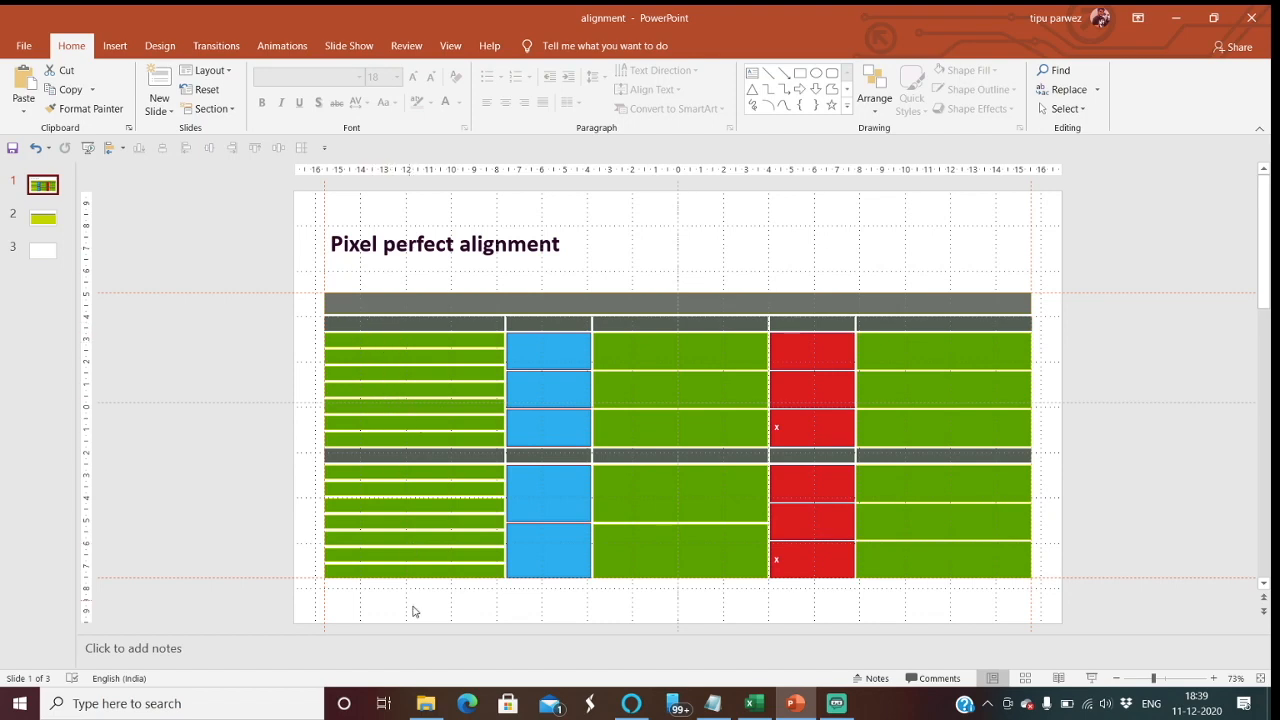
{"action": "left_click", "coordinate": [344, 325]}
{"action": "left_click_drag", "start_coordinate": [344, 325], "coordinate": [341, 568]}
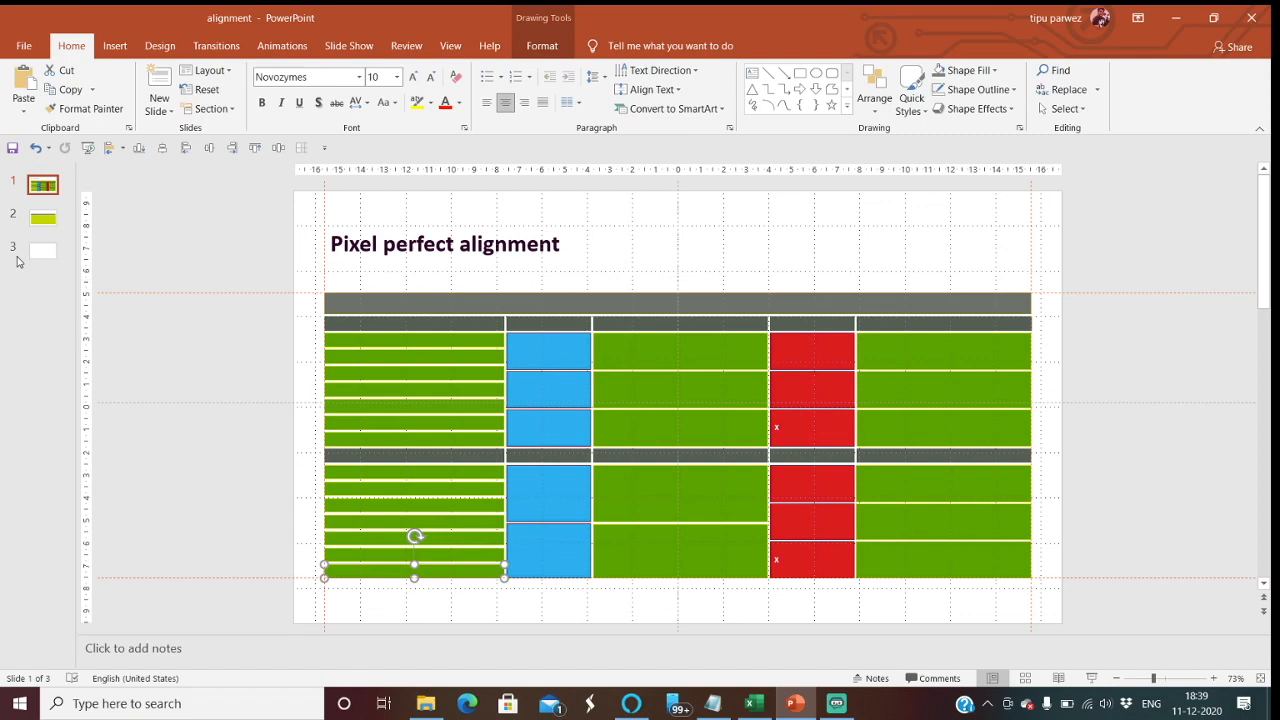
- Return to slide 2 and draw a rectangle about 6.57 cm by 6.57 cm inside the green block, below the gray bar
{"action": "left_click", "coordinate": [44, 227]}
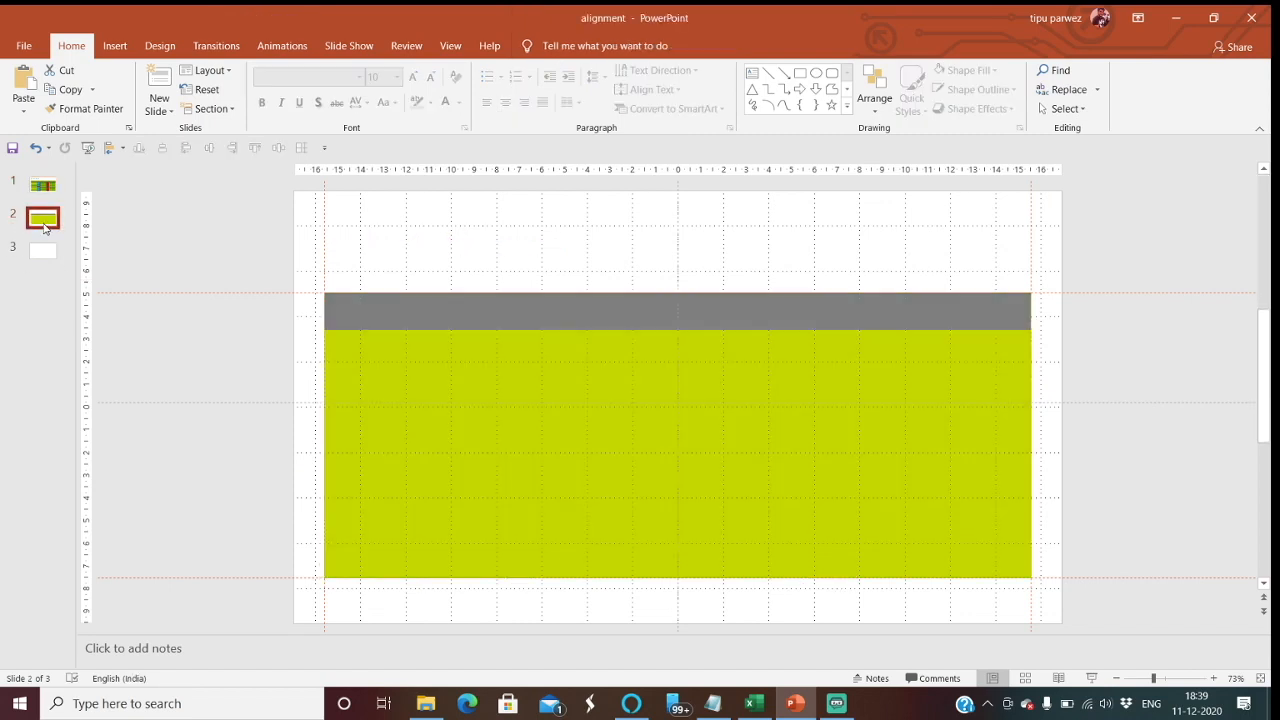
{"action": "left_click", "coordinate": [116, 45]}
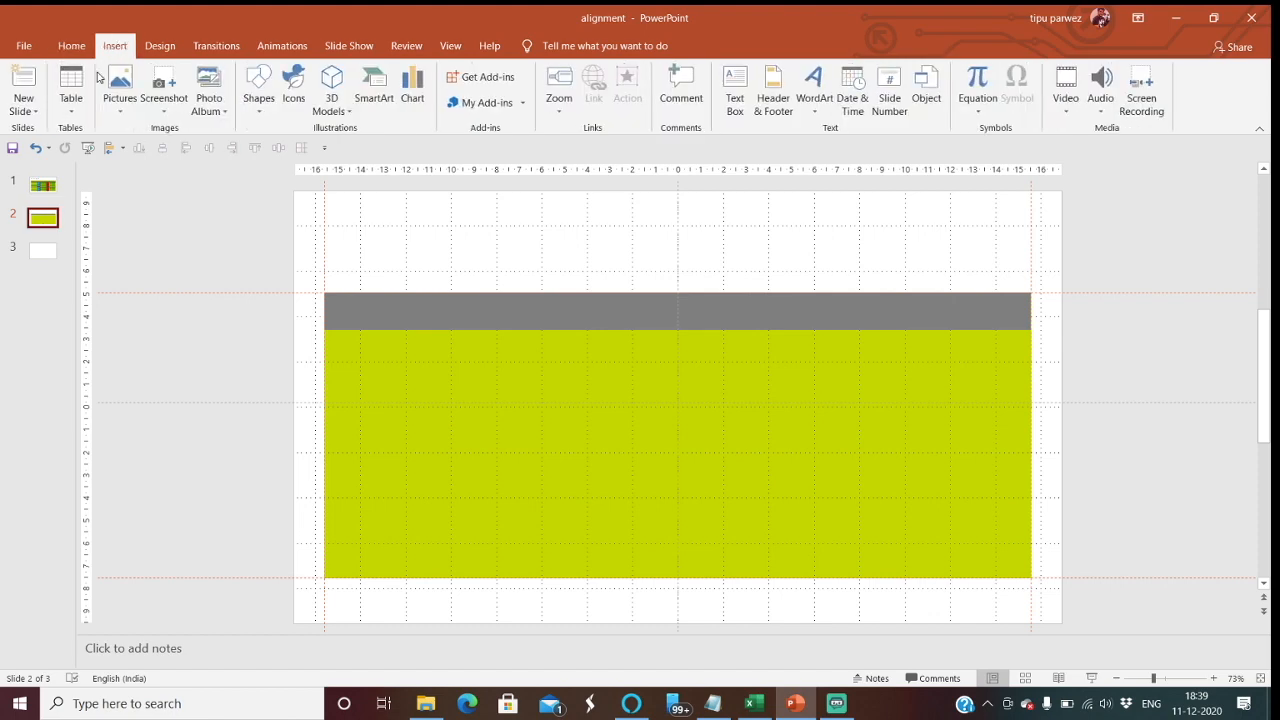
{"action": "left_click", "coordinate": [258, 92]}
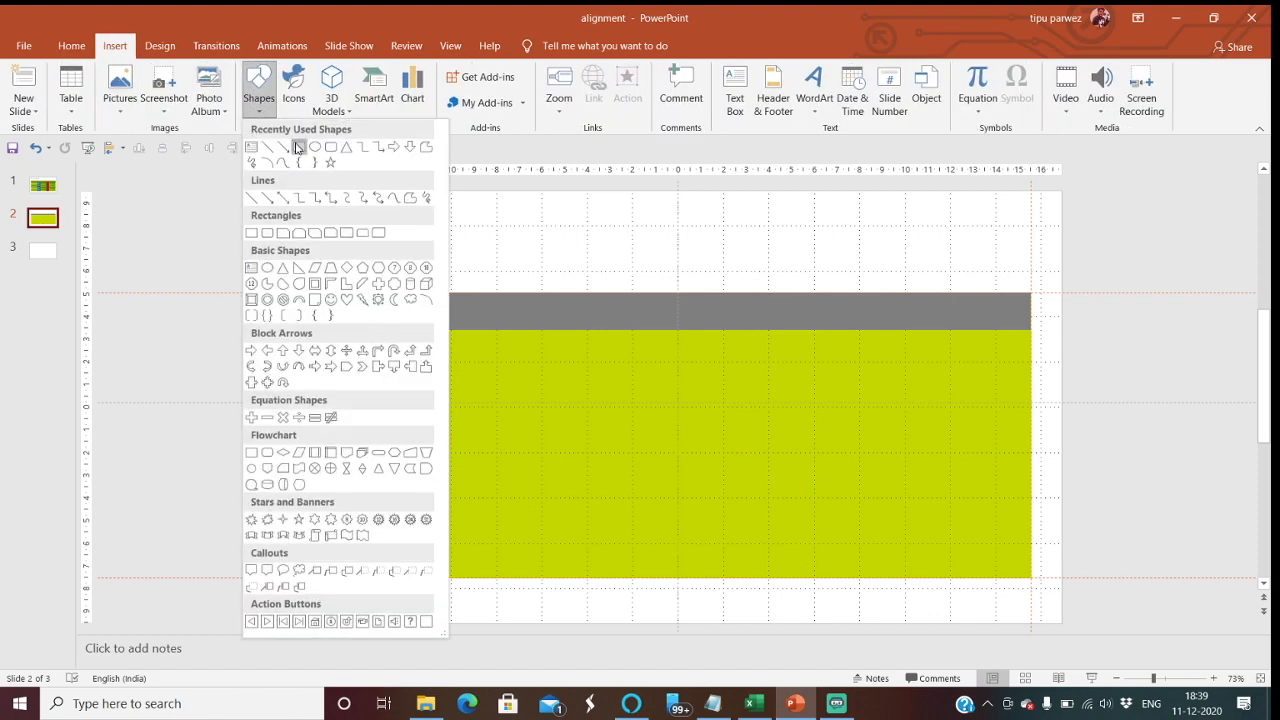
{"action": "left_click", "coordinate": [298, 148]}
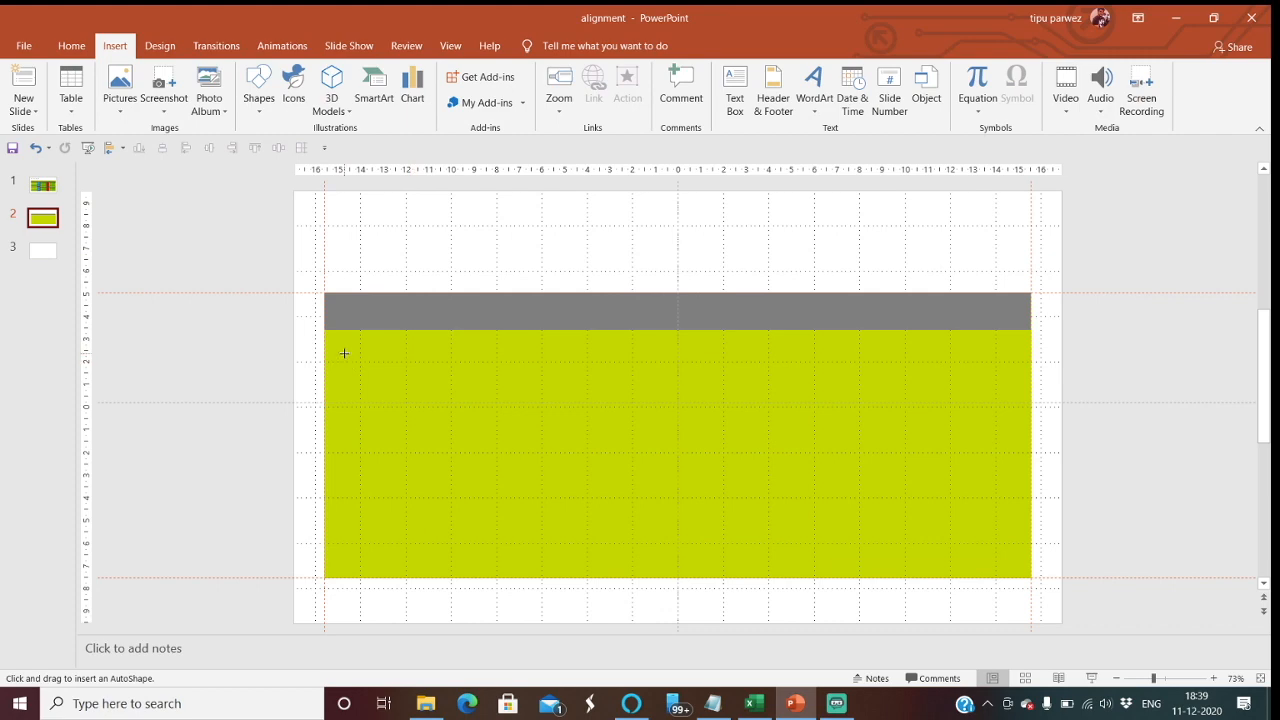
{"action": "left_click_drag", "start_coordinate": [343, 352], "coordinate": [492, 439]}
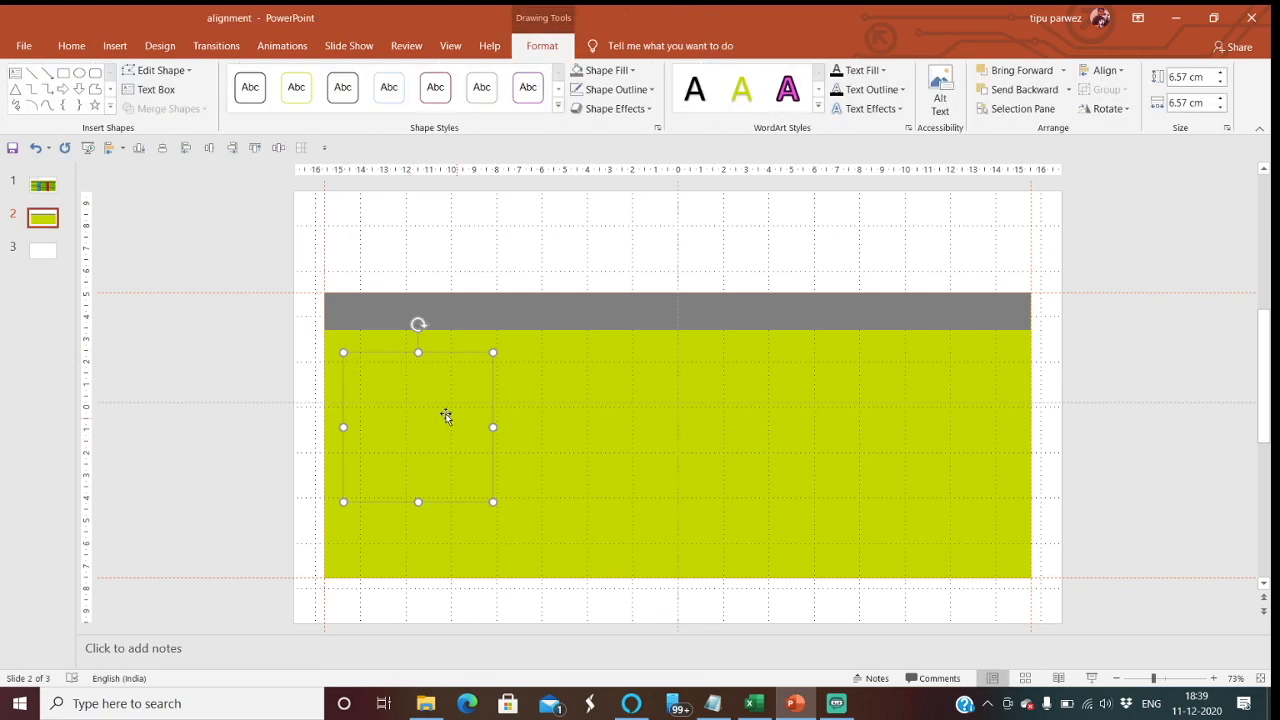
- Resize the new rectangle to about 0.73 cm high and 8.55 cm wide, against the green block's left edge just below the gray bar
{"action": "left_click_drag", "start_coordinate": [419, 501], "coordinate": [410, 397]}
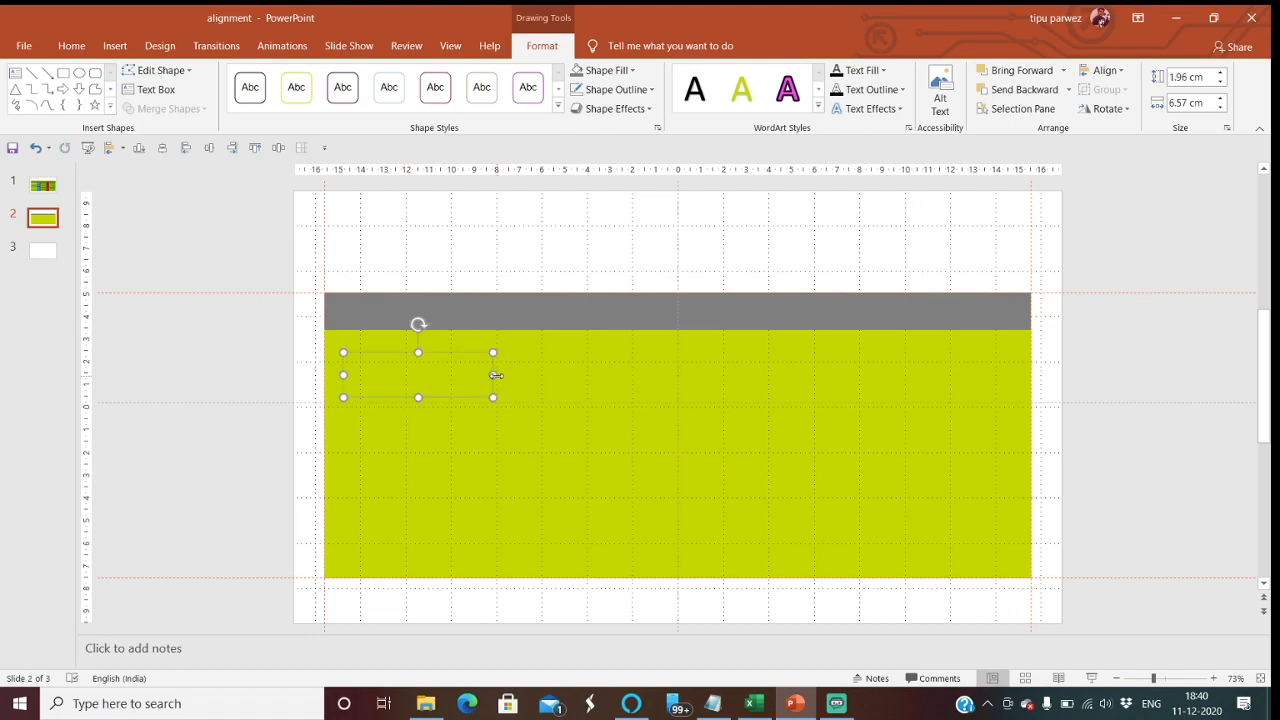
{"action": "left_click_drag", "start_coordinate": [493, 375], "coordinate": [574, 375]}
{"action": "left_click_drag", "start_coordinate": [457, 397], "coordinate": [460, 366]}
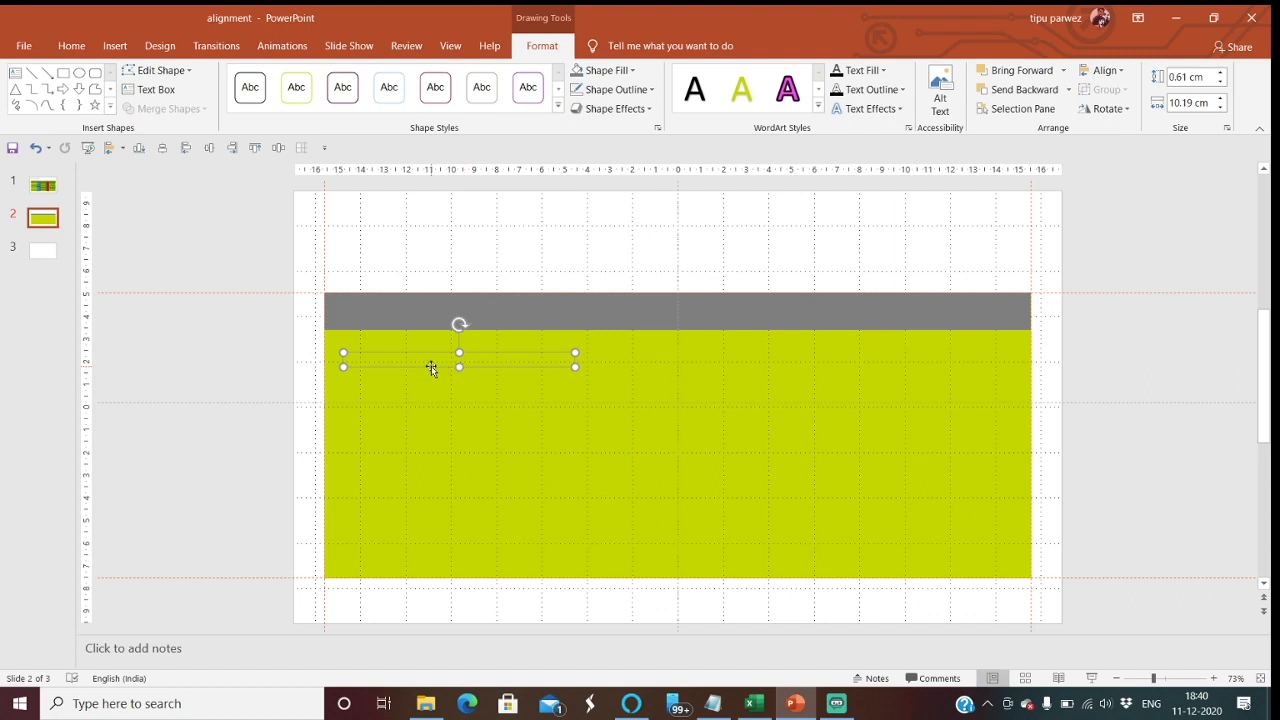
{"action": "left_click_drag", "start_coordinate": [574, 367], "coordinate": [485, 359]}
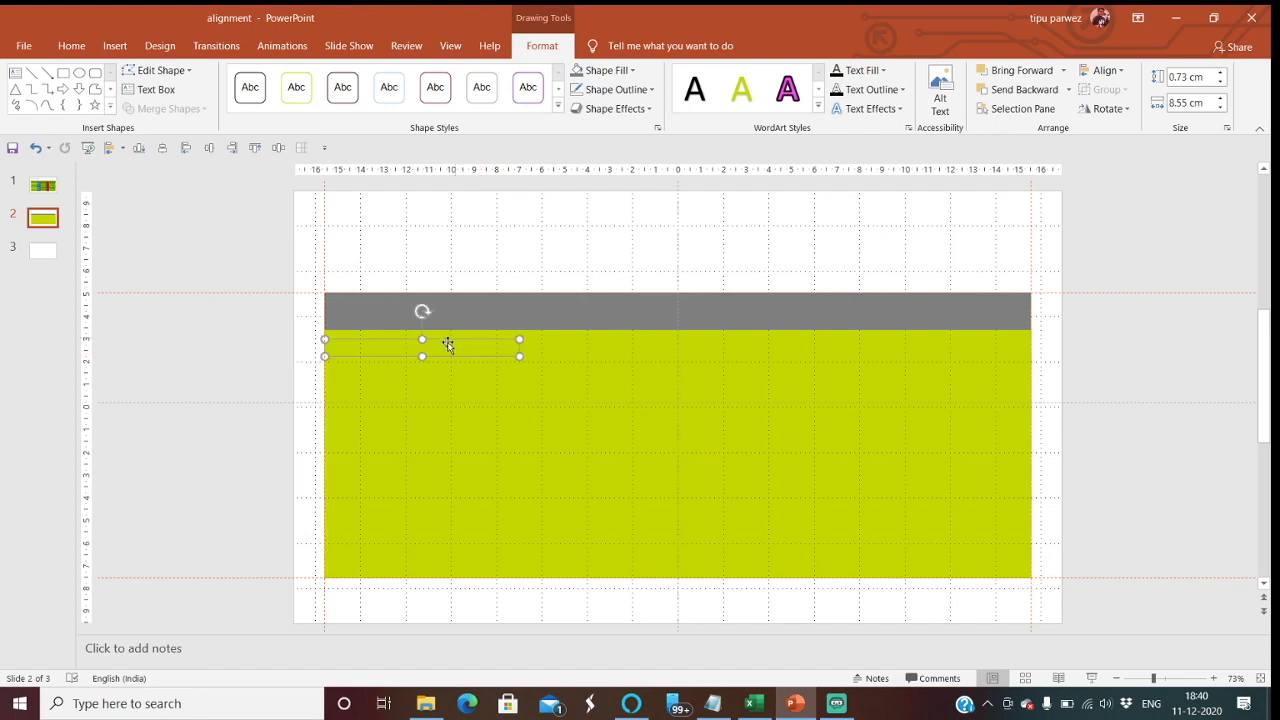
- Check the layout on slide 1, return to slide 2 and fill the thin rectangle below the header bar with gray
{"action": "left_click", "coordinate": [38, 190]}
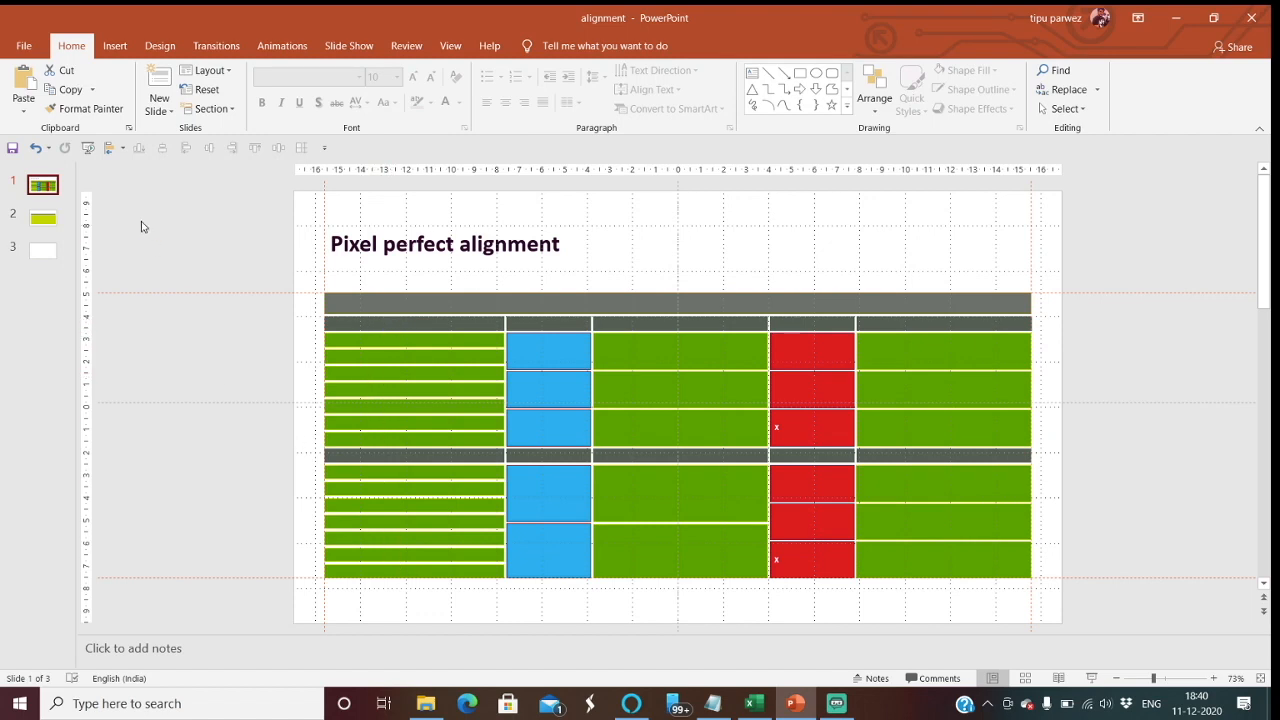
{"action": "left_click", "coordinate": [43, 218]}
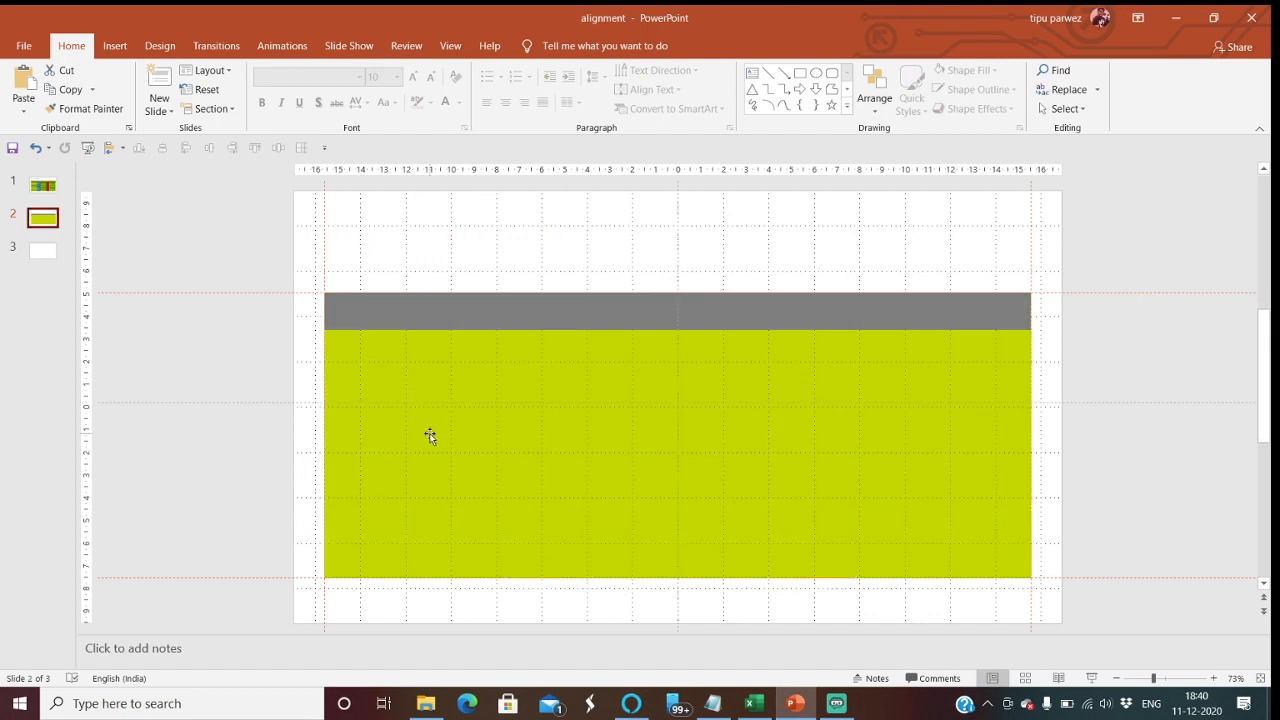
{"action": "left_click", "coordinate": [420, 401]}
{"action": "left_click_drag", "start_coordinate": [246, 302], "coordinate": [650, 640]}
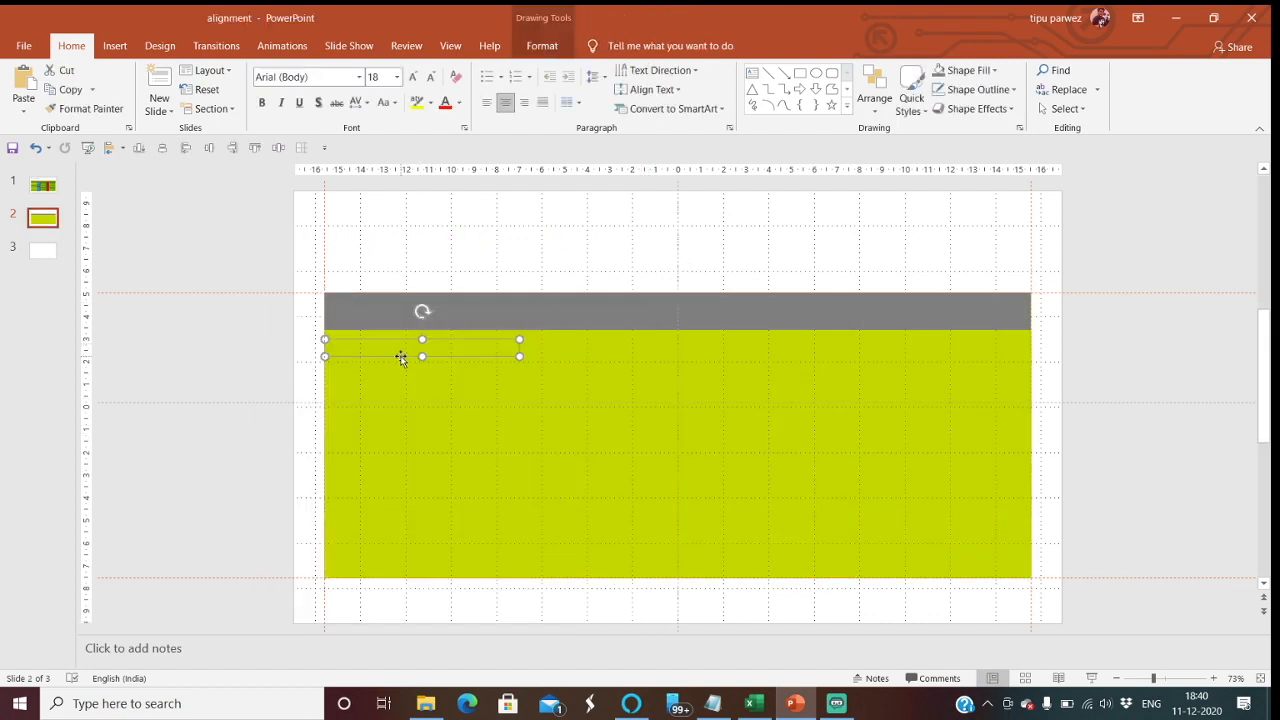
{"action": "left_click", "coordinate": [545, 47]}
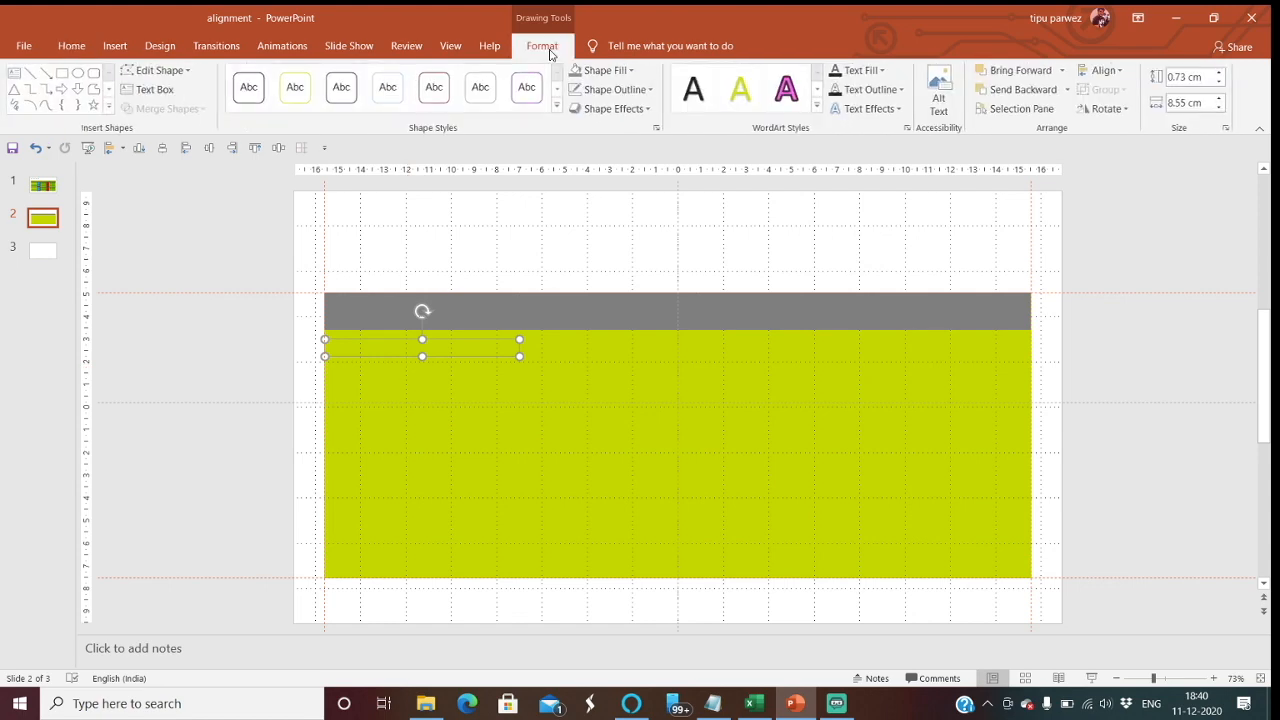
{"action": "left_click", "coordinate": [575, 70]}
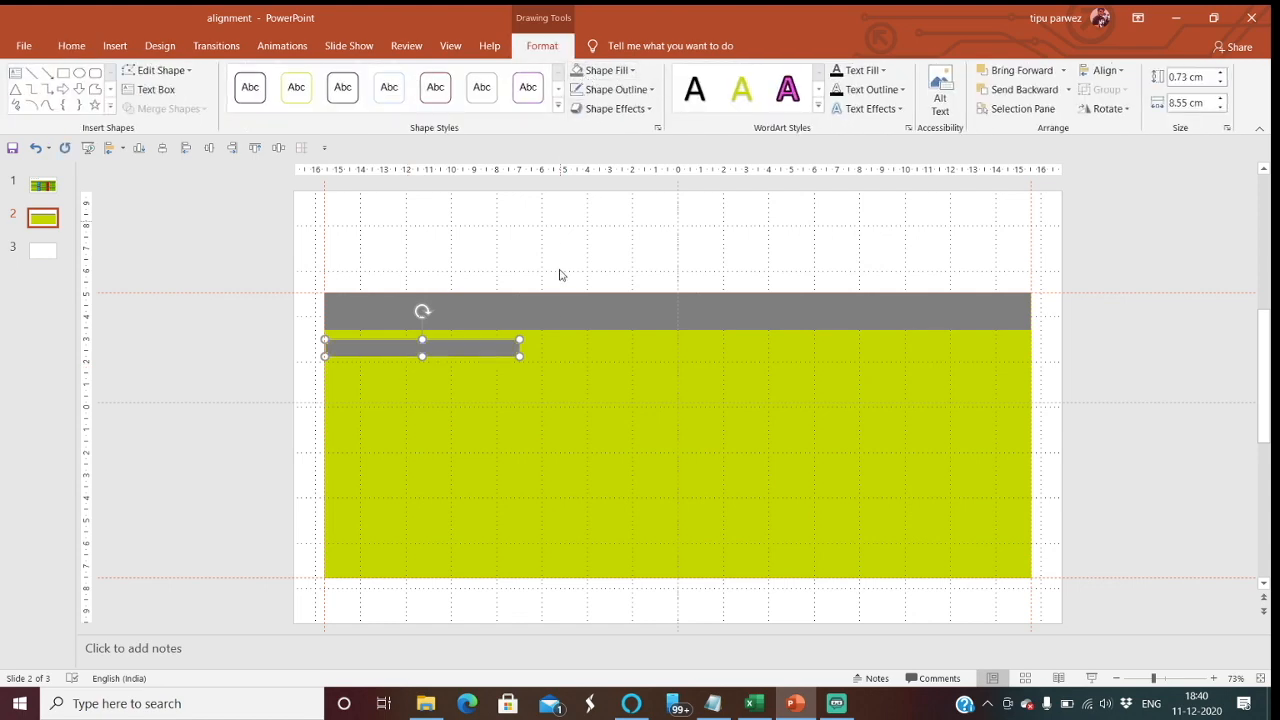
- Copy the thin gray bar and paste 15 duplicates of it onto slide 2
{"action": "left_click_drag", "start_coordinate": [454, 354], "coordinate": [458, 354]}
{"action": "key", "text": "ctrl+v"}
{"action": "key", "text": "ctrl+v"}
{"action": "key", "text": "ctrl+v"}
{"action": "key", "text": "ctrl+v"}
{"action": "key", "text": "ctrl+v"}
{"action": "key", "text": "ctrl+v"}
{"action": "key", "text": "ctrl+v"}
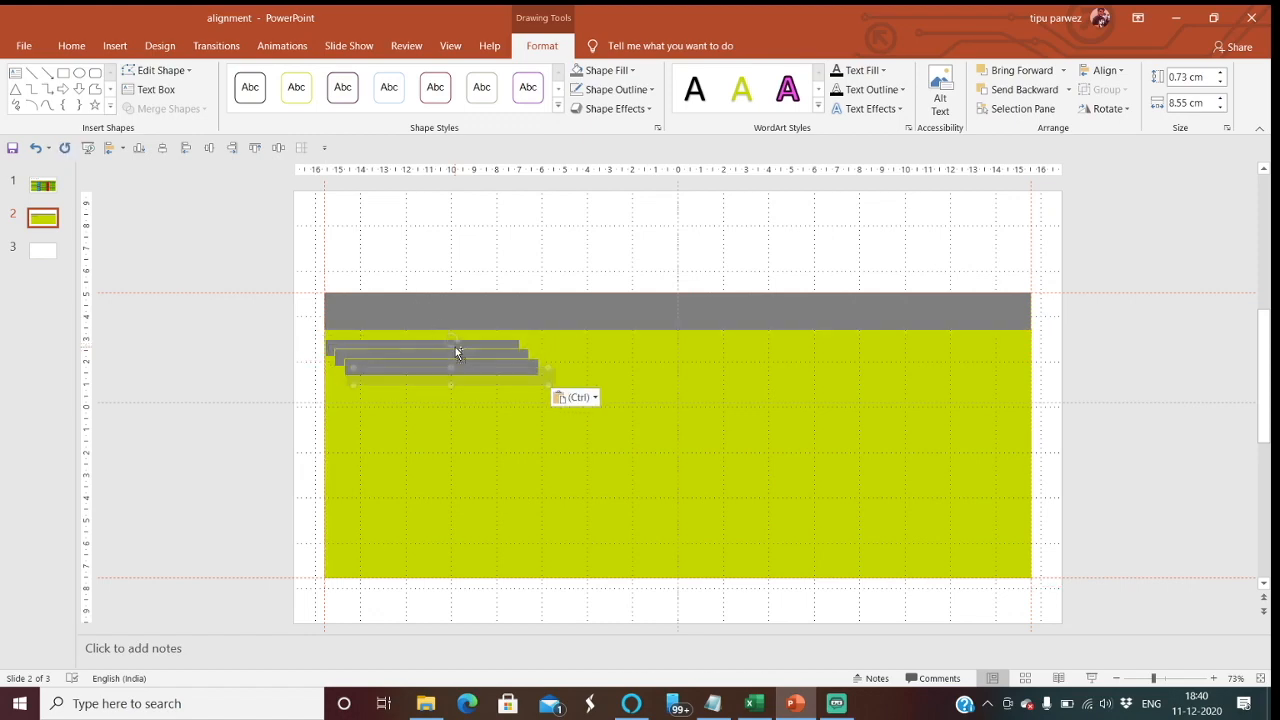
{"action": "key", "text": "ctrl+v"}
{"action": "key", "text": "ctrl+v"}
{"action": "key", "text": "ctrl+v"}
{"action": "key", "text": "ctrl+v"}
{"action": "key", "text": "ctrl+v"}
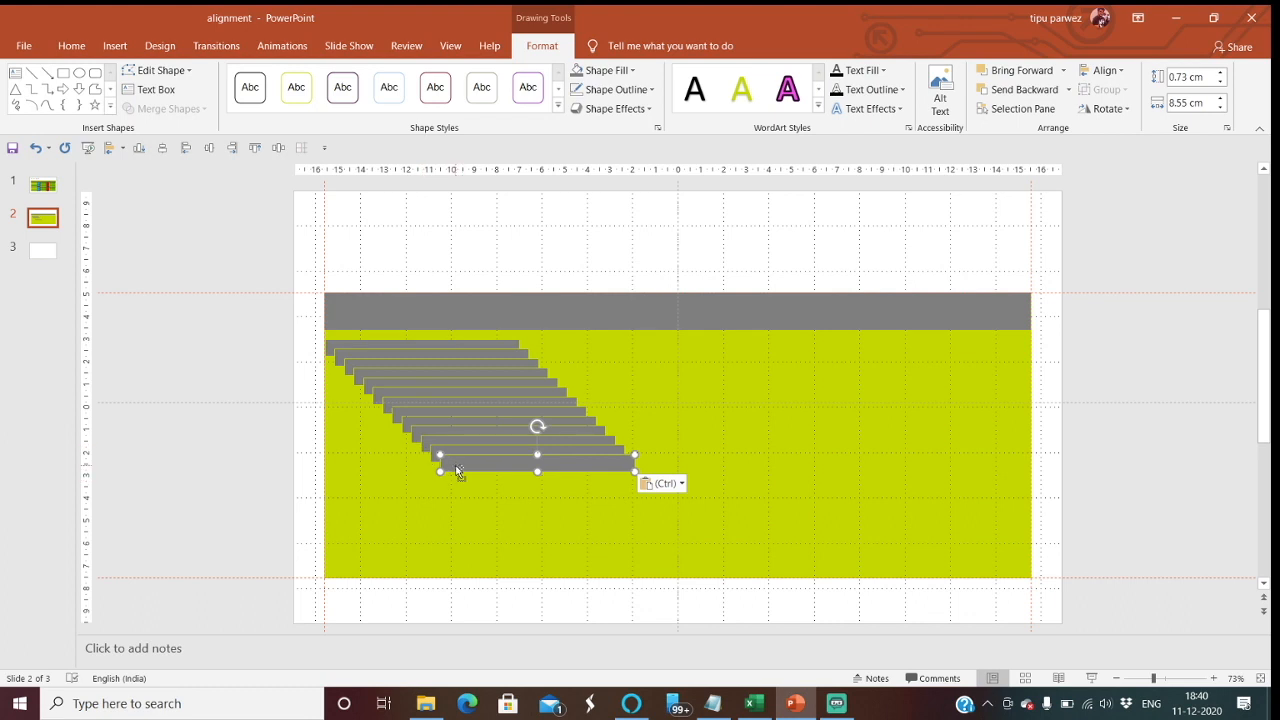
{"action": "key", "text": "ctrl+v"}
{"action": "key", "text": "ctrl+v"}
{"action": "key", "text": "ctrl+v"}
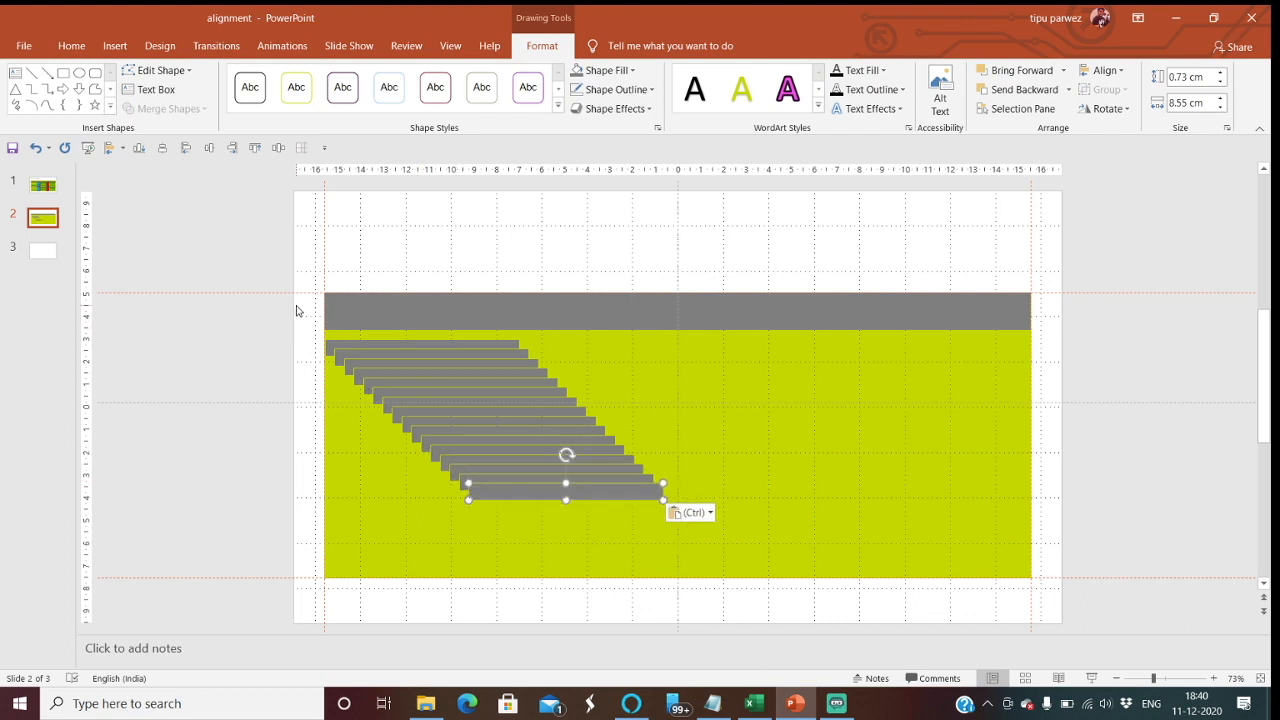
- Try to distribute the thin gray bars vertically together with the wide header bar
{"action": "left_click_drag", "start_coordinate": [305, 281], "coordinate": [722, 585]}
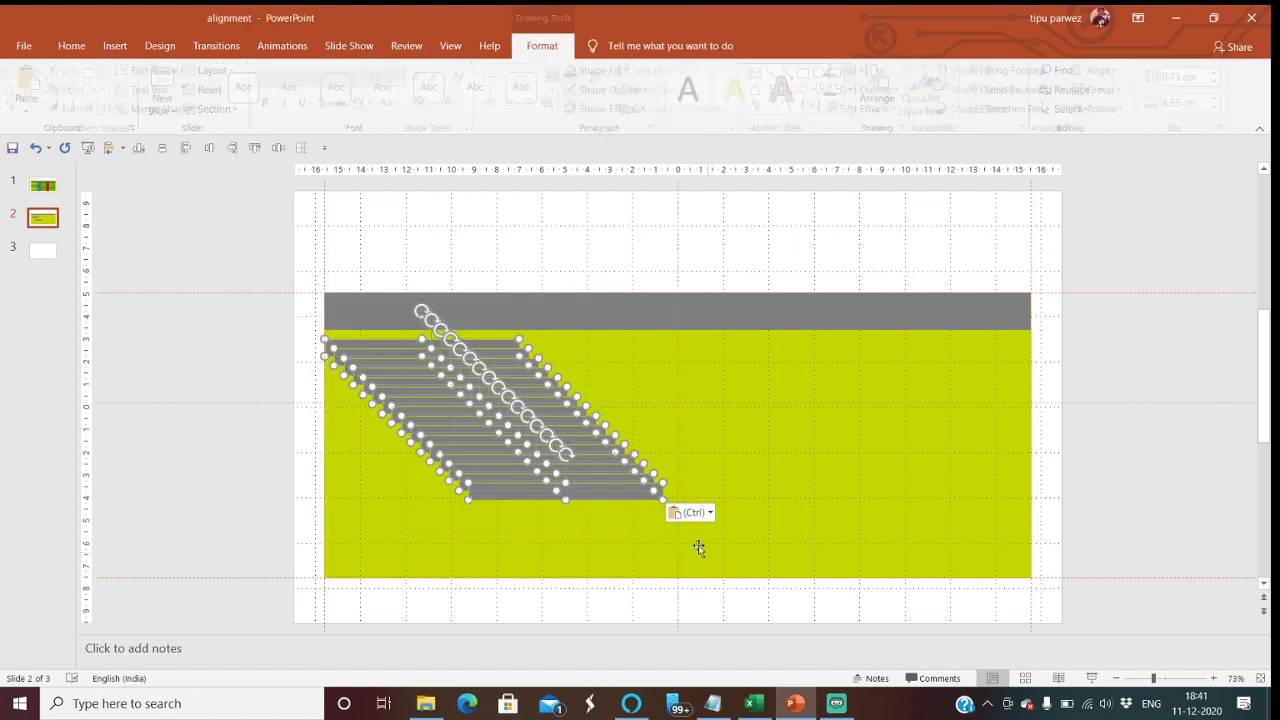
{"action": "left_click", "coordinate": [780, 306], "text": "shift"}
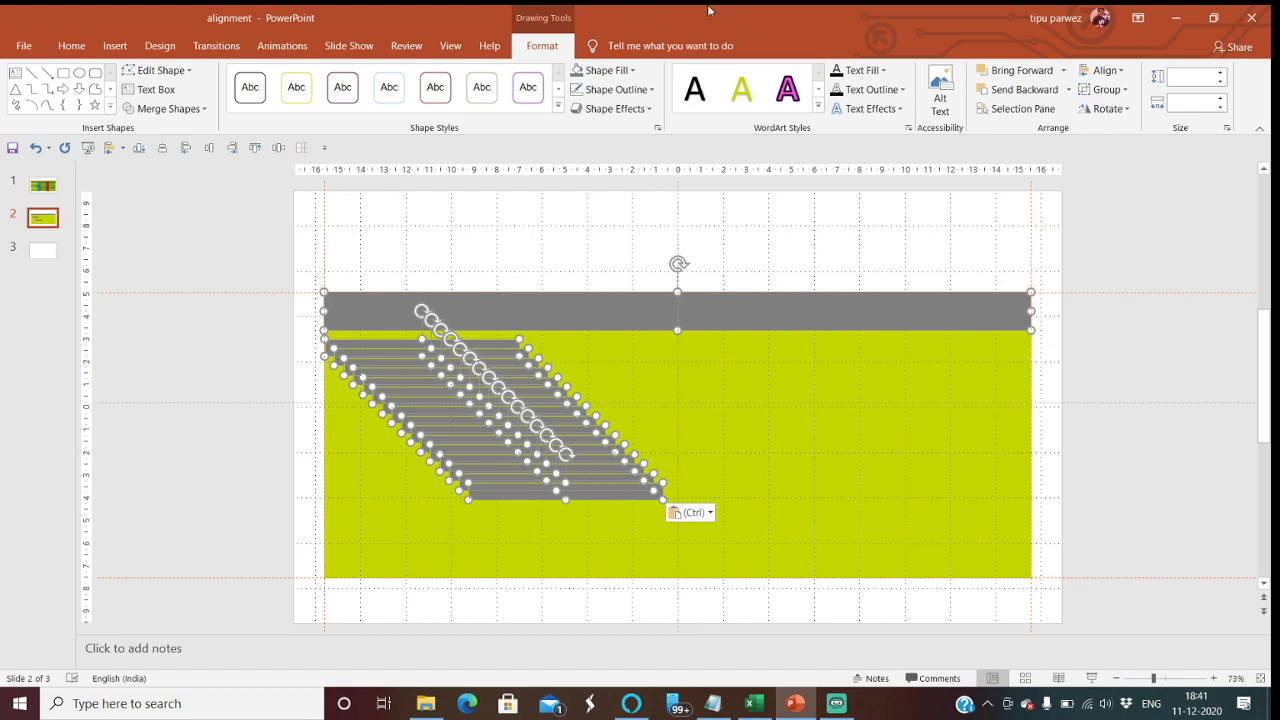
{"action": "left_click", "coordinate": [1114, 75]}
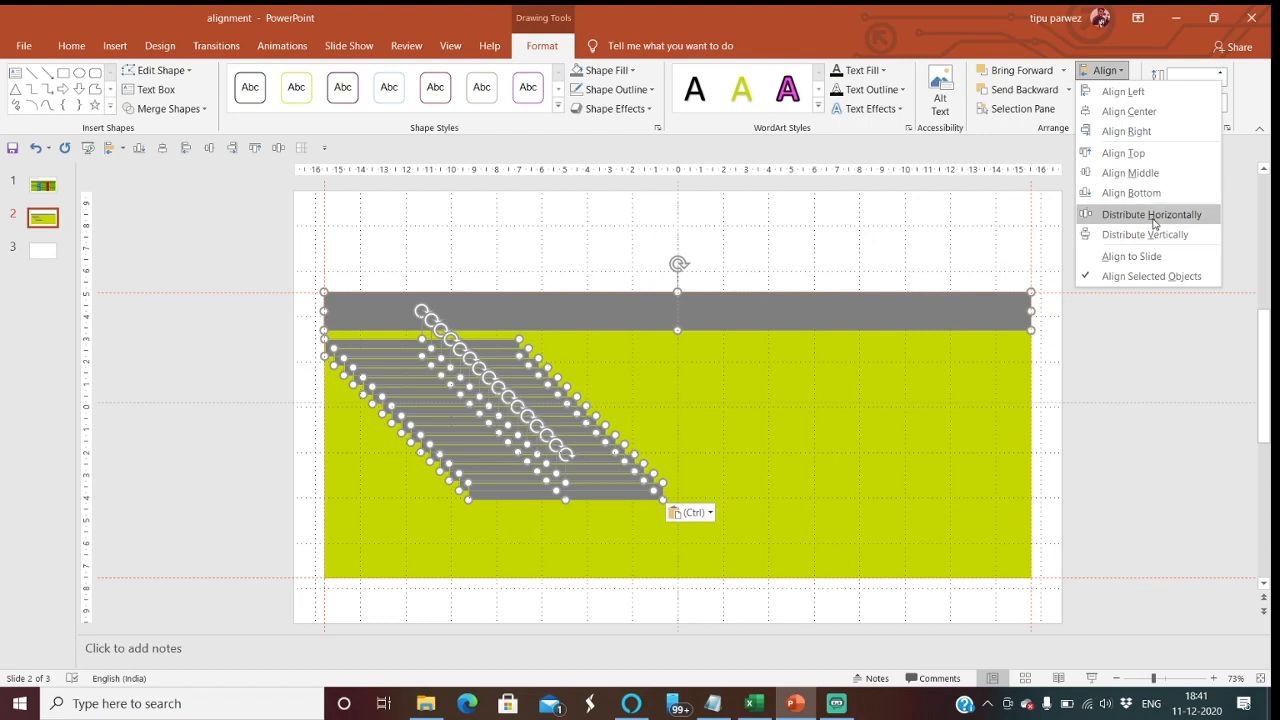
{"action": "left_click", "coordinate": [1151, 237]}
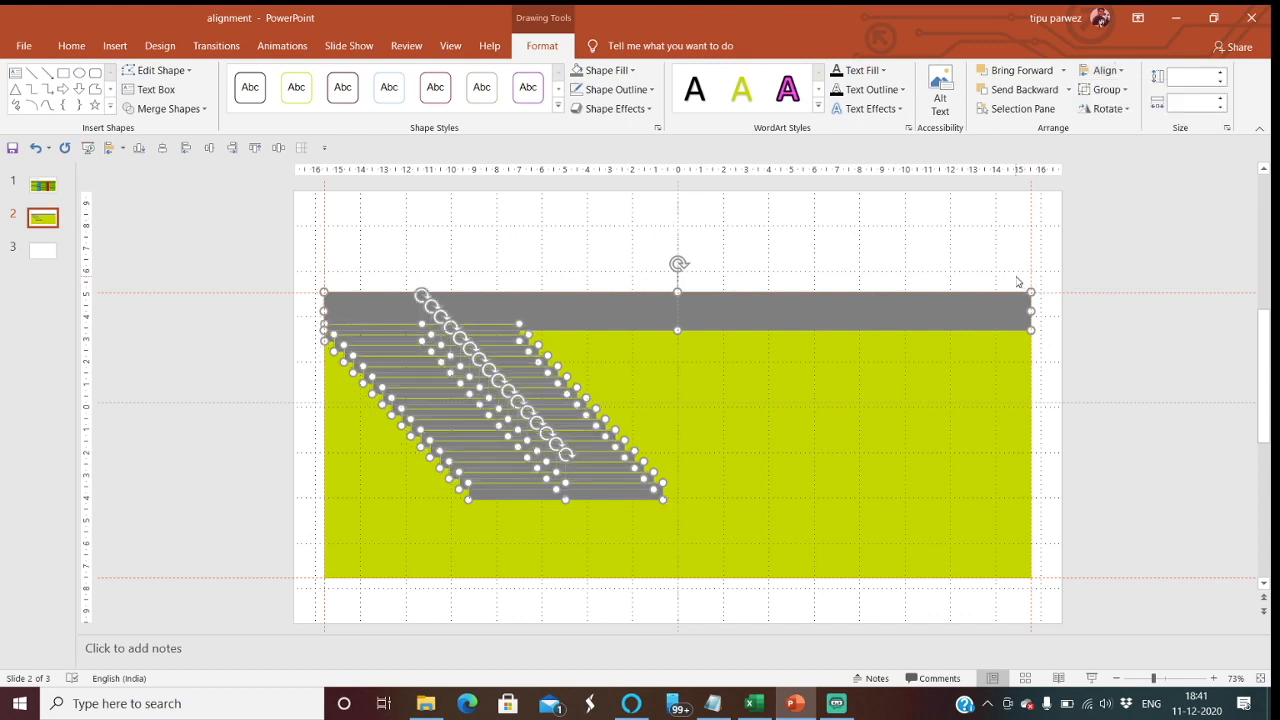
{"action": "key", "text": "ctrl+z"}
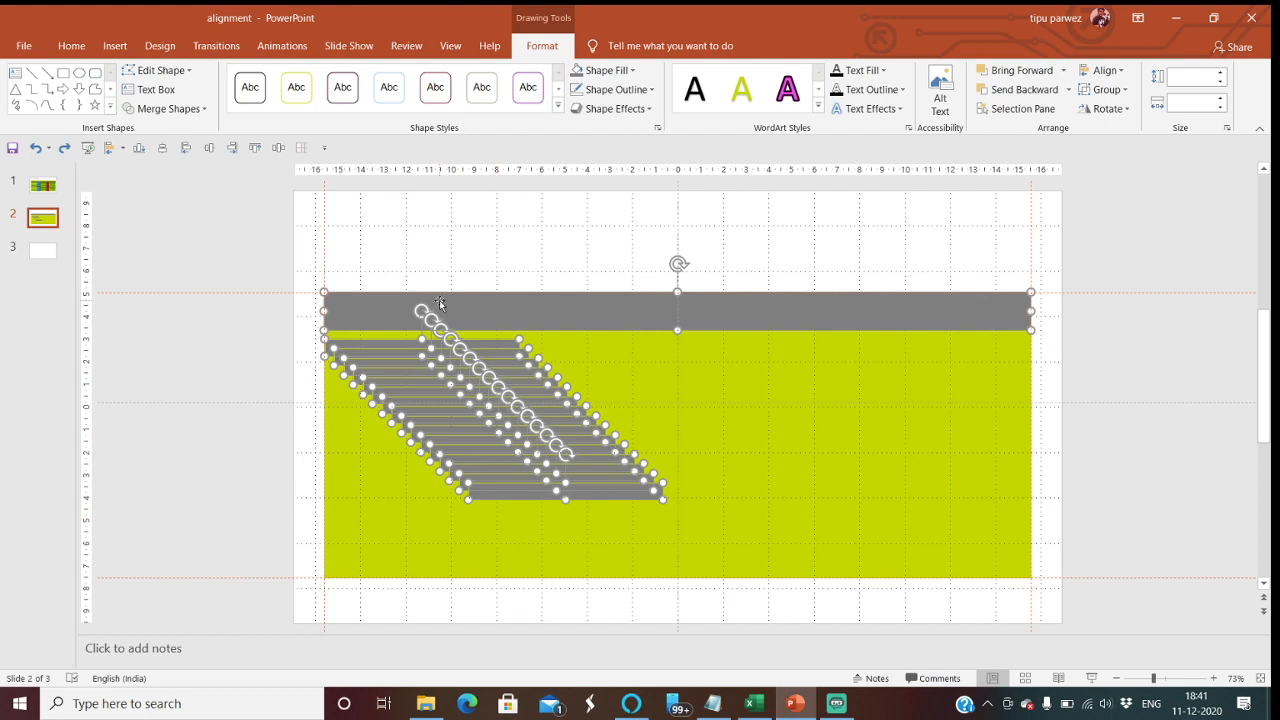
{"action": "left_click", "coordinate": [225, 453]}
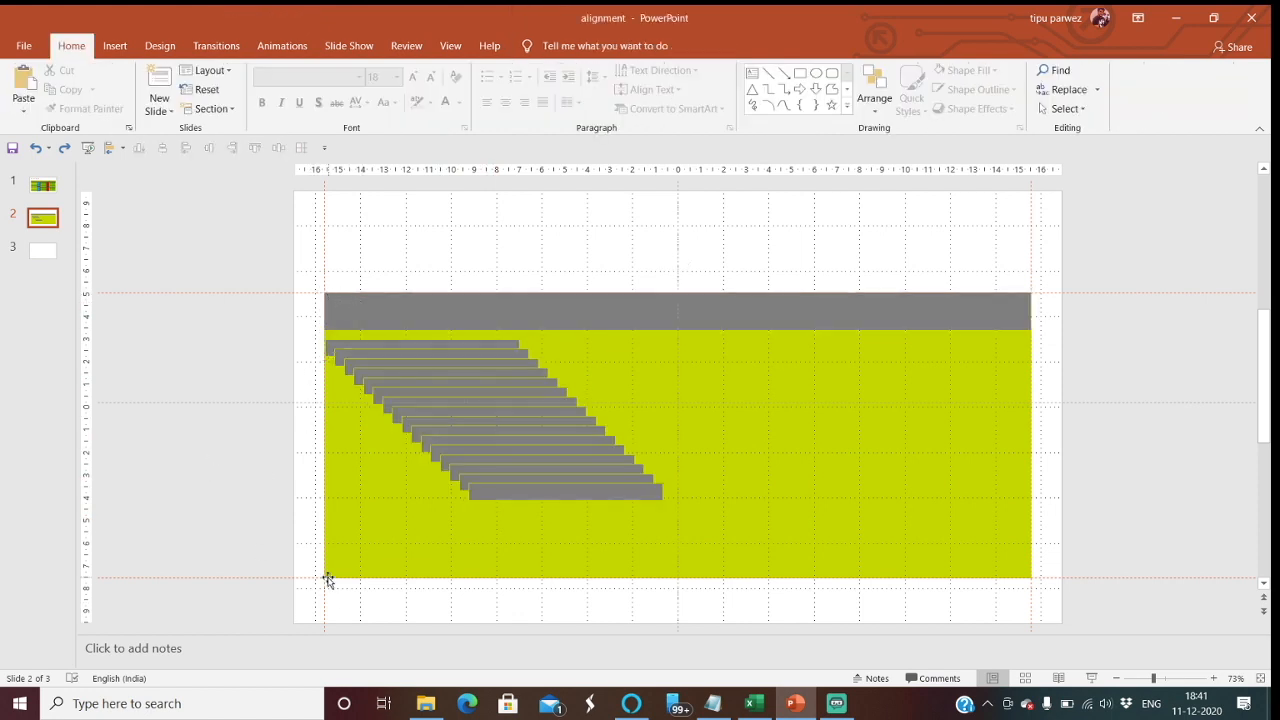
- Move the lowest thin bar near the green block's bottom-left corner and align it to the block's bottom and left edges
{"action": "mouse_move", "coordinate": [484, 497]}
{"action": "left_mouse_down"}
{"action": "mouse_move", "coordinate": [472, 528]}
{"action": "mouse_move", "coordinate": [339, 572]}
{"action": "mouse_move", "coordinate": [381, 553]}
{"action": "mouse_move", "coordinate": [380, 578]}
{"action": "mouse_move", "coordinate": [392, 562]}
{"action": "left_mouse_up"}
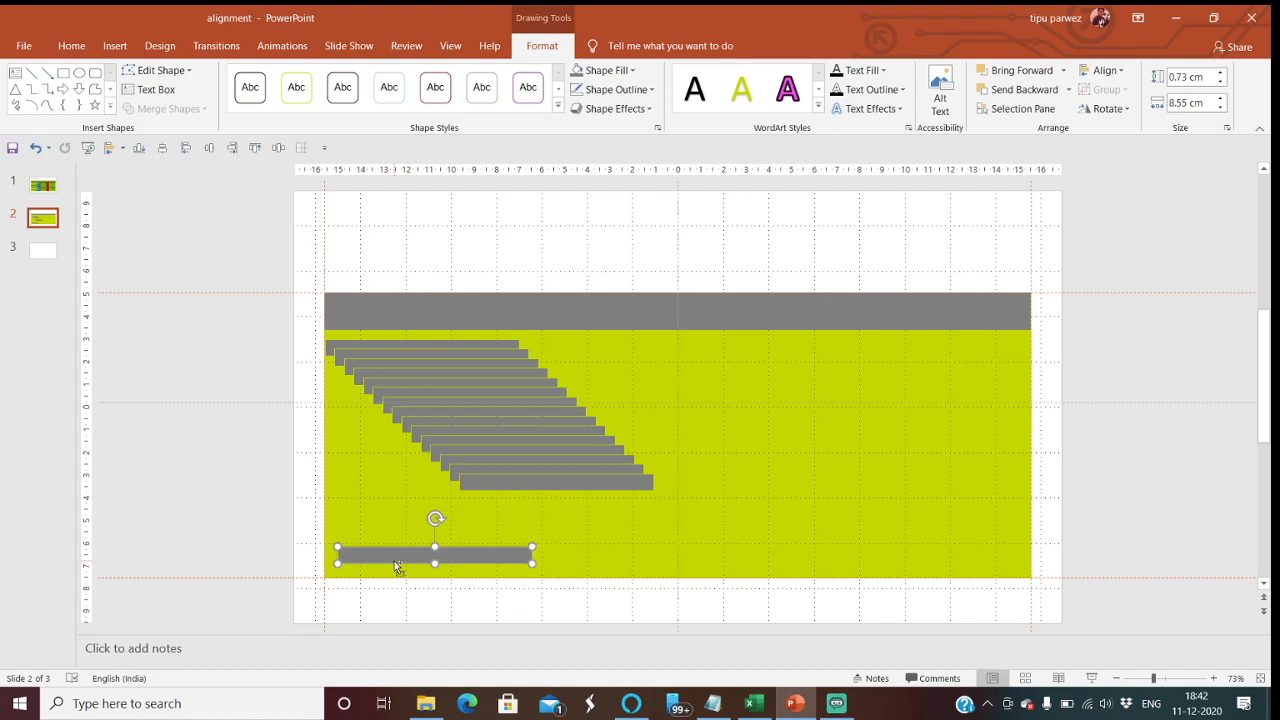
{"action": "left_click", "coordinate": [341, 517], "text": "shift"}
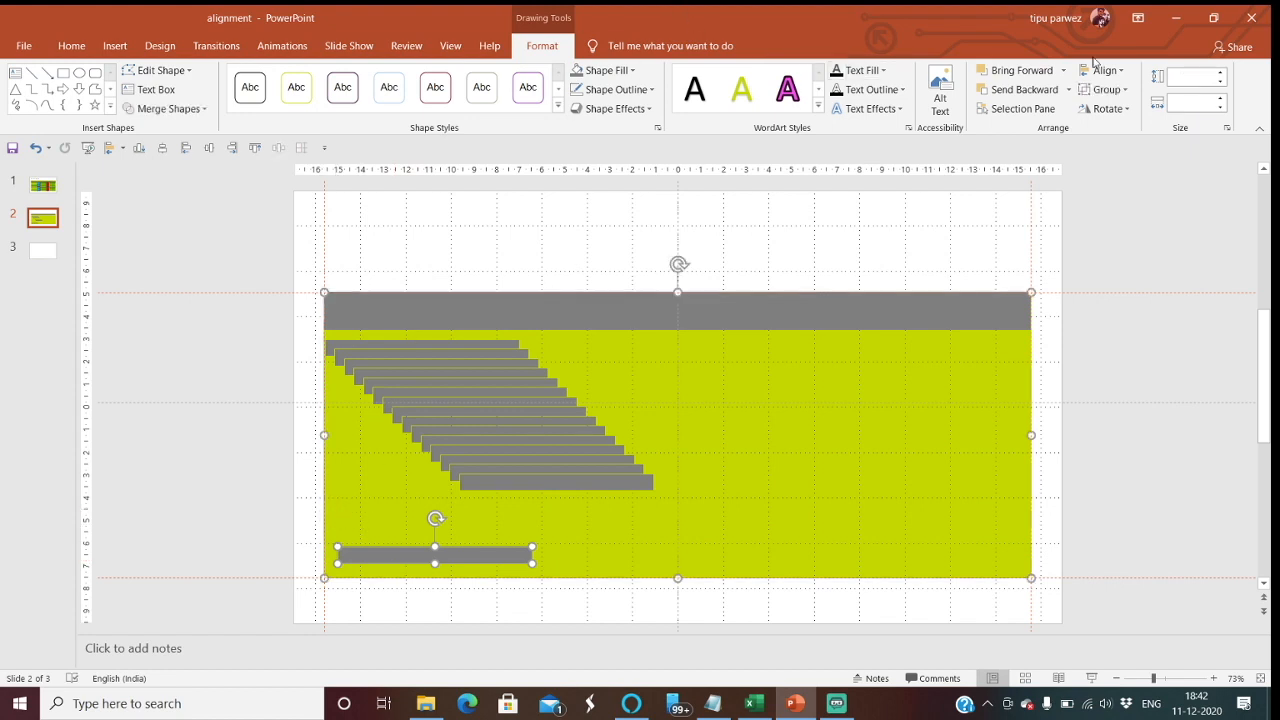
{"action": "left_click", "coordinate": [1104, 70]}
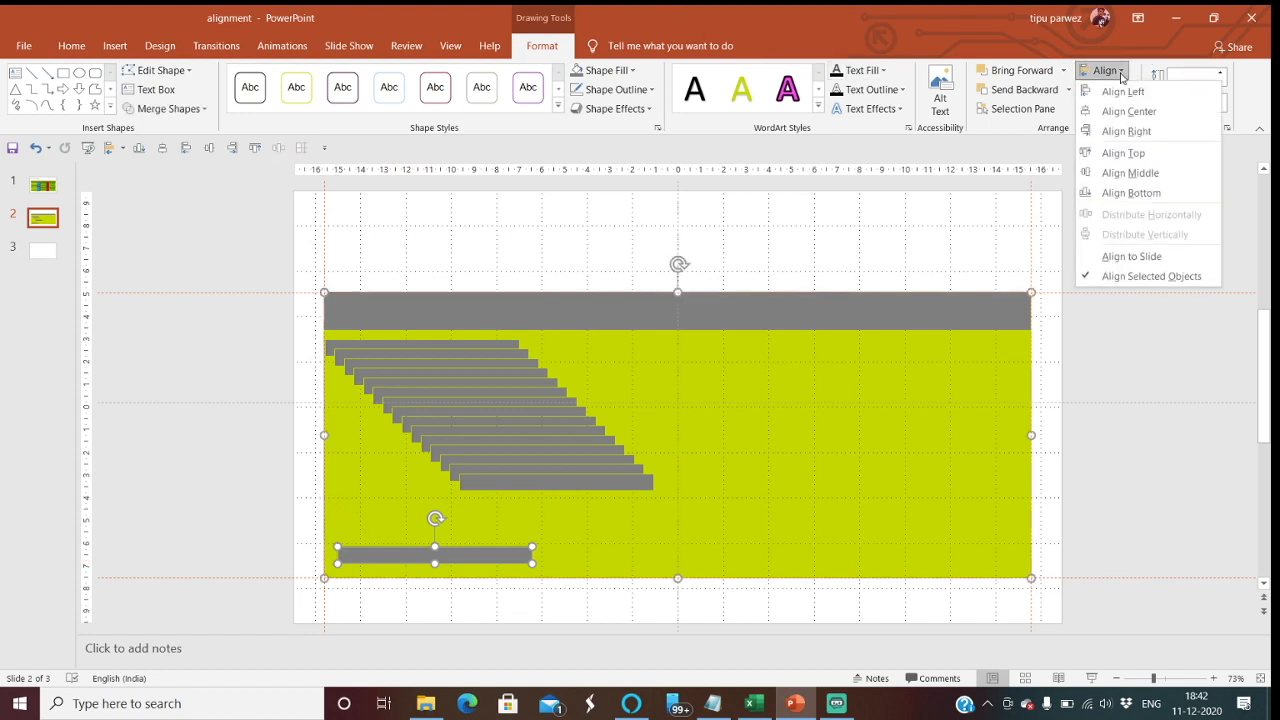
{"action": "left_click", "coordinate": [1126, 198]}
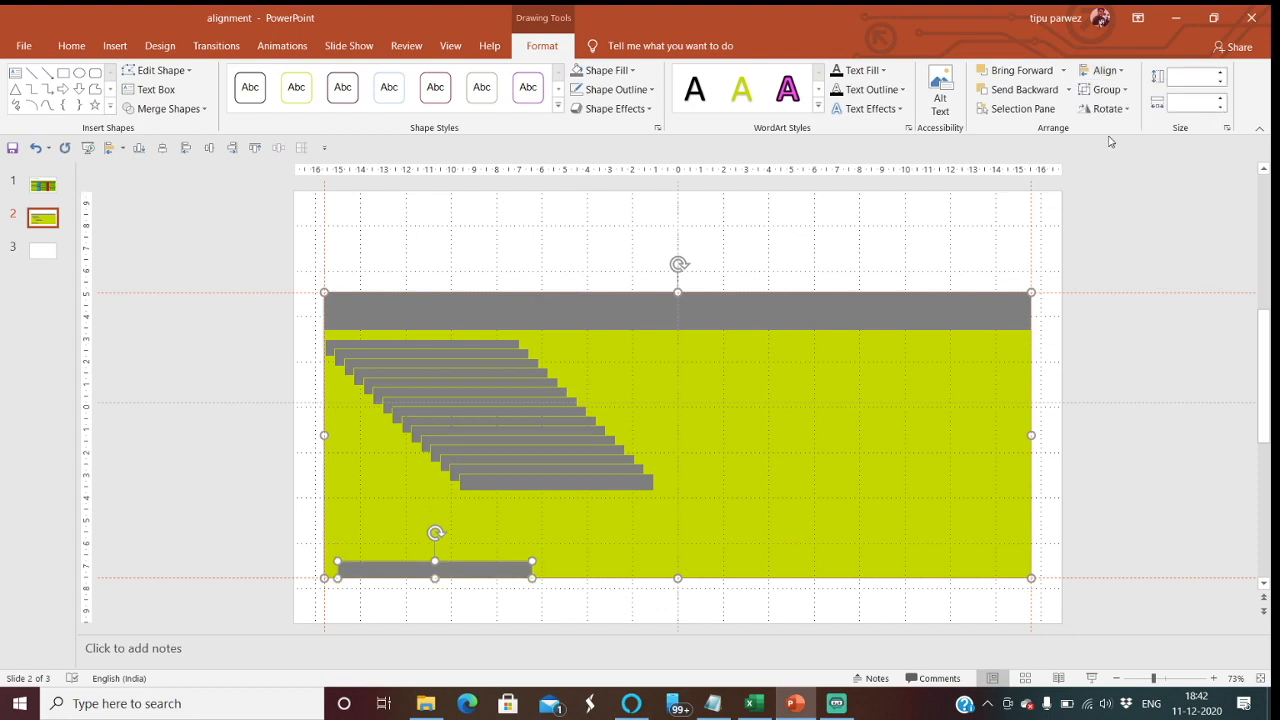
{"action": "left_click", "coordinate": [1105, 70]}
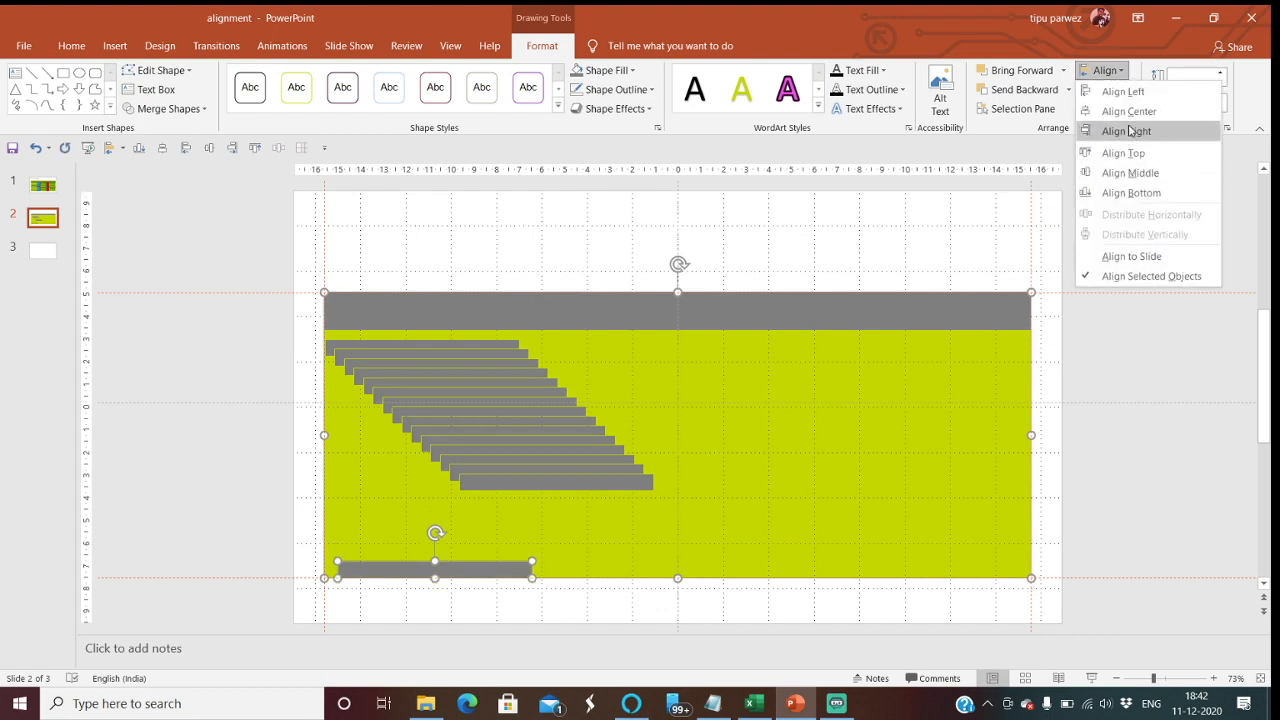
{"action": "left_click", "coordinate": [1124, 92]}
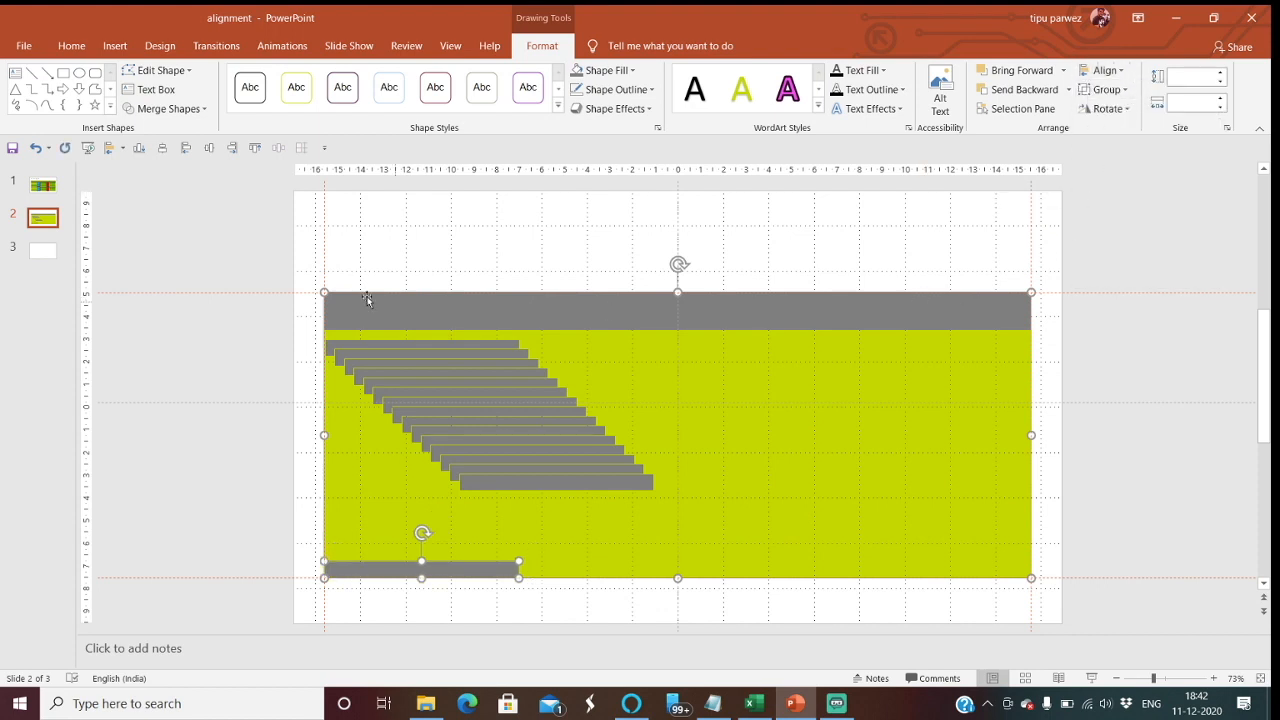
- Distribute the staggered thin bars vertically between the wide header bar and the thin bar at the green block's bottom
{"action": "left_click_drag", "start_coordinate": [283, 322], "coordinate": [712, 606]}
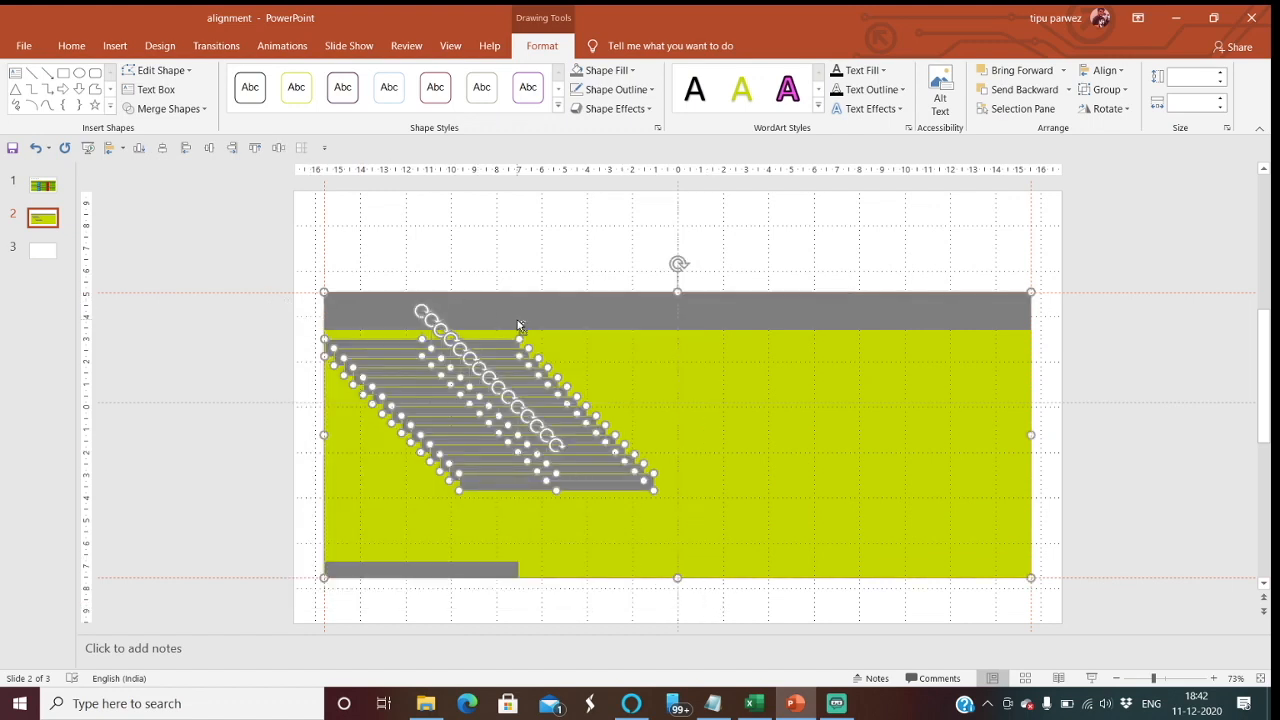
{"action": "left_click", "coordinate": [556, 320], "text": "shift"}
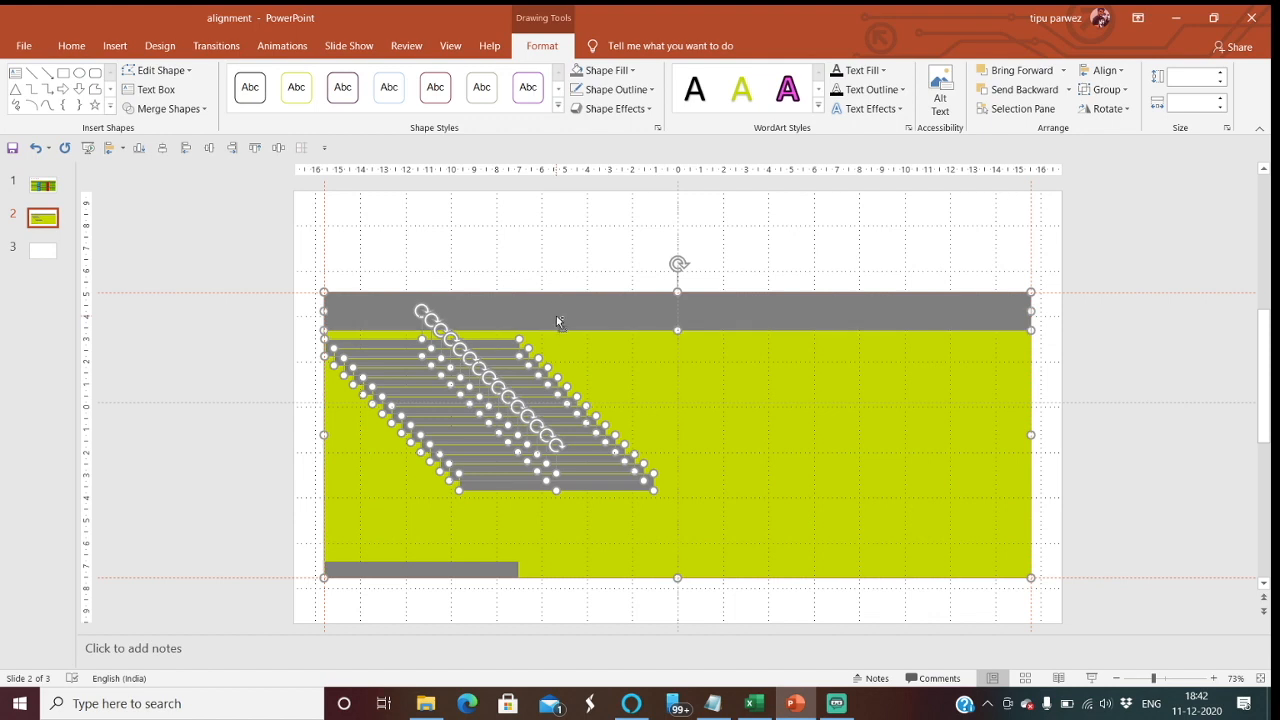
{"action": "left_click", "coordinate": [901, 429], "text": "shift"}
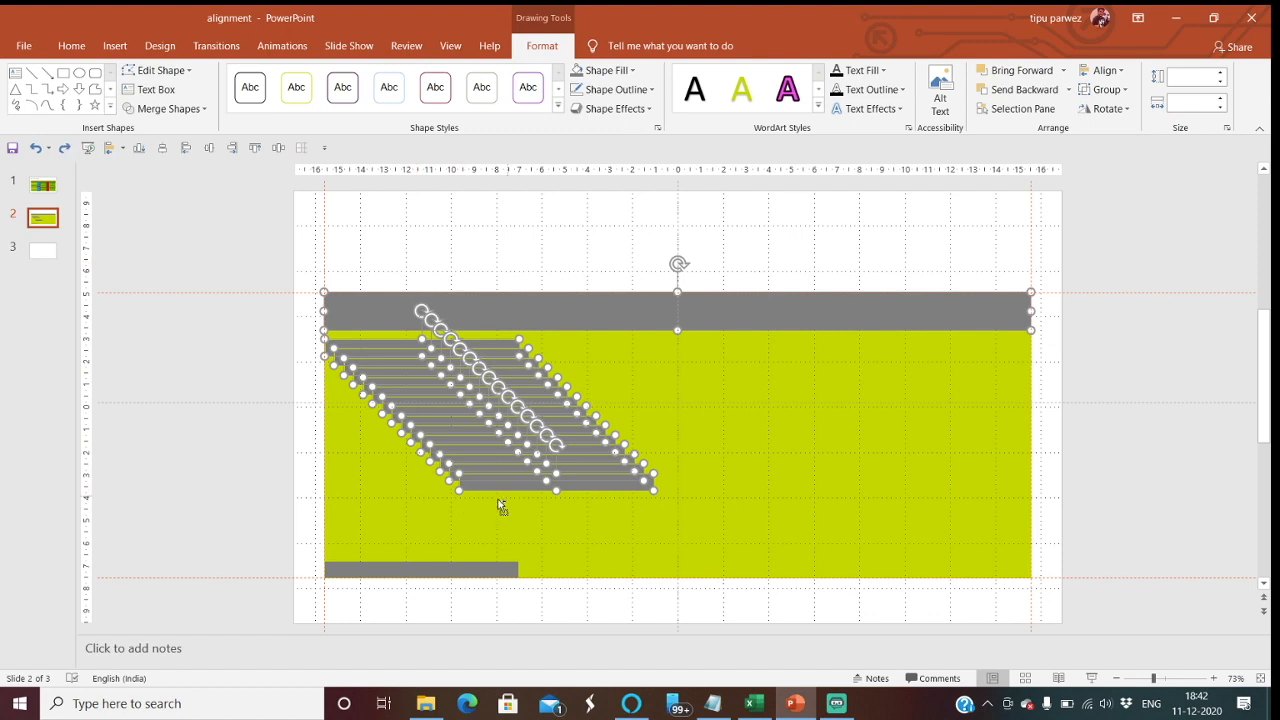
{"action": "left_click", "coordinate": [445, 568], "text": "shift"}
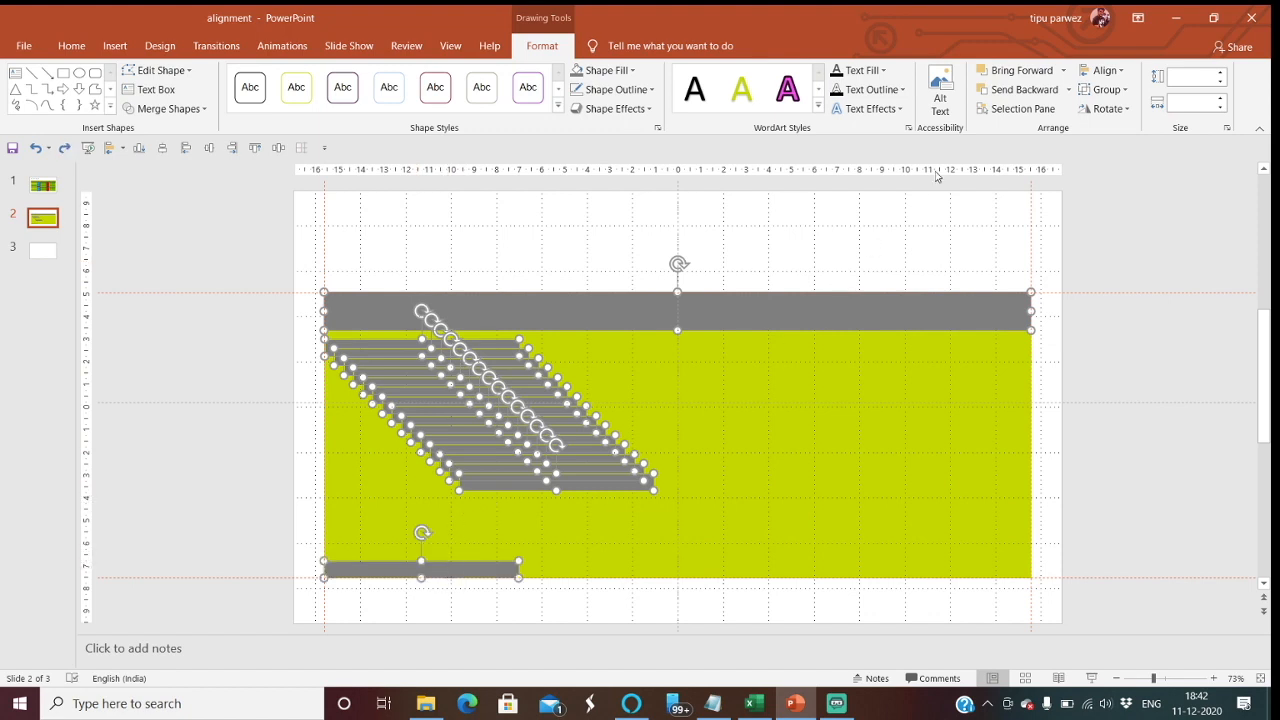
{"action": "left_click", "coordinate": [1105, 70]}
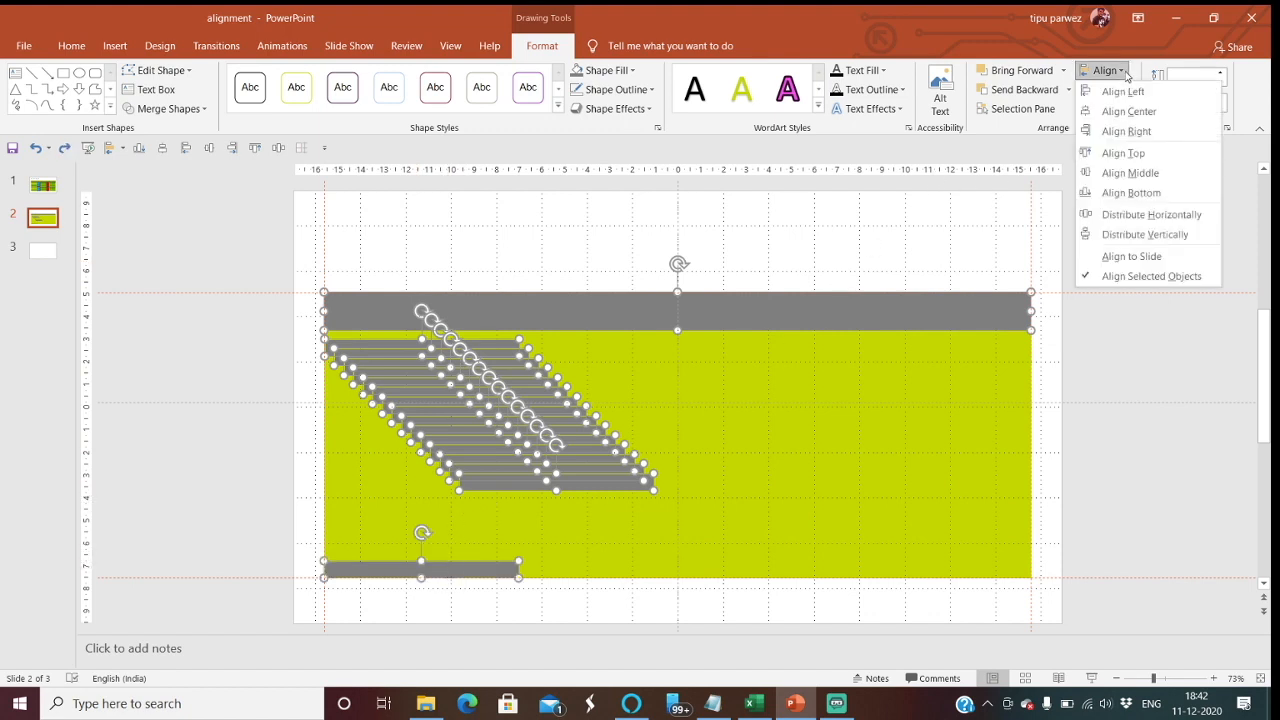
{"action": "left_click", "coordinate": [1132, 234]}
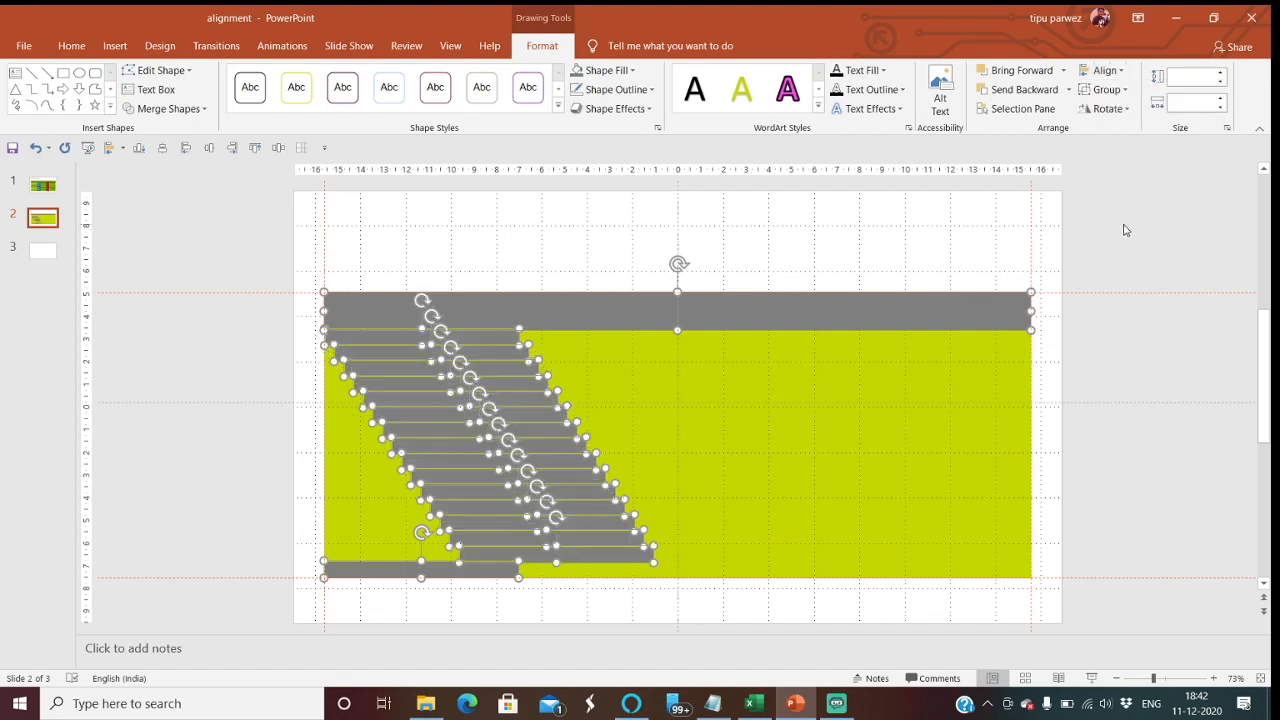
- Align the thin bars and the header bar to the left so the thin bars form a single column
{"action": "left_click", "coordinate": [1118, 72]}
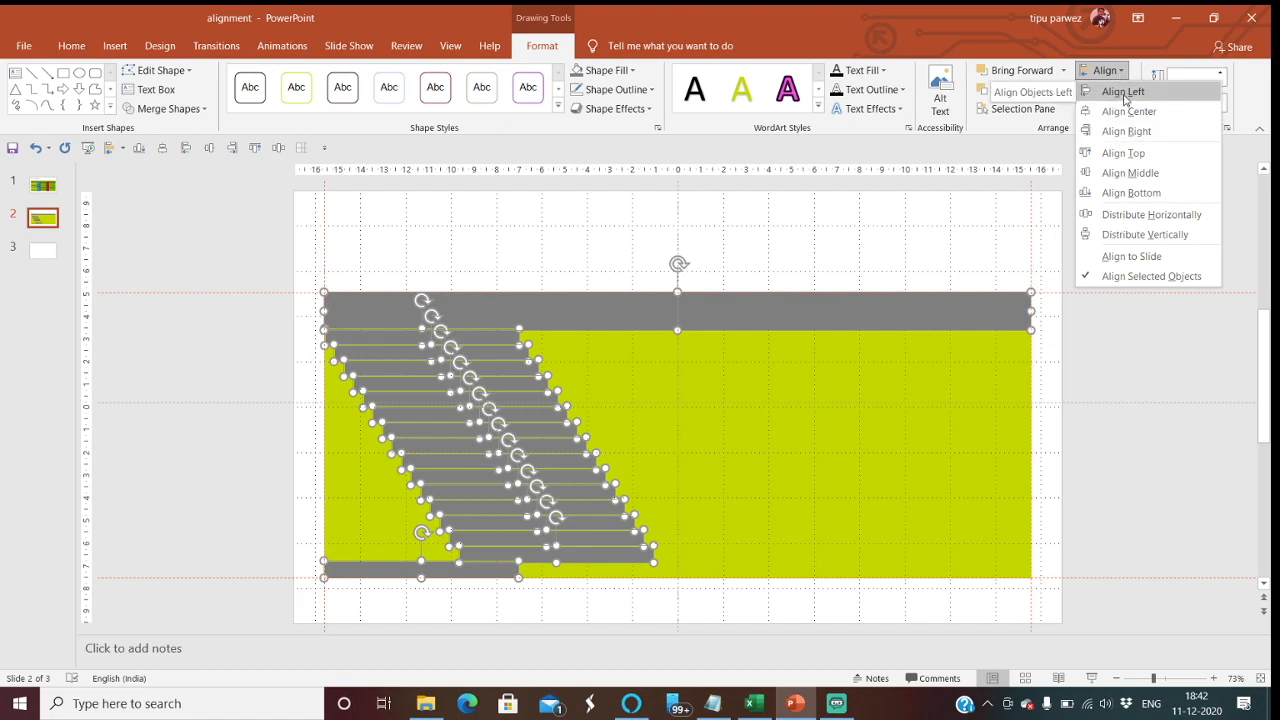
{"action": "left_click", "coordinate": [1124, 92]}
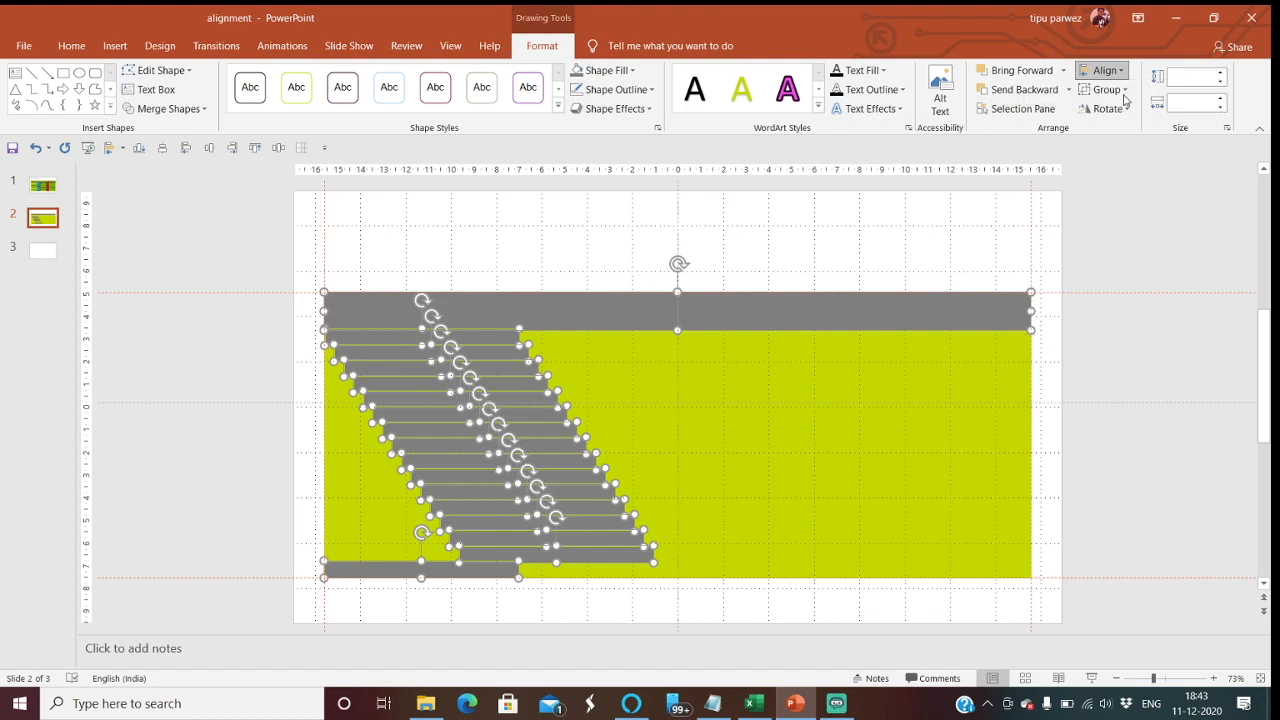
{"action": "left_click", "coordinate": [1146, 432]}
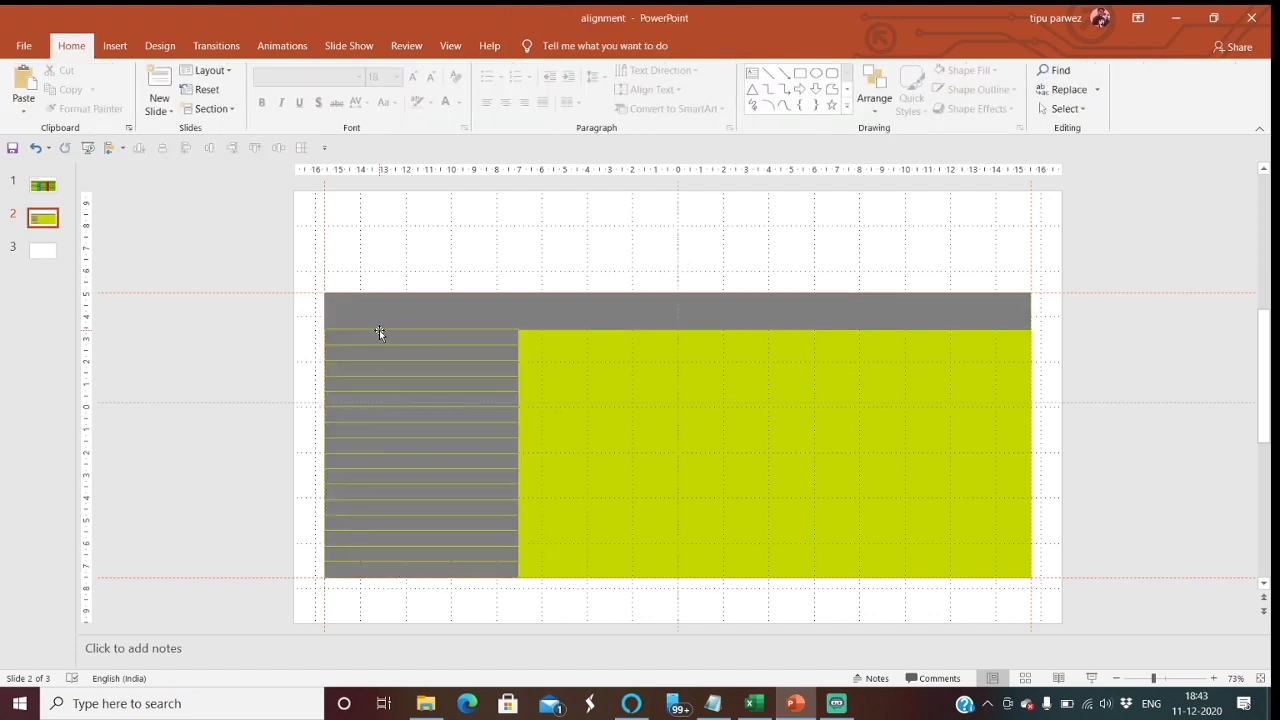
- Set the height of all 16 thin bars in the first column to 0.6 cm to widen the gaps between them
{"action": "left_click", "coordinate": [407, 571]}
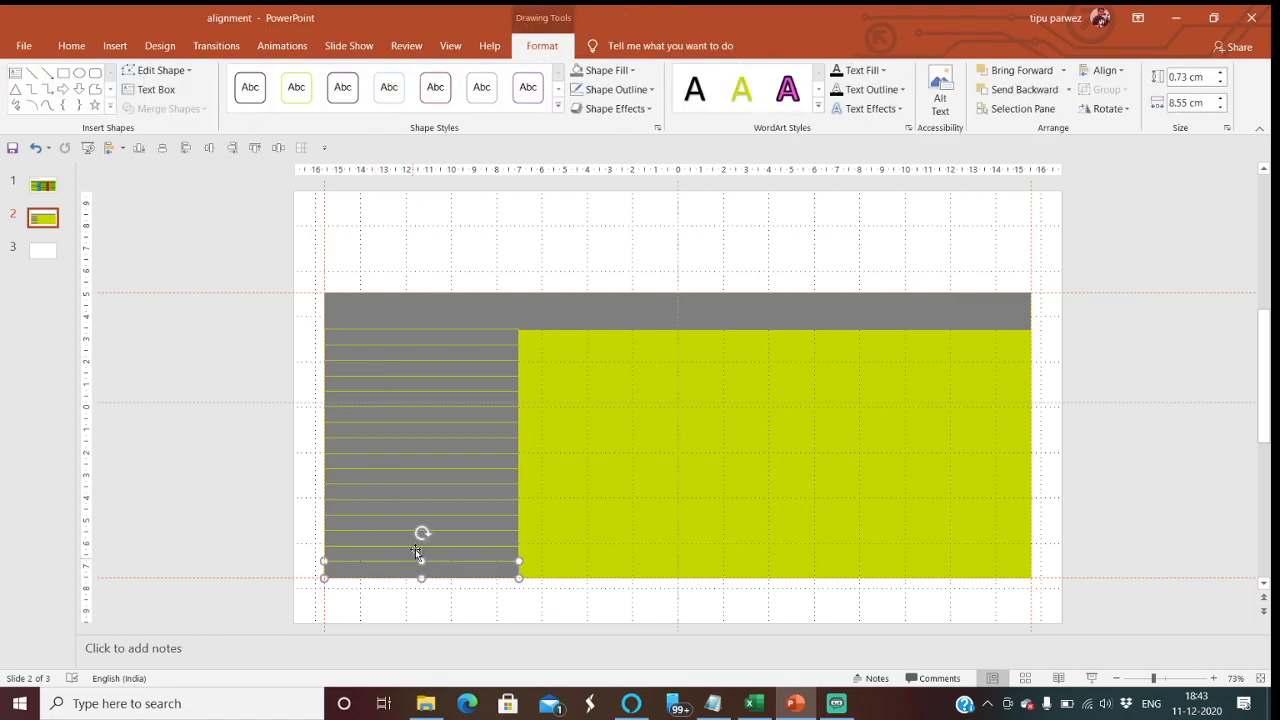
{"action": "left_click", "coordinate": [389, 552], "text": "shift"}
{"action": "left_click", "coordinate": [383, 538], "text": "shift"}
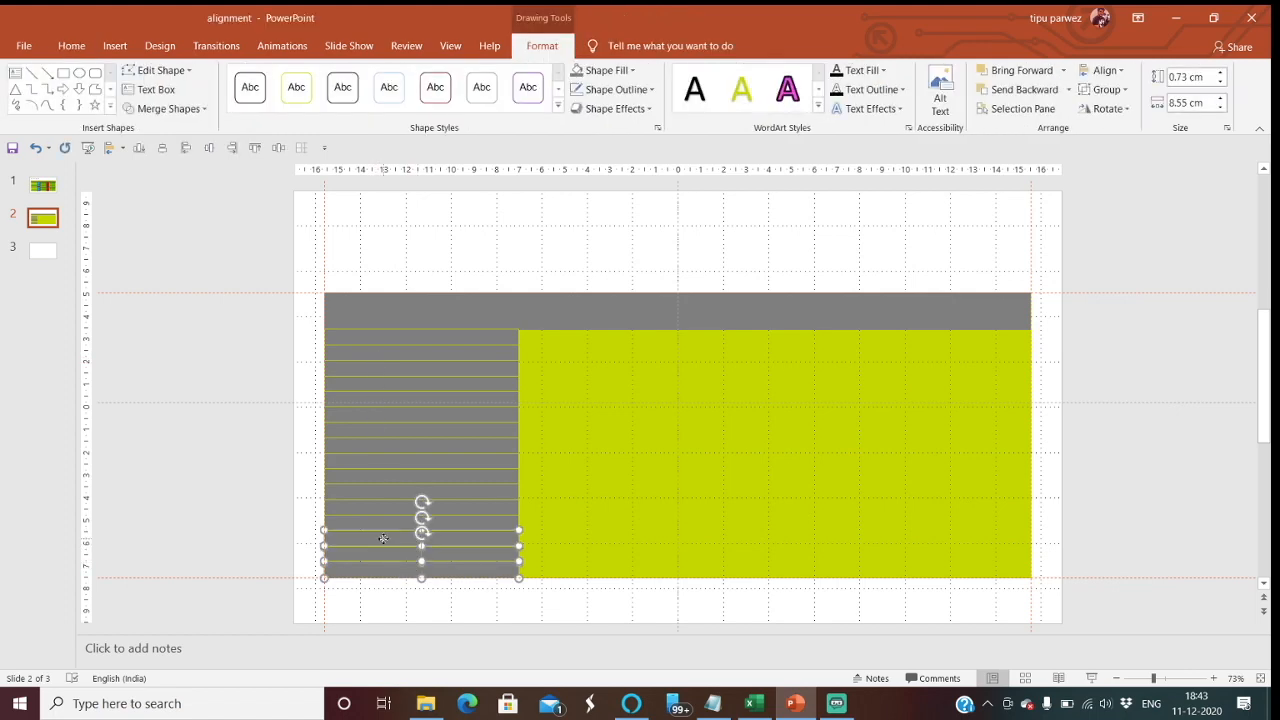
{"action": "left_click", "coordinate": [386, 521], "text": "shift"}
{"action": "left_click", "coordinate": [384, 507], "text": "shift"}
{"action": "left_click", "coordinate": [383, 494], "text": "shift"}
{"action": "left_click", "coordinate": [373, 478], "text": "shift"}
{"action": "left_click", "coordinate": [372, 463], "text": "shift"}
{"action": "left_click", "coordinate": [367, 447], "text": "shift"}
{"action": "left_click", "coordinate": [366, 431], "text": "shift"}
{"action": "left_click", "coordinate": [369, 413], "text": "shift"}
{"action": "left_click", "coordinate": [370, 398], "text": "shift"}
{"action": "left_click", "coordinate": [369, 382], "text": "shift"}
{"action": "left_click", "coordinate": [367, 366], "text": "shift"}
{"action": "left_click", "coordinate": [363, 345], "text": "shift"}
{"action": "left_click", "coordinate": [361, 333], "text": "shift"}
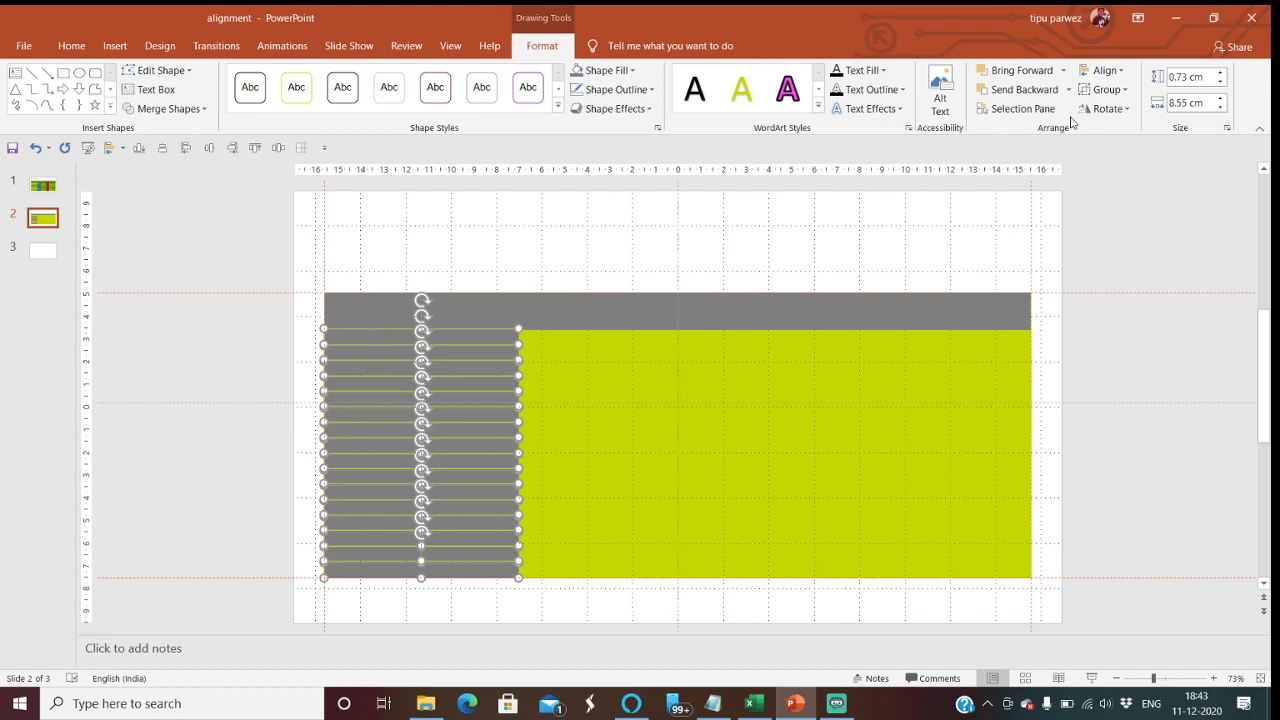
{"action": "left_click", "coordinate": [1219, 82]}
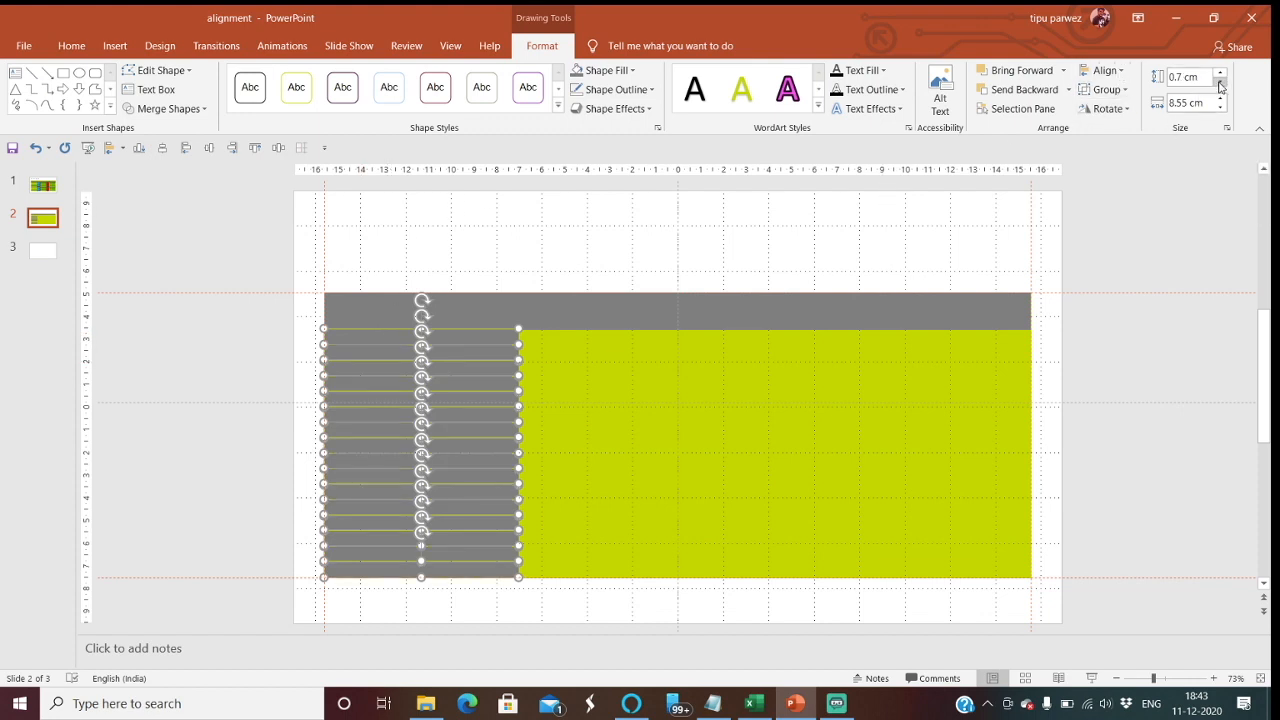
{"action": "left_click", "coordinate": [1219, 86]}
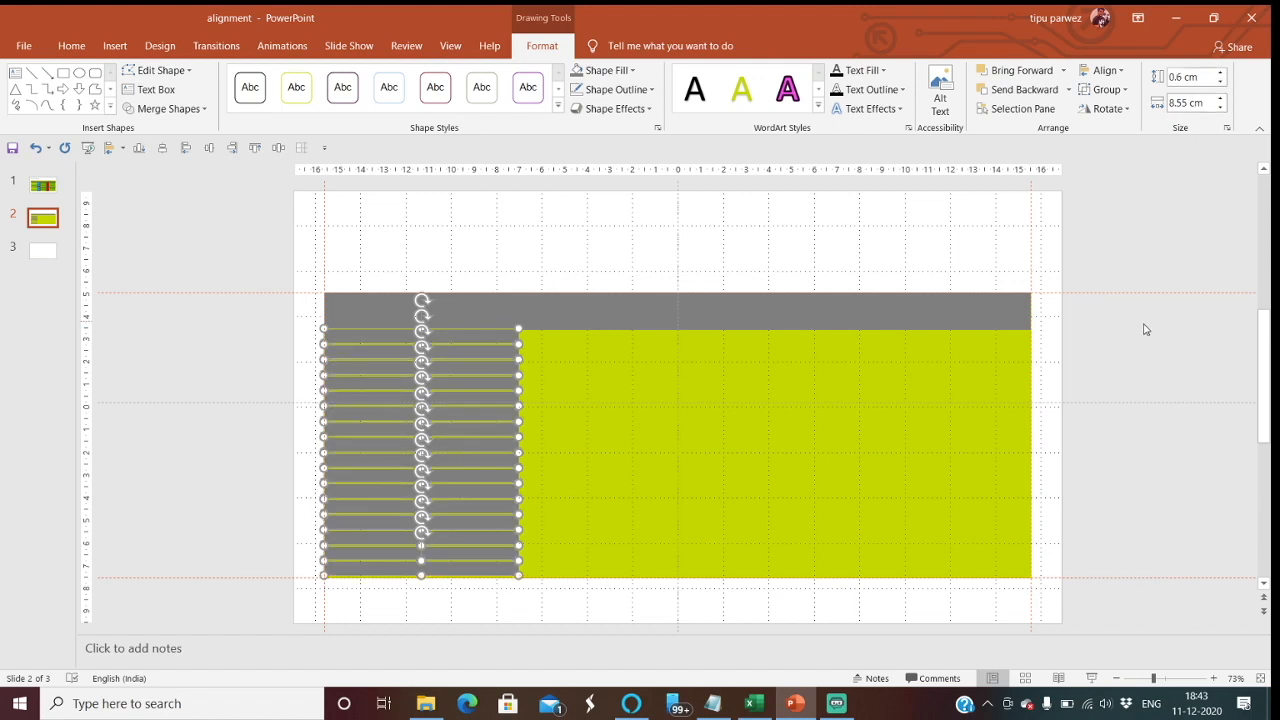
{"action": "left_click", "coordinate": [1091, 497]}
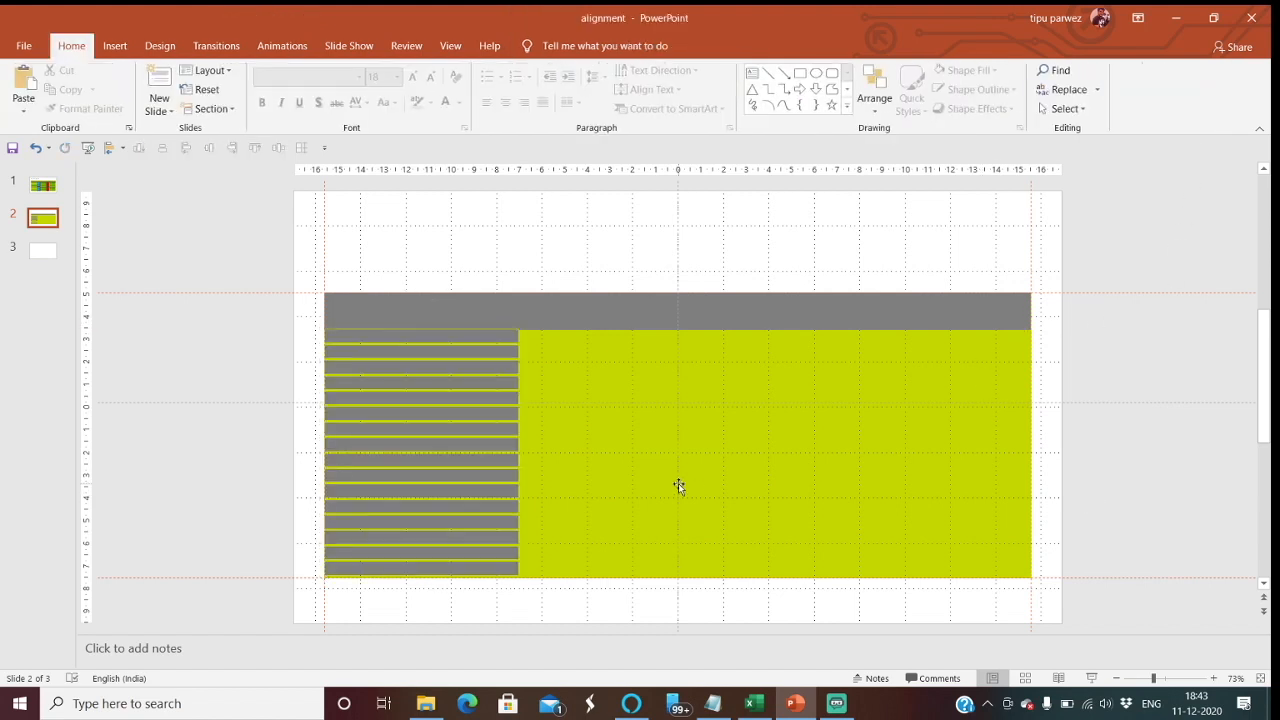
- Align the lowest thin bar of the first column to the green block's bottom edge
{"action": "left_click", "coordinate": [401, 568]}
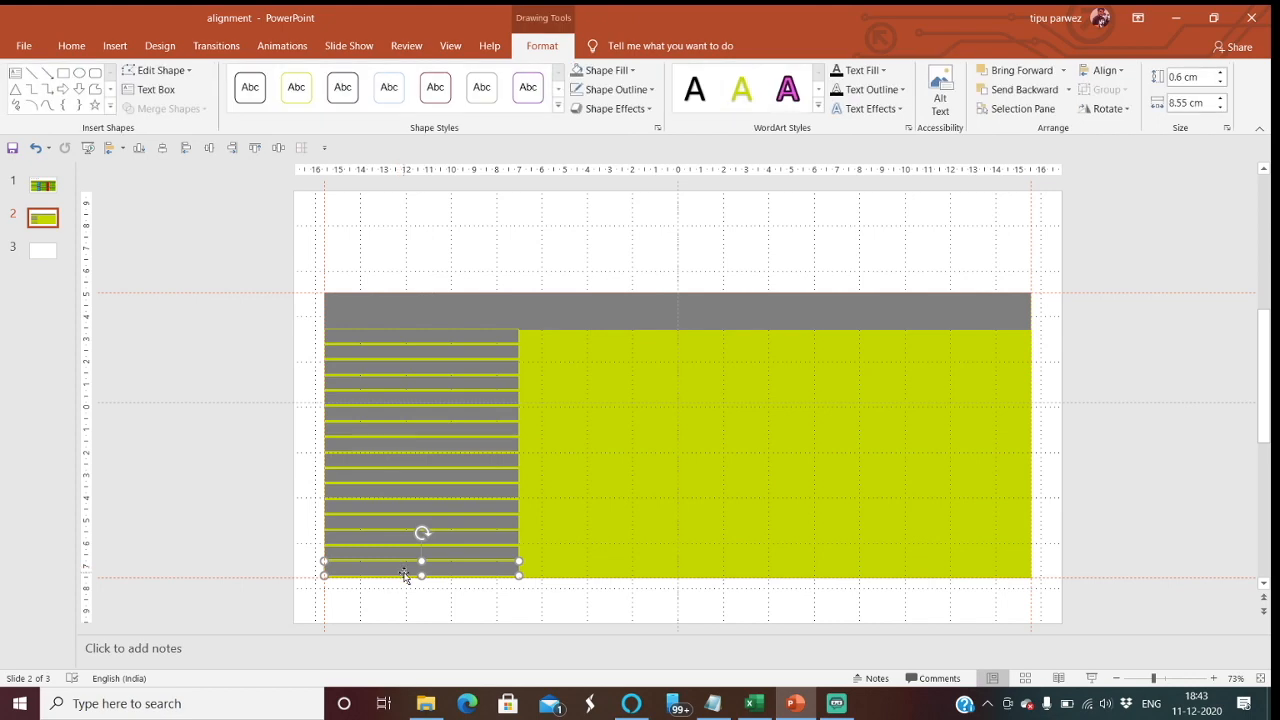
{"action": "left_click", "coordinate": [640, 550], "text": "shift"}
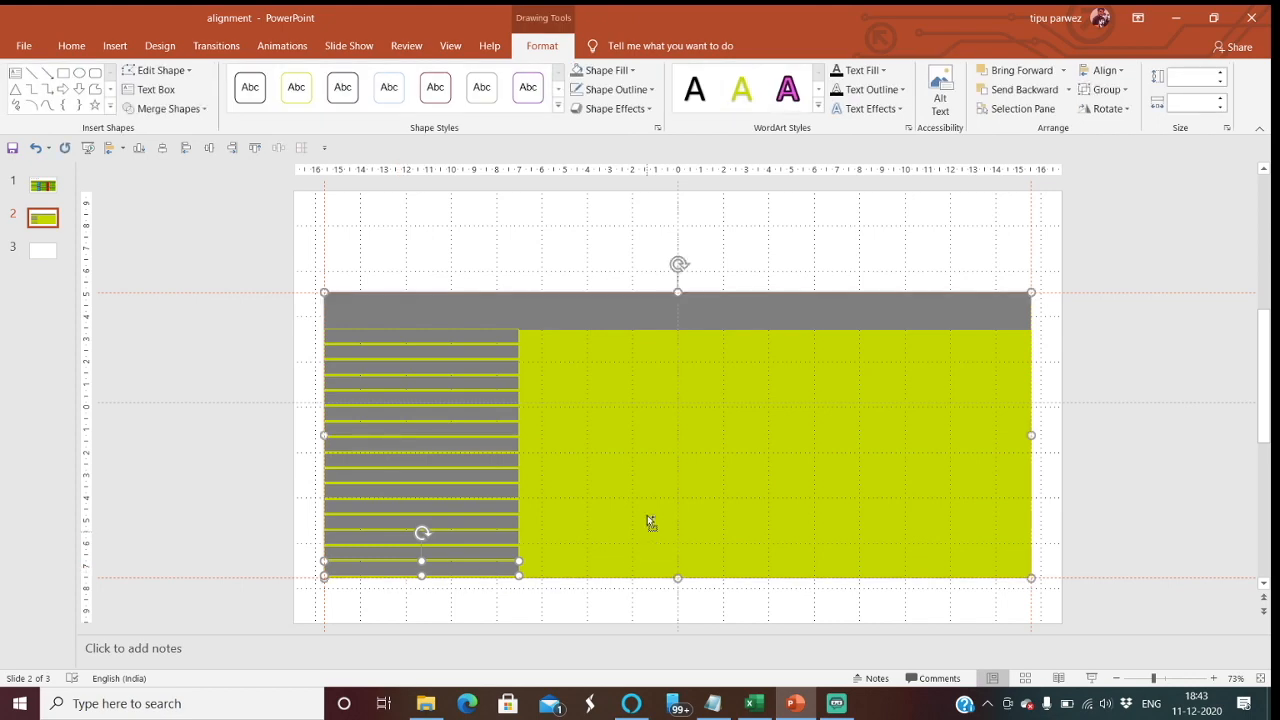
{"action": "left_click", "coordinate": [1122, 72]}
{"action": "left_click", "coordinate": [1128, 191]}
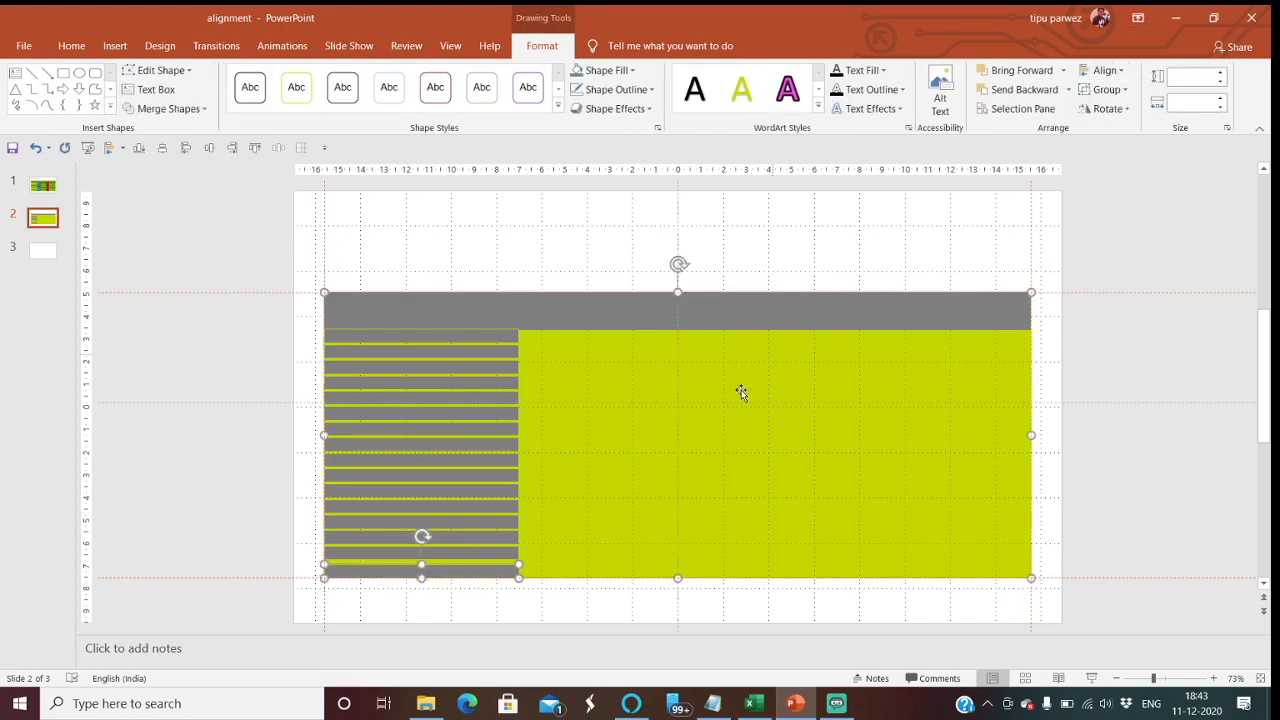
- Distribute the first column's thin bars and the wide header bar vertically with equal gaps
{"action": "left_click", "coordinate": [264, 328]}
{"action": "left_click_drag", "start_coordinate": [263, 251], "coordinate": [568, 634]}
{"action": "left_click", "coordinate": [575, 328], "text": "shift"}
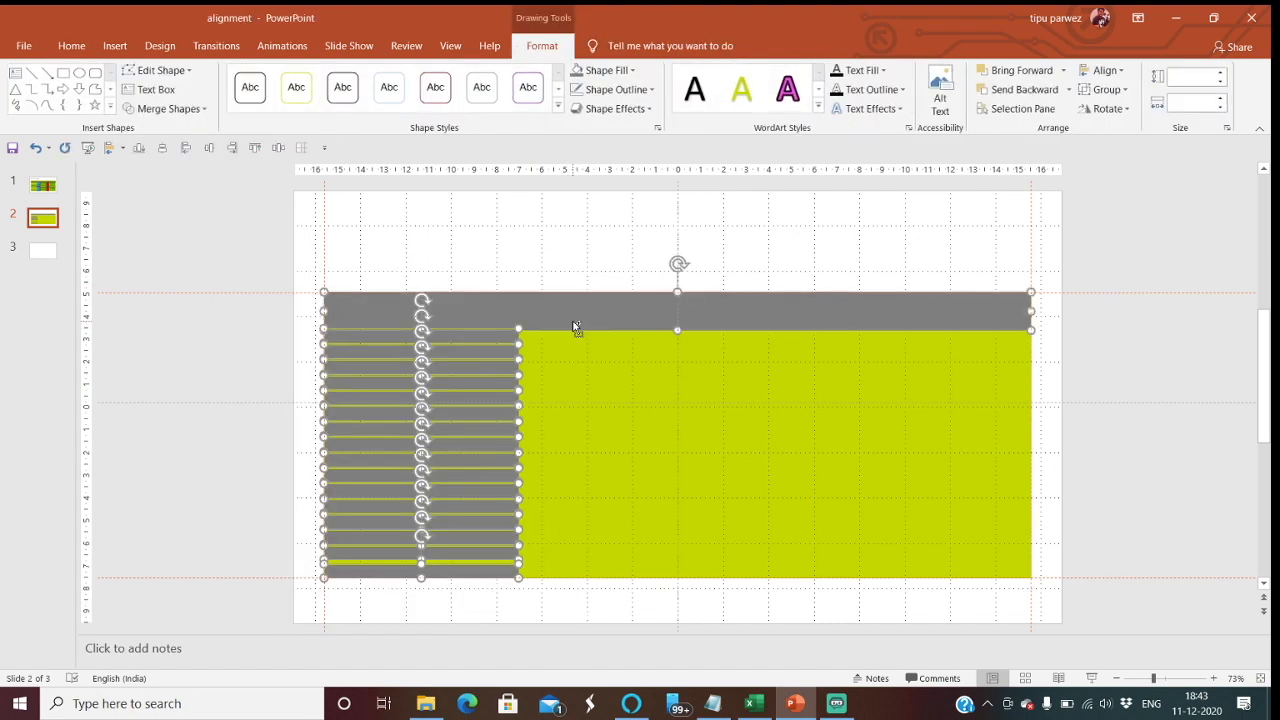
{"action": "left_click", "coordinate": [1106, 70]}
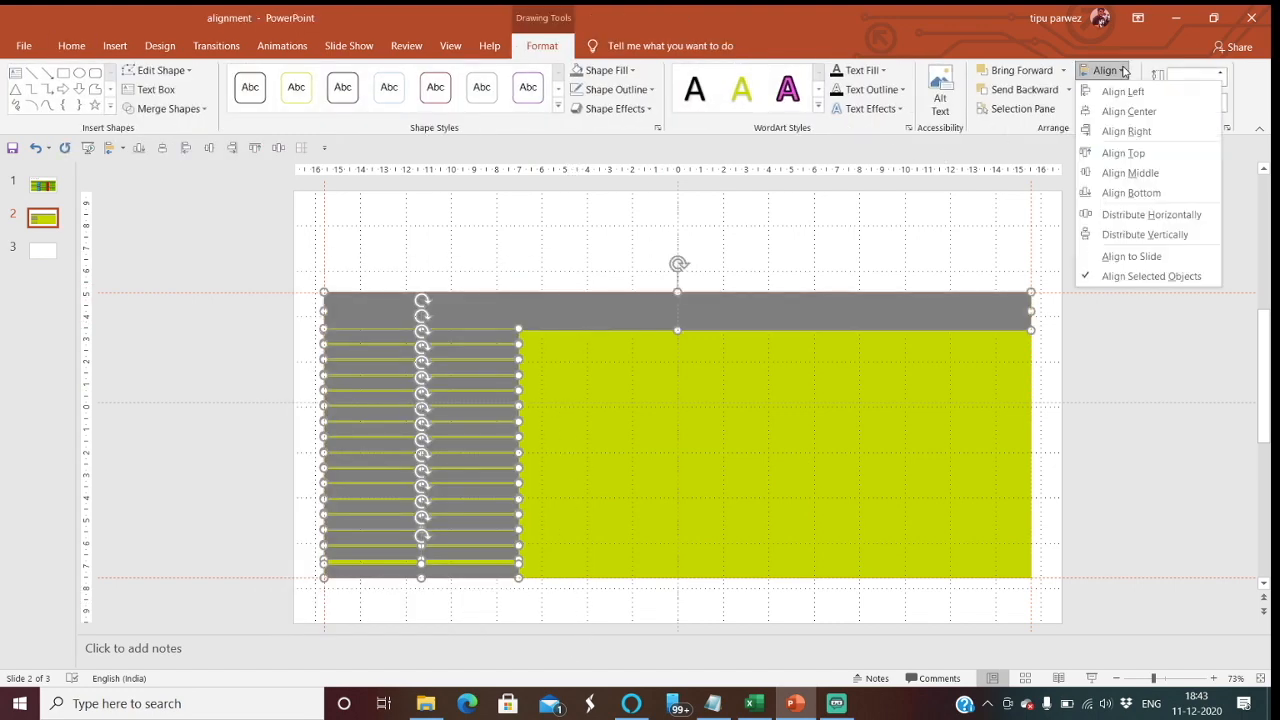
{"action": "left_click", "coordinate": [1145, 234]}
{"action": "left_click", "coordinate": [1117, 368]}
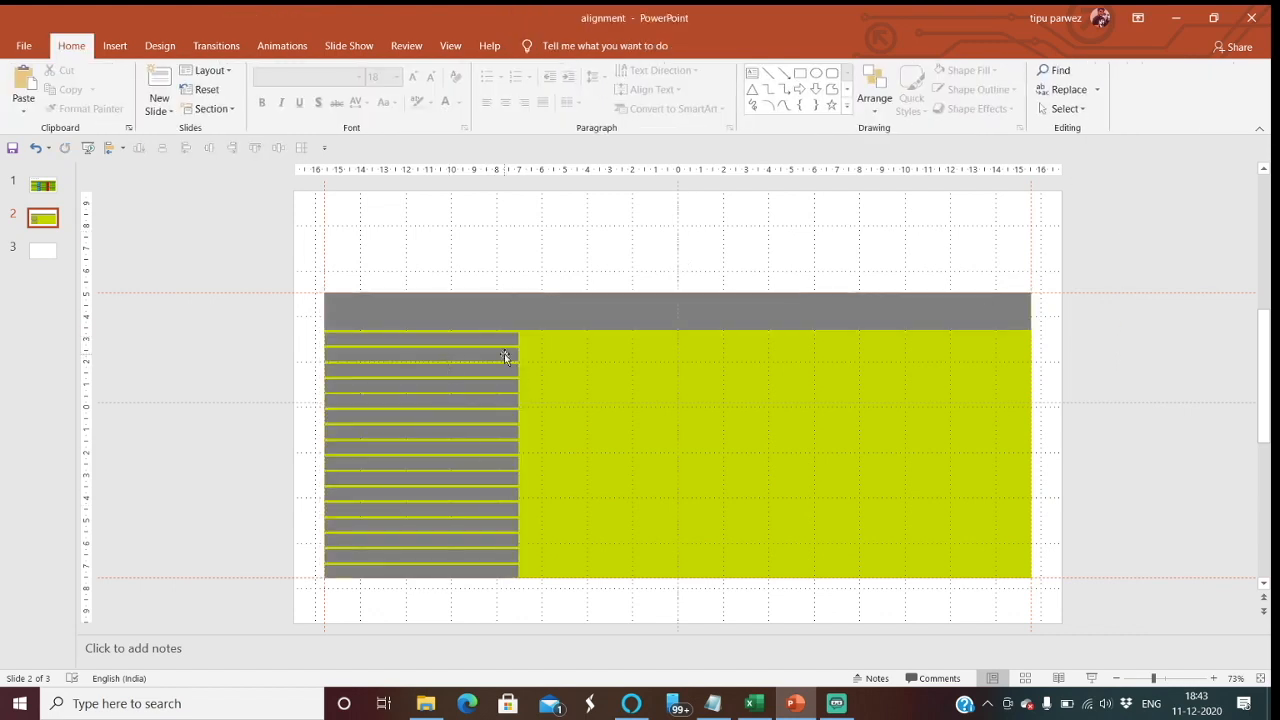
- Check slide 1's column layout, and on slide 2 place a copy of the top thin bar beside the original, about 9.74 cm wide
{"action": "left_click", "coordinate": [43, 186]}
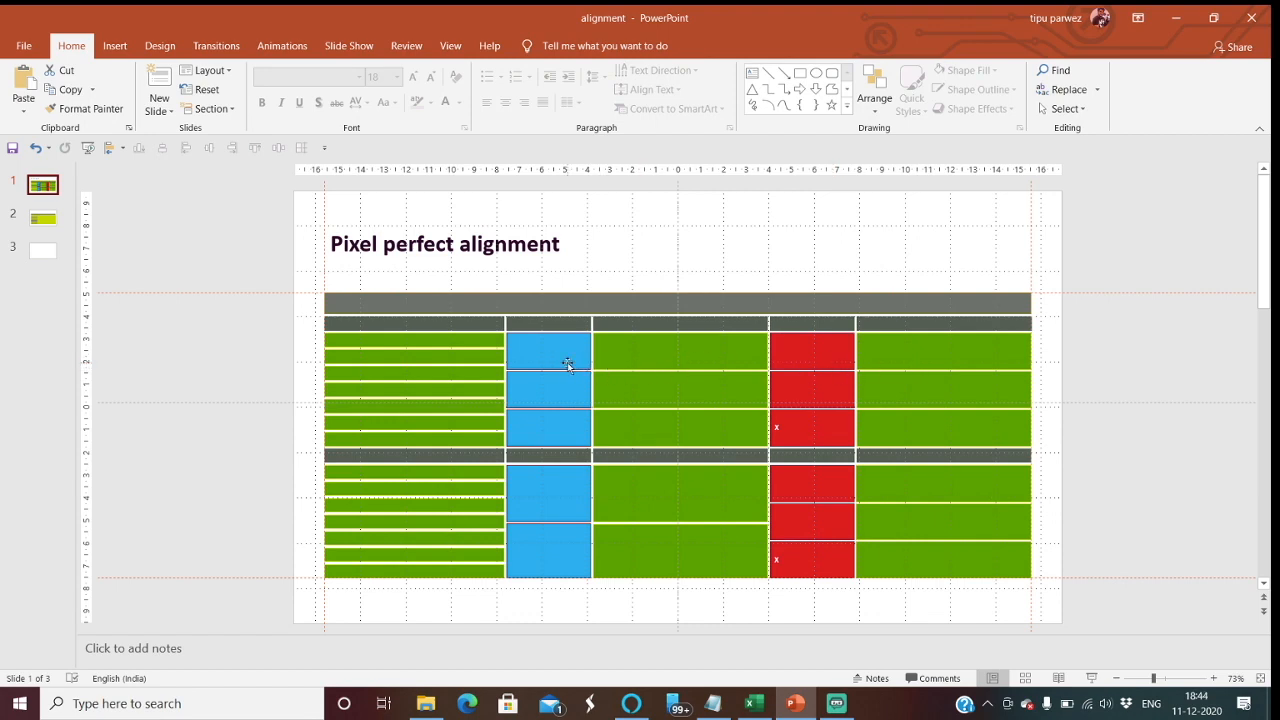
{"action": "left_click", "coordinate": [43, 218]}
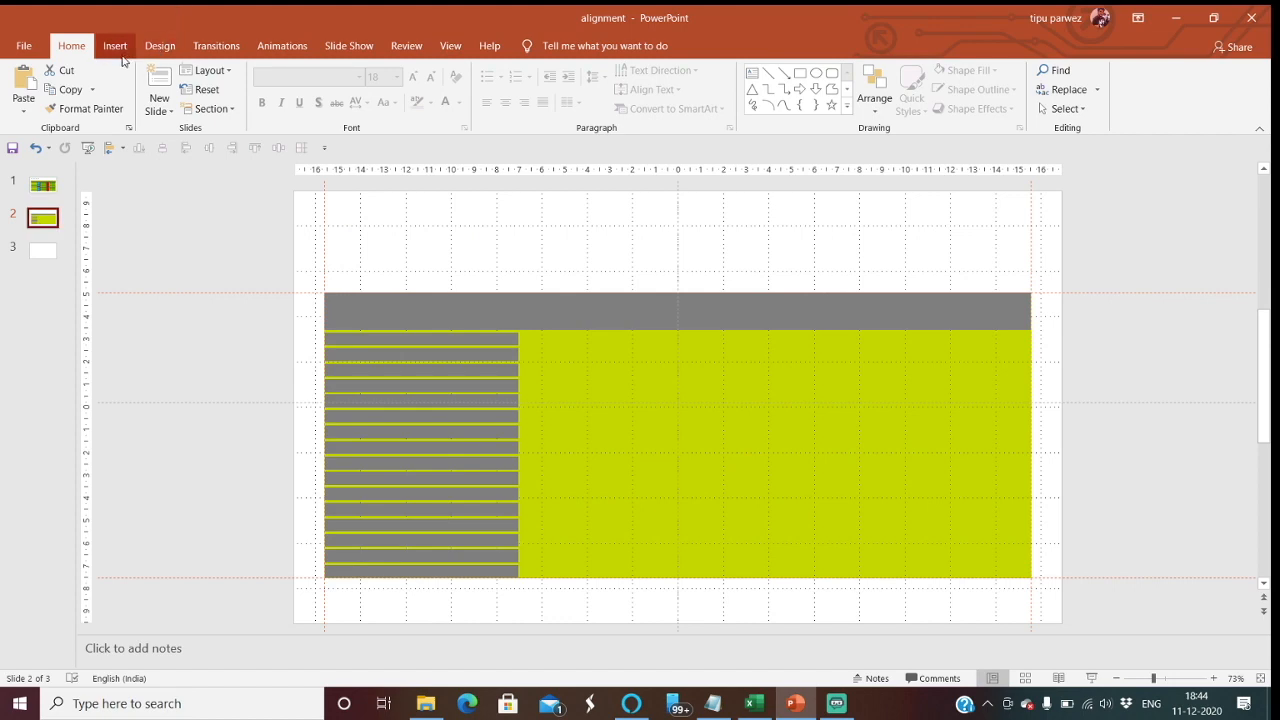
{"action": "left_click", "coordinate": [45, 187]}
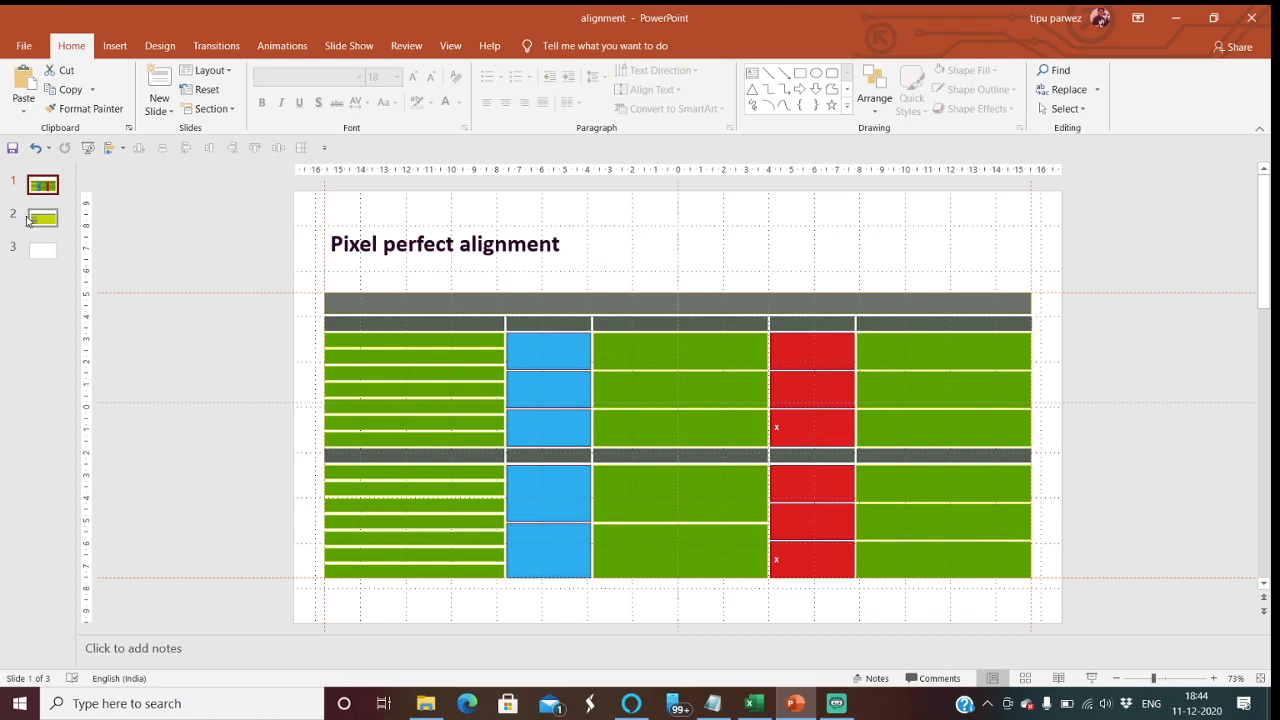
{"action": "left_click", "coordinate": [42, 218]}
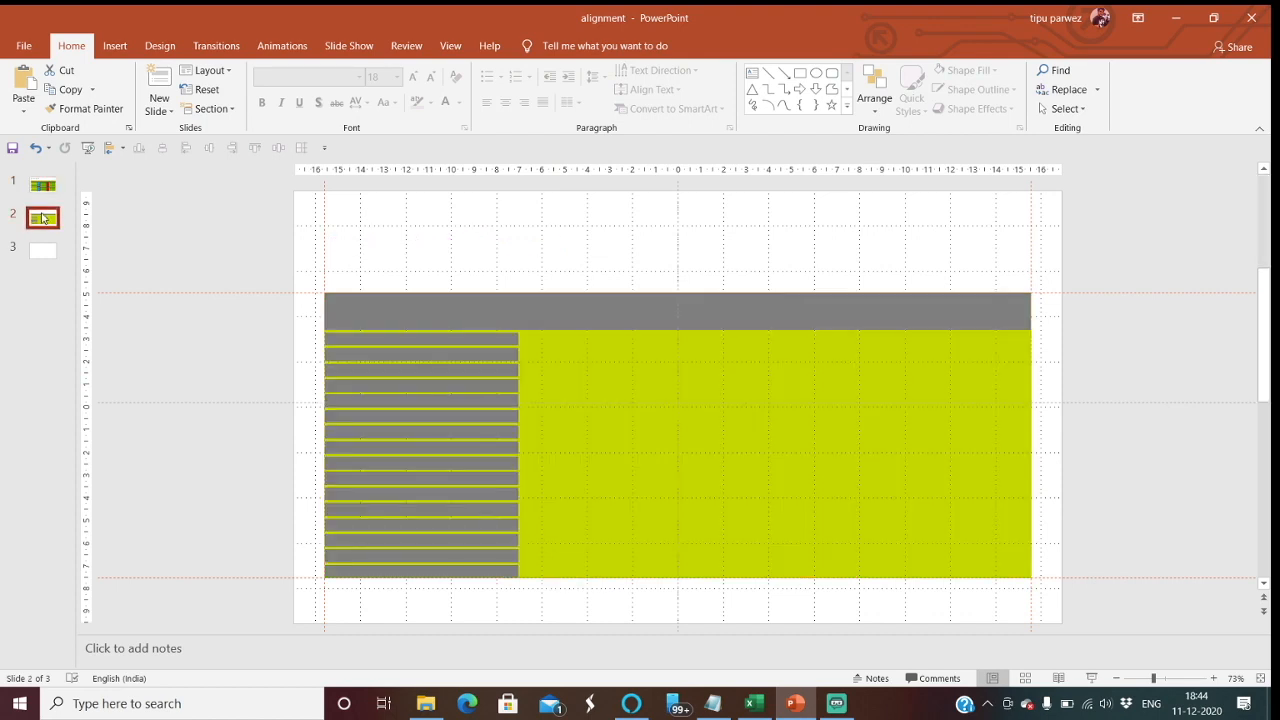
{"action": "left_click", "coordinate": [440, 340]}
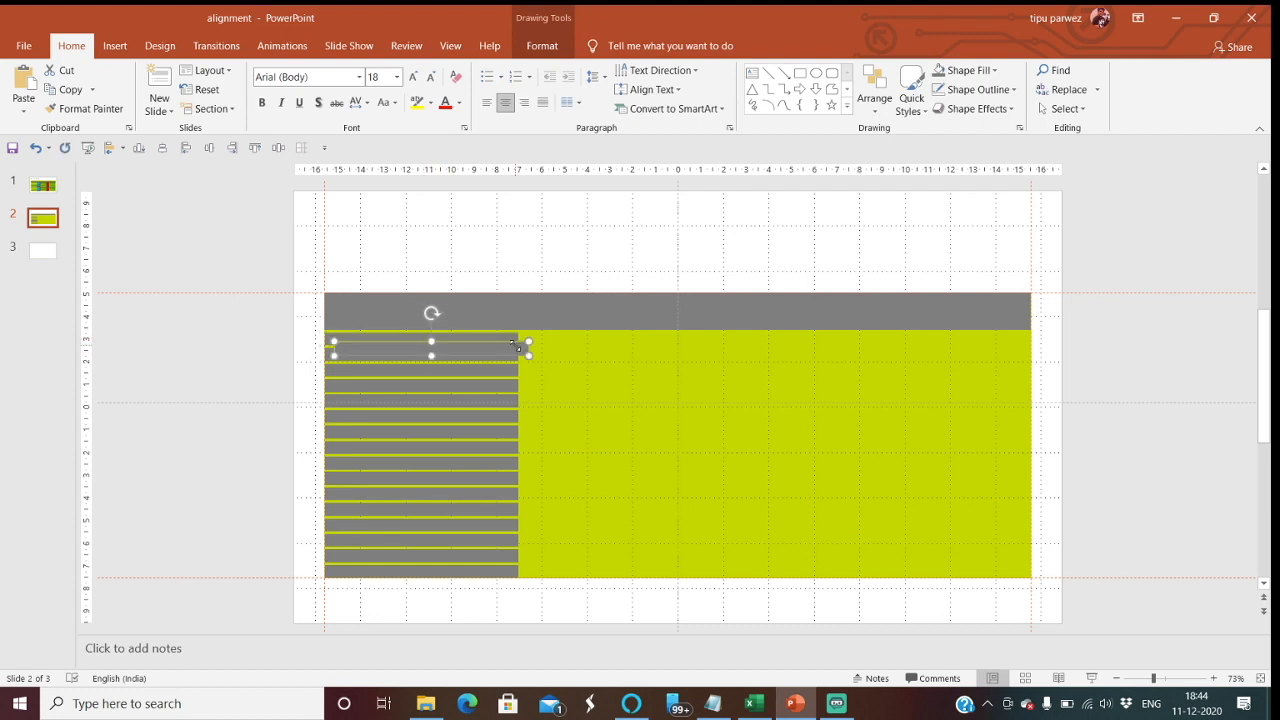
{"action": "left_click_drag", "start_coordinate": [515, 350], "coordinate": [730, 350]}
- Reduce the width of the second-column bar below the header to 7.8 cm
{"action": "left_click", "coordinate": [542, 45]}
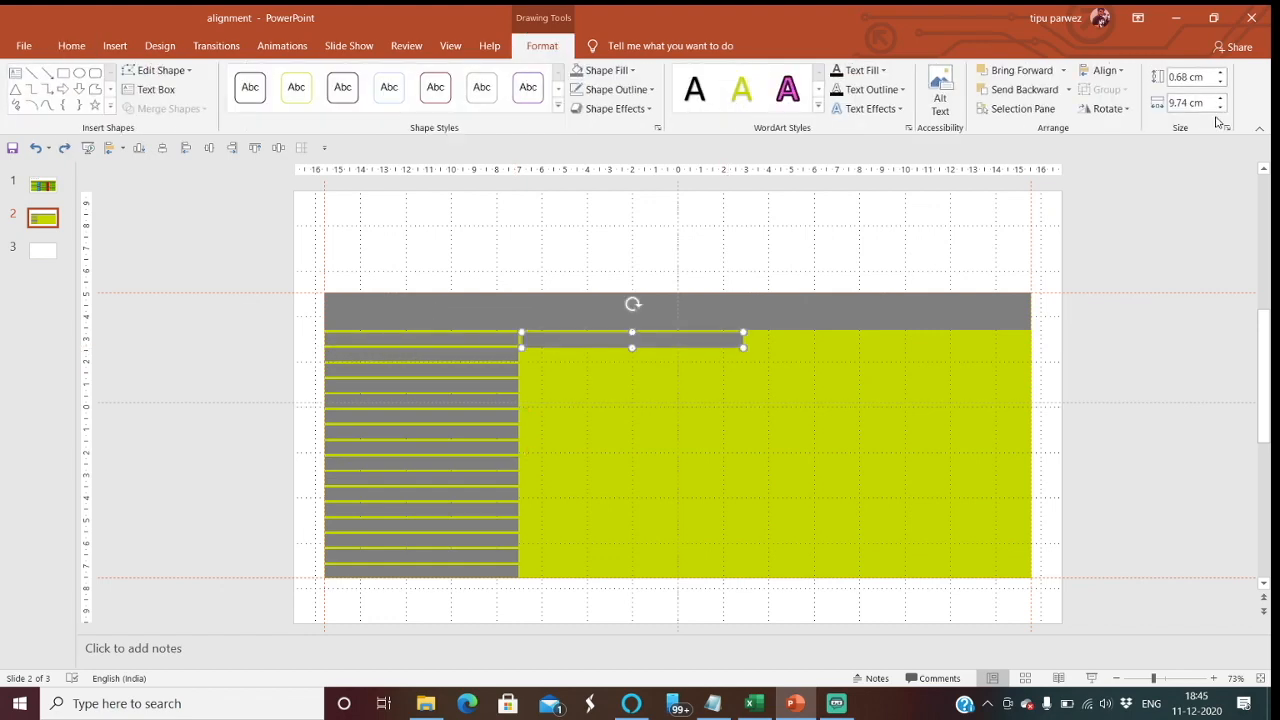
{"action": "left_click", "coordinate": [1219, 109]}
{"action": "left_click", "coordinate": [1219, 109]}
{"action": "left_click", "coordinate": [1219, 109]}
{"action": "left_click", "coordinate": [1219, 109]}
{"action": "left_click", "coordinate": [1219, 109]}
{"action": "left_click", "coordinate": [1219, 109]}
{"action": "left_click", "coordinate": [1219, 109]}
{"action": "left_click", "coordinate": [1219, 109]}
{"action": "left_click", "coordinate": [1219, 109]}
{"action": "left_click", "coordinate": [1219, 109]}
{"action": "left_click", "coordinate": [1219, 109]}
{"action": "left_click", "coordinate": [1219, 109]}
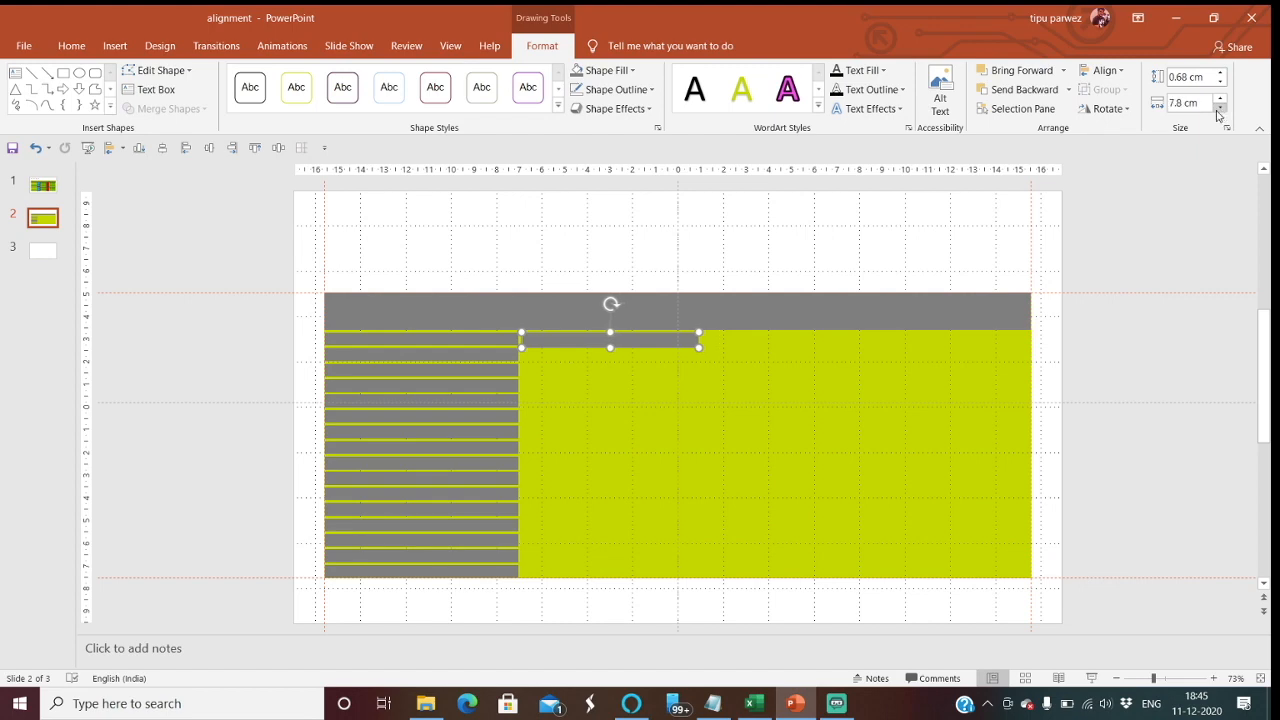
- Add two copies of the 7.8 cm wide bar and line them up beside it in the row below the header
{"action": "key", "text": "ctrl+v"}
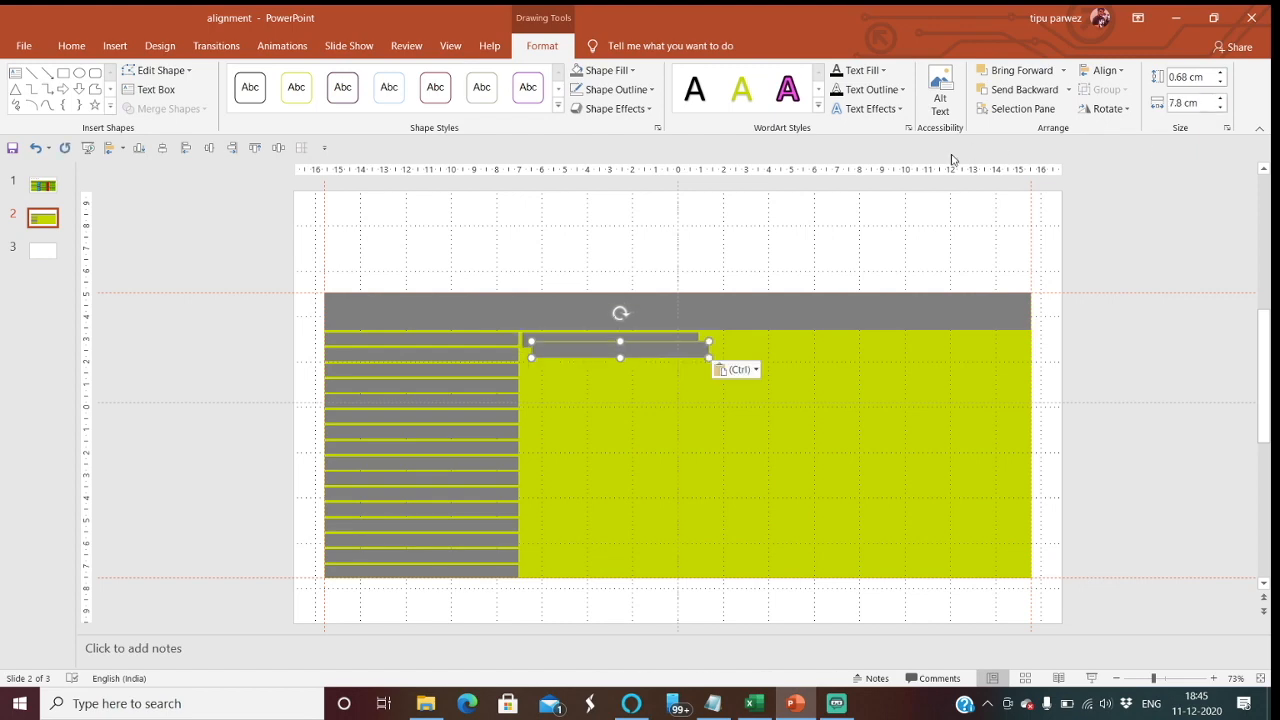
{"action": "left_click_drag", "start_coordinate": [622, 352], "coordinate": [829, 347]}
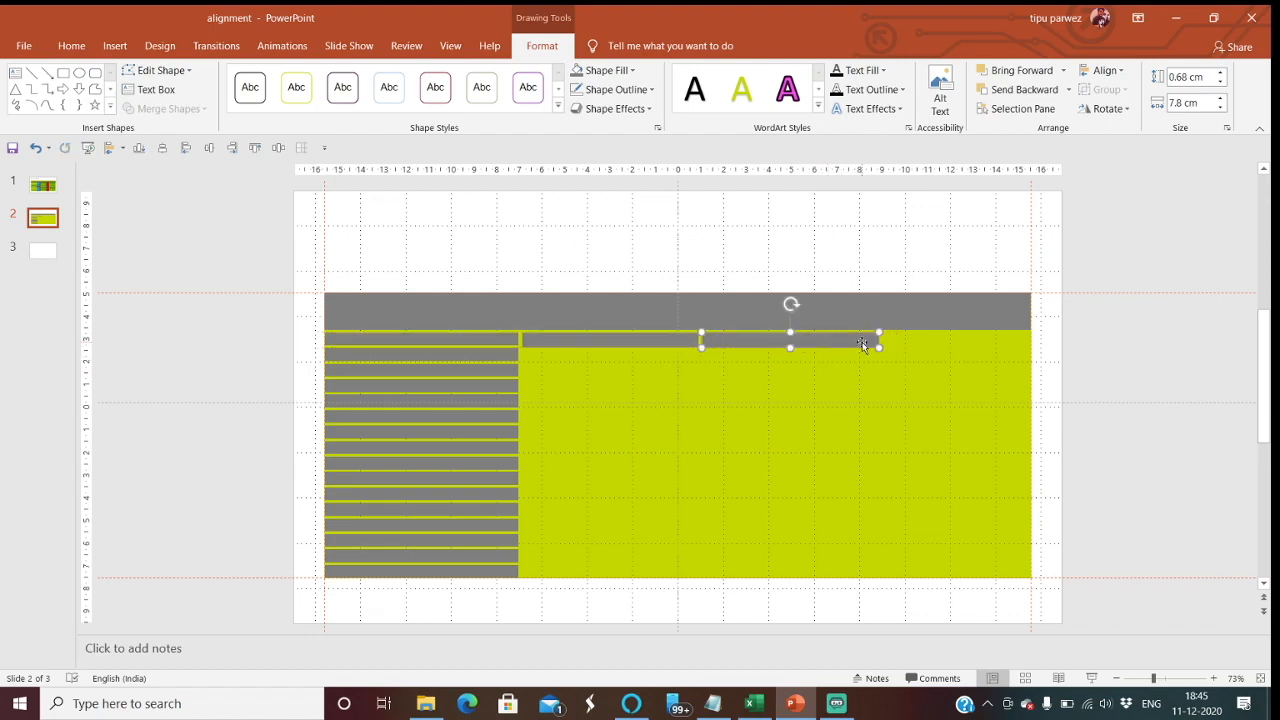
{"action": "key", "text": "ctrl+v"}
{"action": "left_click_drag", "start_coordinate": [653, 349], "coordinate": [1003, 339]}
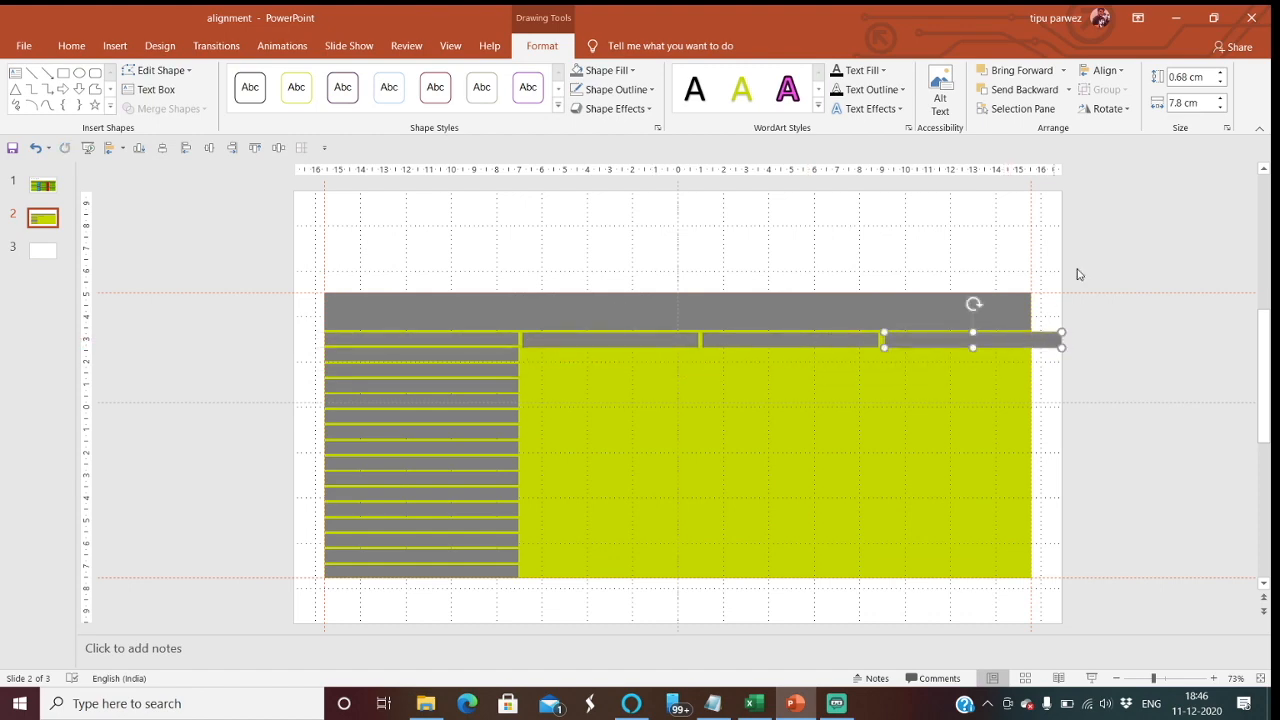
- Reduce the width of the last bar in the top row to 6.4 cm so it fits inside the green block
{"action": "left_click", "coordinate": [1221, 108]}
{"action": "left_click", "coordinate": [1221, 108]}
{"action": "left_click", "coordinate": [1221, 108]}
{"action": "left_click", "coordinate": [1221, 108]}
{"action": "left_click", "coordinate": [1221, 108]}
{"action": "left_click", "coordinate": [1221, 108]}
{"action": "left_click", "coordinate": [1221, 108]}
{"action": "left_click", "coordinate": [1221, 108]}
{"action": "left_click", "coordinate": [1221, 108]}
{"action": "left_click", "coordinate": [1221, 108]}
{"action": "left_click", "coordinate": [1221, 108]}
{"action": "left_click", "coordinate": [1221, 108]}
{"action": "left_click", "coordinate": [1221, 108]}
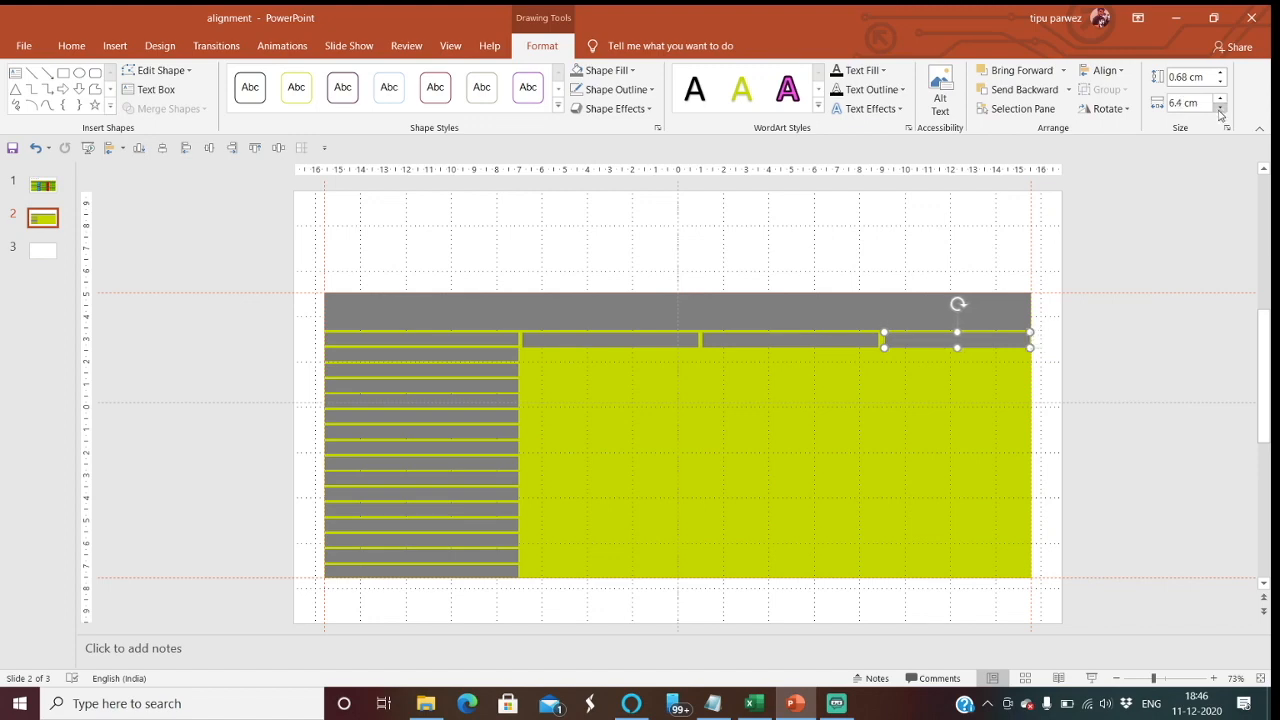
{"action": "left_click", "coordinate": [1192, 439]}
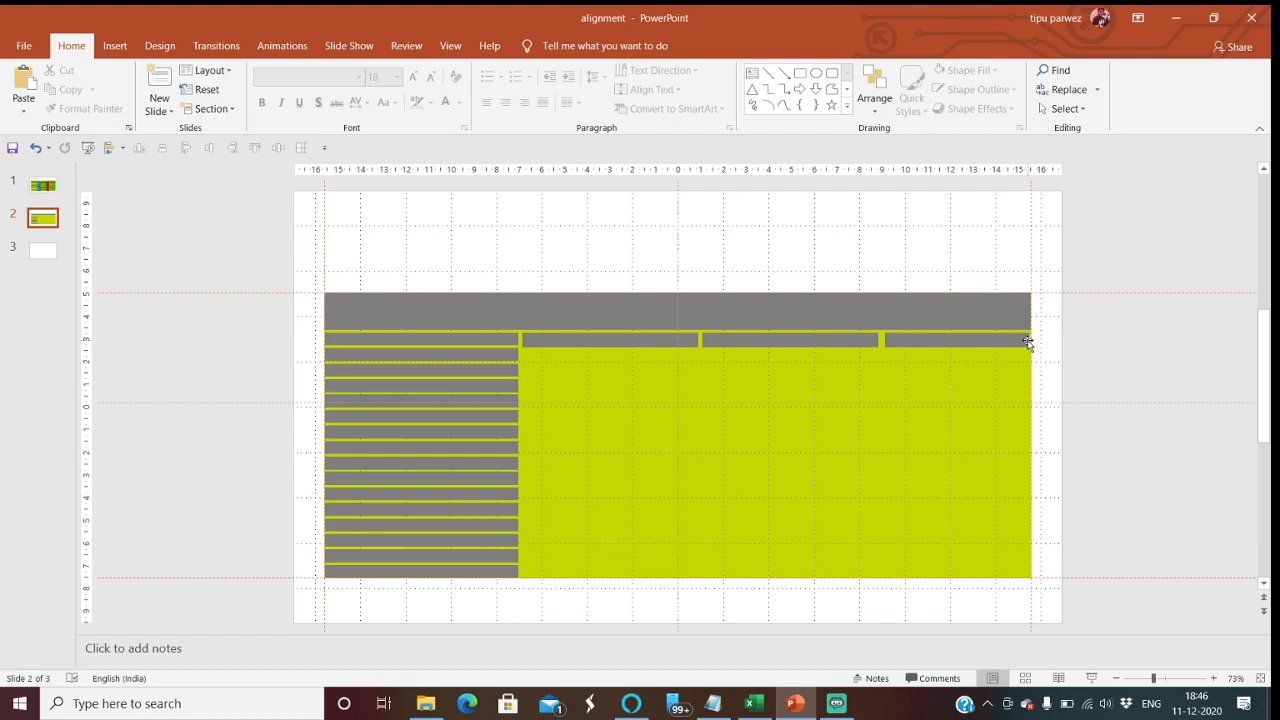
- Align the last bar of the top row to the green block's right edge
{"action": "left_click", "coordinate": [976, 344]}
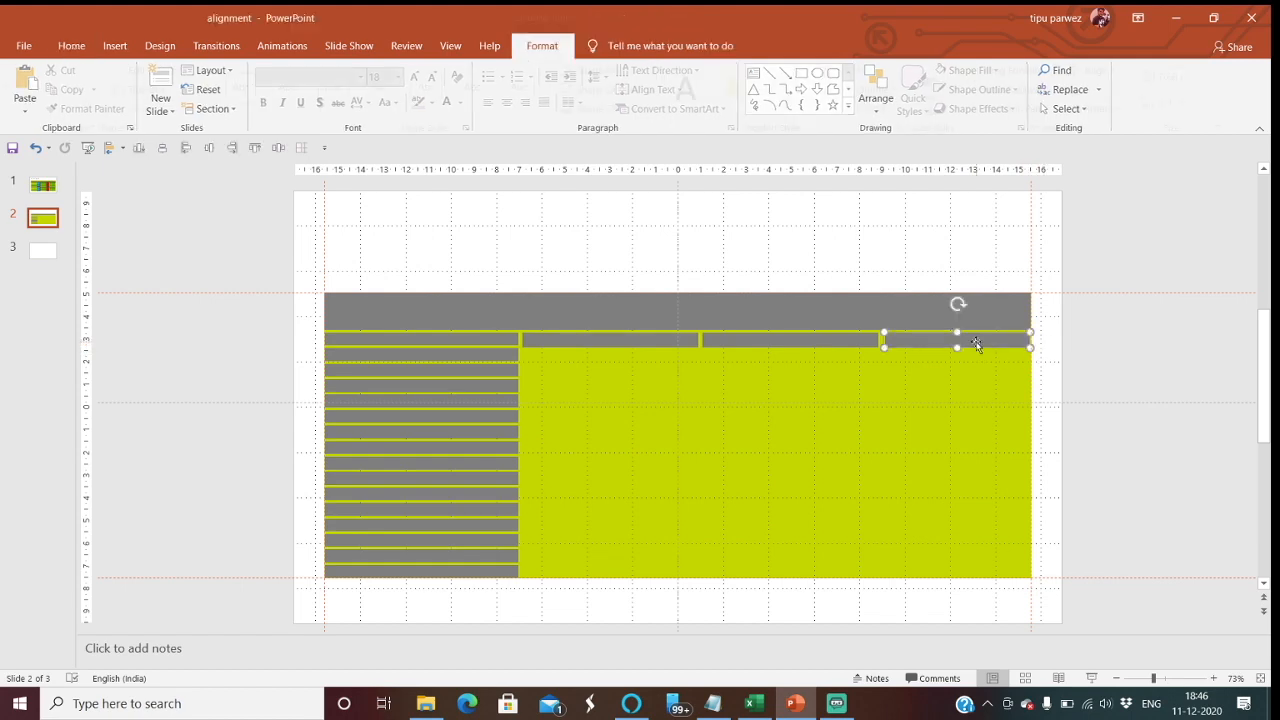
{"action": "left_click", "coordinate": [964, 470], "text": "shift"}
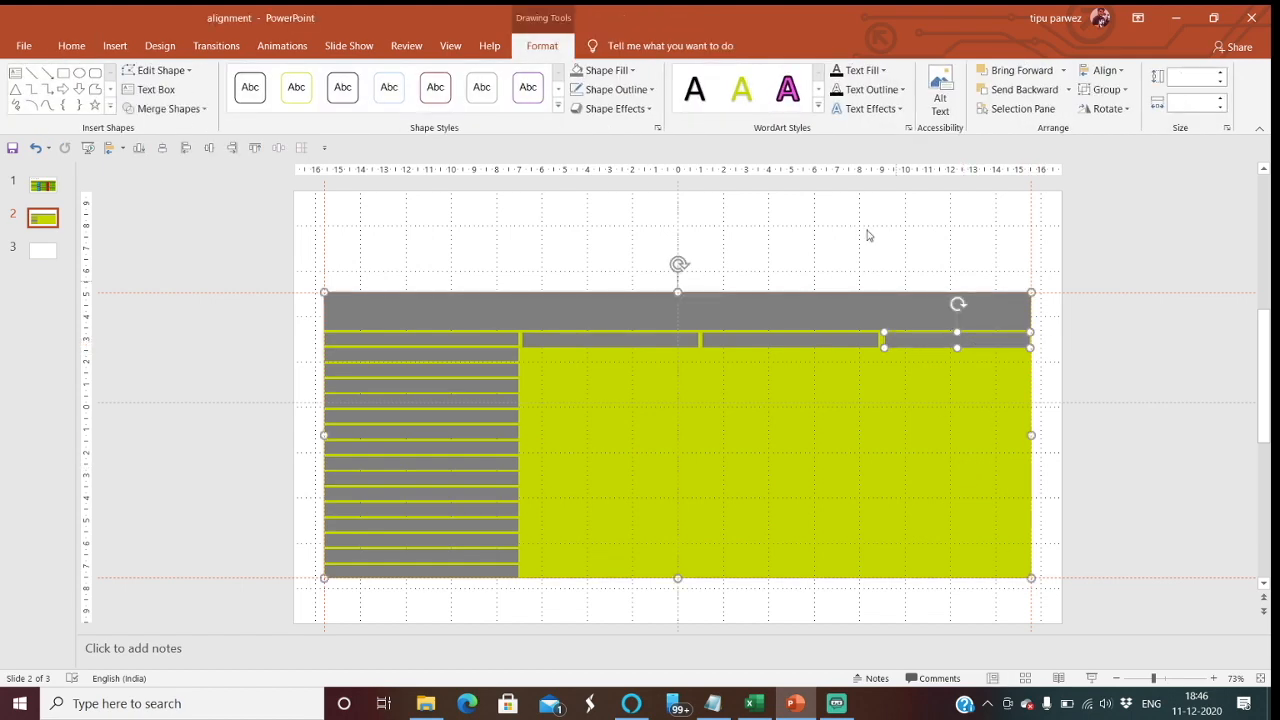
{"action": "left_click", "coordinate": [1118, 72]}
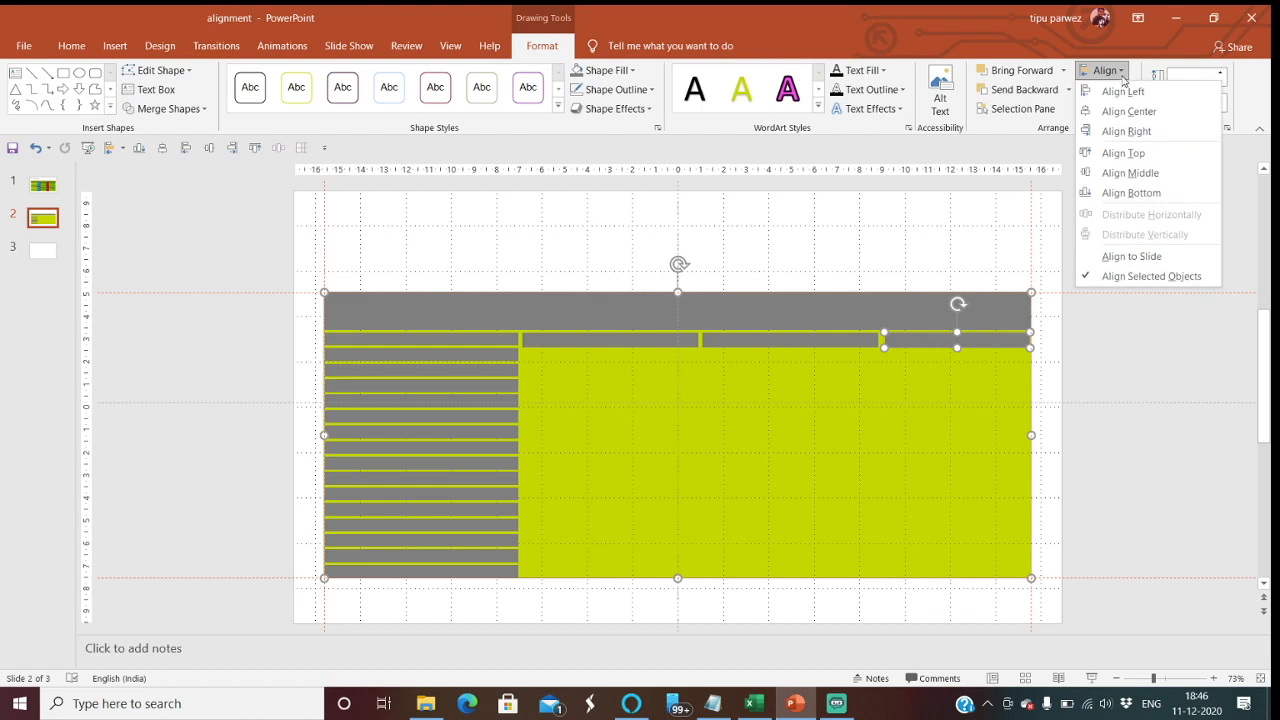
{"action": "left_click", "coordinate": [1128, 132]}
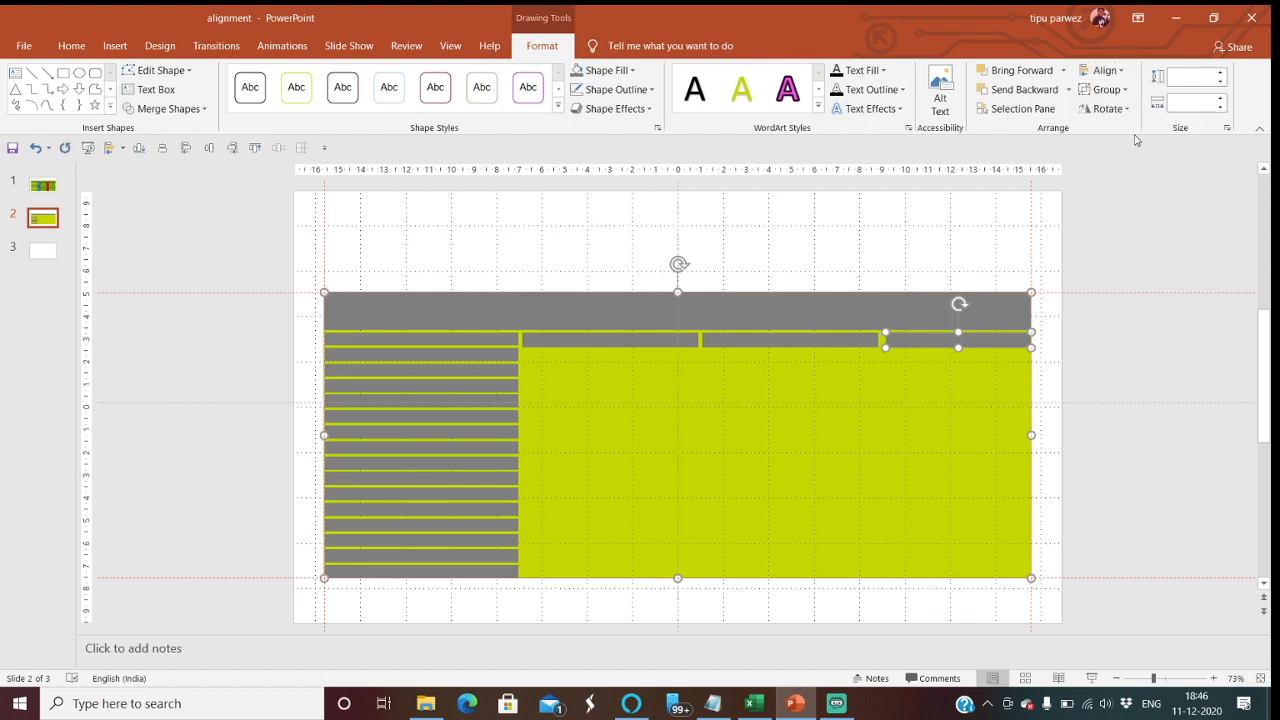
{"action": "left_click", "coordinate": [1143, 206]}
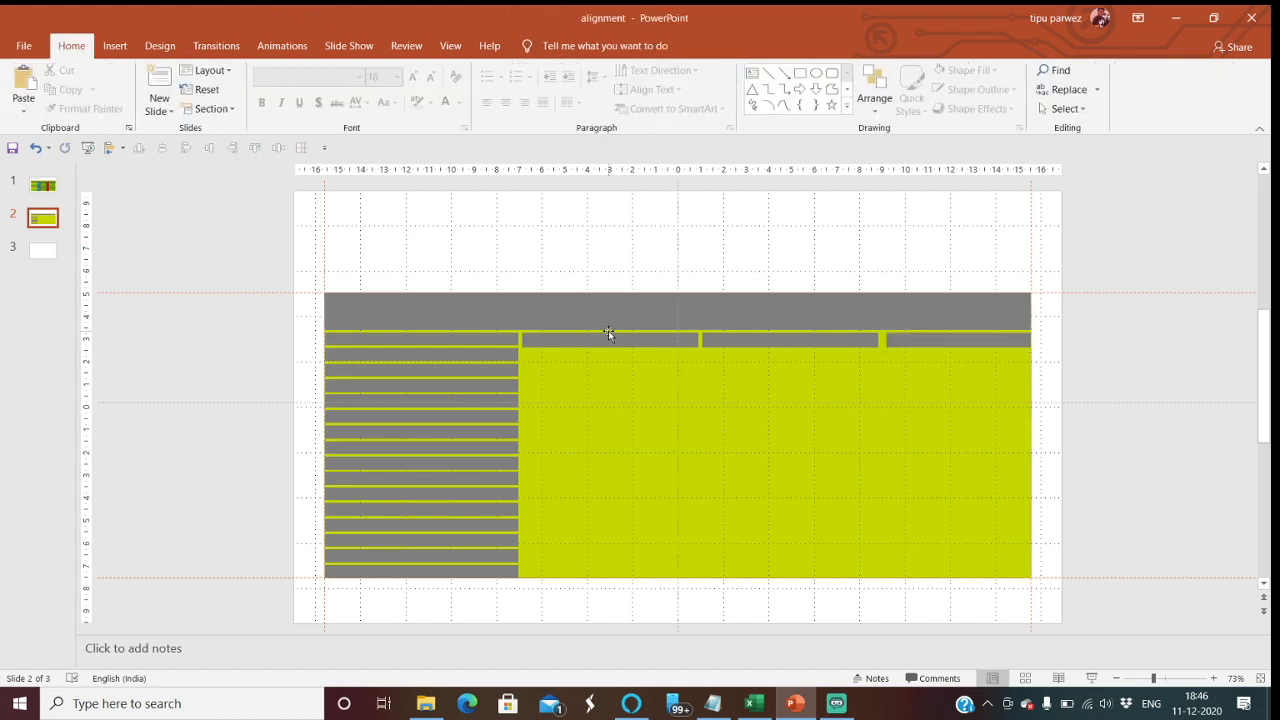
- Compare the heights of the top row's bars and preview slide 2 as a slide show
{"action": "left_click", "coordinate": [545, 341]}
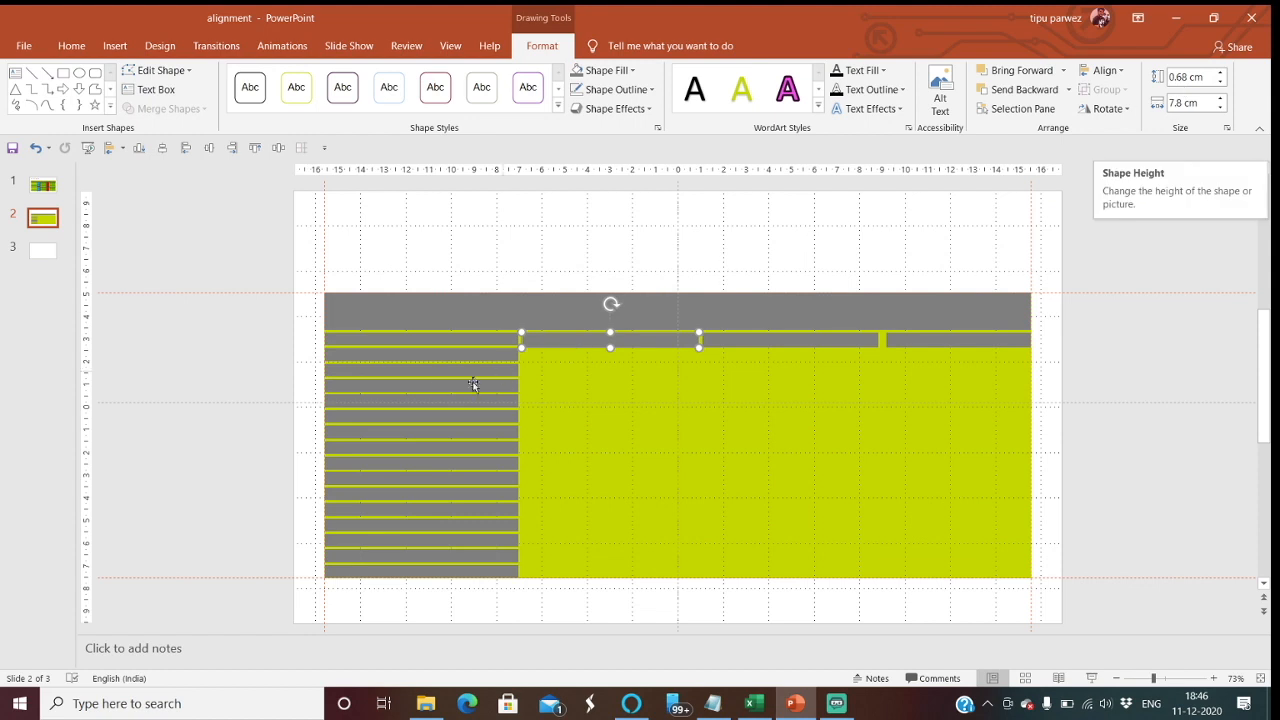
{"action": "left_click", "coordinate": [427, 341]}
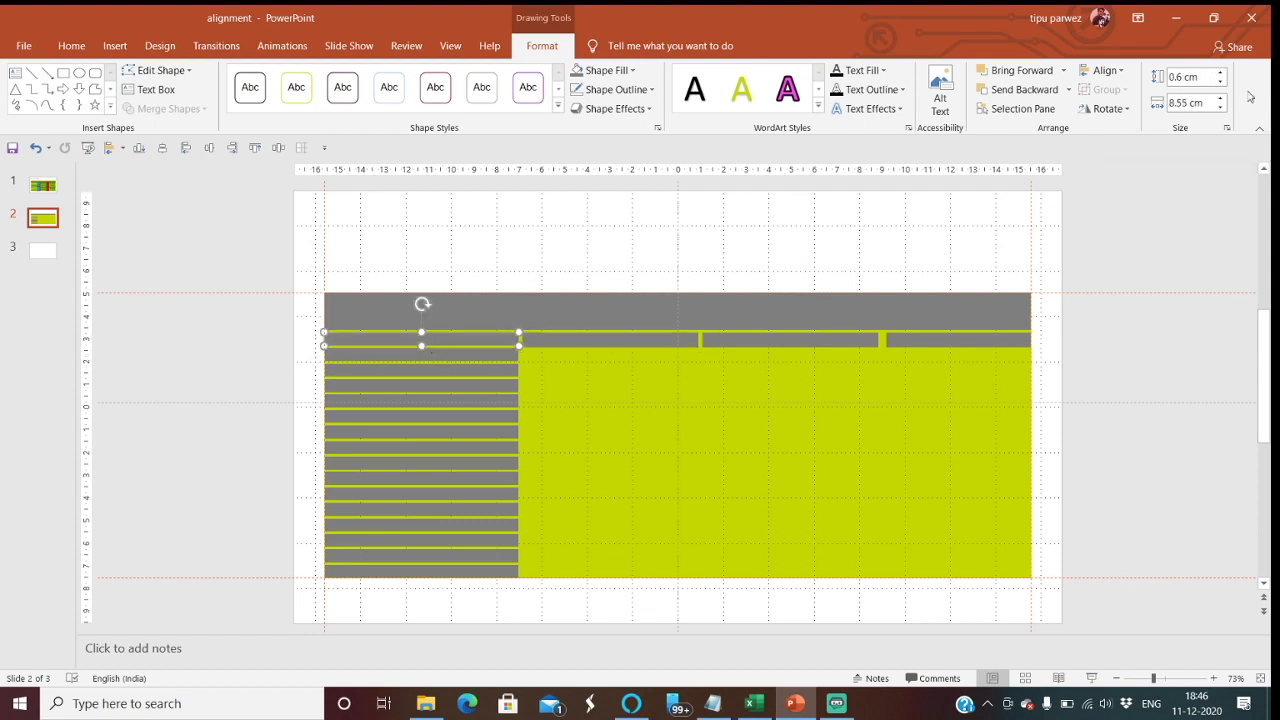
{"action": "left_click", "coordinate": [671, 341]}
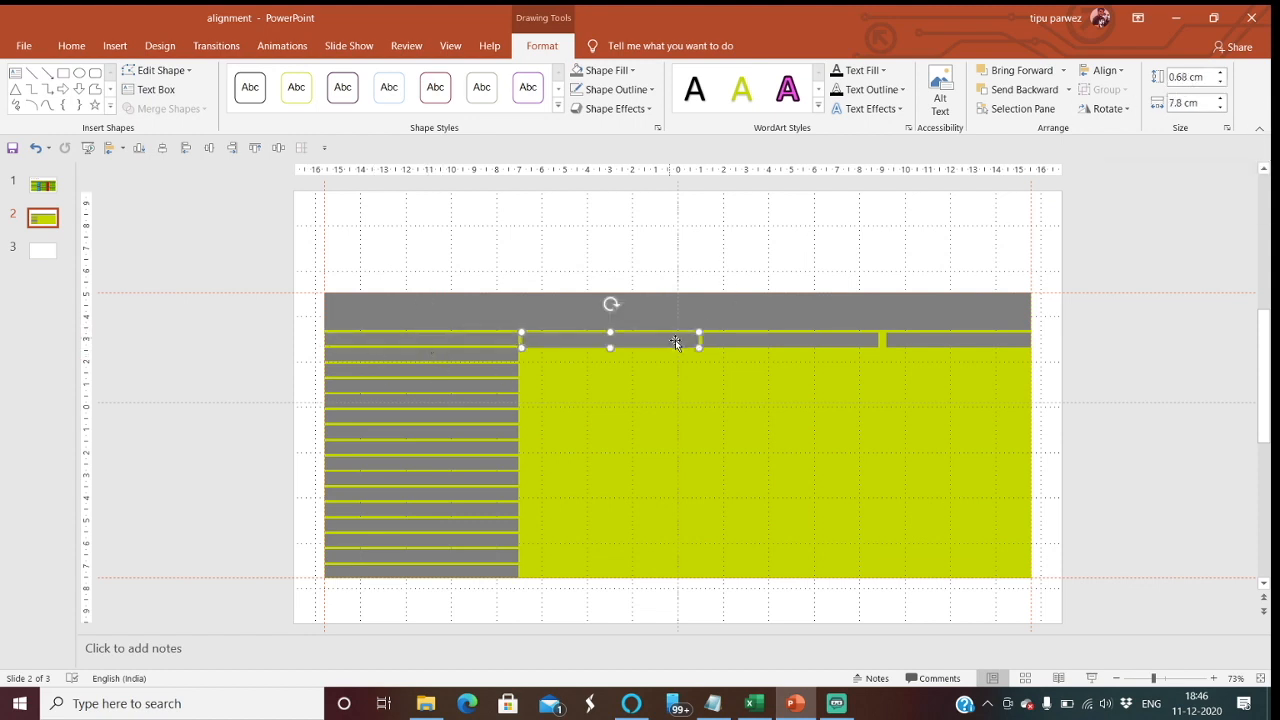
{"action": "left_click", "coordinate": [780, 350], "text": "shift"}
{"action": "left_click", "coordinate": [921, 350], "text": "shift"}
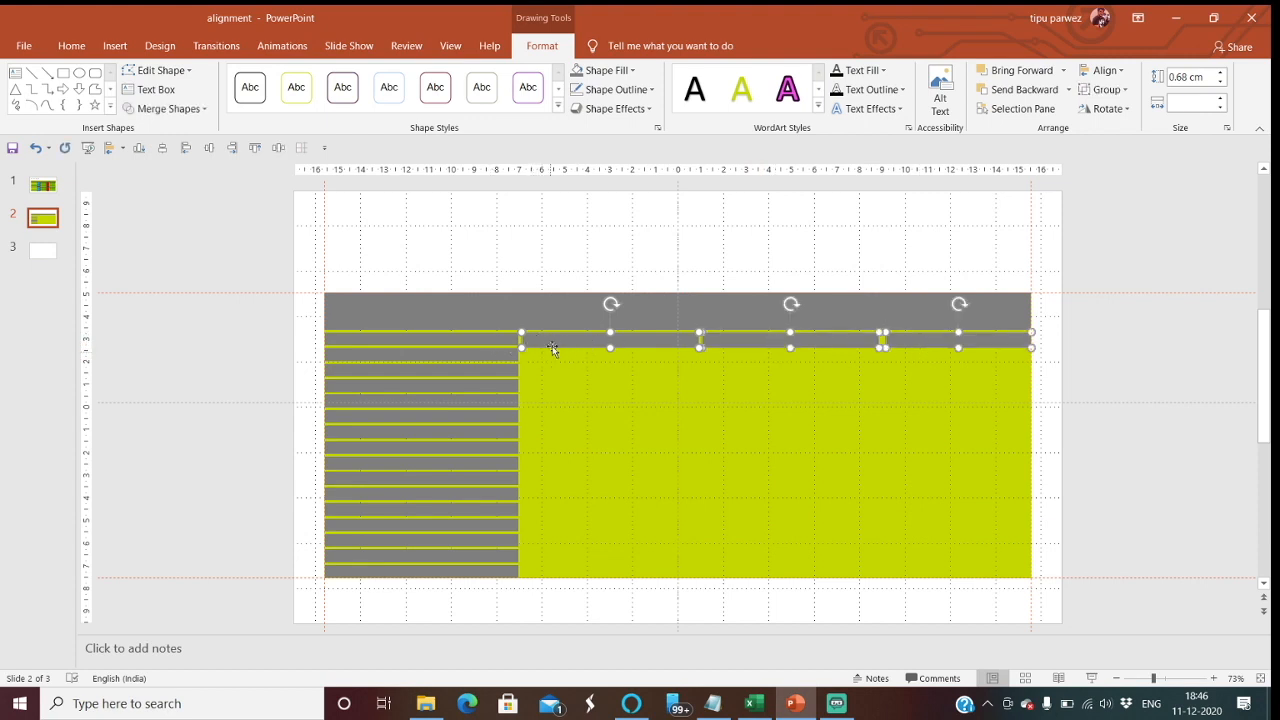
{"action": "left_click", "coordinate": [606, 421]}
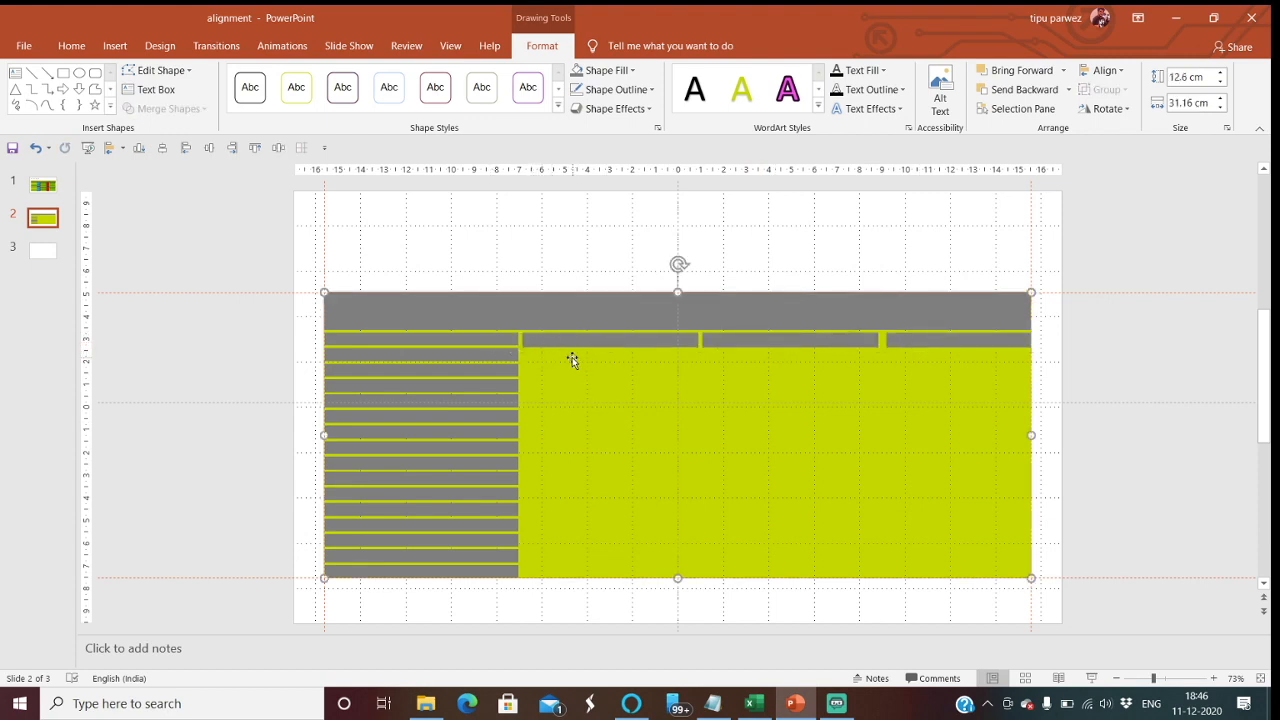
{"action": "left_click", "coordinate": [1092, 678]}
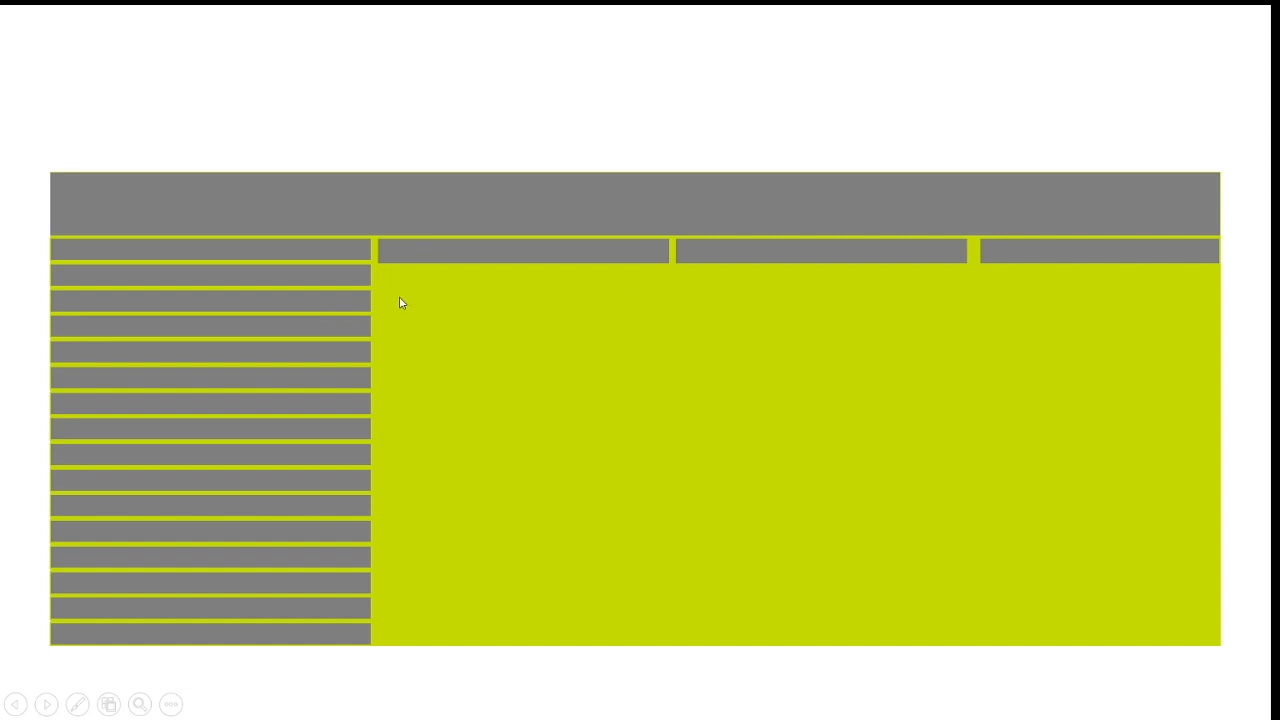
{"action": "key", "text": "Escape"}
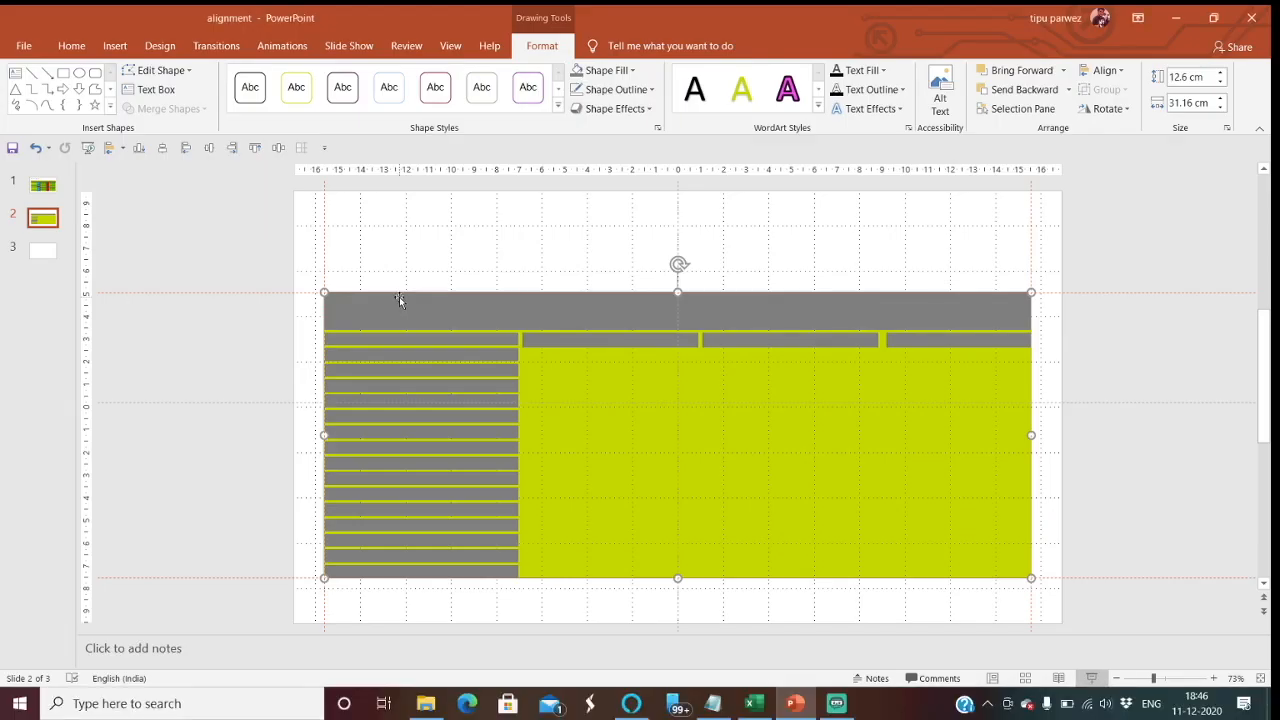
- Set the height of the three bars beside the first column in the top row to 0.6 cm
{"action": "left_click", "coordinate": [576, 344]}
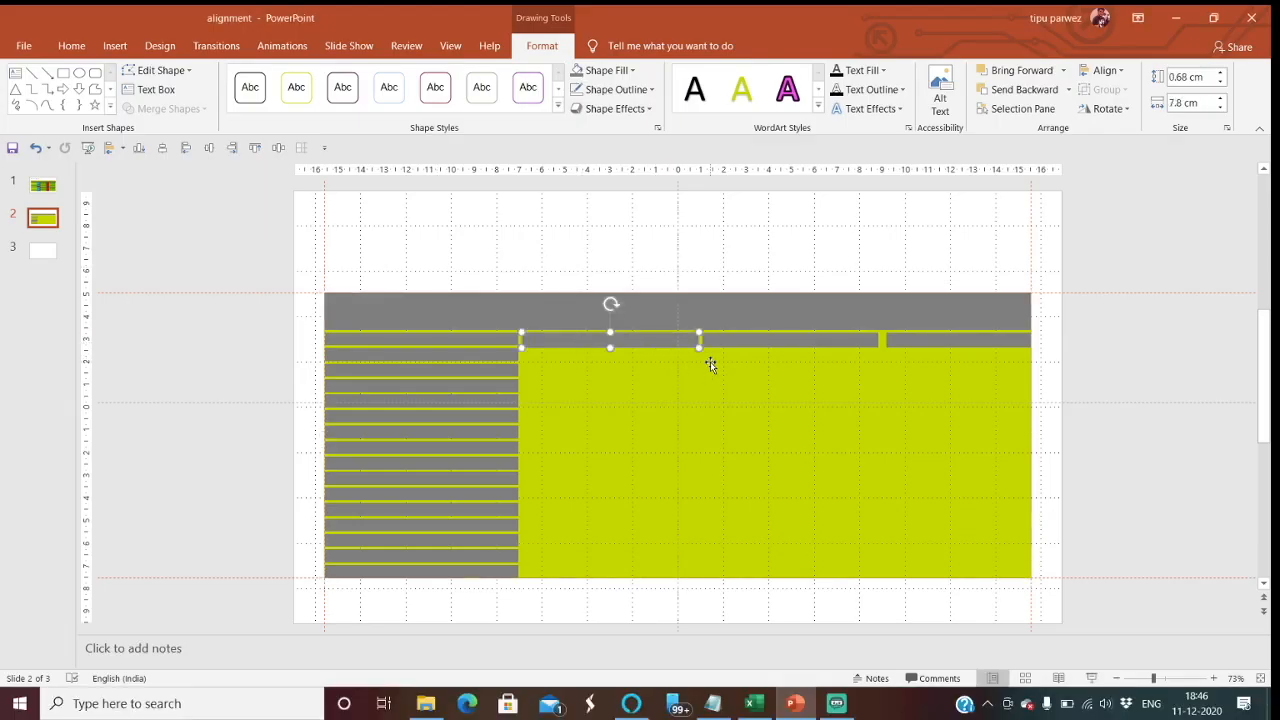
{"action": "left_click", "coordinate": [934, 342], "text": "shift"}
{"action": "left_click", "coordinate": [1187, 77]}
{"action": "left_click", "coordinate": [1183, 77]}
{"action": "key", "text": "BackSpace"}
{"action": "key", "text": "Return"}
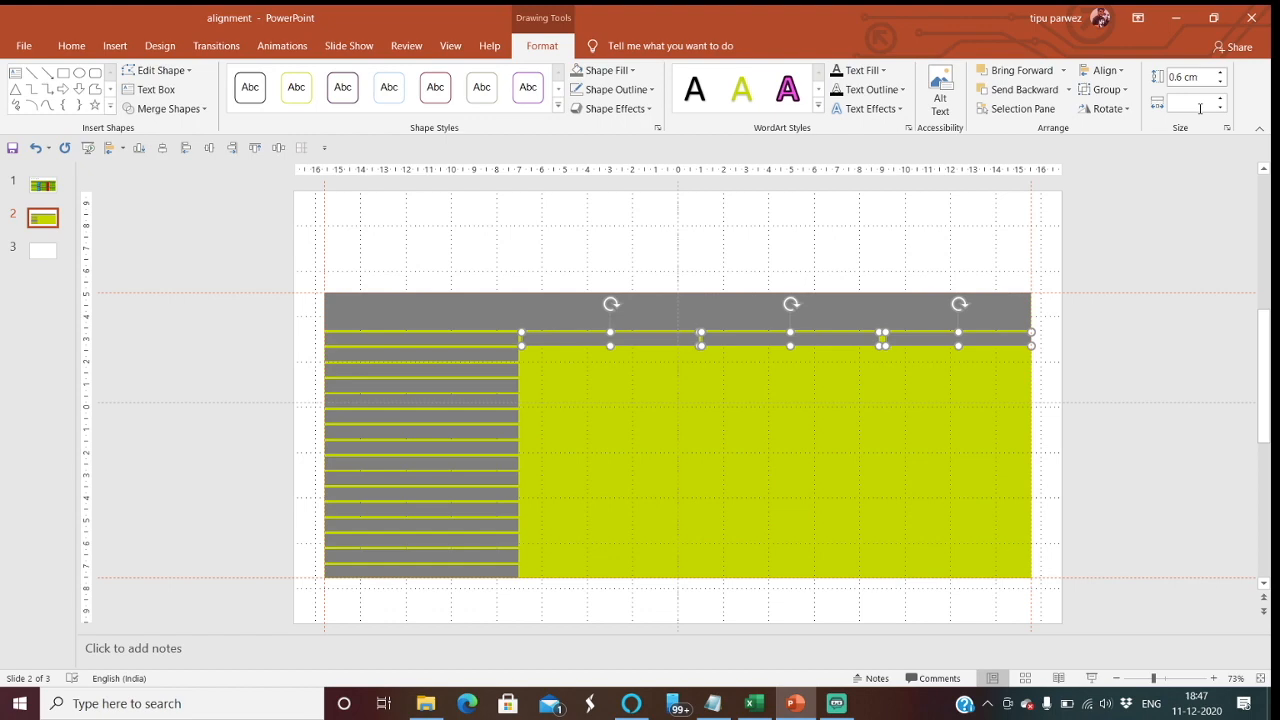
{"action": "left_click", "coordinate": [1171, 363]}
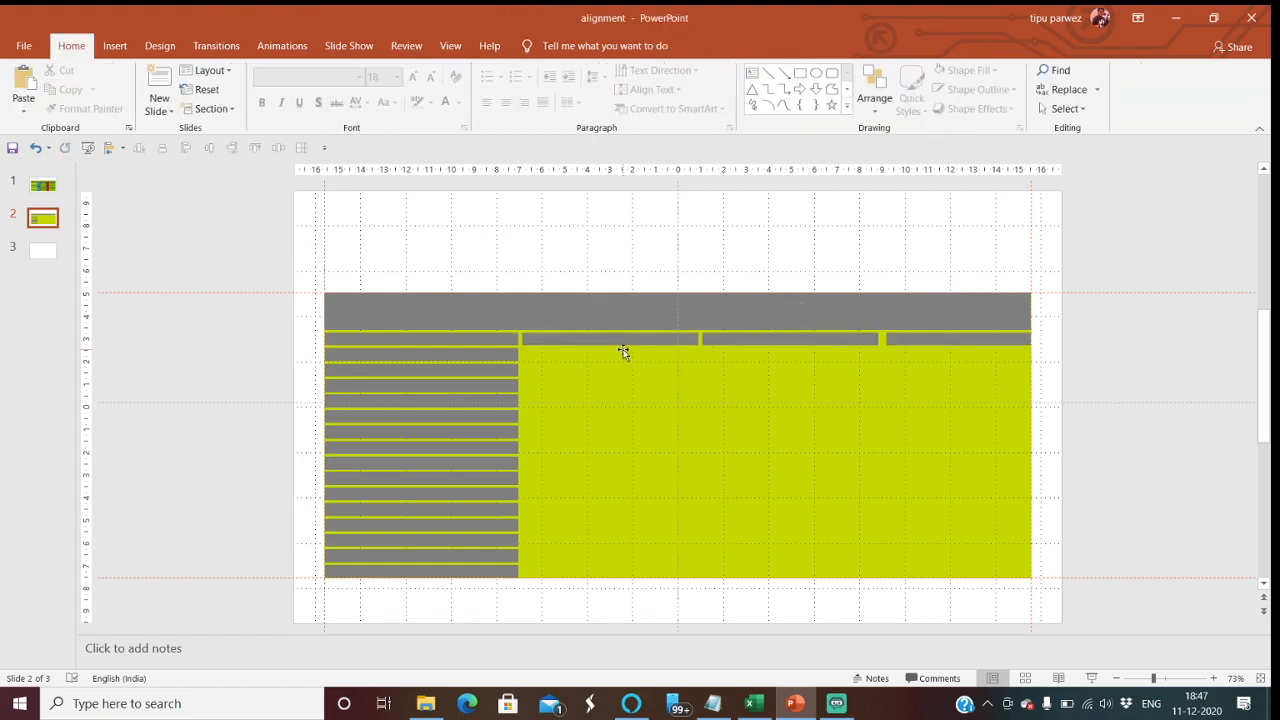
- Align the four bars of the top row to one another along their top edges
{"action": "left_click", "coordinate": [464, 340]}
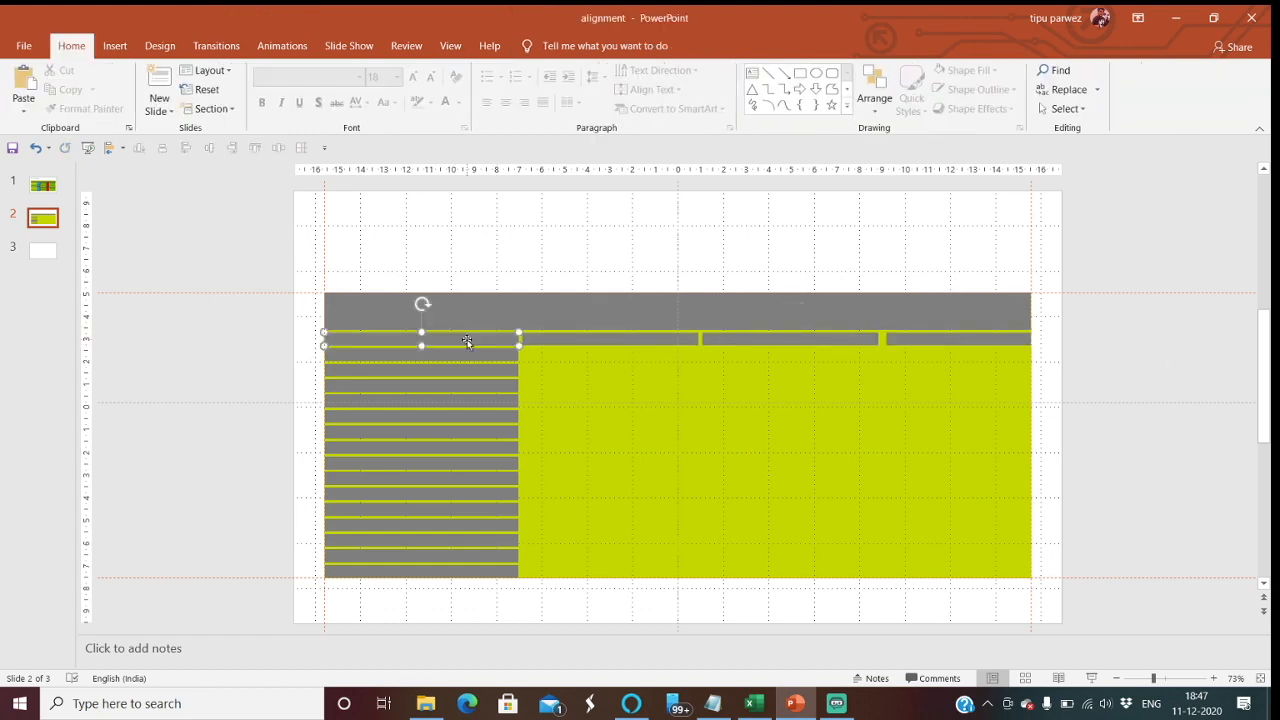
{"action": "left_click", "coordinate": [572, 341], "text": "shift"}
{"action": "left_click", "coordinate": [750, 343], "text": "shift"}
{"action": "left_click", "coordinate": [915, 343], "text": "shift"}
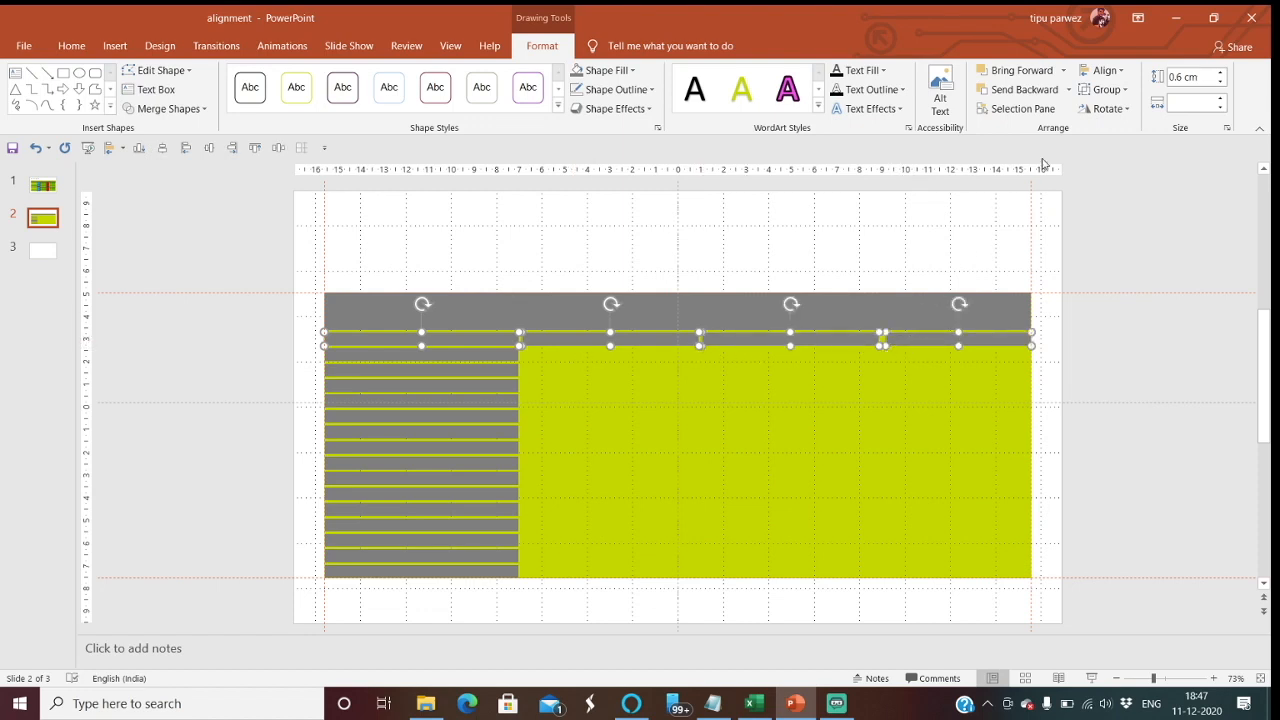
{"action": "left_click", "coordinate": [1120, 72]}
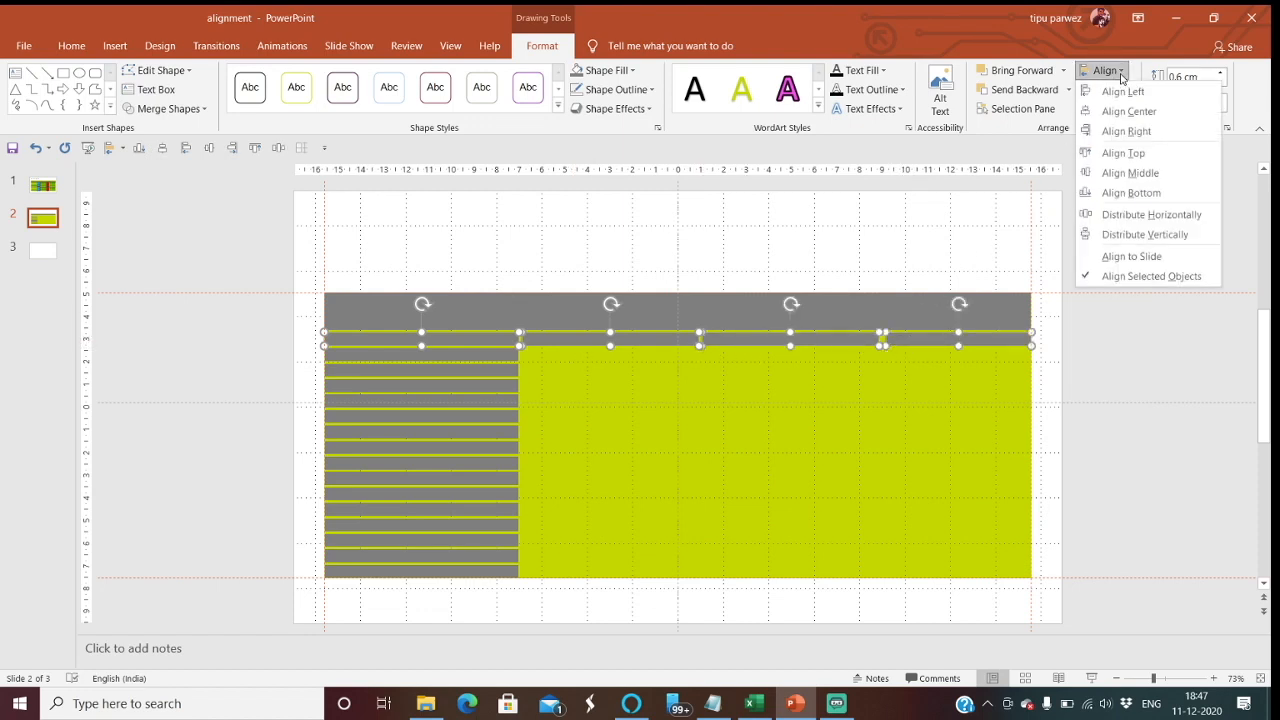
{"action": "left_click", "coordinate": [1130, 154]}
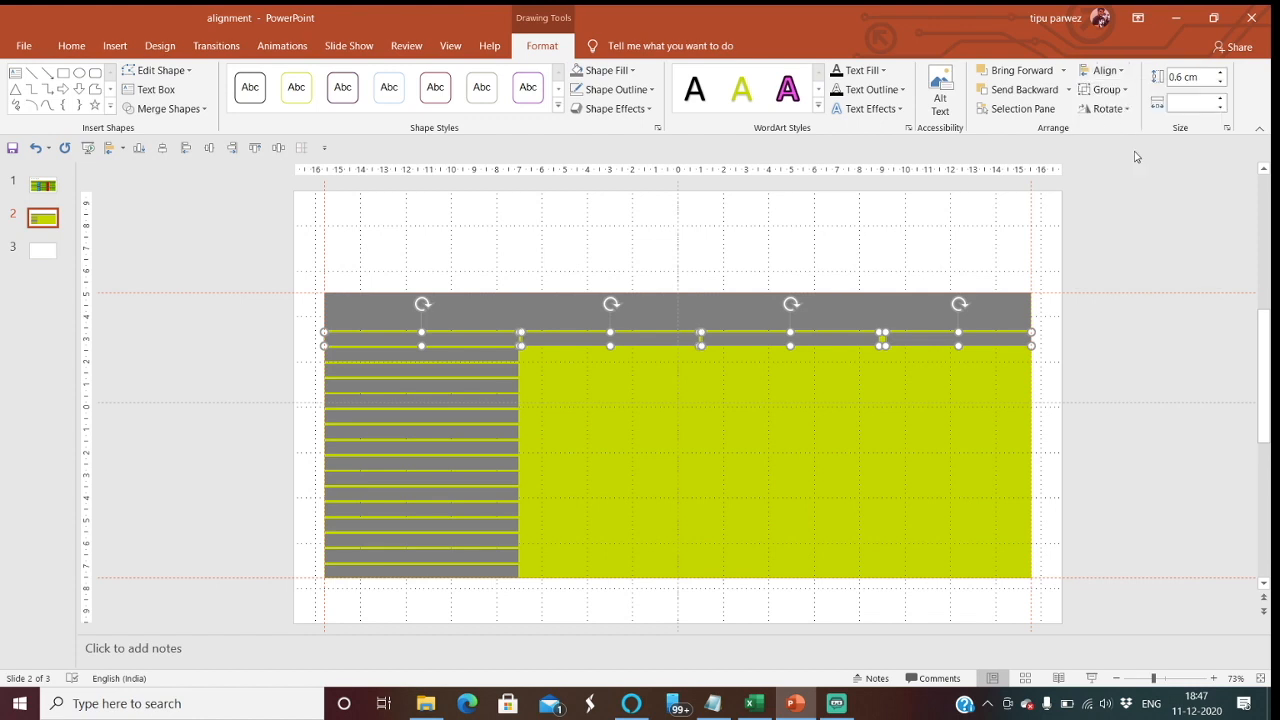
{"action": "left_click", "coordinate": [1172, 317]}
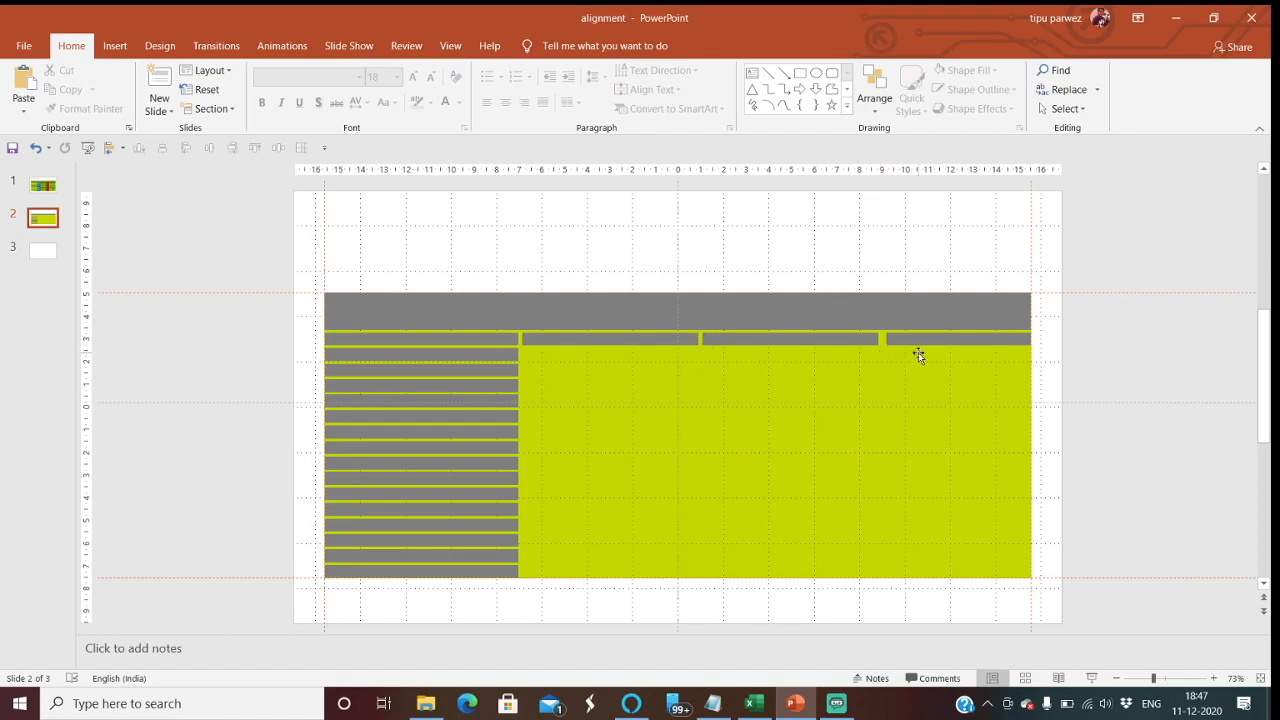
- Distribute the four bars of the top row horizontally so the gaps between them are equal
{"action": "left_click", "coordinate": [492, 341]}
{"action": "left_click", "coordinate": [893, 416]}
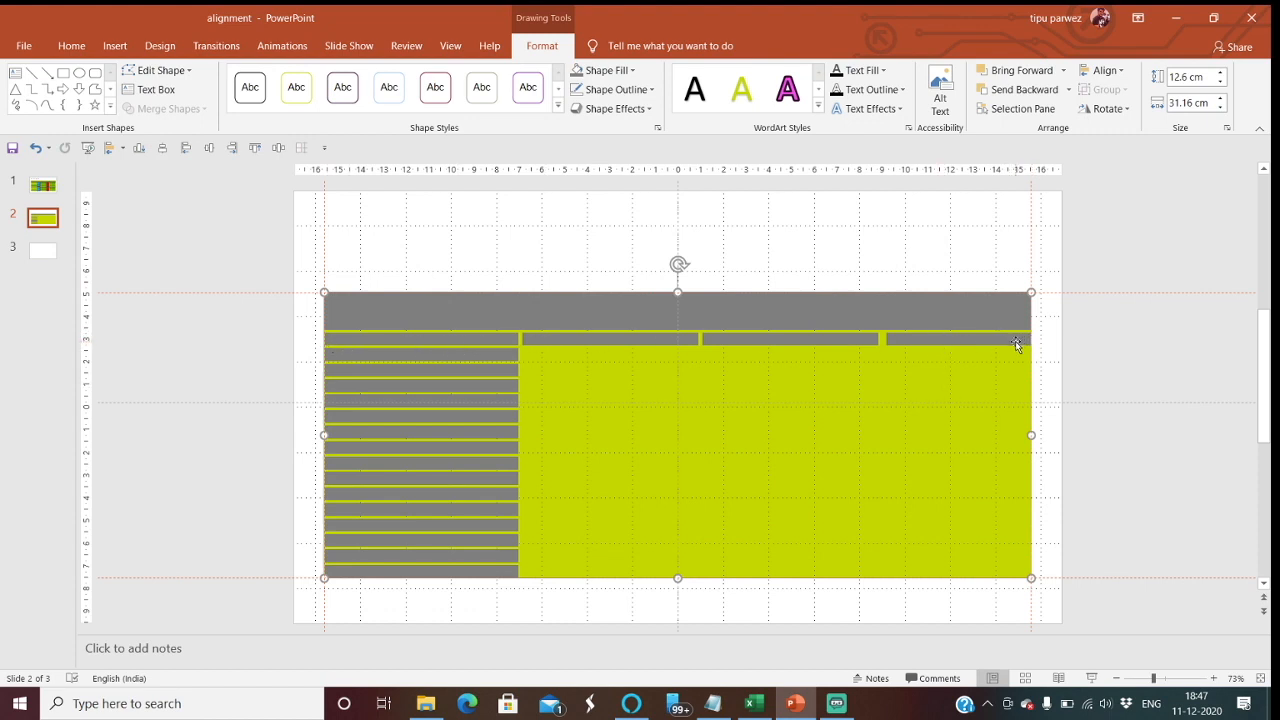
{"action": "left_click", "coordinate": [432, 339]}
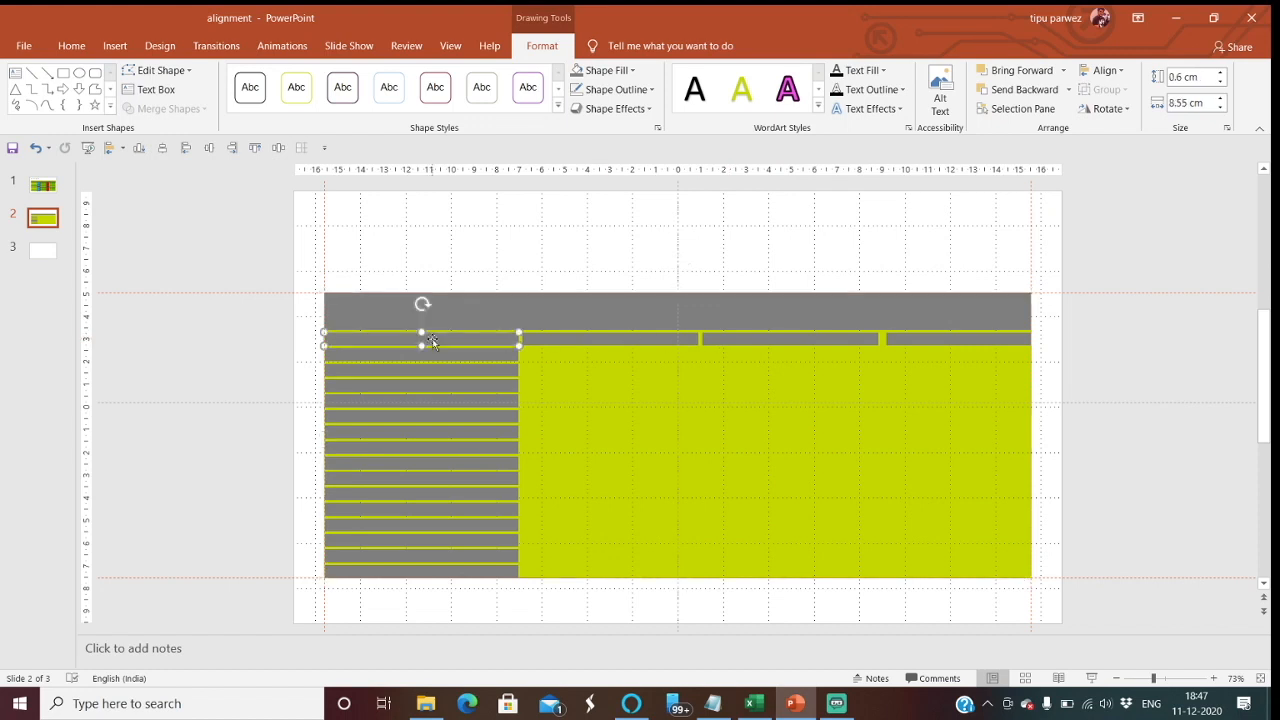
{"action": "left_click", "coordinate": [601, 339], "text": "shift"}
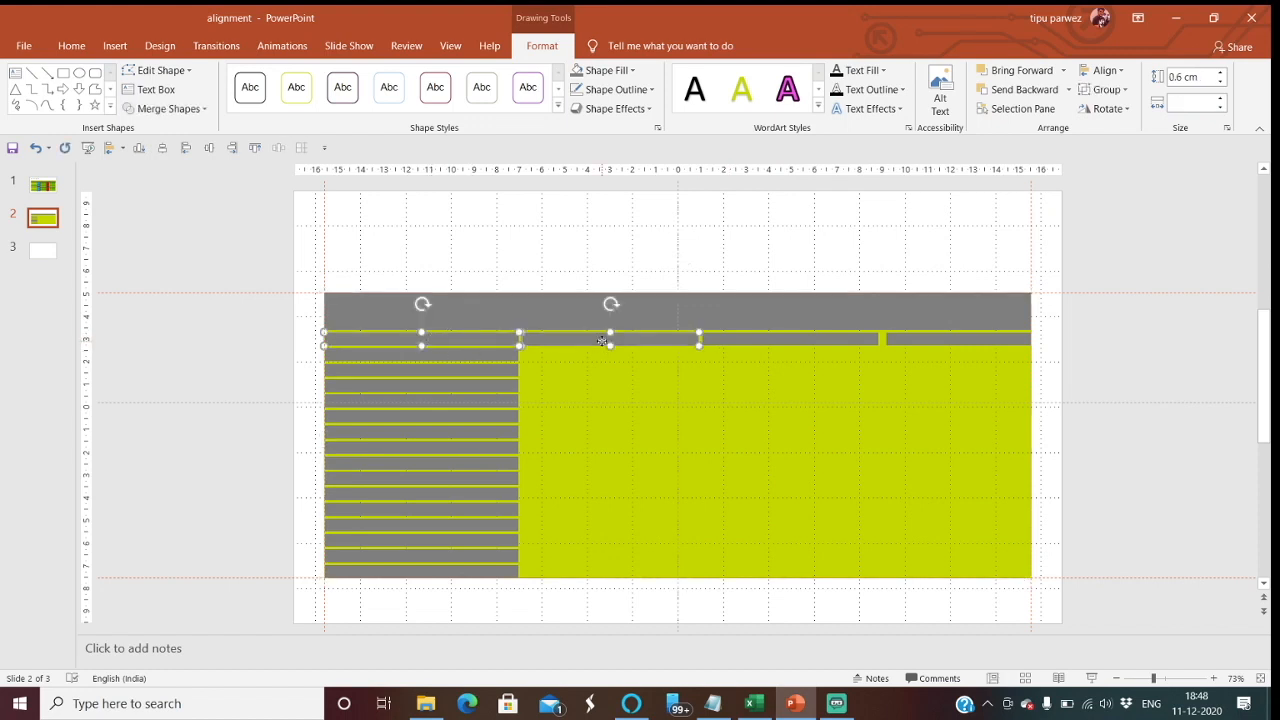
{"action": "left_click", "coordinate": [776, 340], "text": "shift"}
{"action": "left_click", "coordinate": [928, 342], "text": "shift"}
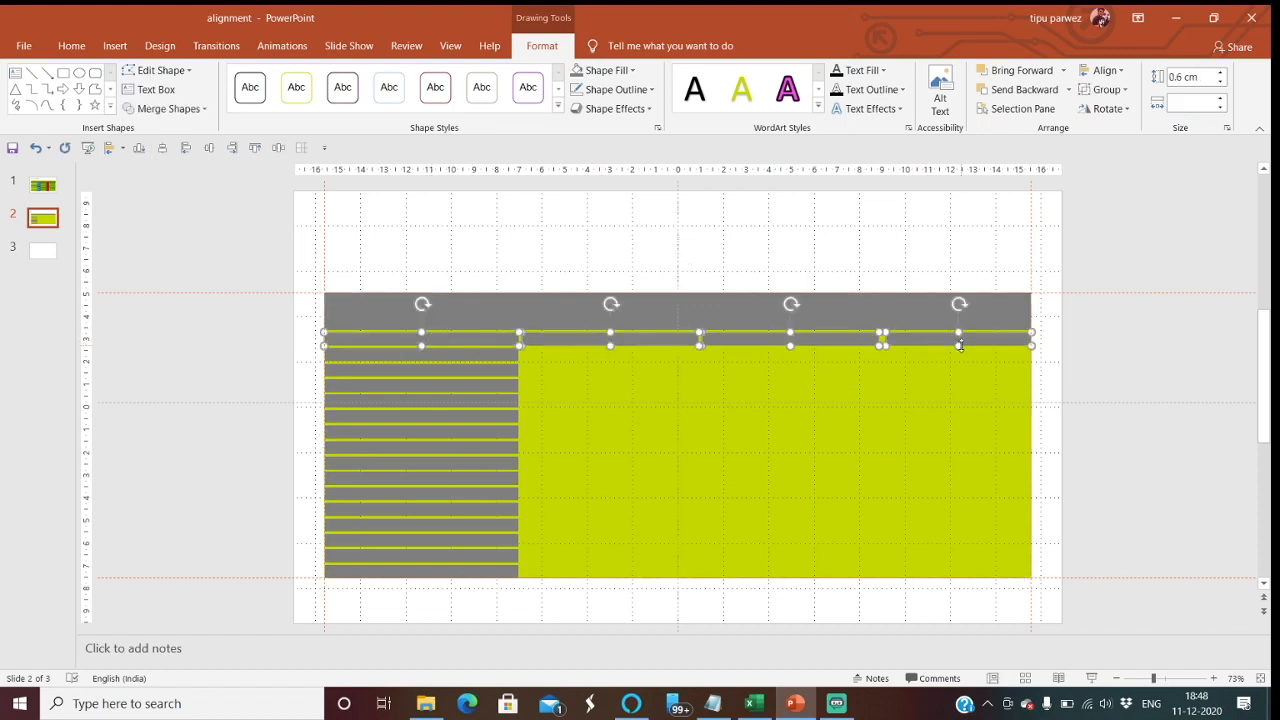
{"action": "left_click", "coordinate": [1105, 70]}
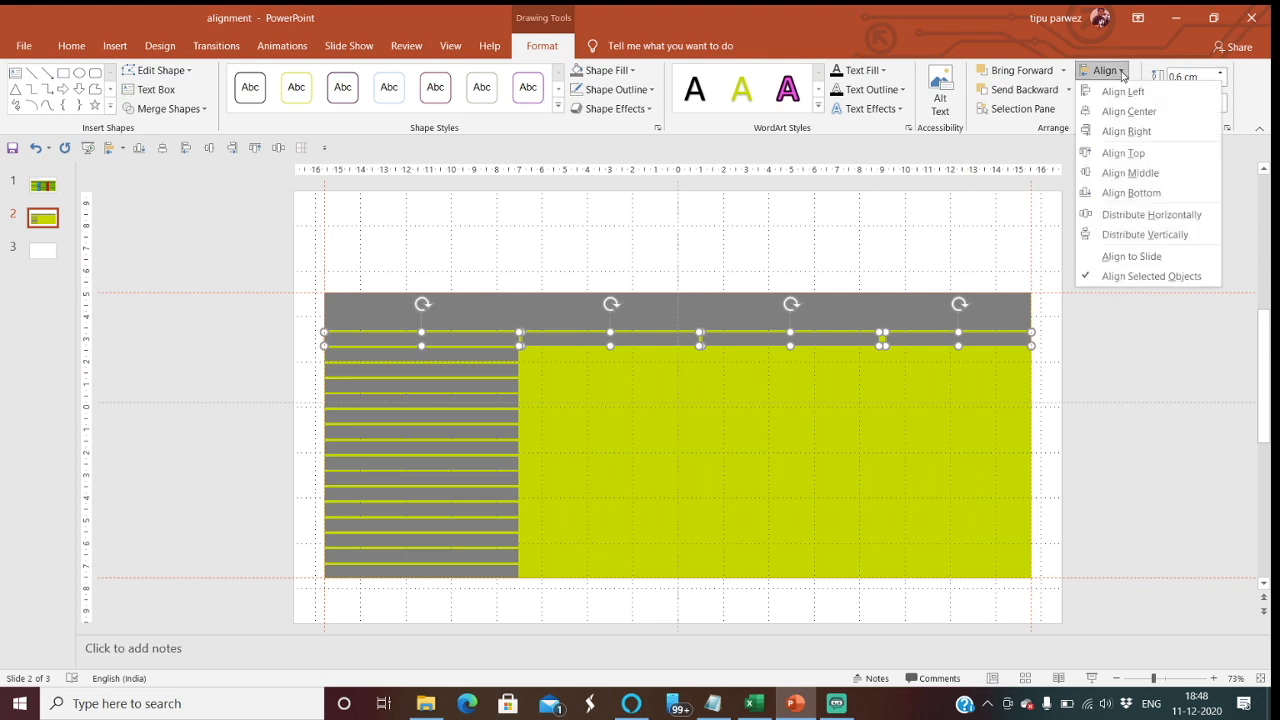
{"action": "left_click", "coordinate": [1152, 215]}
{"action": "left_click", "coordinate": [1167, 319]}
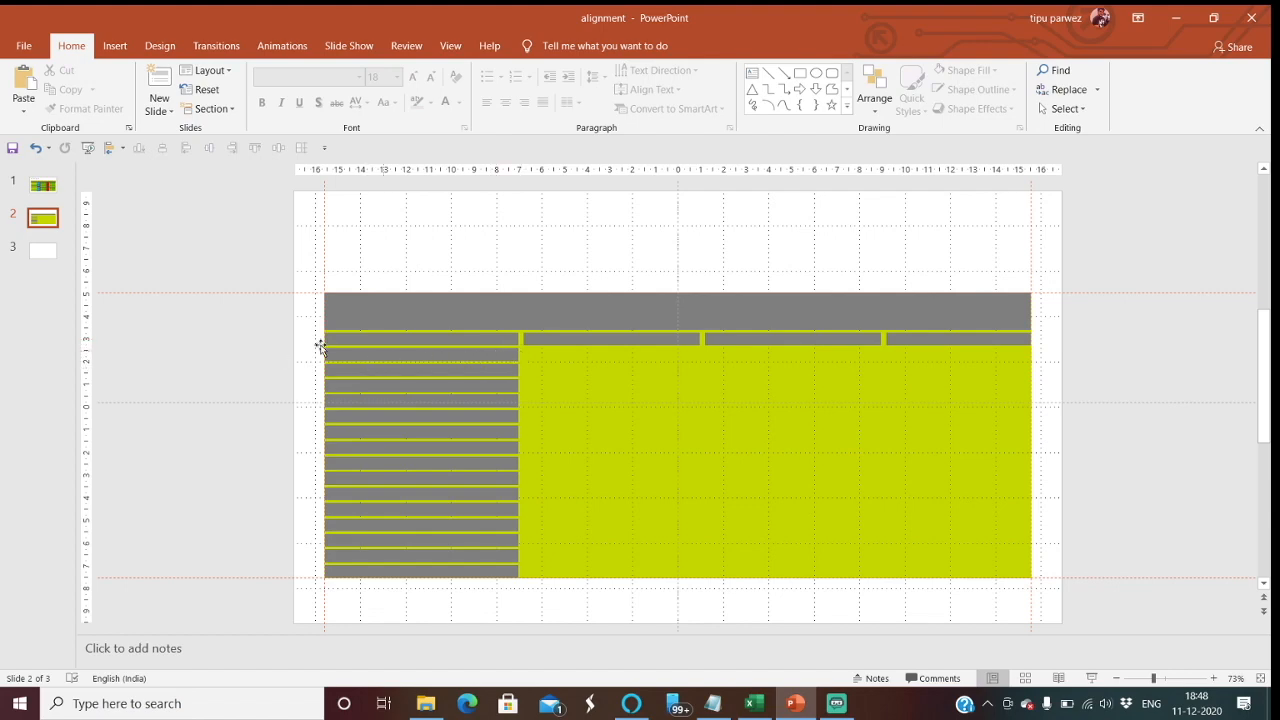
- Duplicate the first column's bars below the top row and place the copies under the second top-row bar, level with the originals
{"action": "left_click_drag", "start_coordinate": [279, 344], "coordinate": [544, 610]}
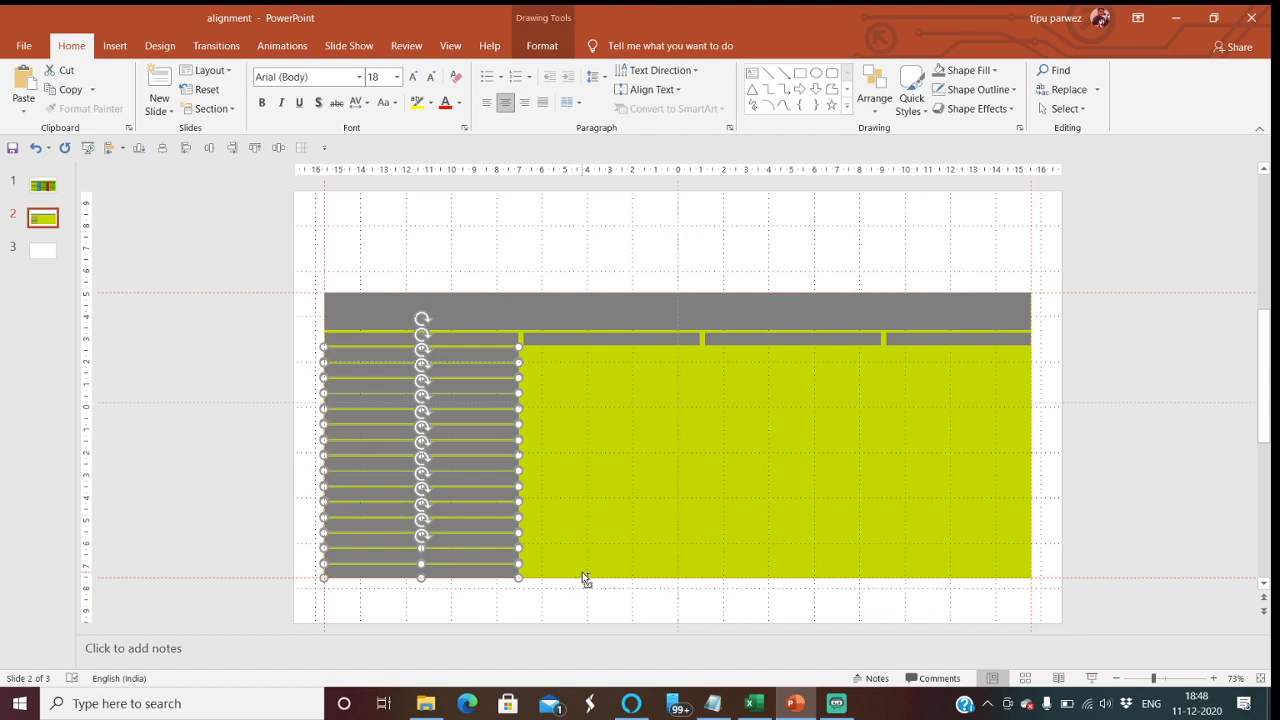
{"action": "key", "text": "ctrl+d"}
{"action": "left_click_drag", "start_coordinate": [487, 538], "coordinate": [677, 527]}
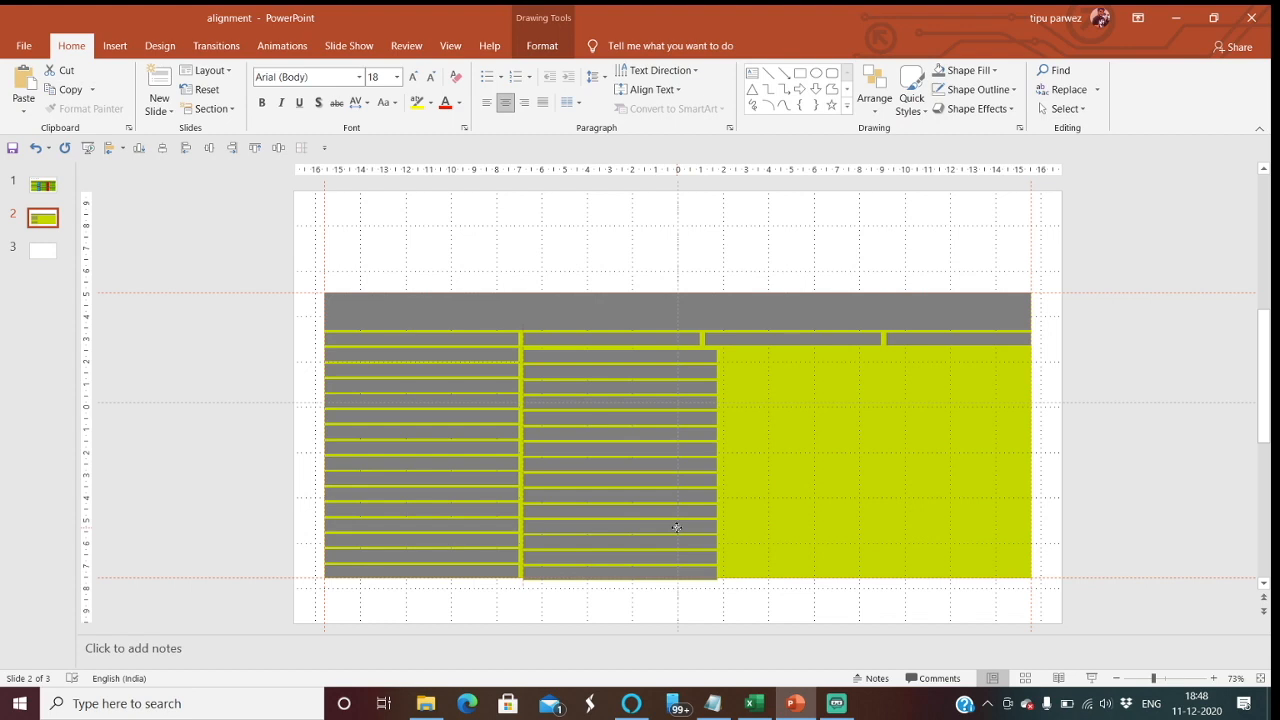
{"action": "left_click_drag", "start_coordinate": [676, 527], "coordinate": [676, 525]}
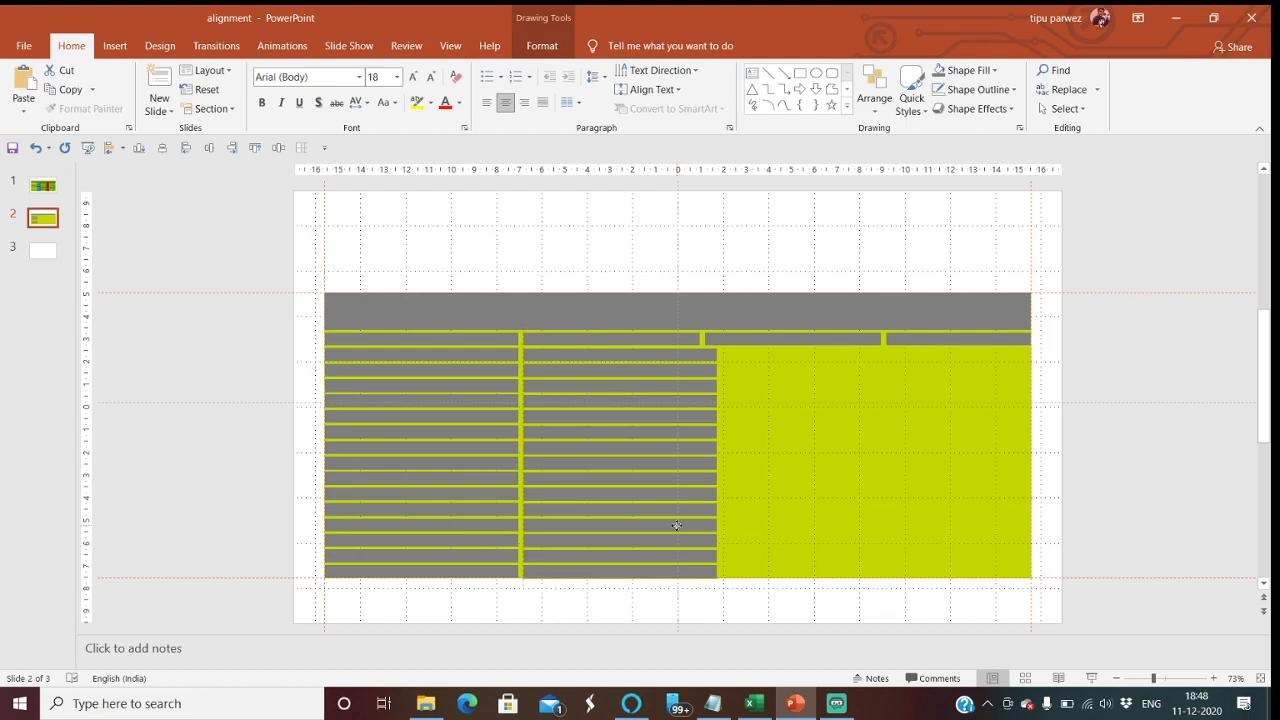
{"action": "left_click_drag", "start_coordinate": [676, 525], "coordinate": [678, 521]}
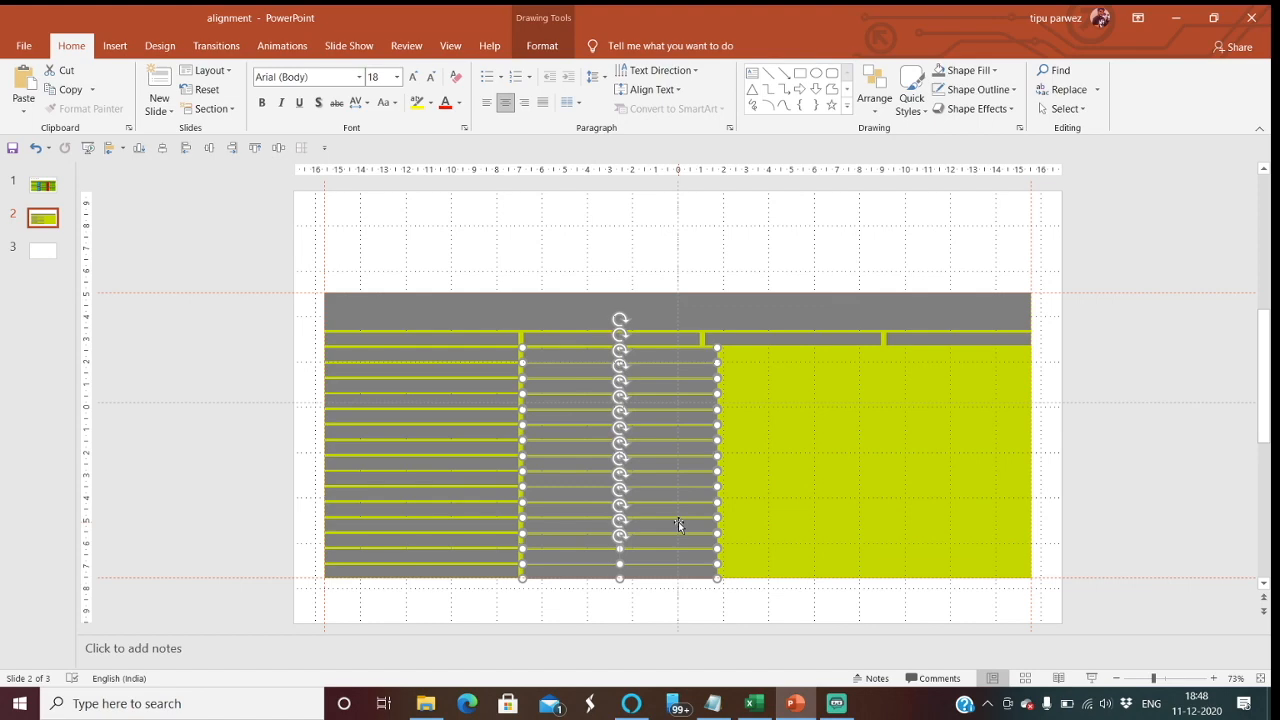
- Set the width of the duplicated second-column bars to 7.8 cm to match the top-row bar above them
{"action": "left_click", "coordinate": [542, 50]}
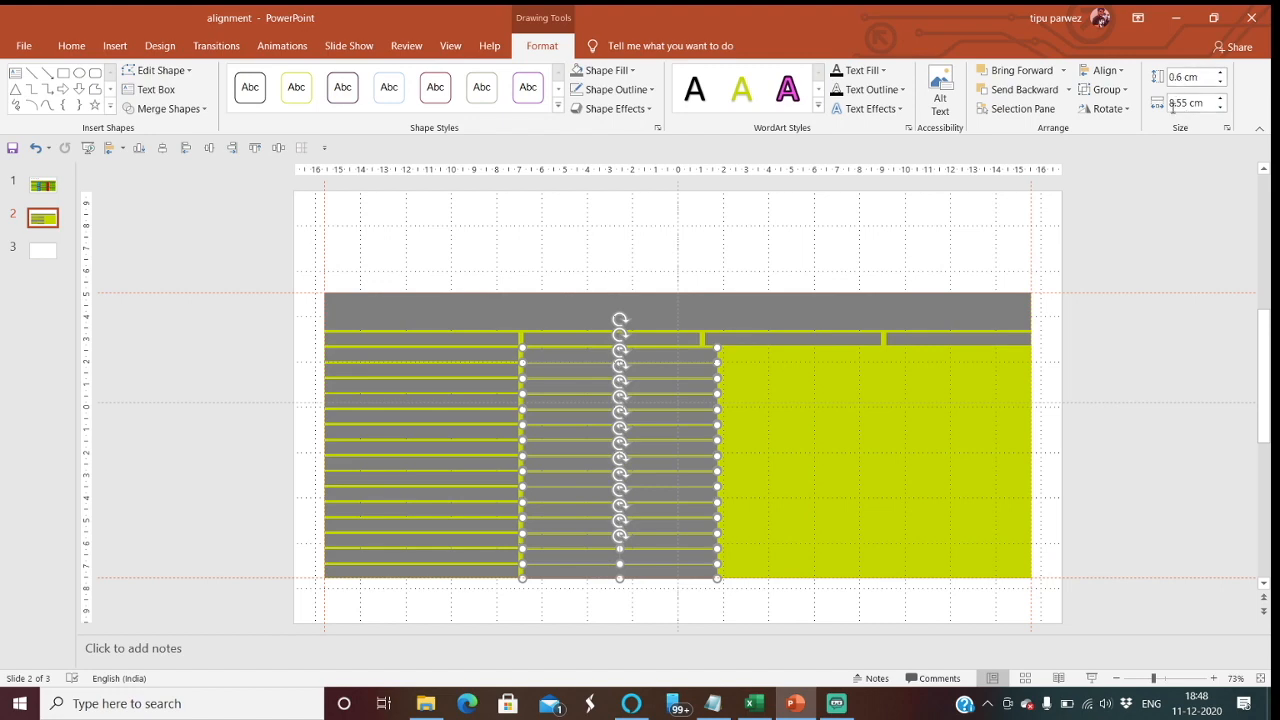
{"action": "left_click", "coordinate": [1180, 390]}
{"action": "left_click", "coordinate": [660, 340]}
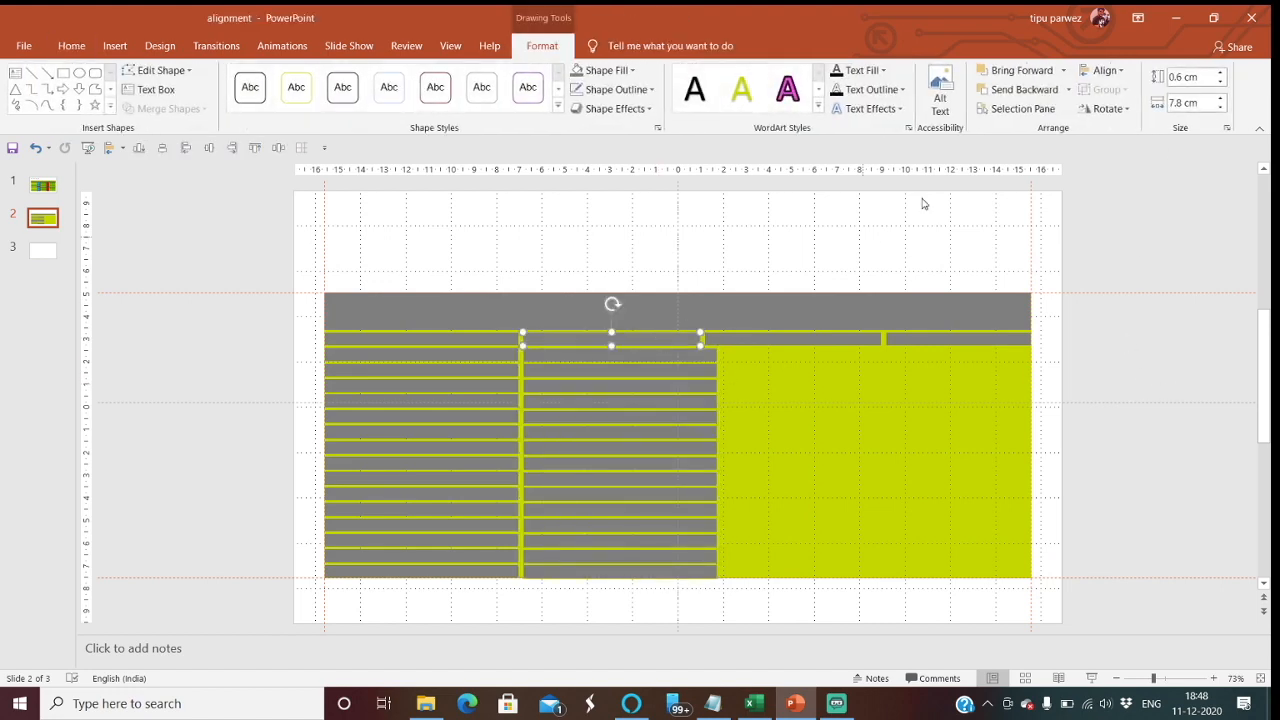
{"action": "left_click_drag", "start_coordinate": [742, 603], "coordinate": [521, 347]}
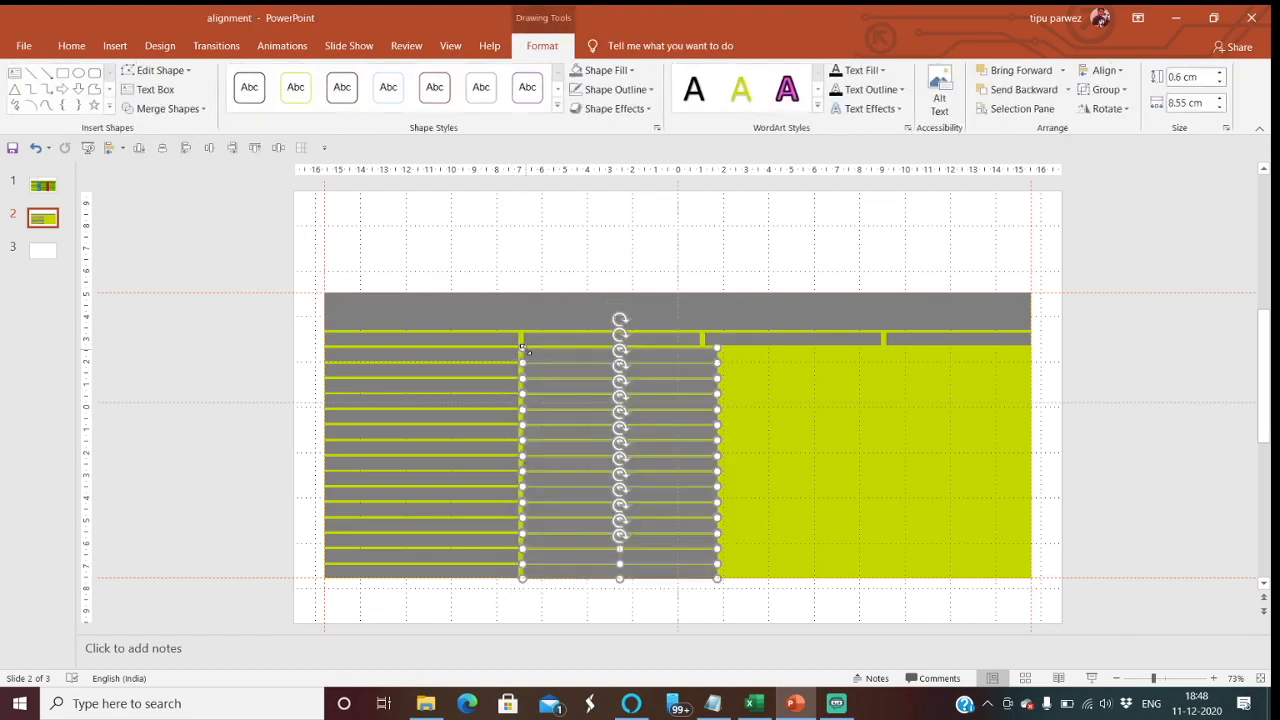
{"action": "left_click", "coordinate": [1184, 103]}
{"action": "left_click", "coordinate": [1187, 103]}
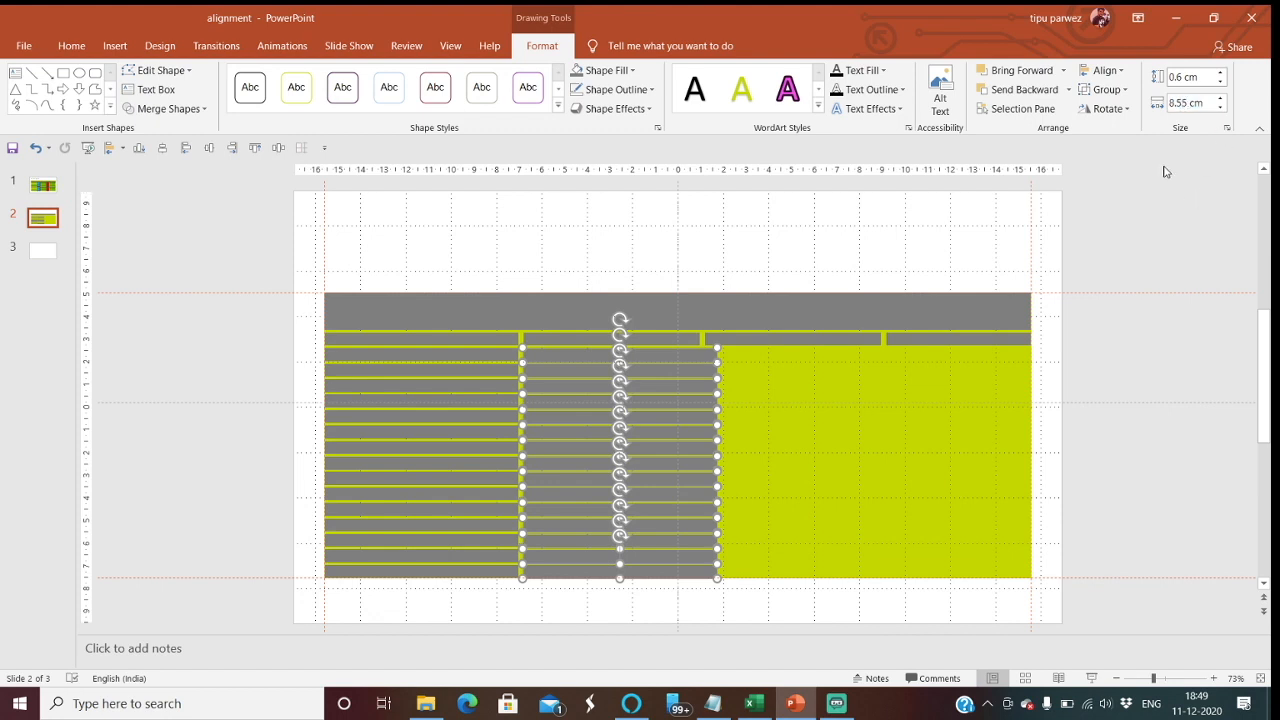
{"action": "key", "text": "BackSpace"}
{"action": "key", "text": "BackSpace"}
{"action": "key", "text": "BackSpace"}
{"action": "key", "text": "BackSpace"}
{"action": "type", "text": "7.8"}
{"action": "key", "text": "Return"}
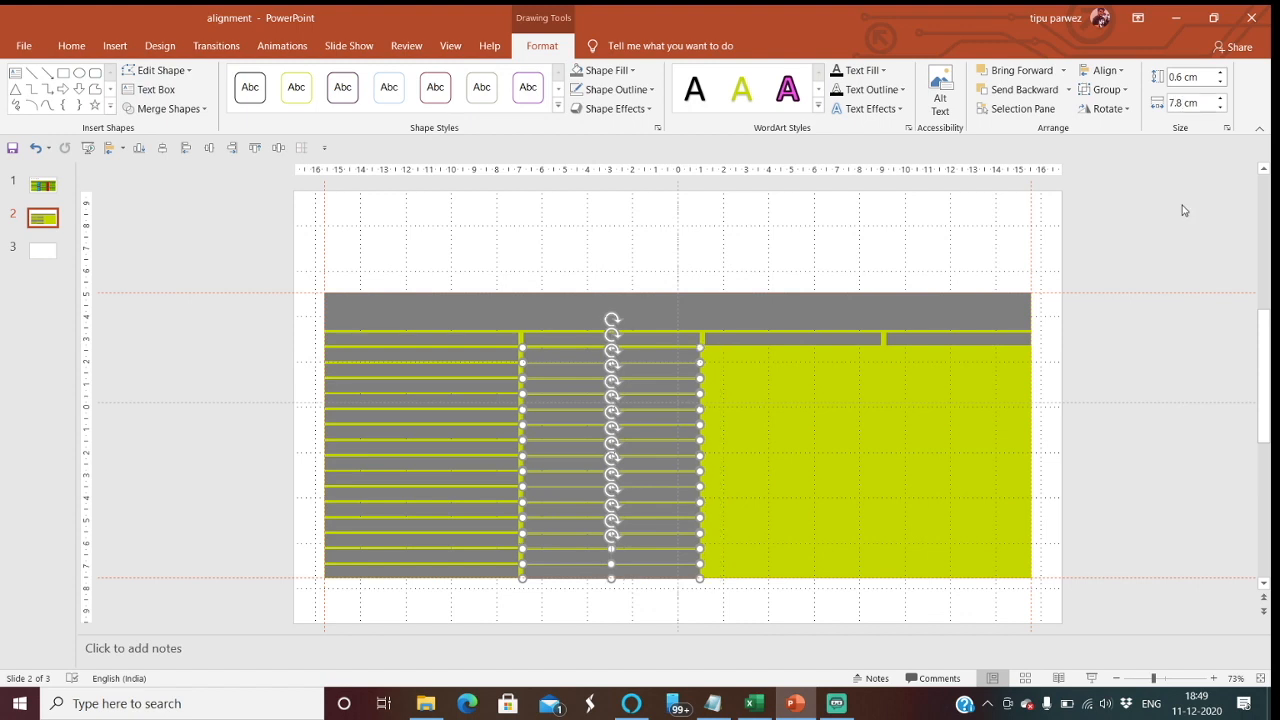
{"action": "left_click", "coordinate": [1217, 487]}
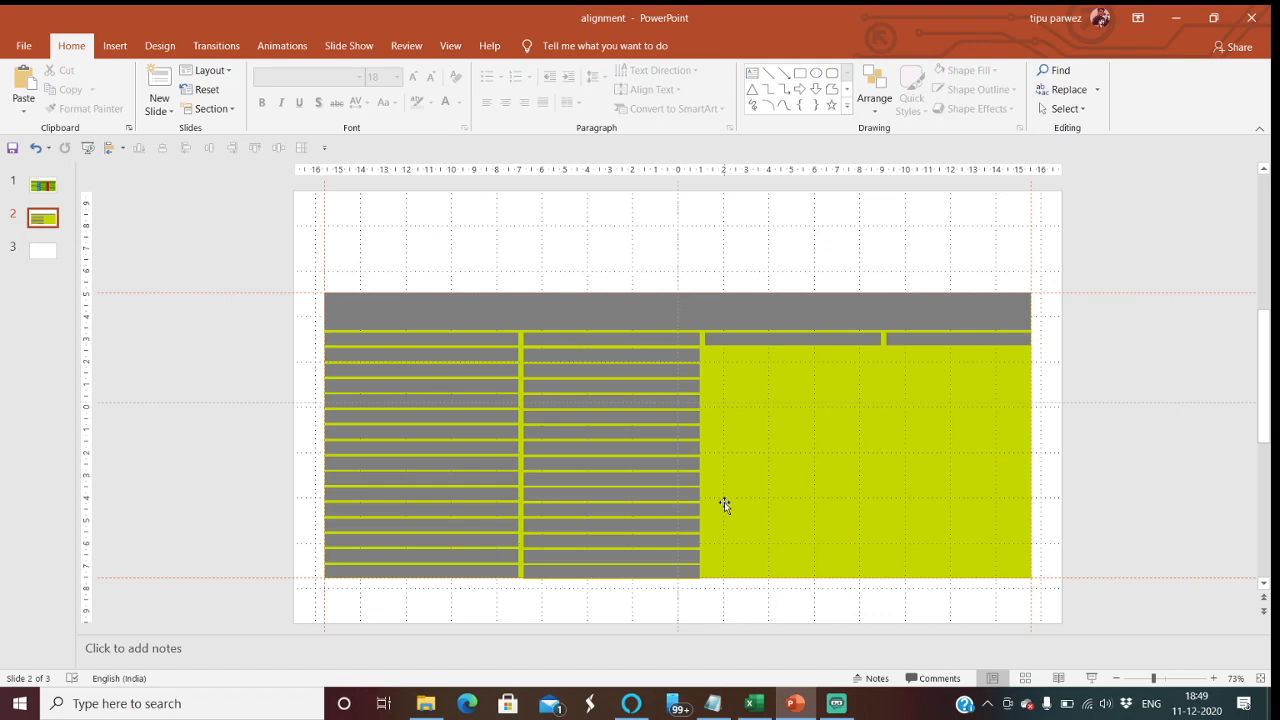
- Copy the second column's bars into the third and fourth columns, shifting the fourth column's copies up beyond the green block's top edge
{"action": "left_click_drag", "start_coordinate": [710, 598], "coordinate": [508, 343]}
{"action": "key", "text": "ctrl+c"}
{"action": "key", "text": "ctrl+v"}
{"action": "left_click_drag", "start_coordinate": [577, 434], "coordinate": [943, 446]}
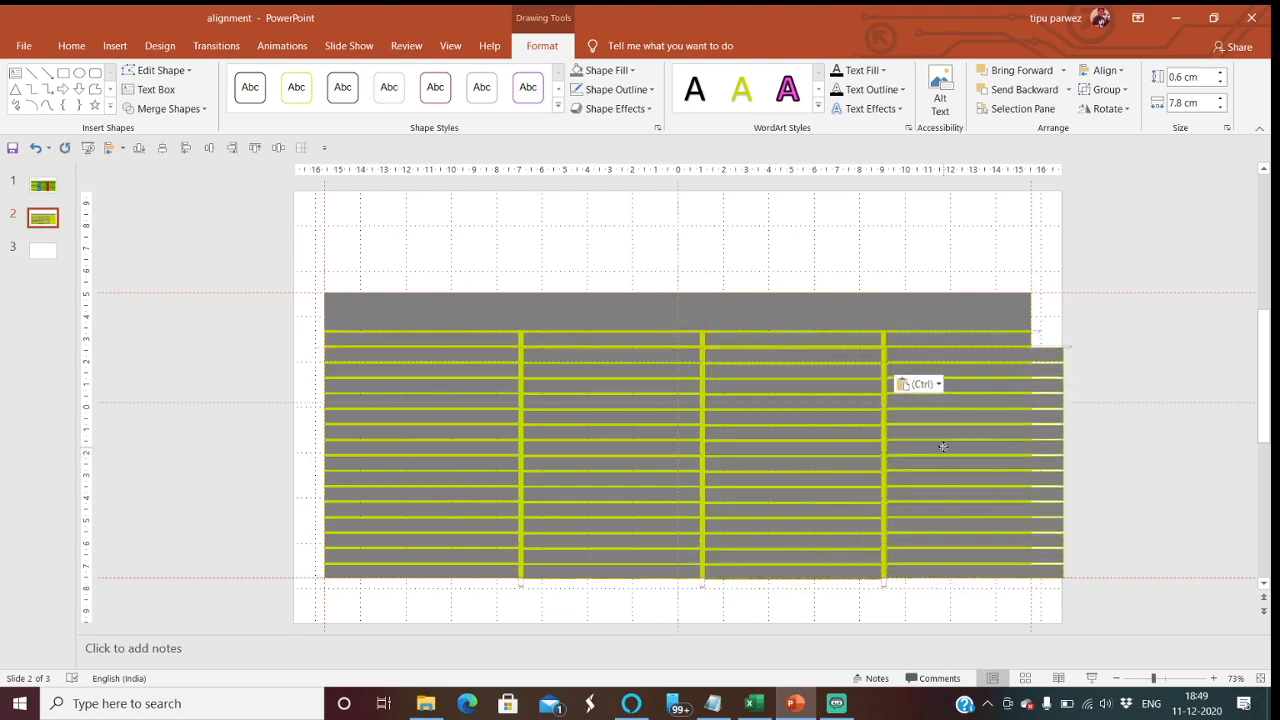
{"action": "left_click_drag", "start_coordinate": [943, 446], "coordinate": [958, 344]}
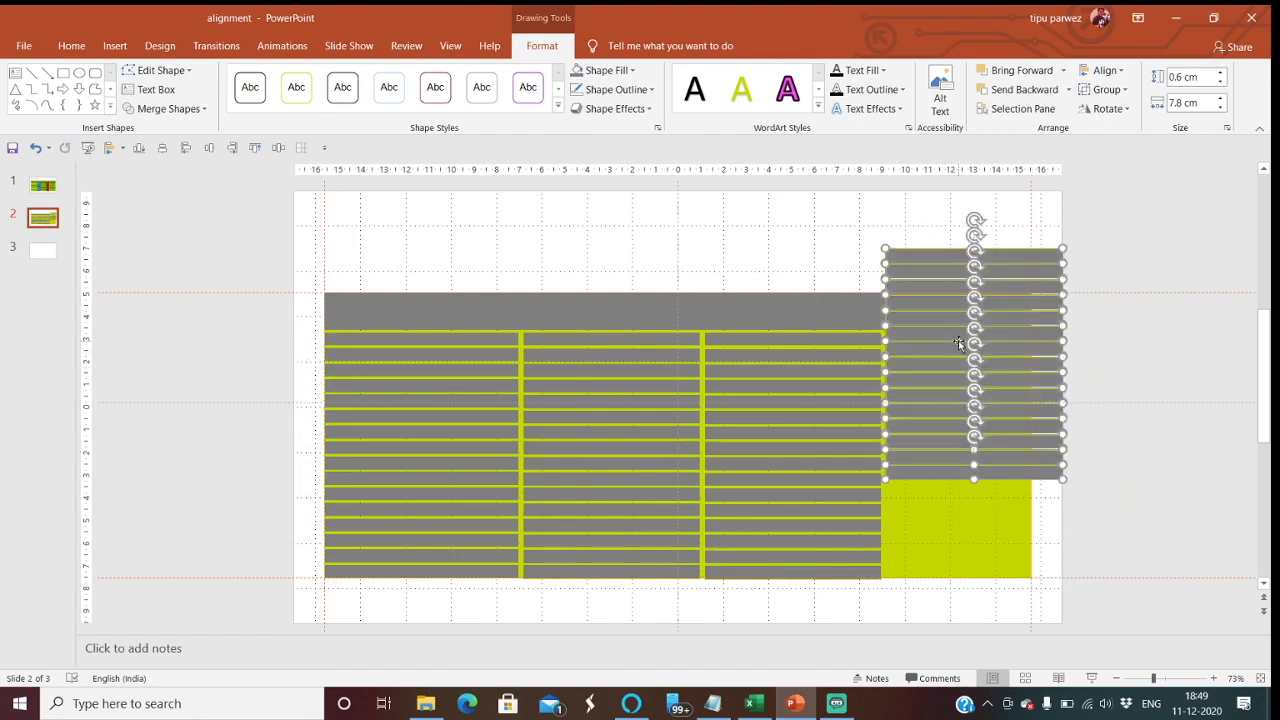
- Group the raised fourth-column bars, leaving the top row's last bar out of the selection
{"action": "key", "text": "ctrl+a"}
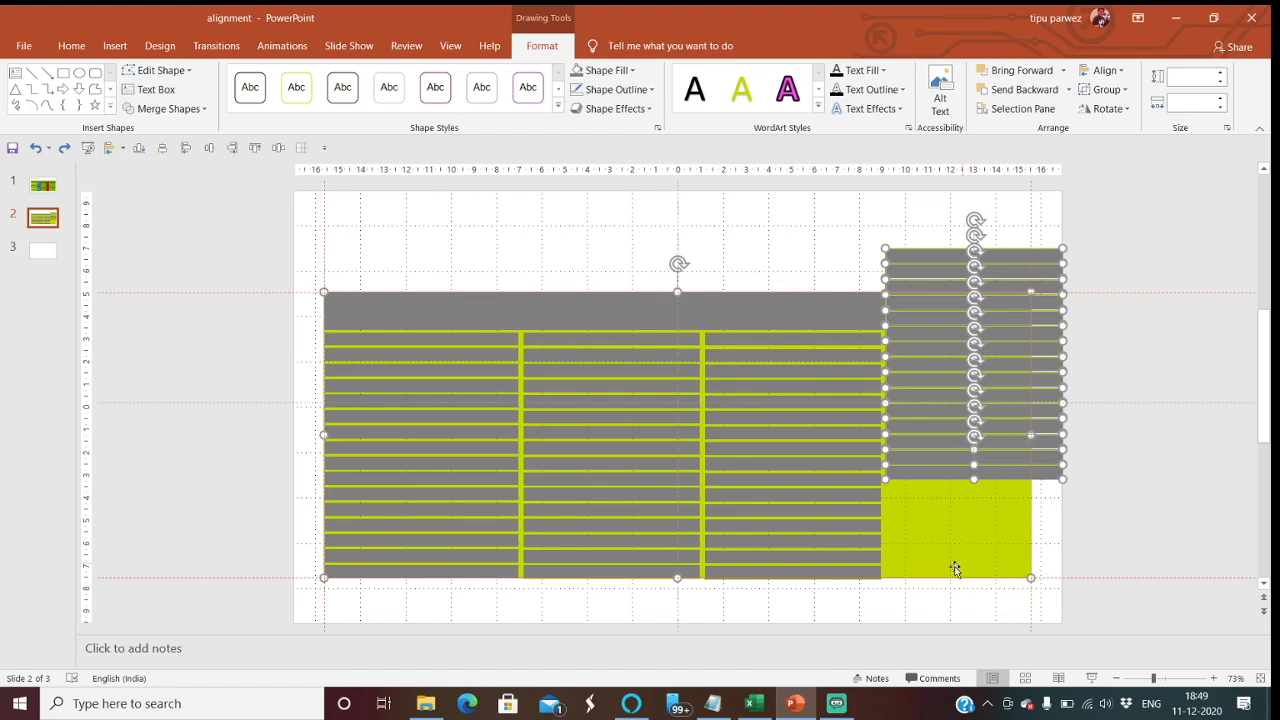
{"action": "left_click_drag", "start_coordinate": [1152, 530], "coordinate": [872, 228]}
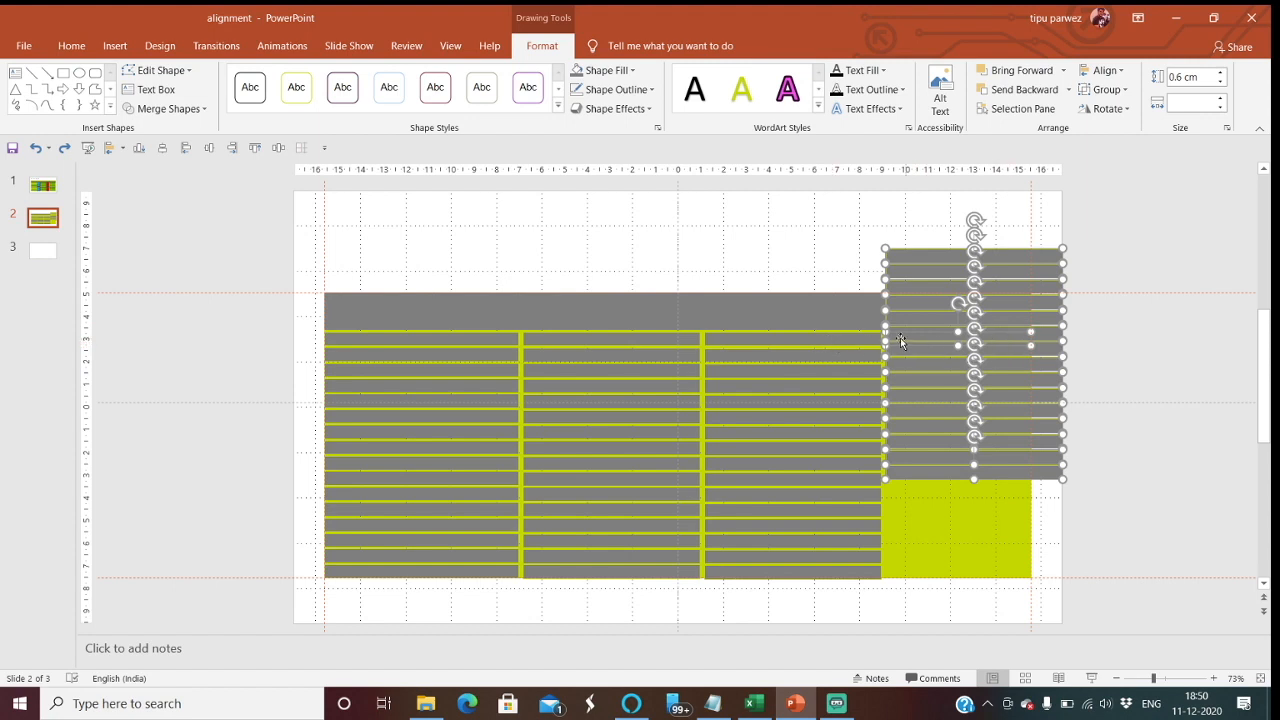
{"action": "left_click", "coordinate": [1010, 333], "text": "shift"}
{"action": "key", "text": "ctrl+g"}
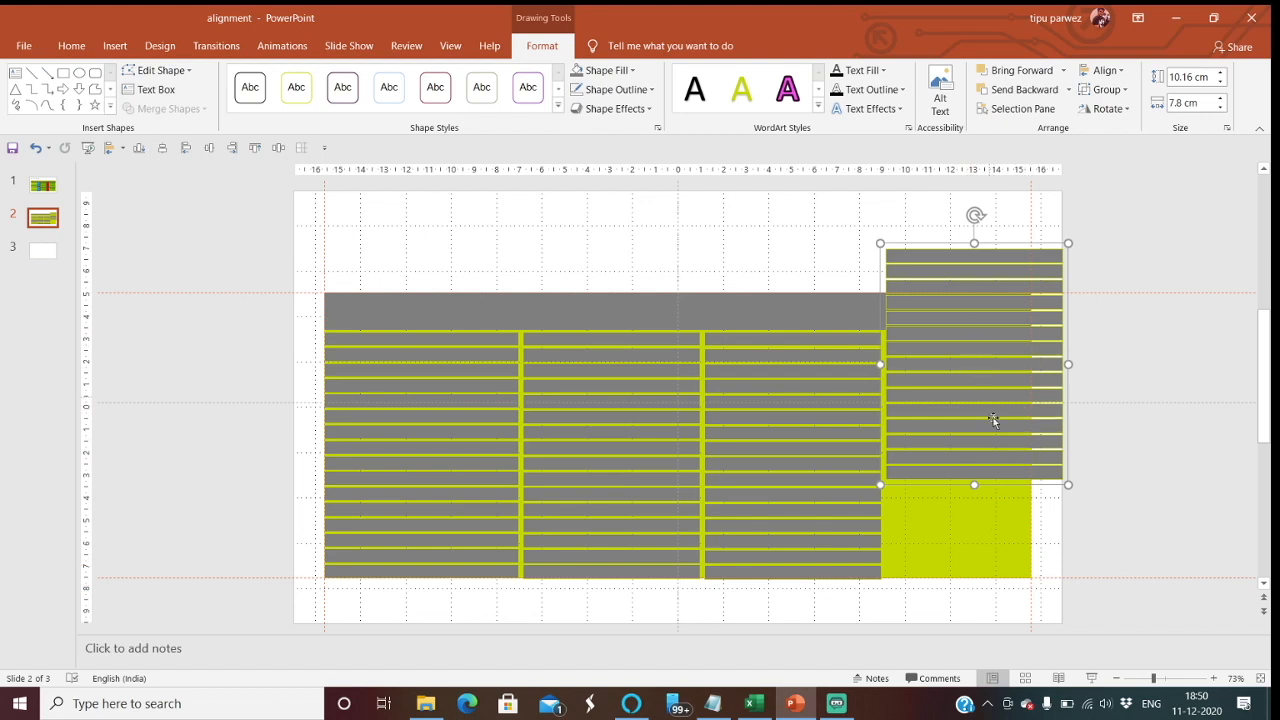
- Try bottom-aligning the grouped fourth column with the green block, undo the alignment and ungroup the bars
{"action": "left_click", "coordinate": [976, 560], "text": "shift"}
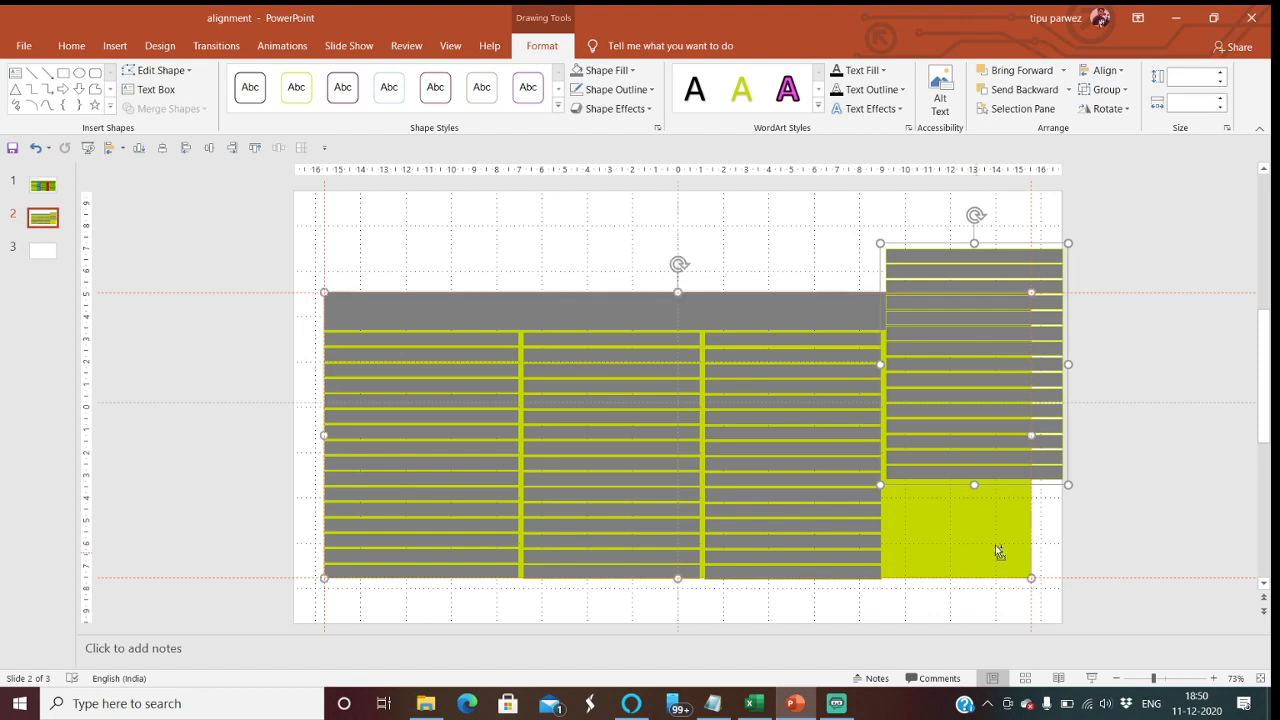
{"action": "left_click", "coordinate": [1103, 70]}
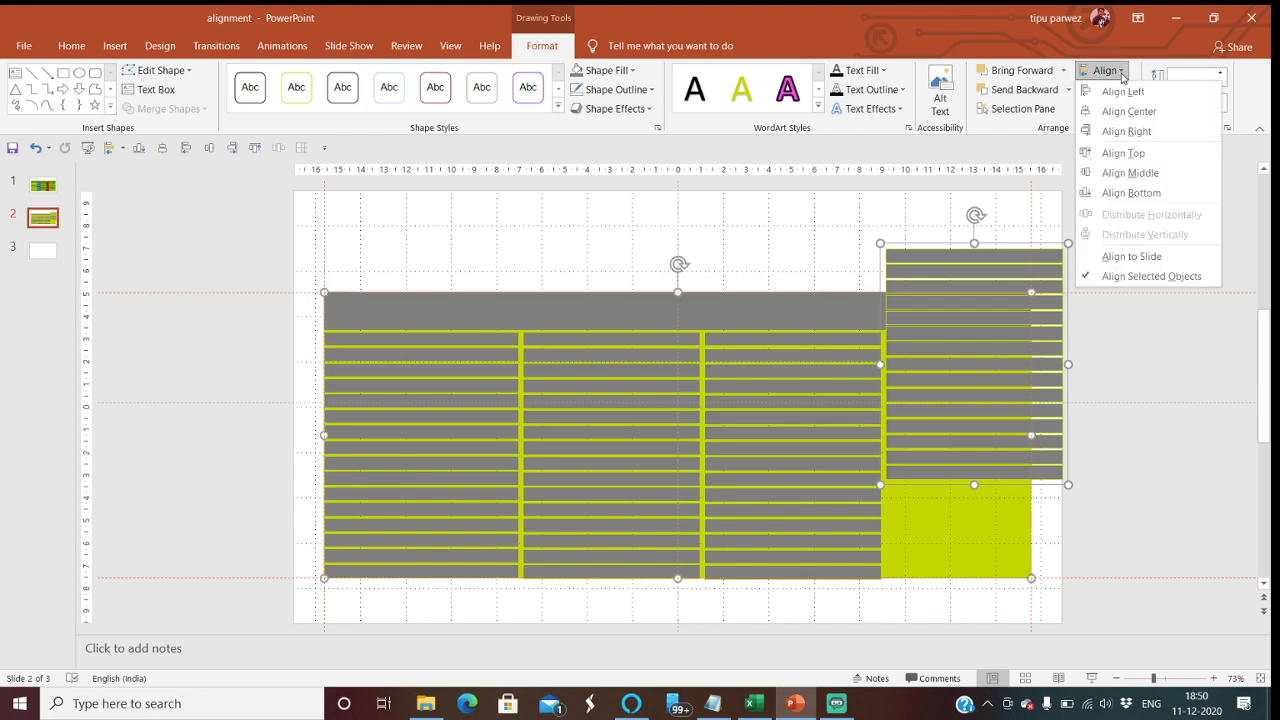
{"action": "left_click", "coordinate": [1146, 192]}
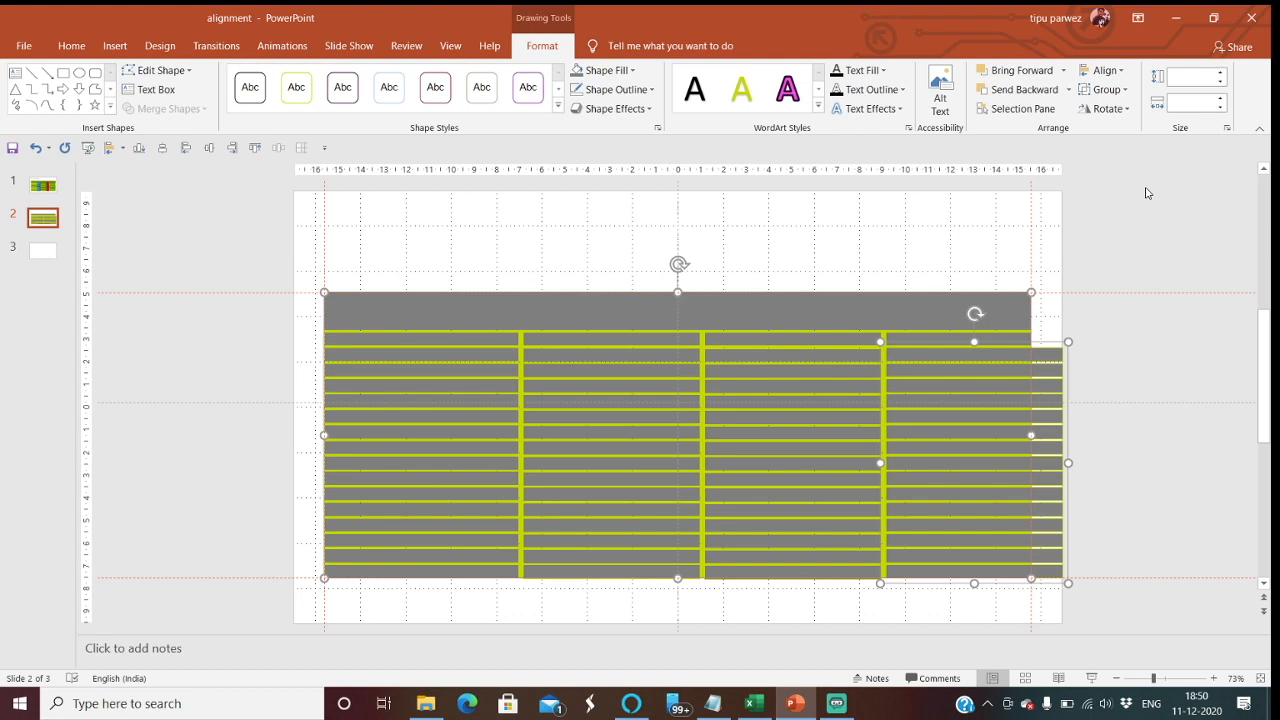
{"action": "key", "text": "ctrl+z"}
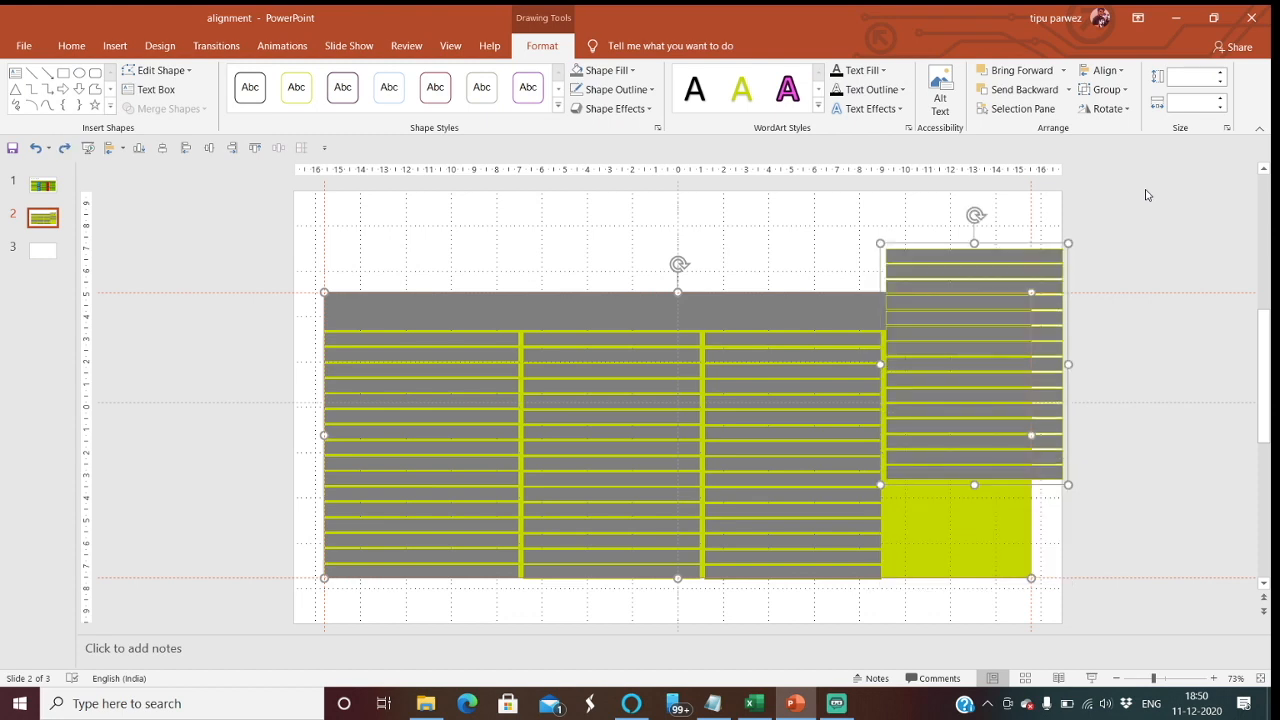
{"action": "key", "text": "ctrl+shift+g"}
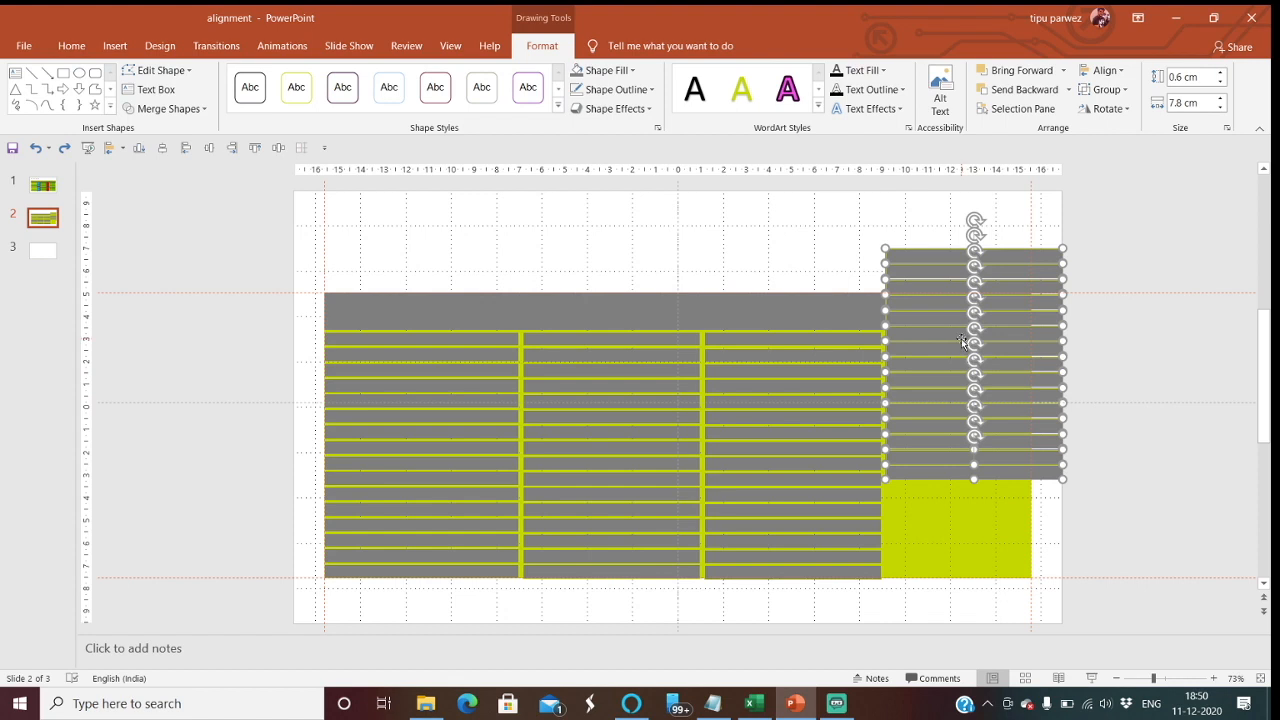
- Try bottom-aligning the ungrouped fourth-column bars with the green block, and undo the alignment
{"action": "left_click", "coordinate": [968, 563], "text": "shift"}
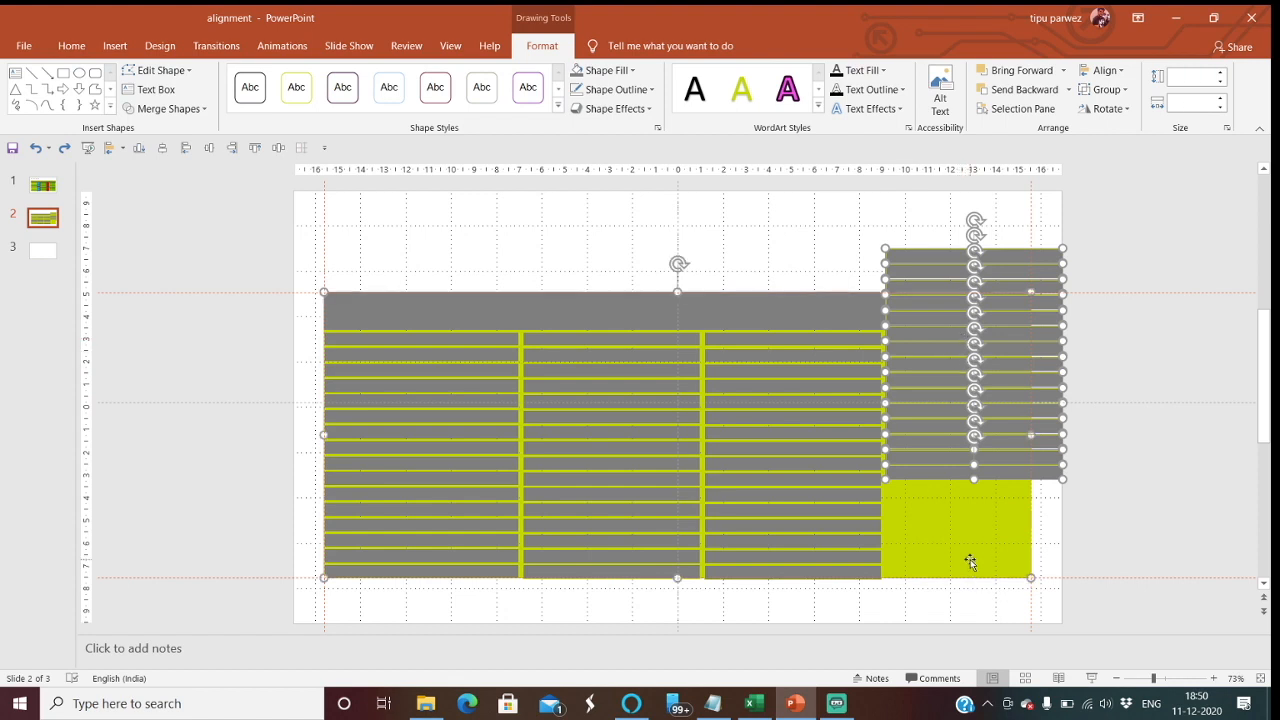
{"action": "left_click", "coordinate": [1104, 70]}
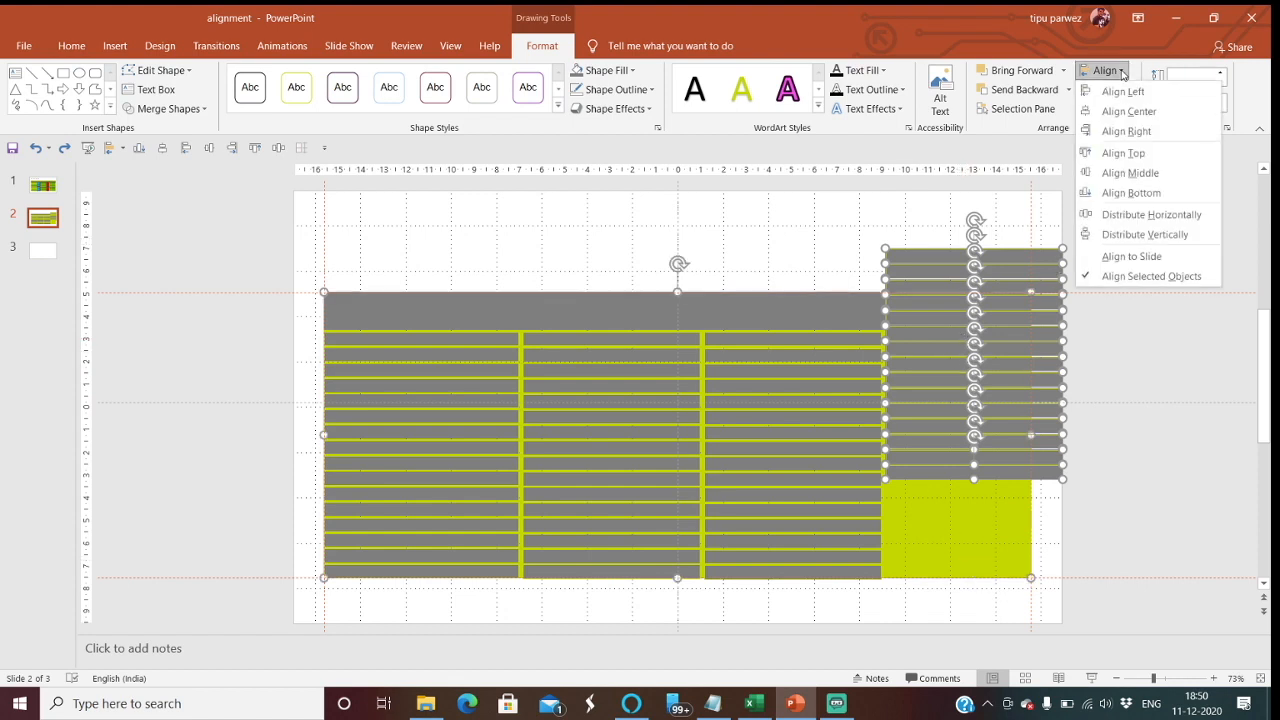
{"action": "left_click", "coordinate": [1140, 193]}
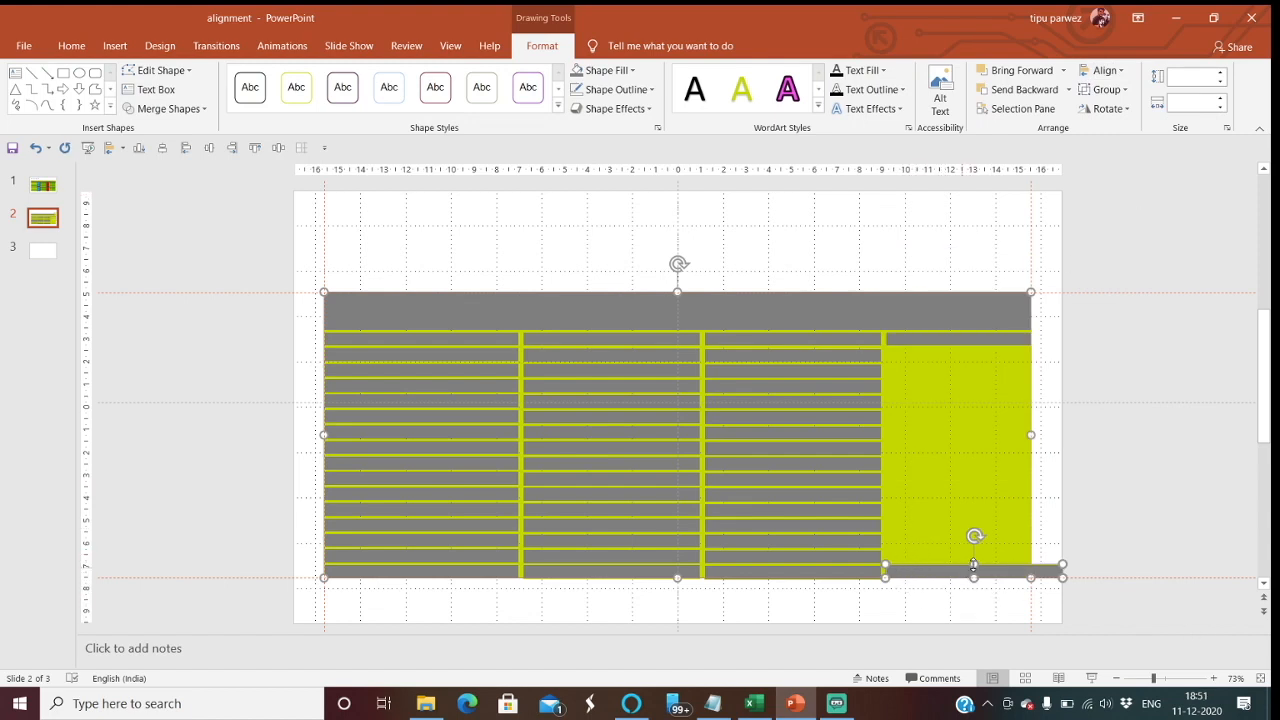
{"action": "key", "text": "ctrl+z"}
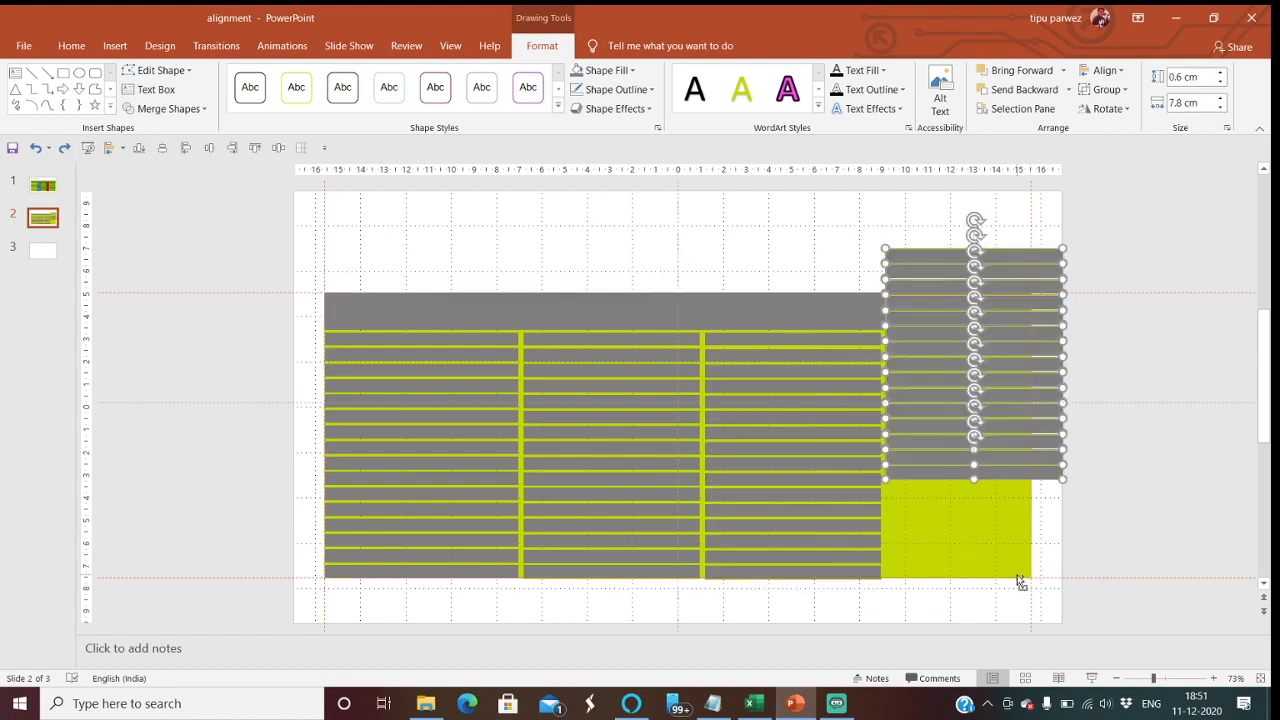
- Group the raised fourth-column bars and bottom-align the group with the green block
{"action": "key", "text": "ctrl+g"}
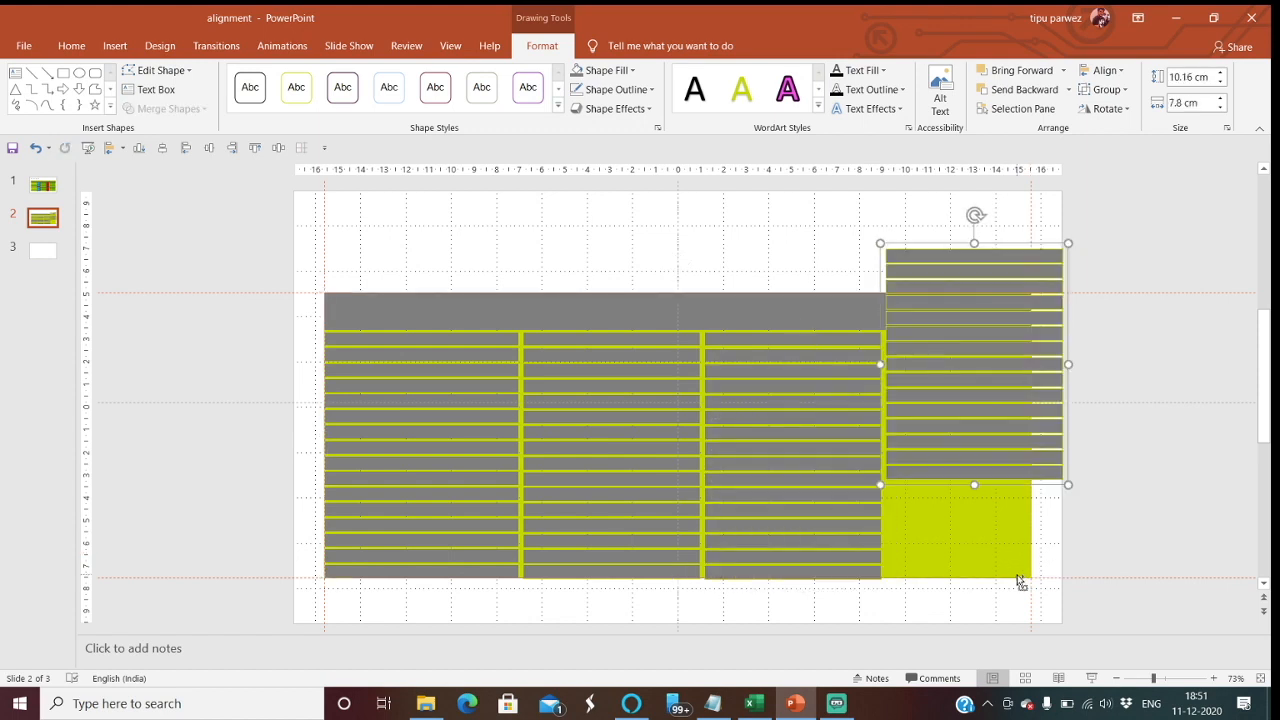
{"action": "left_click", "coordinate": [976, 535], "text": "shift"}
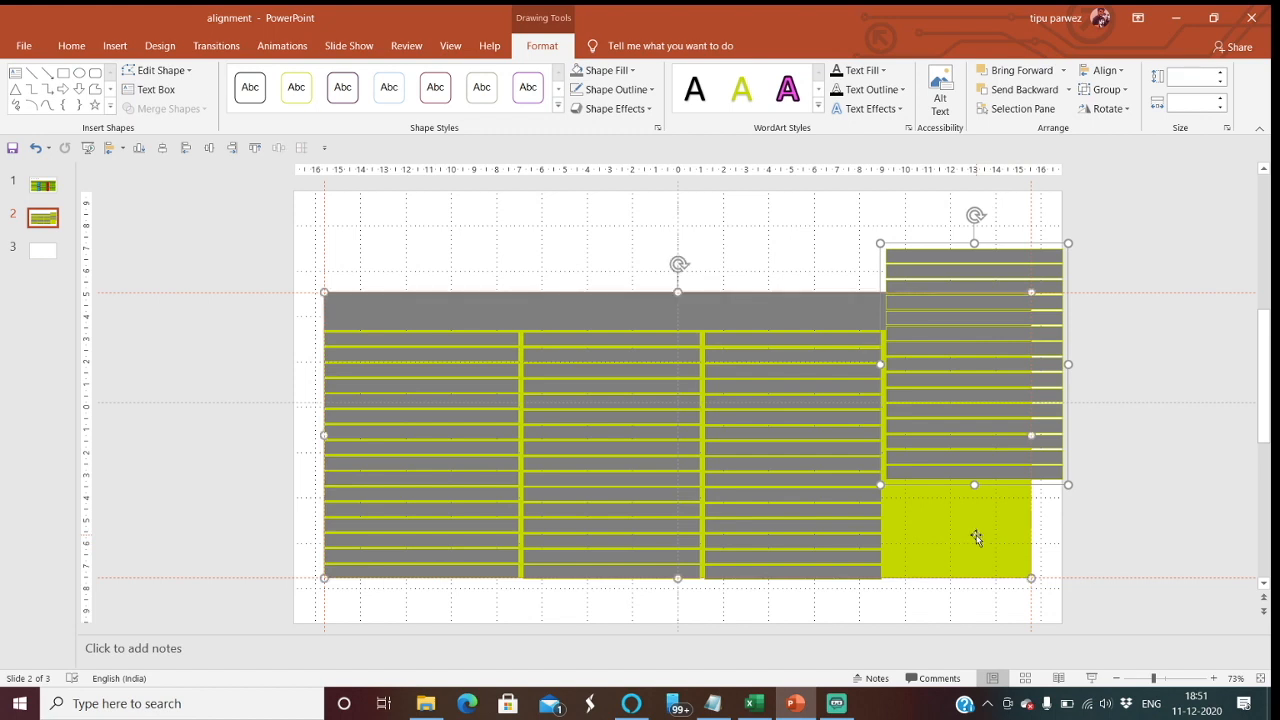
{"action": "left_click", "coordinate": [1124, 72]}
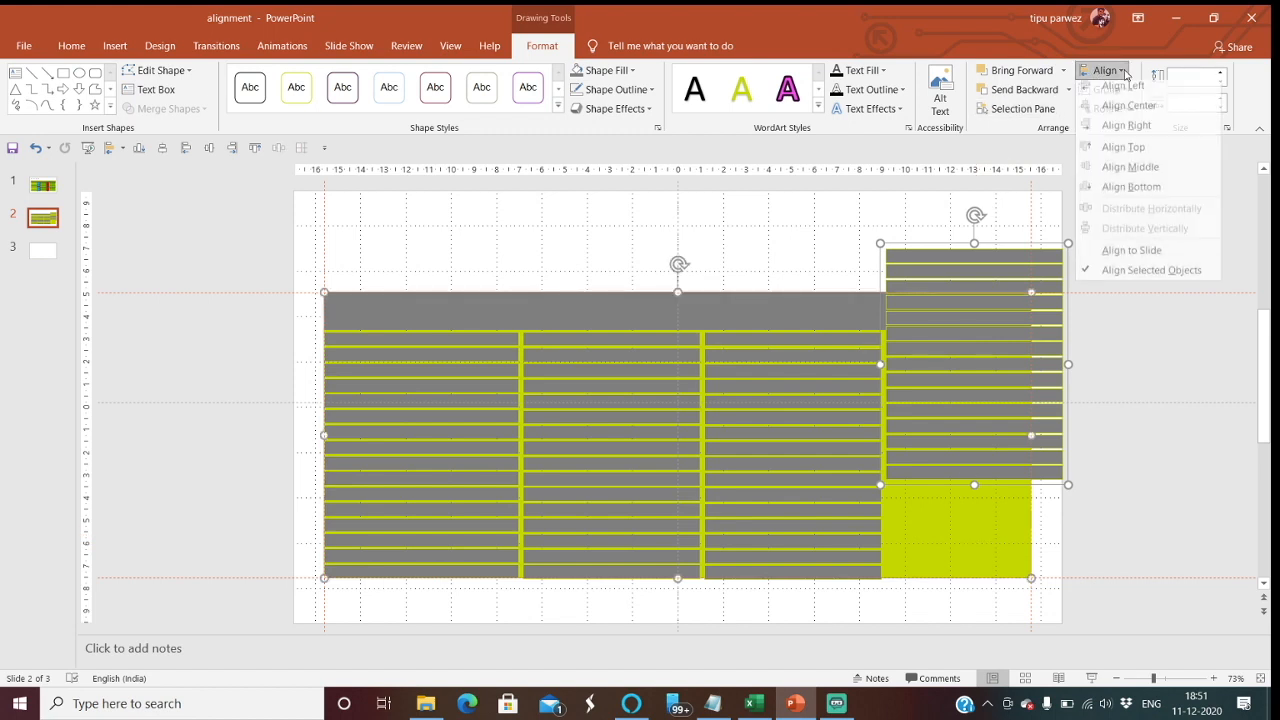
{"action": "left_click", "coordinate": [1135, 187]}
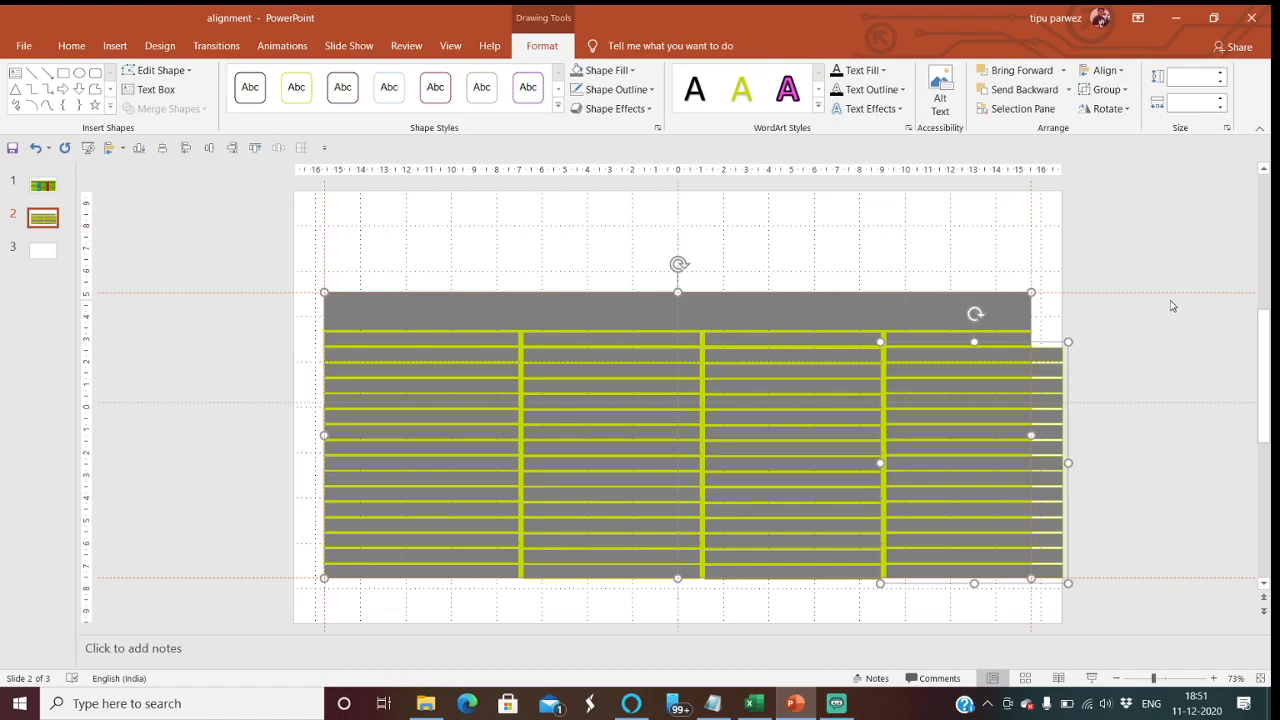
{"action": "left_click", "coordinate": [1163, 334]}
- Ungroup the aligned fourth-column bars
{"action": "left_click", "coordinate": [1013, 388]}
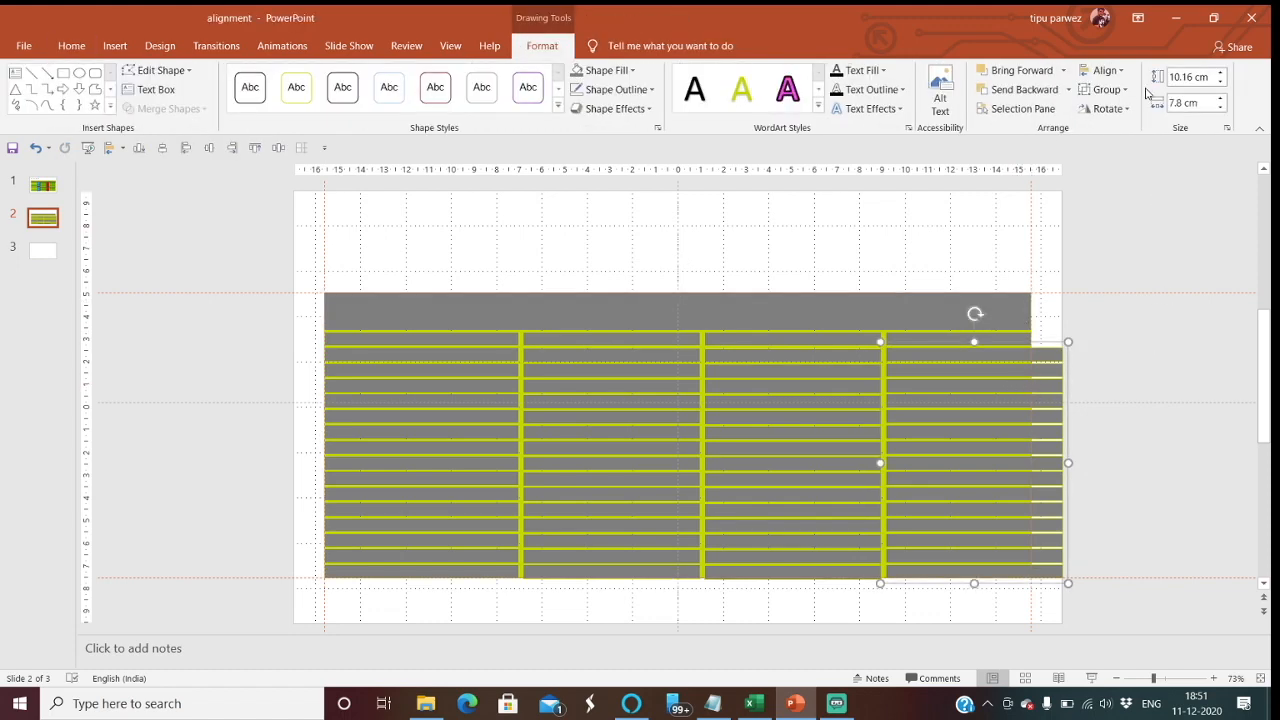
{"action": "left_click", "coordinate": [1106, 89]}
{"action": "left_click", "coordinate": [1136, 155]}
{"action": "left_click", "coordinate": [1158, 314]}
- Set the width of the fourth-column bars below the top row to 6.4 cm
{"action": "left_click", "coordinate": [1012, 339]}
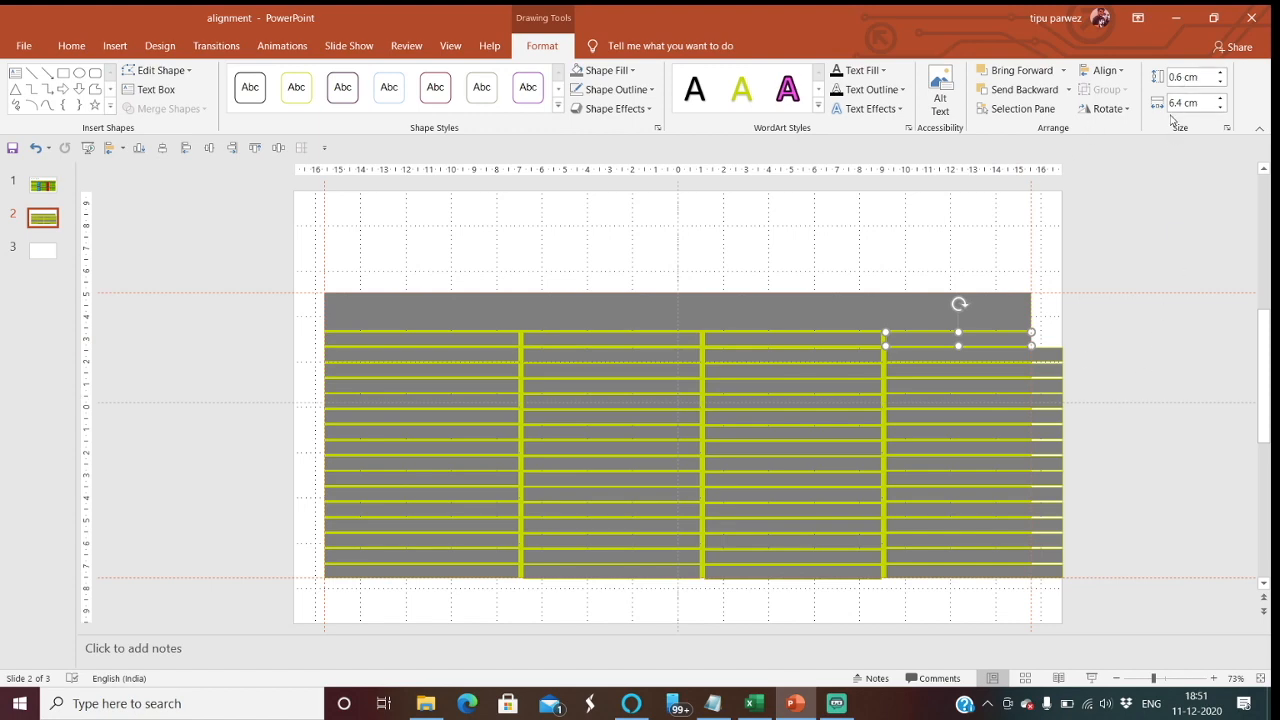
{"action": "left_click_drag", "start_coordinate": [1083, 605], "coordinate": [860, 347]}
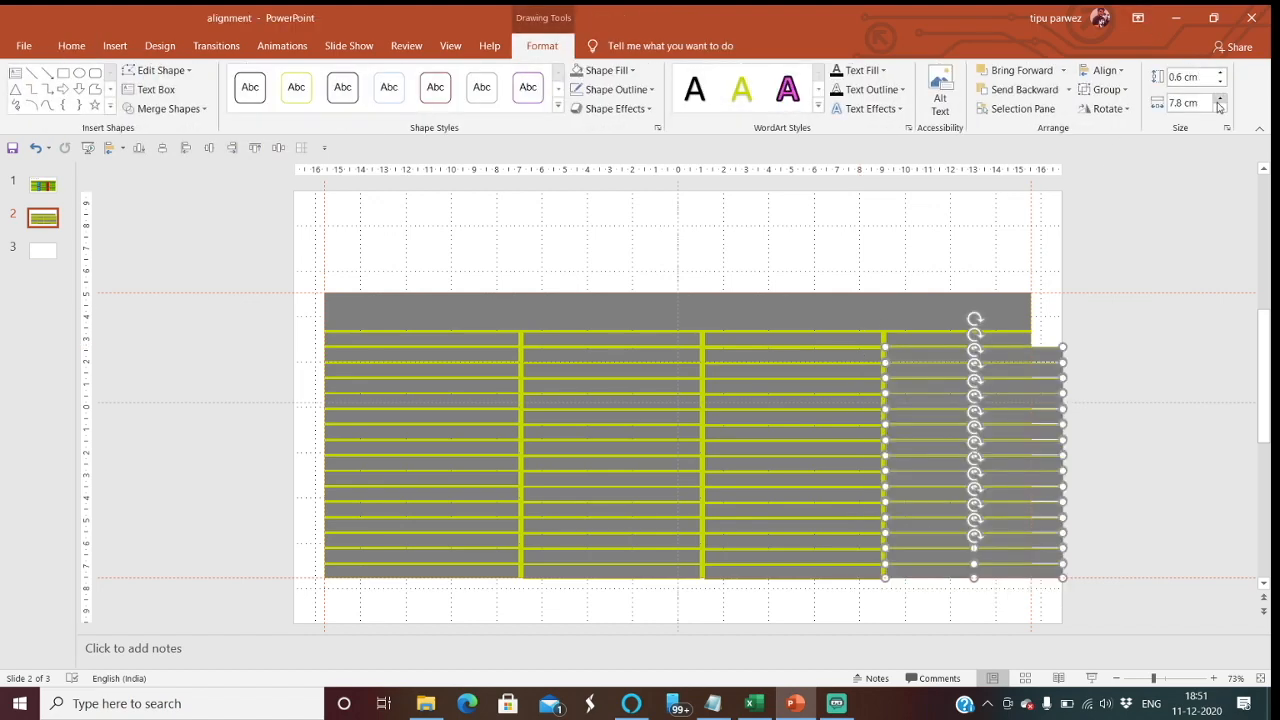
{"action": "left_click", "coordinate": [1183, 104]}
{"action": "left_click", "coordinate": [1175, 103]}
{"action": "key", "text": "BackSpace"}
{"action": "key", "text": "BackSpace"}
{"action": "key", "text": "BackSpace"}
{"action": "type", "text": "6.4"}
{"action": "key", "text": "Return"}
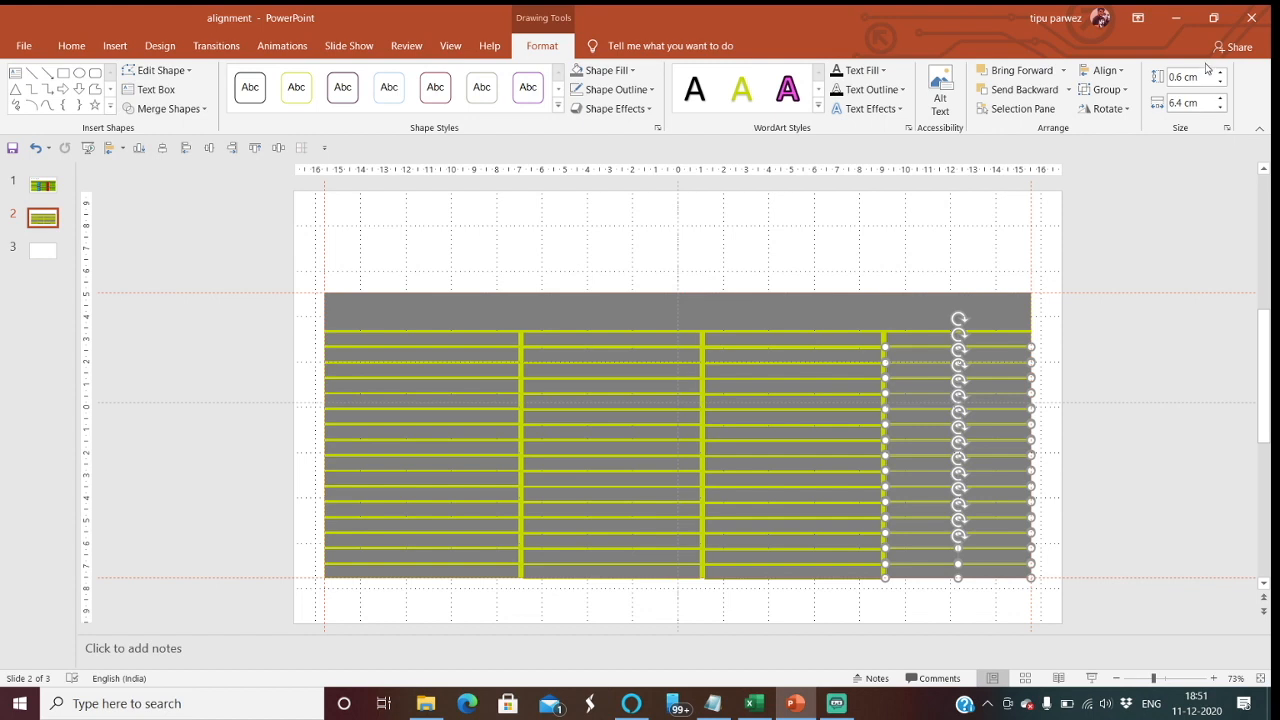
{"action": "left_click", "coordinate": [1085, 240]}
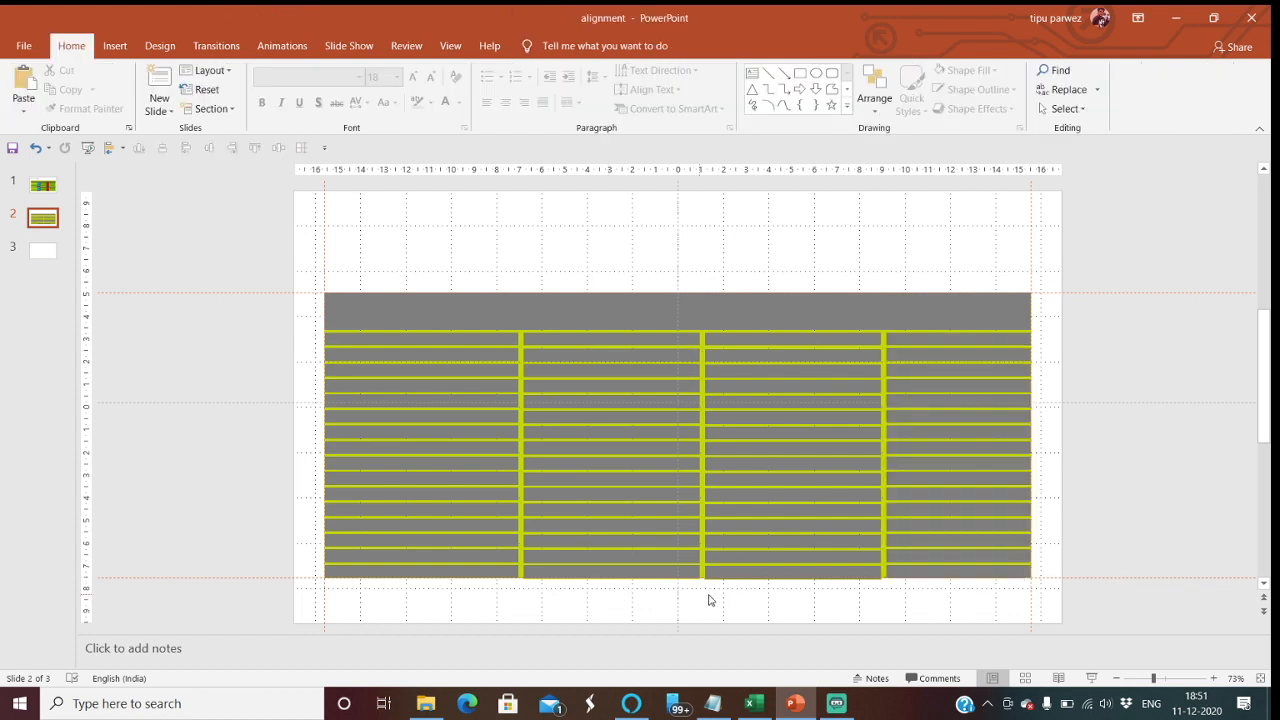
- Group the third-column bars, raise the group past the green block's top edge and bottom-align it with the green block
{"action": "left_click_drag", "start_coordinate": [894, 602], "coordinate": [700, 329]}
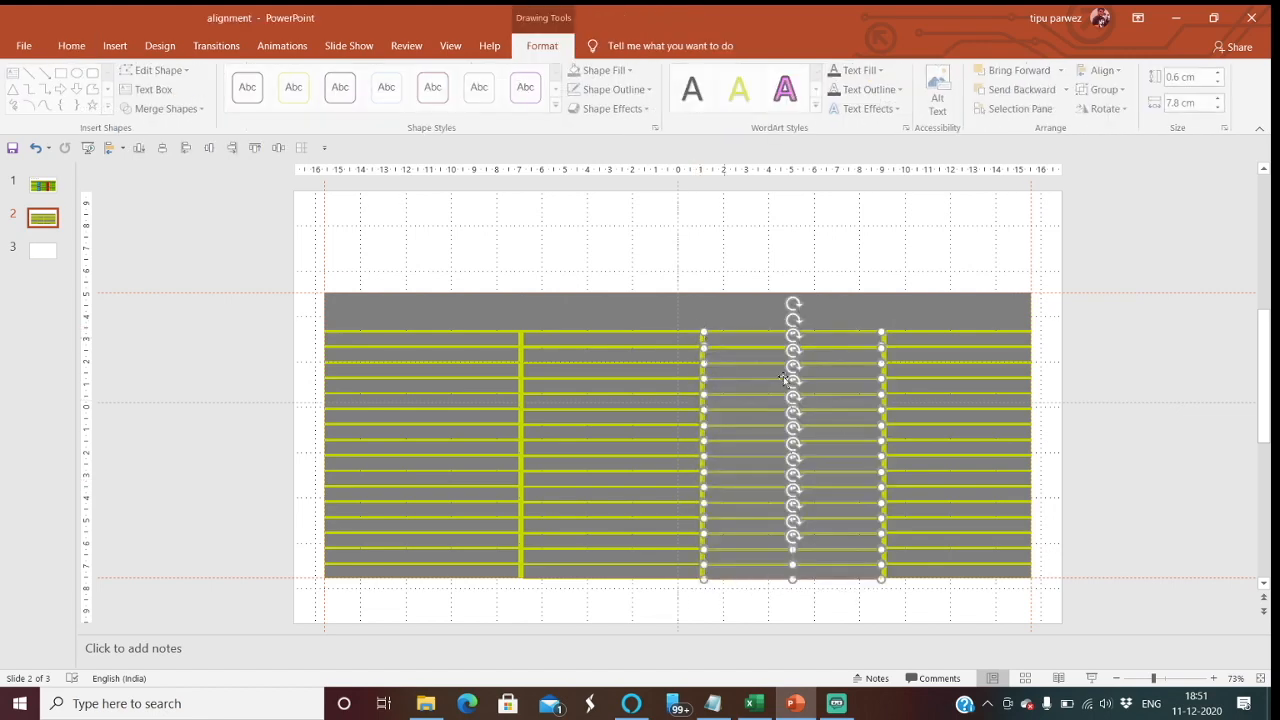
{"action": "key", "text": "ctrl+g"}
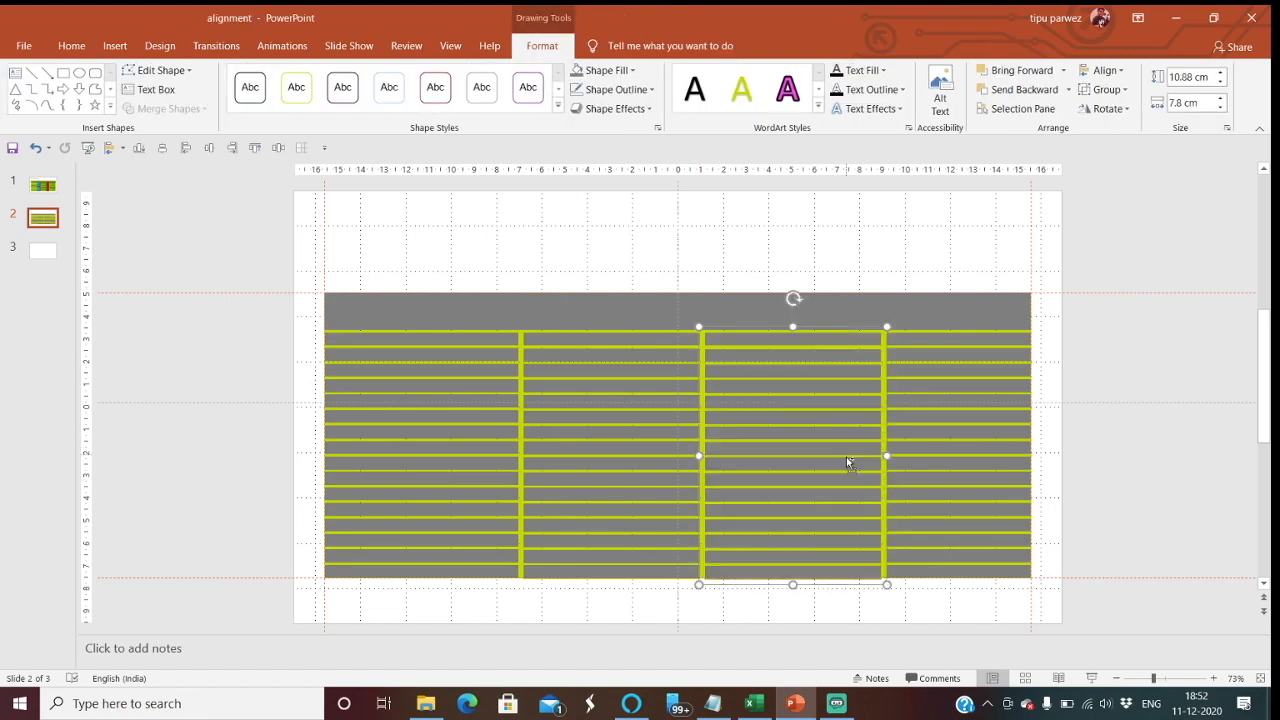
{"action": "left_click_drag", "start_coordinate": [829, 486], "coordinate": [829, 404]}
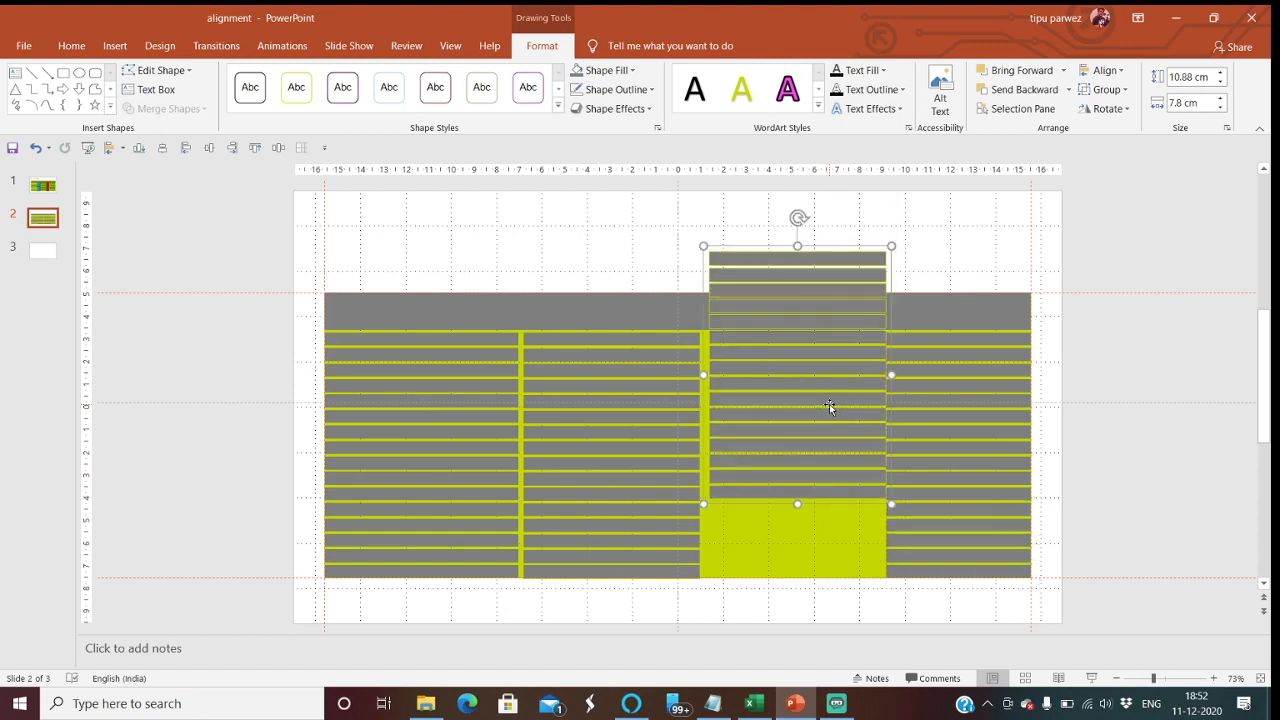
{"action": "left_click", "coordinate": [790, 550], "text": "shift"}
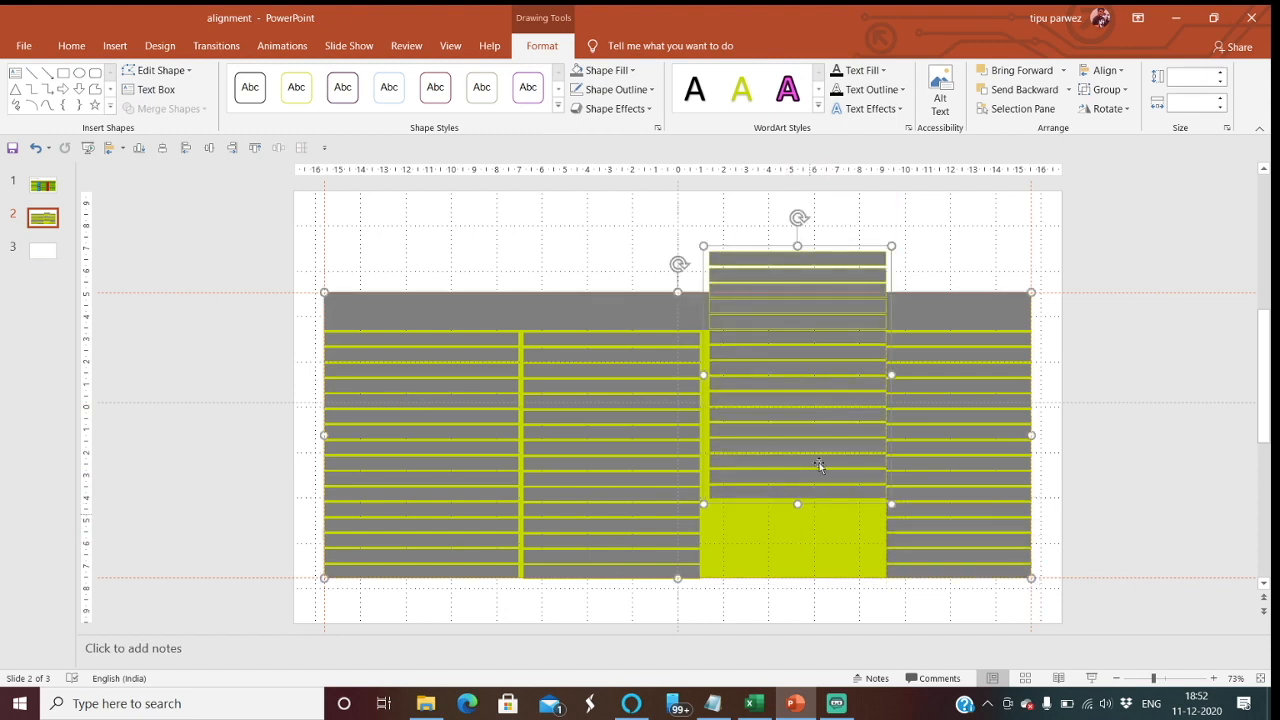
{"action": "left_click", "coordinate": [1104, 70]}
{"action": "left_click", "coordinate": [1140, 192]}
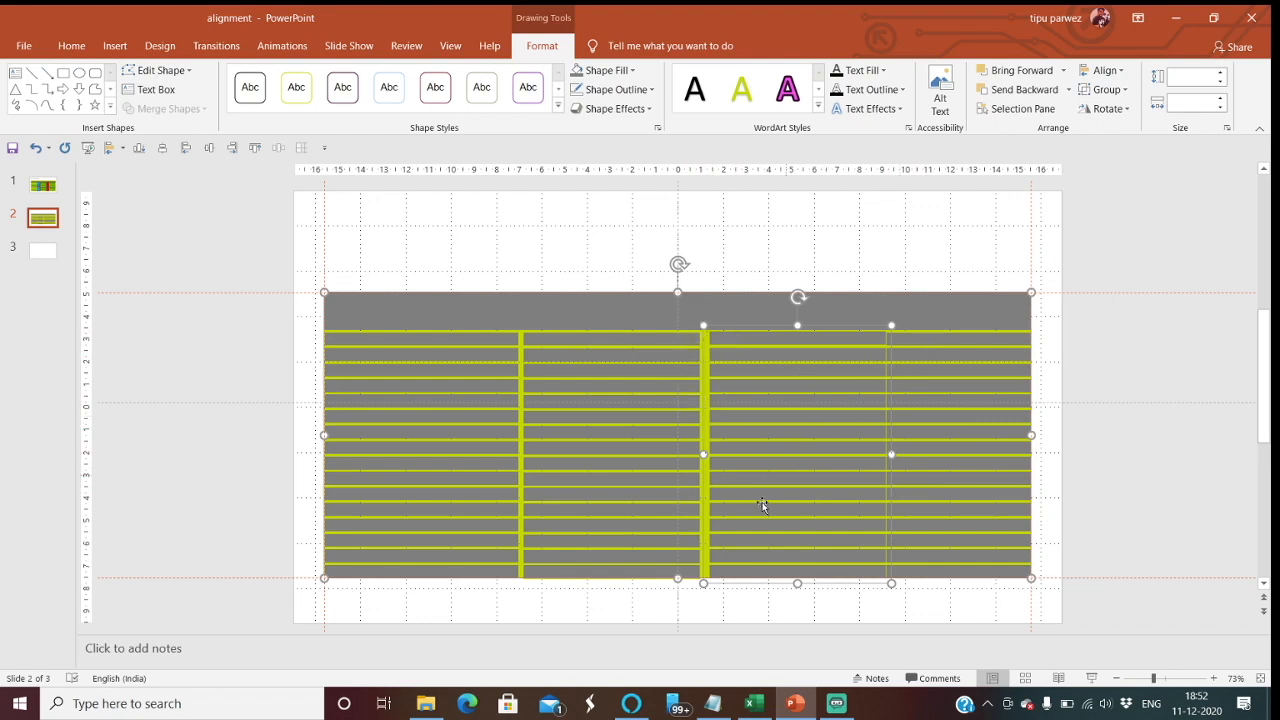
{"action": "left_click_drag", "start_coordinate": [772, 511], "coordinate": [758, 495]}
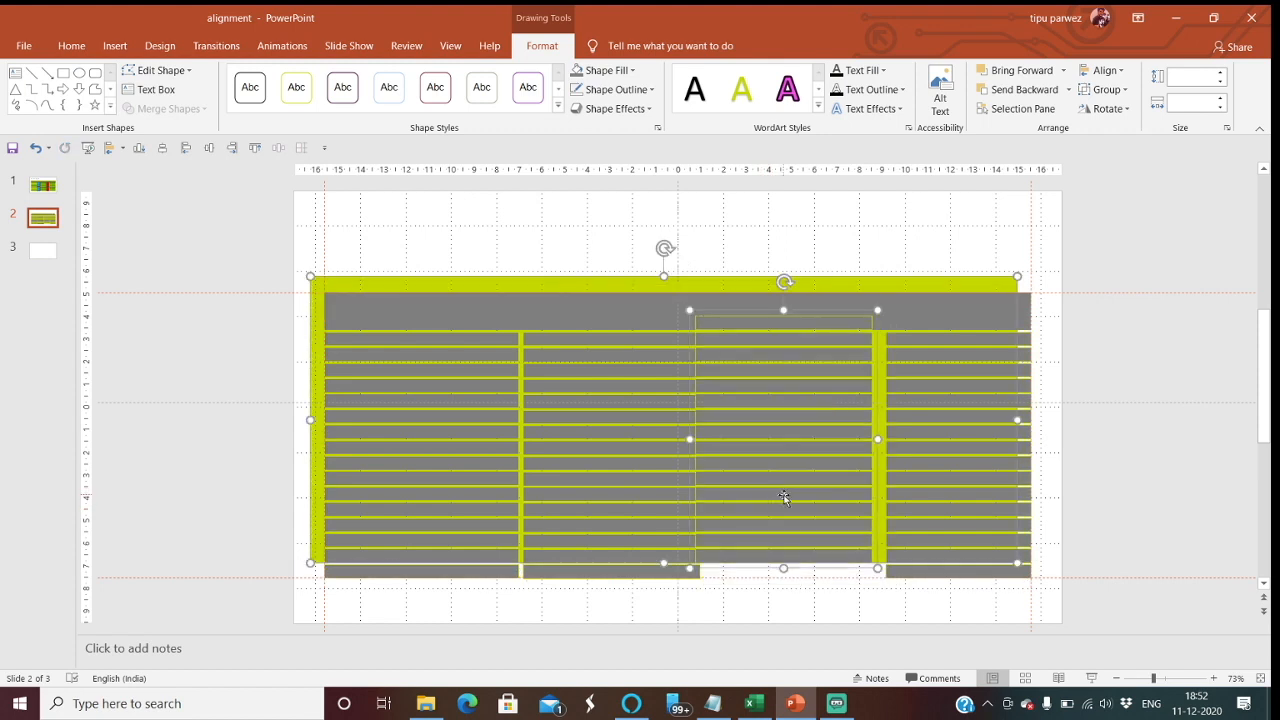
{"action": "key", "text": "ctrl+z"}
- Group the bars of the fourth, second and first columns, each column as its own group
{"action": "left_click", "coordinate": [983, 432]}
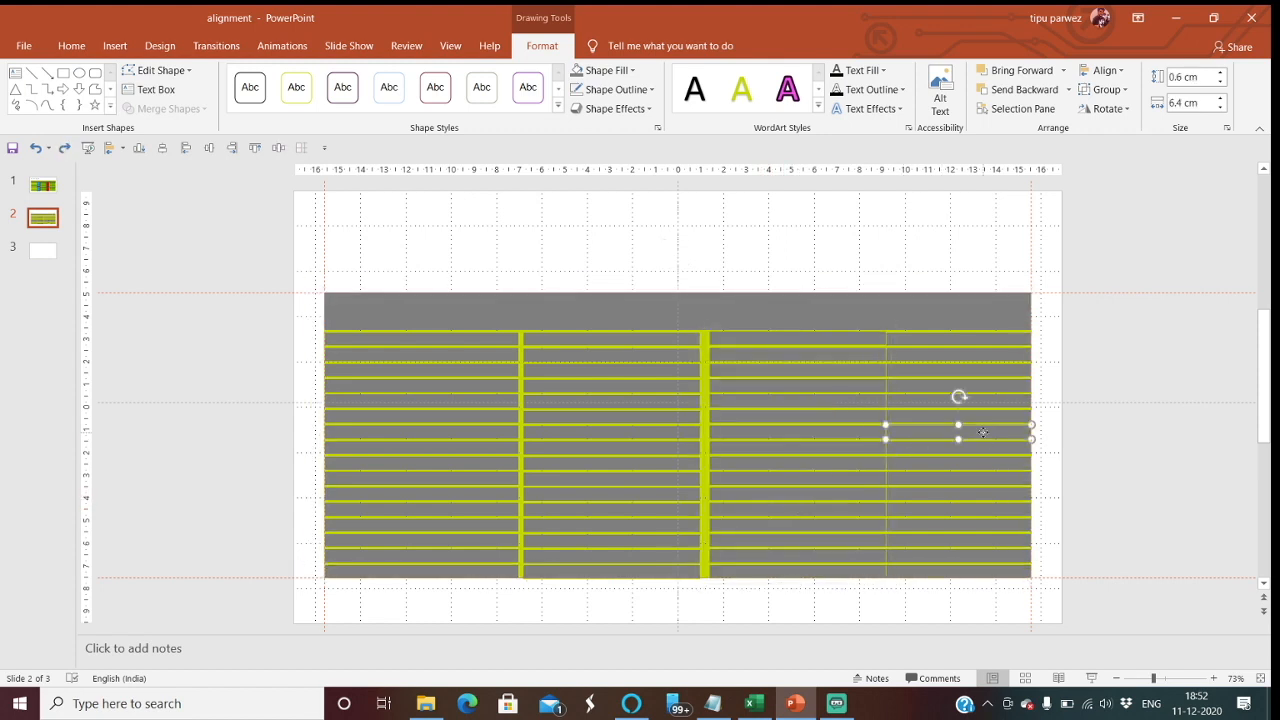
{"action": "left_click_drag", "start_coordinate": [1074, 613], "coordinate": [856, 308]}
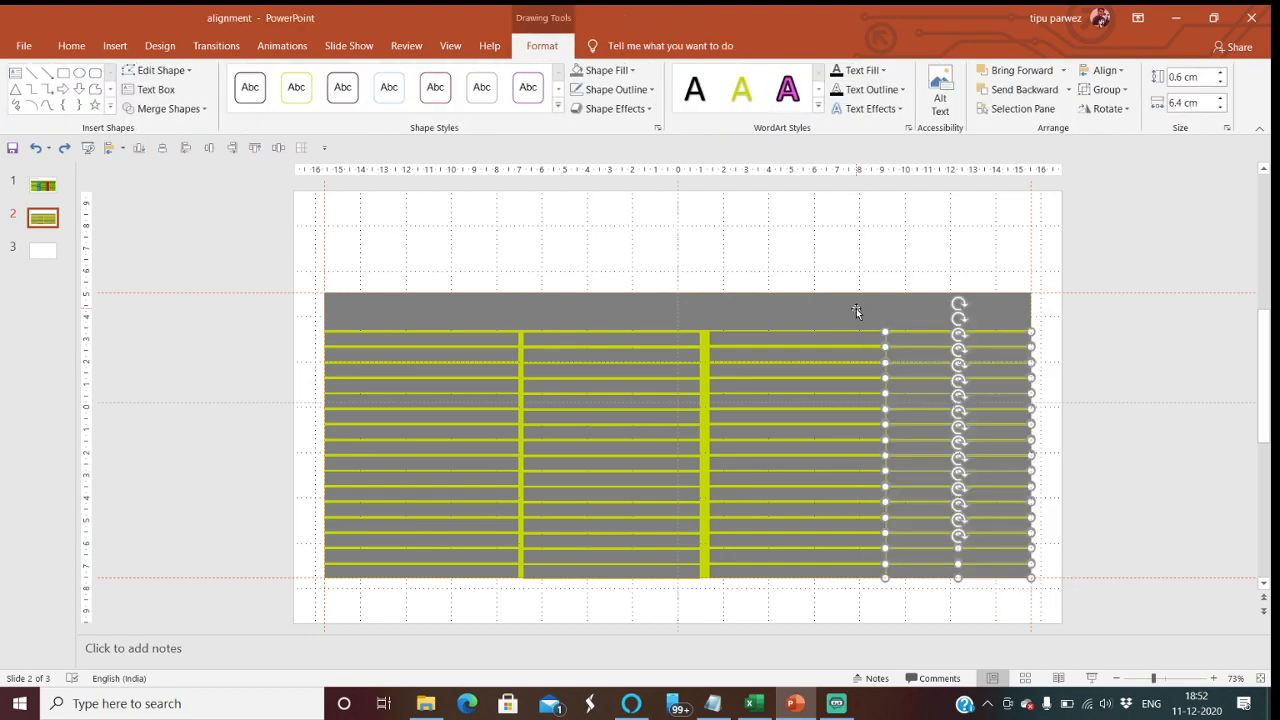
{"action": "left_click", "coordinate": [1121, 90]}
{"action": "left_click", "coordinate": [1118, 123]}
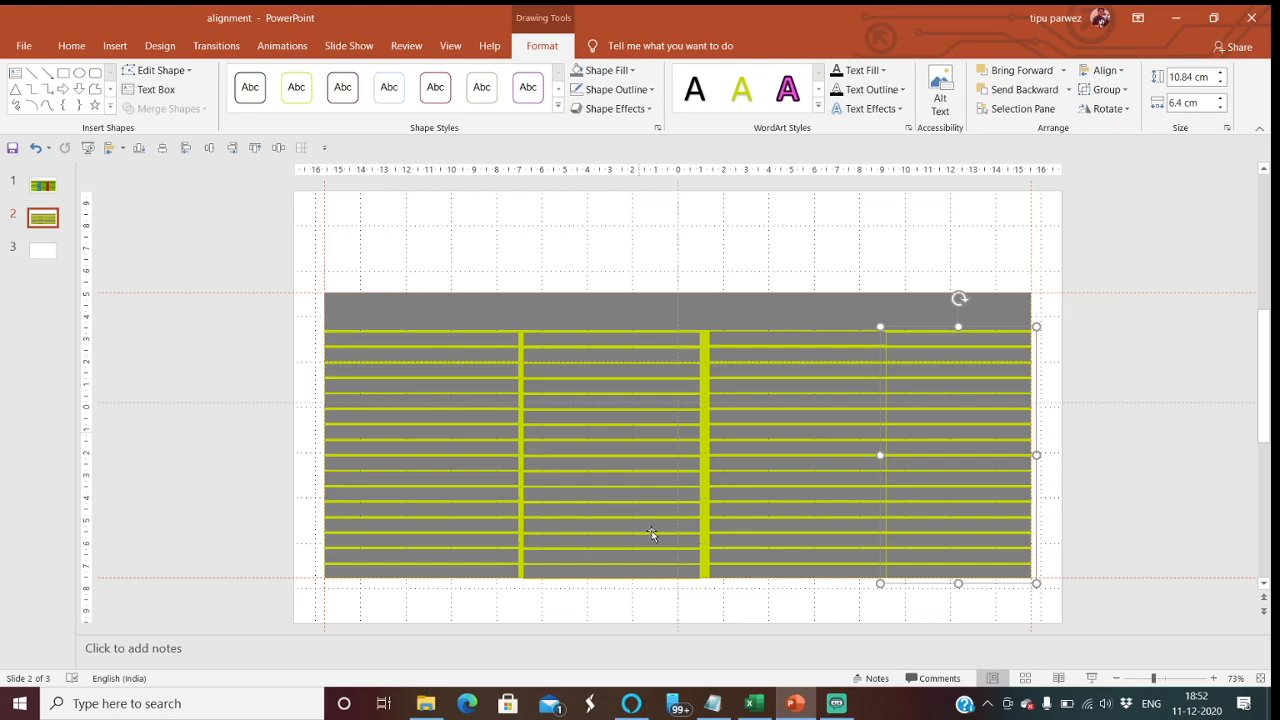
{"action": "mouse_move", "coordinate": [706, 597]}
{"action": "left_mouse_down"}
{"action": "mouse_move", "coordinate": [540, 494]}
{"action": "mouse_move", "coordinate": [511, 296]}
{"action": "left_mouse_up"}
{"action": "key", "text": "ctrl+g"}
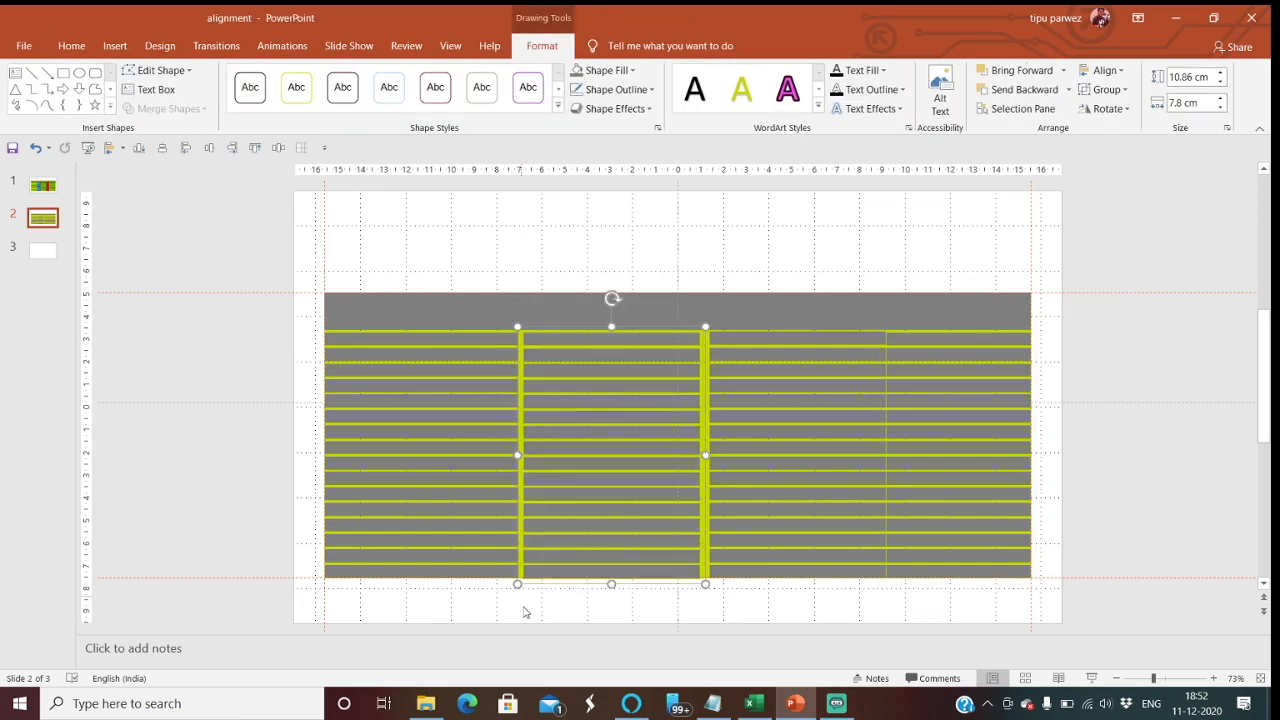
{"action": "mouse_move", "coordinate": [524, 605]}
{"action": "left_mouse_down"}
{"action": "mouse_move", "coordinate": [440, 489]}
{"action": "mouse_move", "coordinate": [320, 449]}
{"action": "mouse_move", "coordinate": [295, 411]}
{"action": "mouse_move", "coordinate": [290, 312]}
{"action": "left_mouse_up"}
{"action": "key", "text": "ctrl+g"}
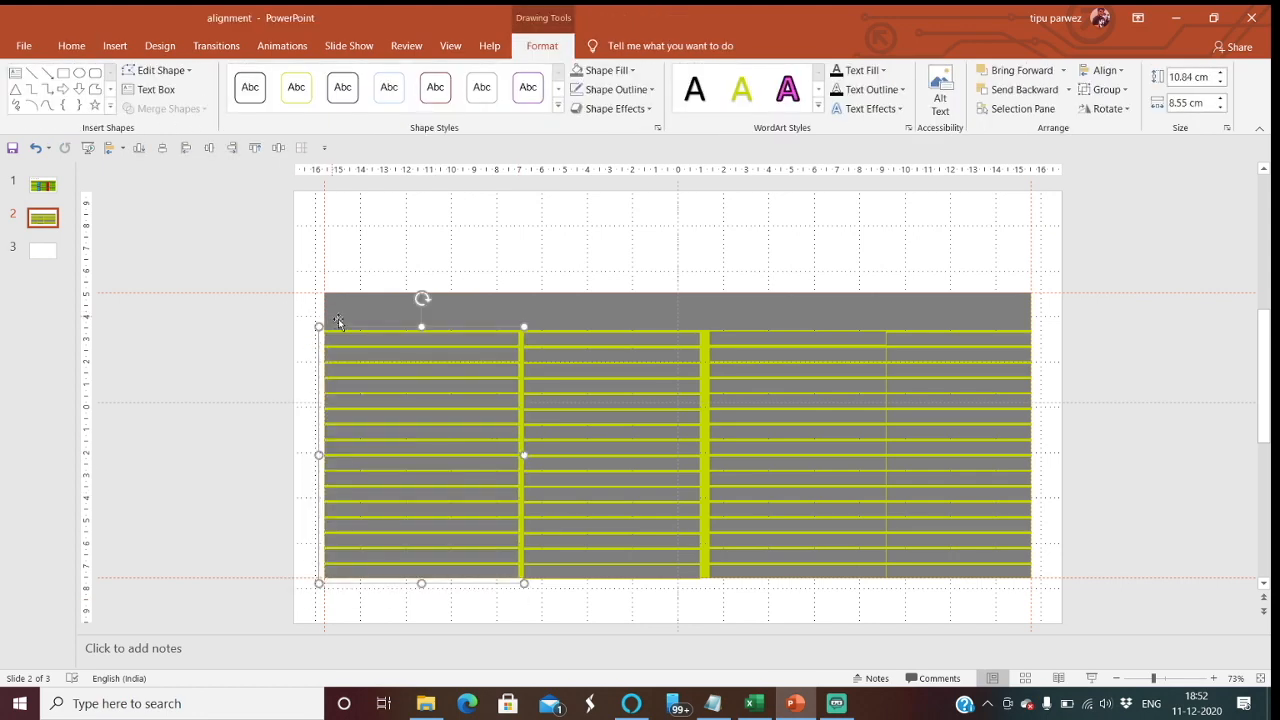
- Move the four column groups down away from the header bar, spreading the second, third and fourth ones sideways
{"action": "left_click_drag", "start_coordinate": [422, 420], "coordinate": [422, 461]}
{"action": "left_click_drag", "start_coordinate": [628, 408], "coordinate": [637, 494]}
{"action": "left_click_drag", "start_coordinate": [806, 409], "coordinate": [820, 494]}
{"action": "left_click_drag", "start_coordinate": [949, 405], "coordinate": [980, 490]}
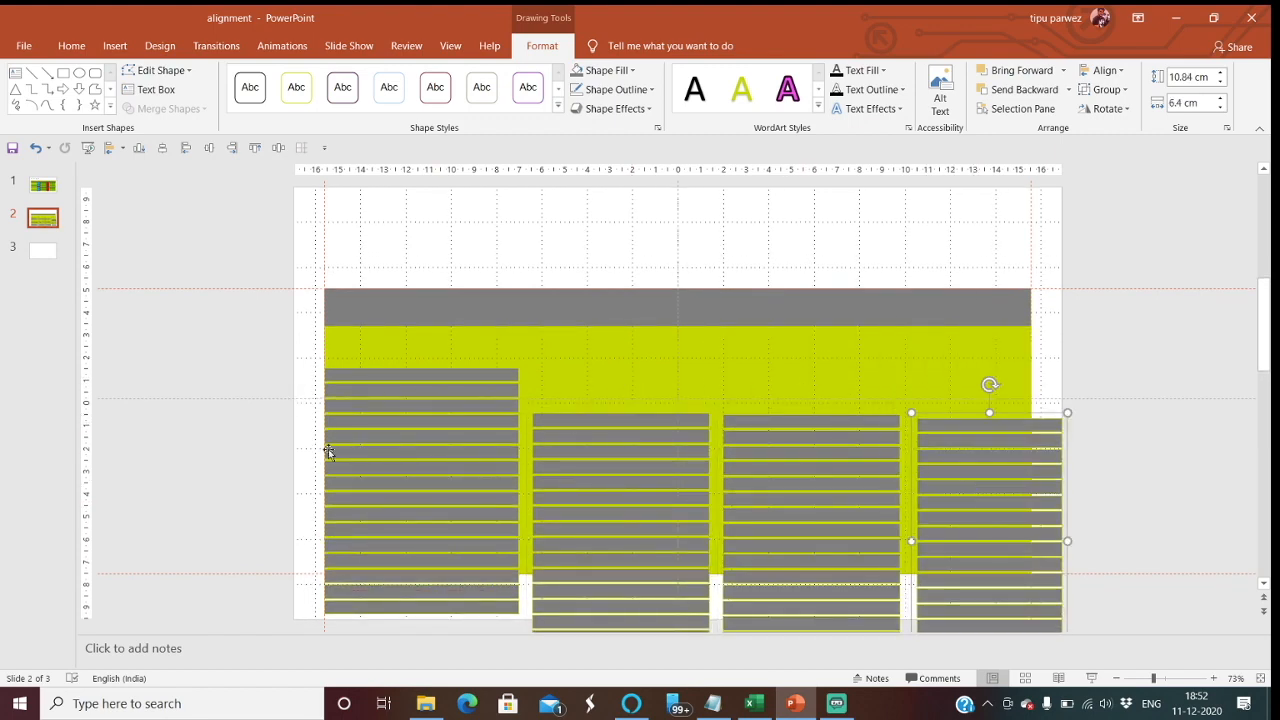
- Raise the first column group and align it to the bottom and left edges of the green block
{"action": "left_click_drag", "start_coordinate": [380, 486], "coordinate": [393, 403]}
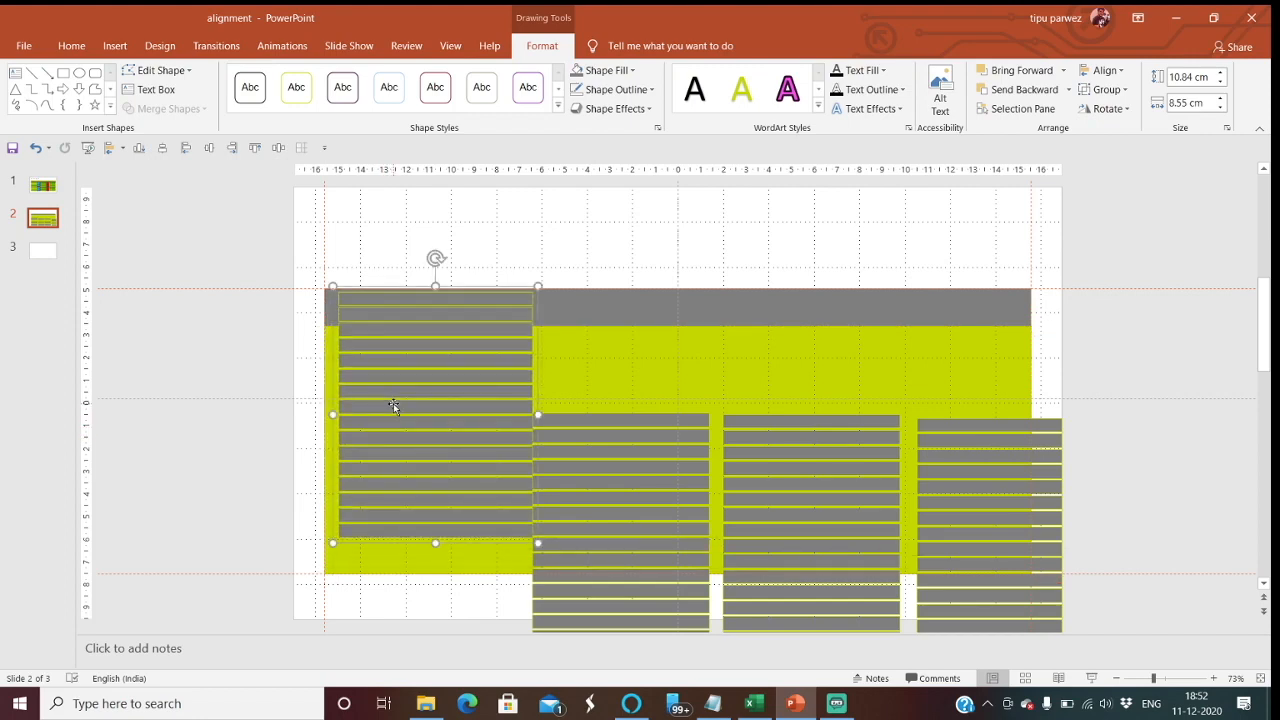
{"action": "left_click", "coordinate": [611, 369], "text": "shift"}
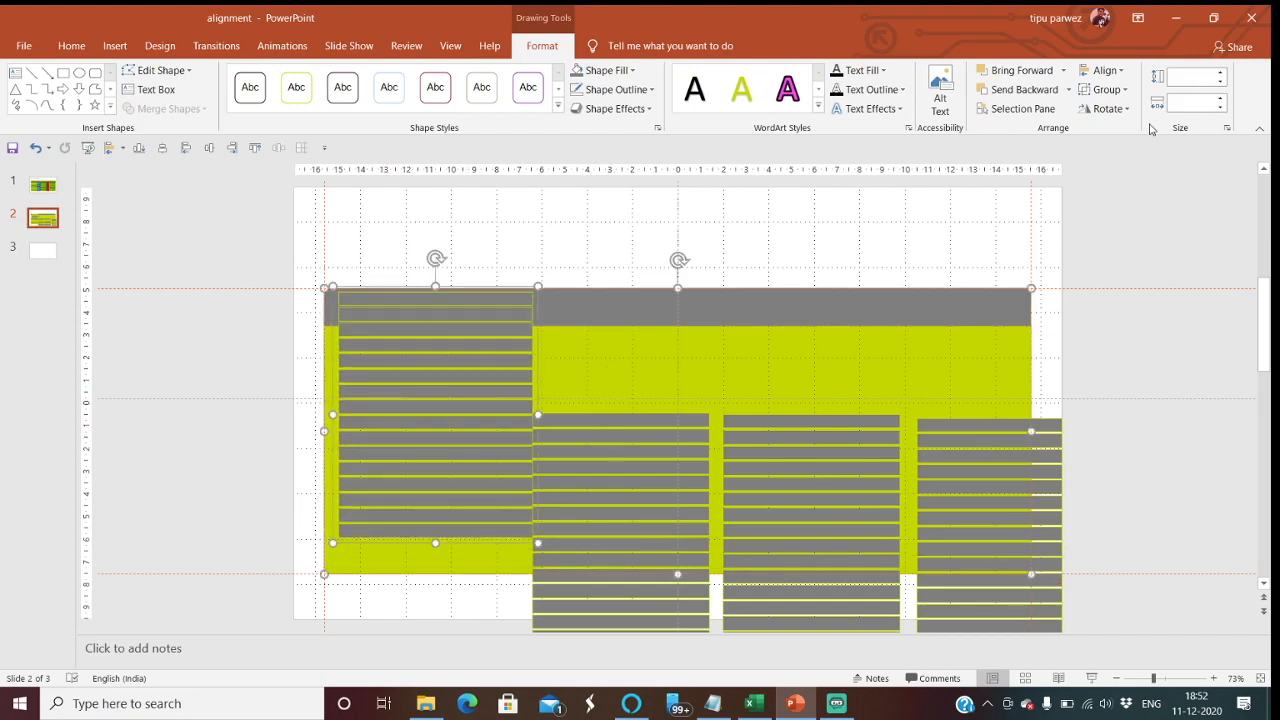
{"action": "left_click", "coordinate": [1108, 71]}
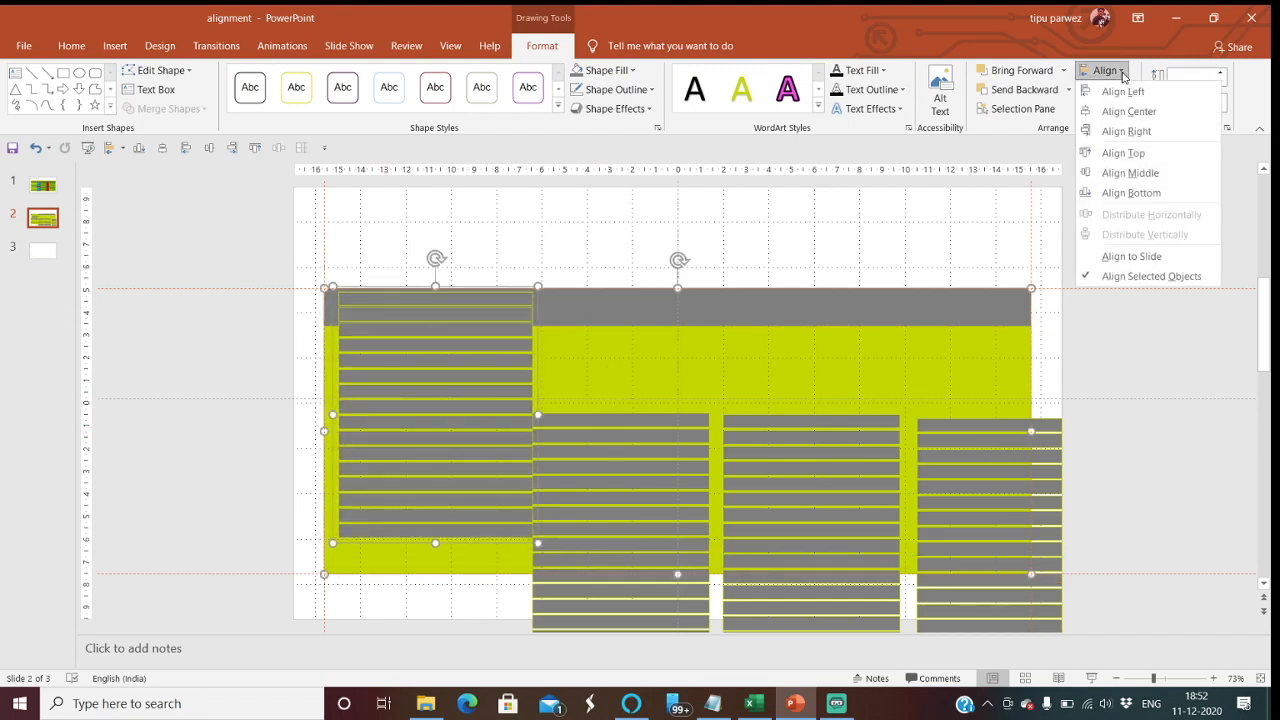
{"action": "left_click", "coordinate": [1130, 193]}
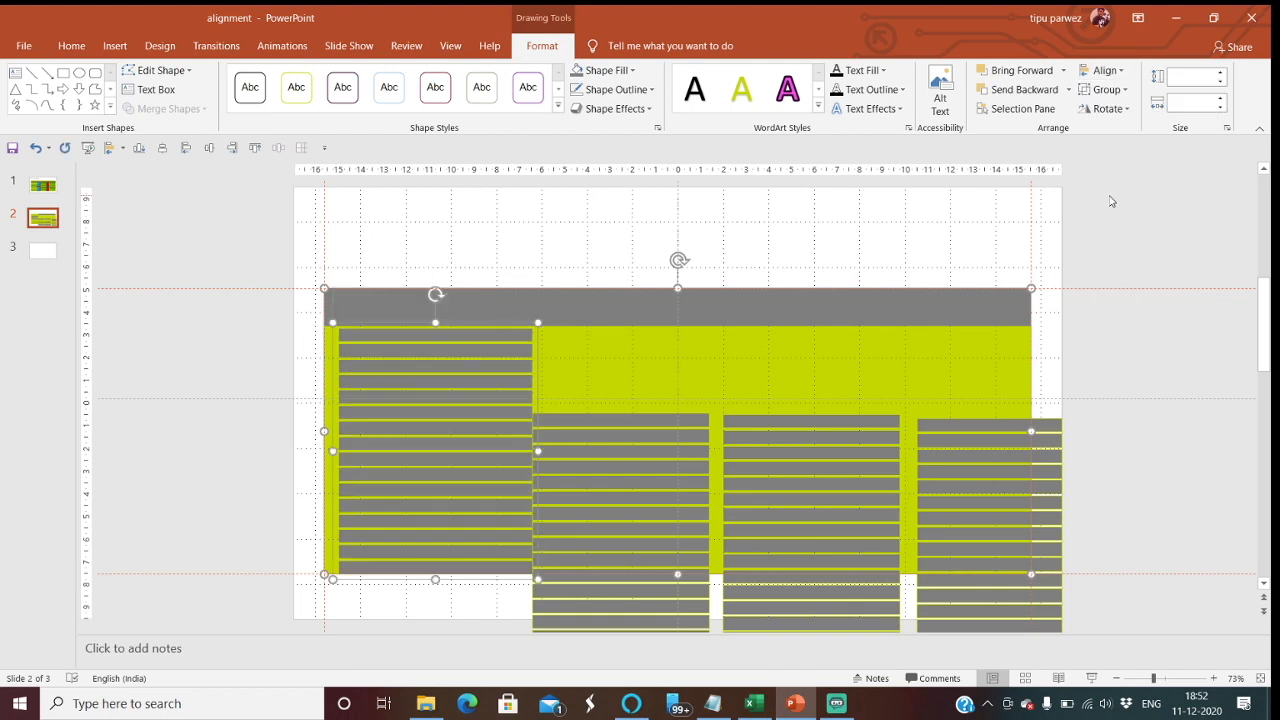
{"action": "left_click", "coordinate": [1105, 71]}
{"action": "left_click", "coordinate": [1123, 91]}
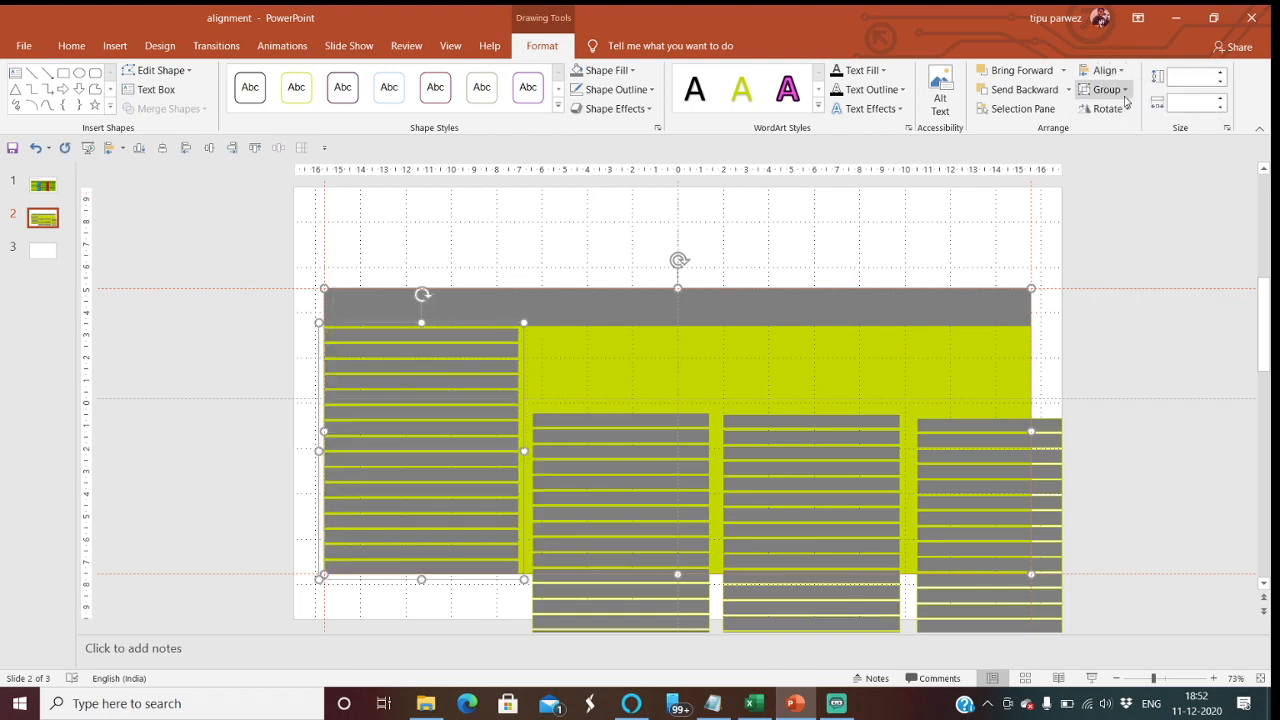
- Try bottom-aligning the lowered fourth column group with the green block, and undo the alignment
{"action": "left_click", "coordinate": [963, 570]}
{"action": "left_click", "coordinate": [945, 382], "text": "shift"}
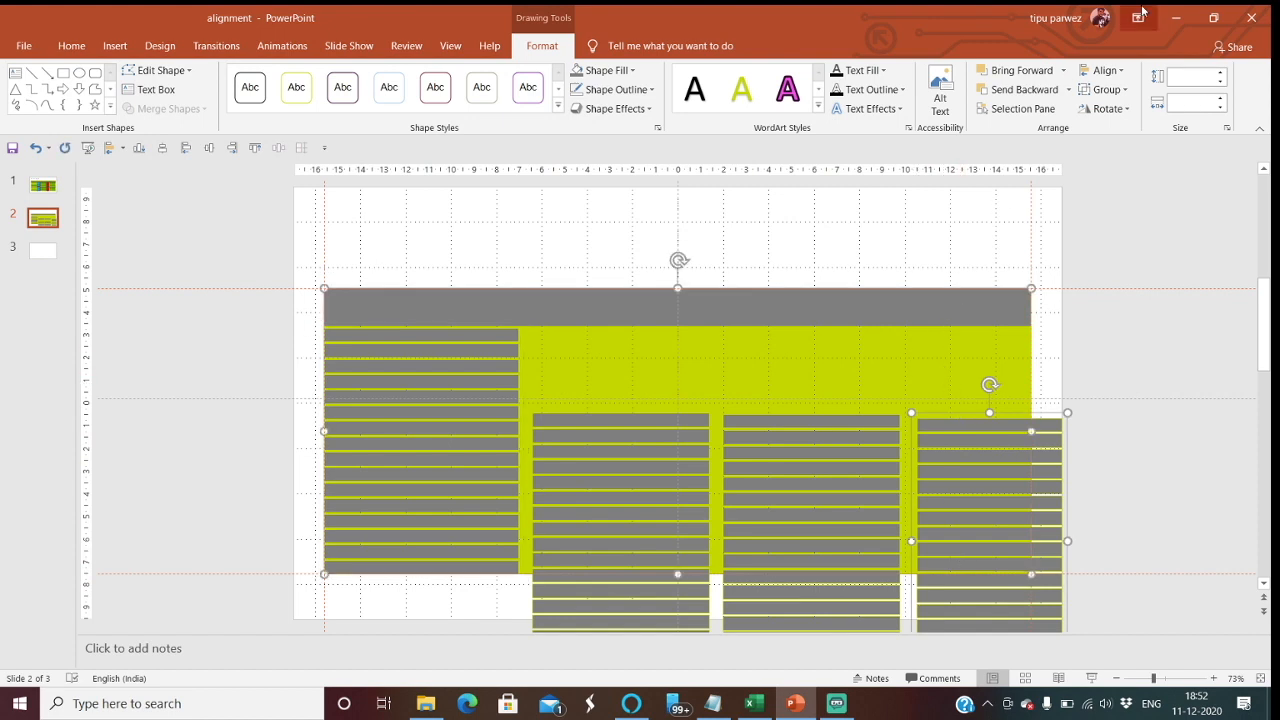
{"action": "left_click", "coordinate": [1123, 71]}
{"action": "left_click", "coordinate": [1139, 195]}
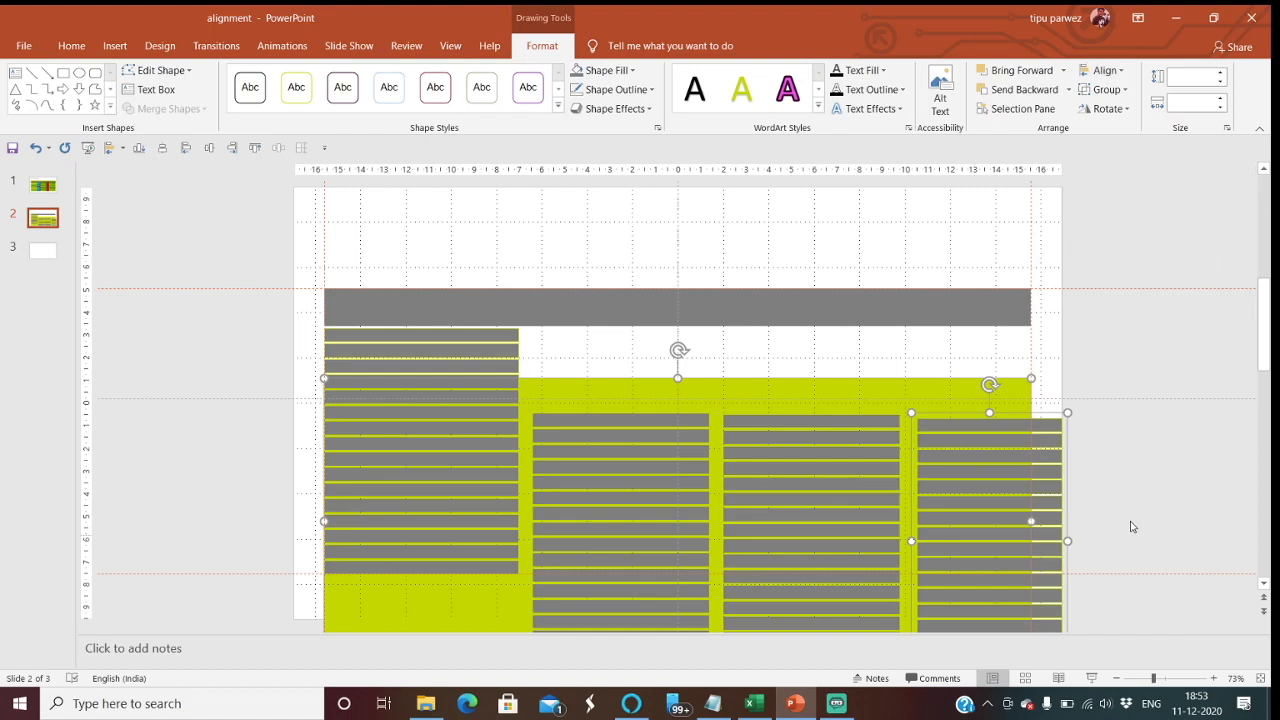
{"action": "scroll", "coordinate": [1137, 523], "scroll_direction": "down", "scroll_amount": 2}
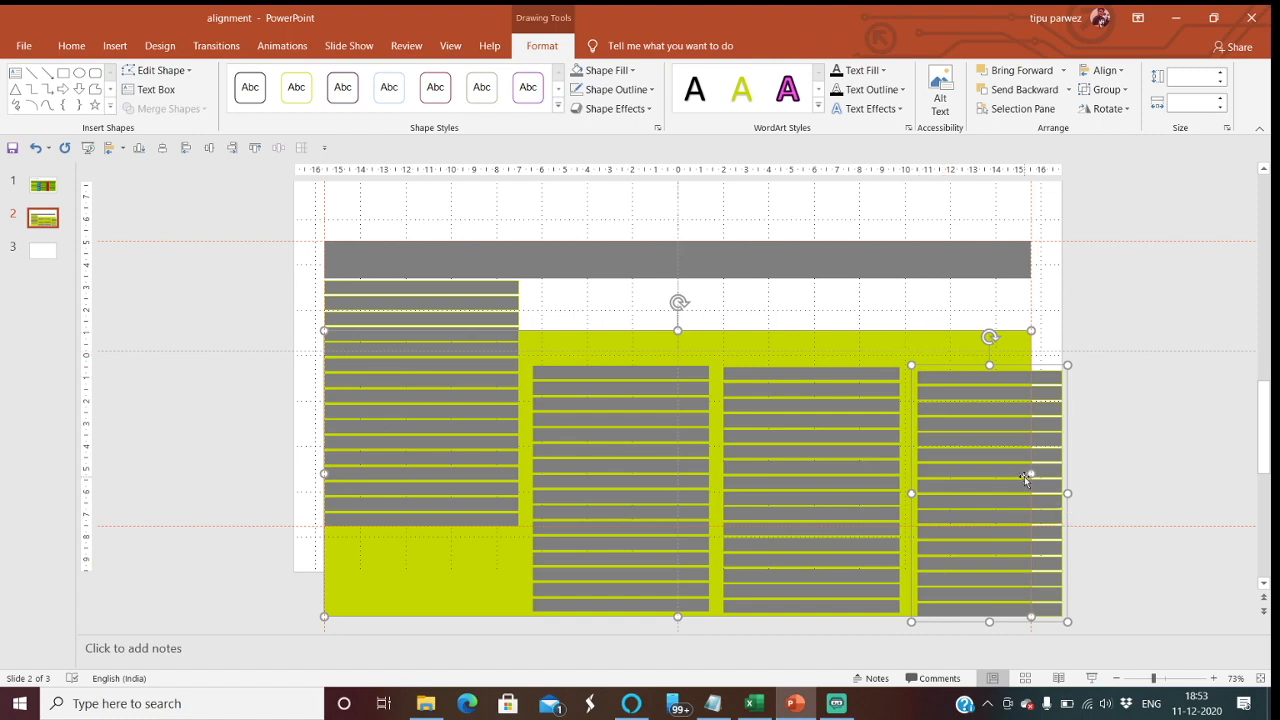
{"action": "key", "text": "ctrl+z"}
{"action": "left_click", "coordinate": [1196, 531]}
- Raise the fourth column group above the green block's bottom edge and align it to the block's bottom and right edges
{"action": "left_click_drag", "start_coordinate": [1006, 602], "coordinate": [966, 343]}
{"action": "left_click", "coordinate": [991, 472], "text": "shift"}
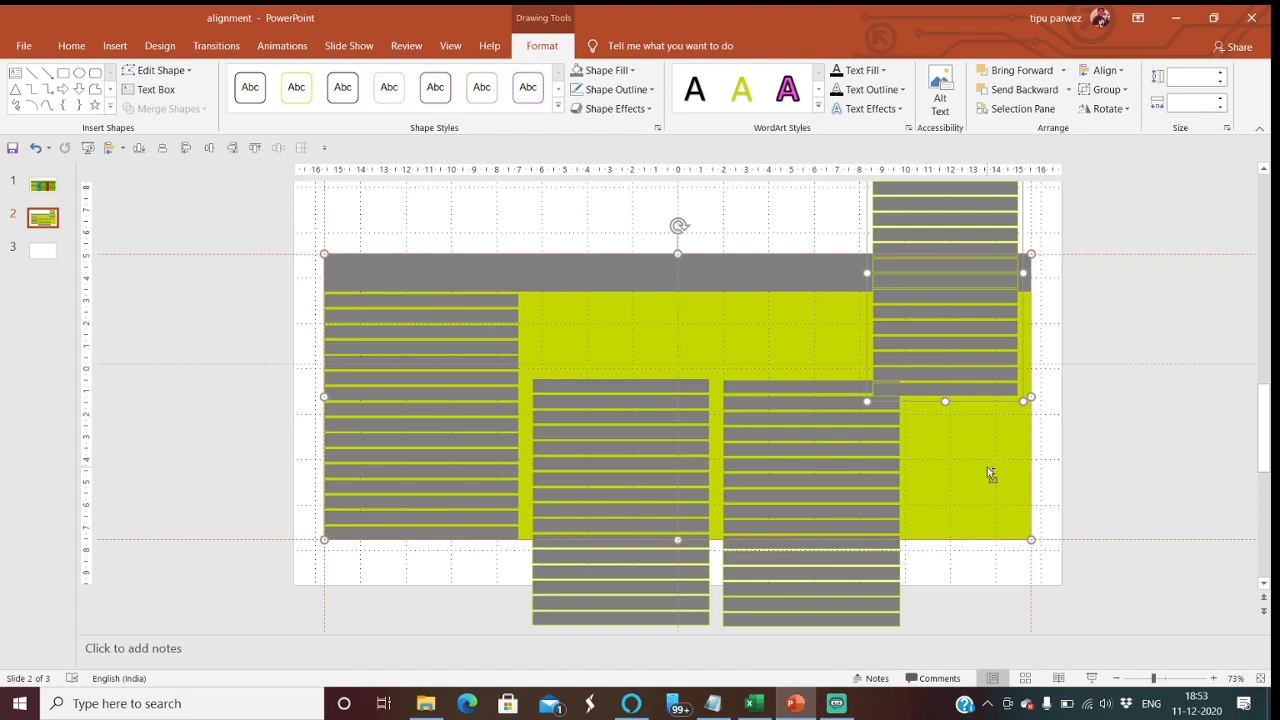
{"action": "left_click", "coordinate": [1118, 72]}
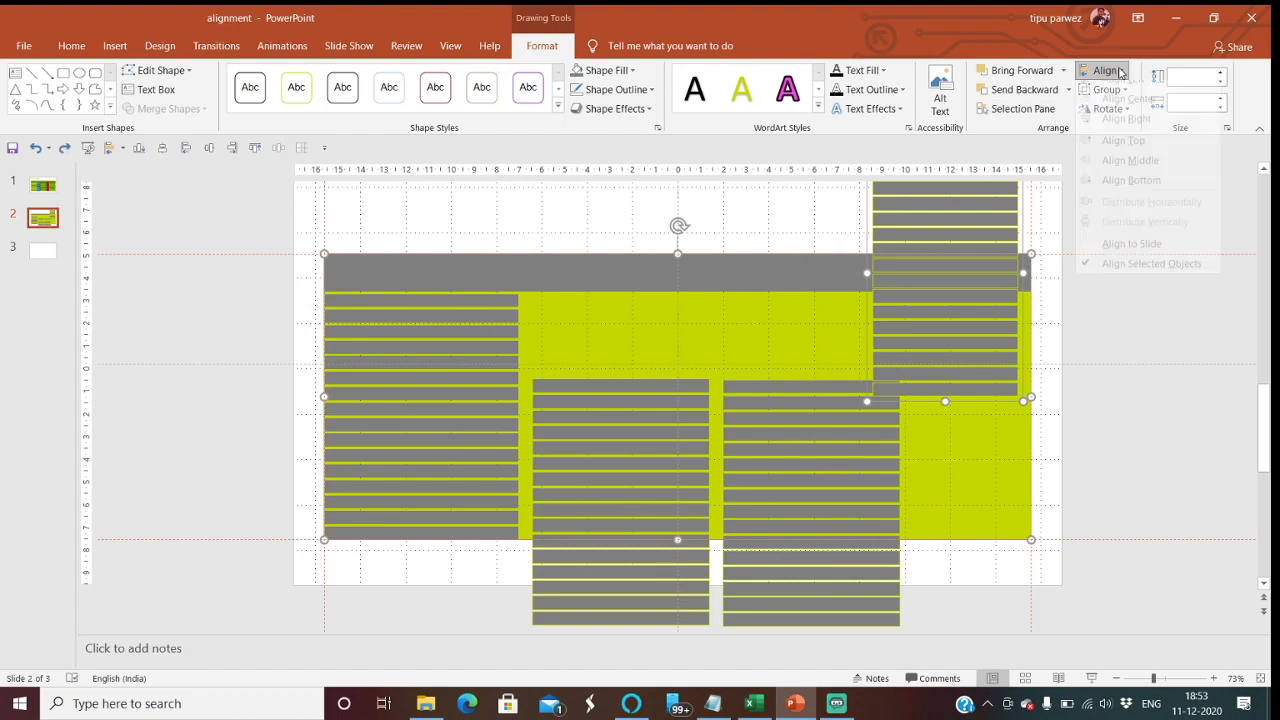
{"action": "left_click", "coordinate": [1125, 193]}
{"action": "left_click", "coordinate": [1108, 71]}
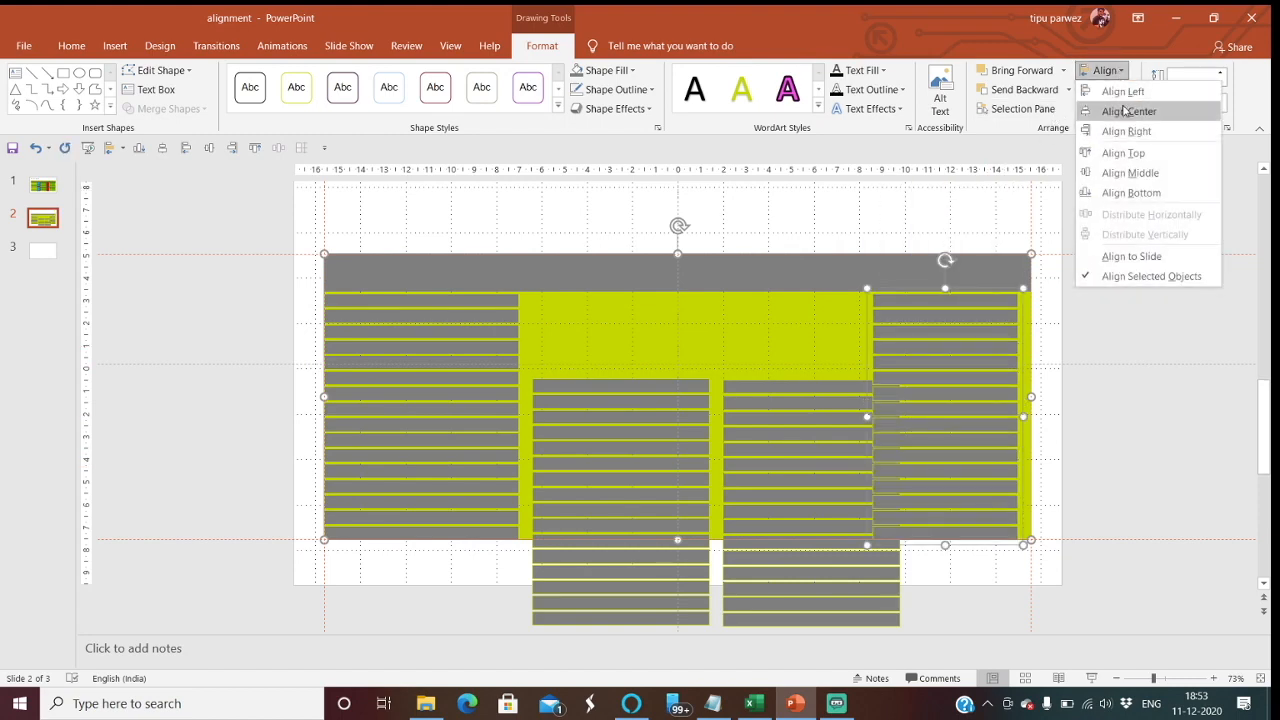
{"action": "left_click", "coordinate": [1126, 134]}
{"action": "key", "text": "Escape"}
{"action": "scroll", "coordinate": [463, 486], "scroll_direction": "up", "scroll_amount": 1}
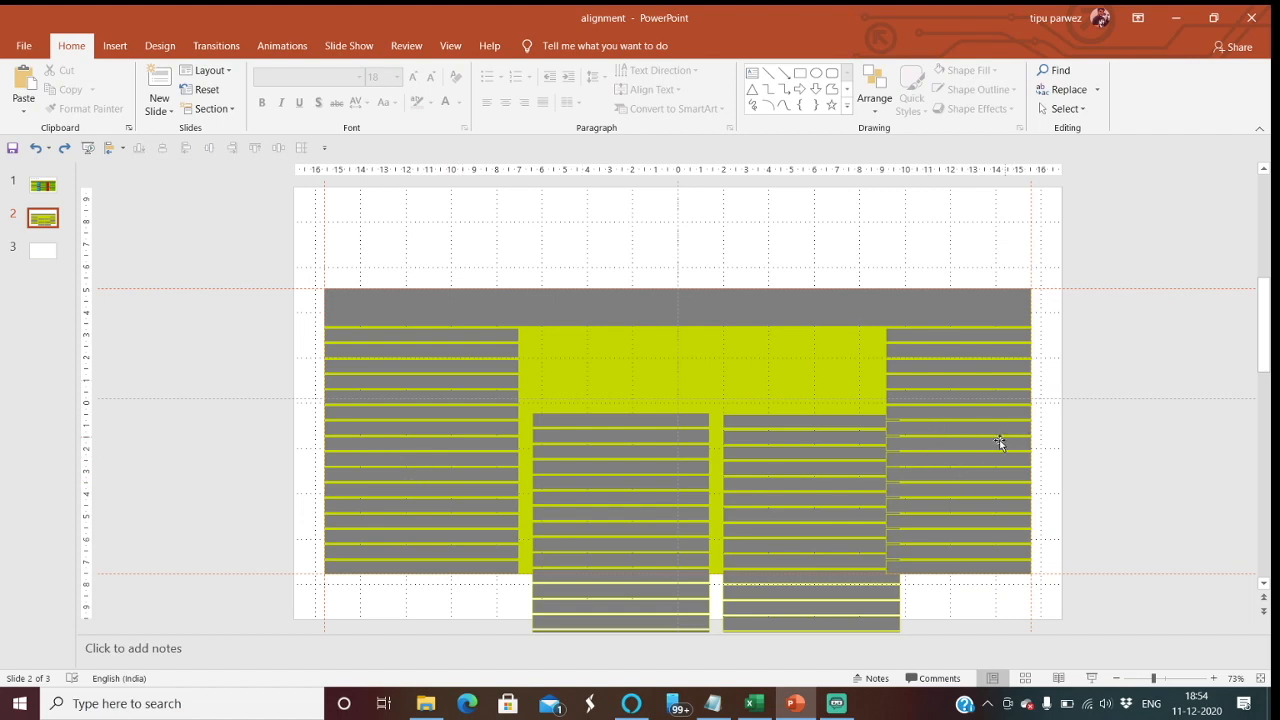
- Select all four column groups and align their top edges with each other
{"action": "left_click", "coordinate": [443, 496]}
{"action": "left_click", "coordinate": [582, 521], "text": "shift"}
{"action": "left_click", "coordinate": [793, 536], "text": "shift"}
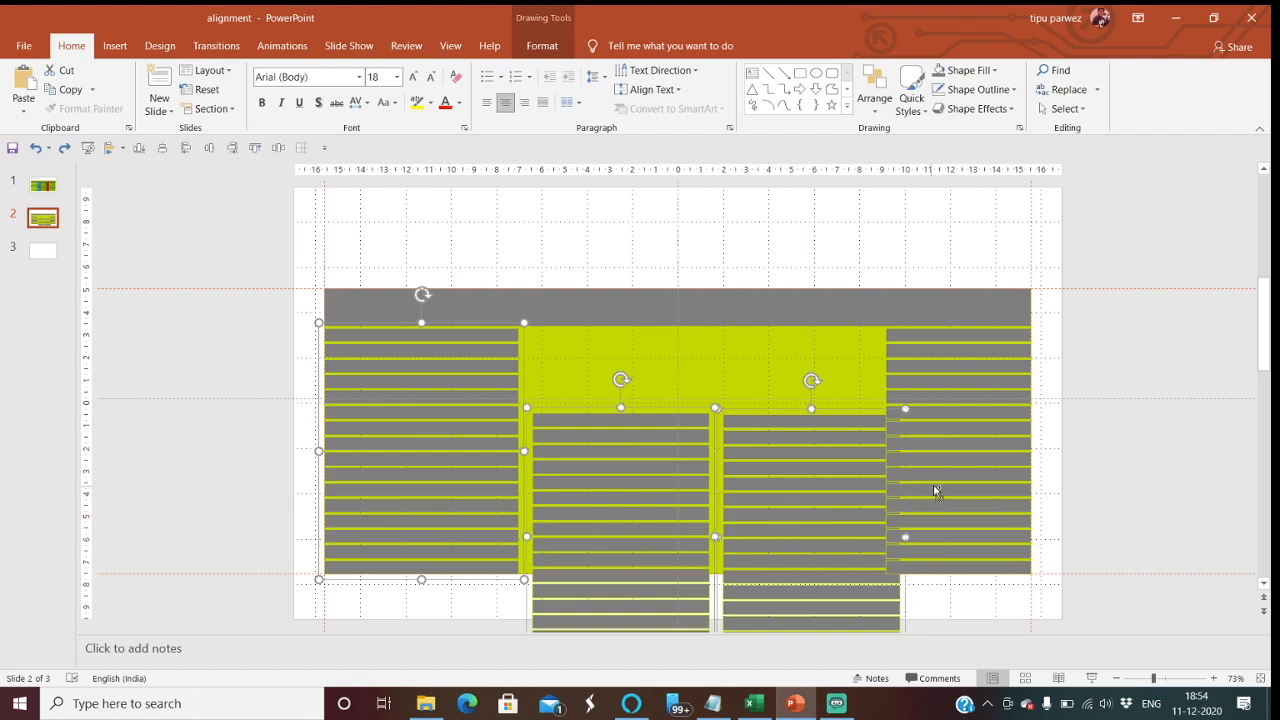
{"action": "left_click", "coordinate": [935, 490], "text": "shift"}
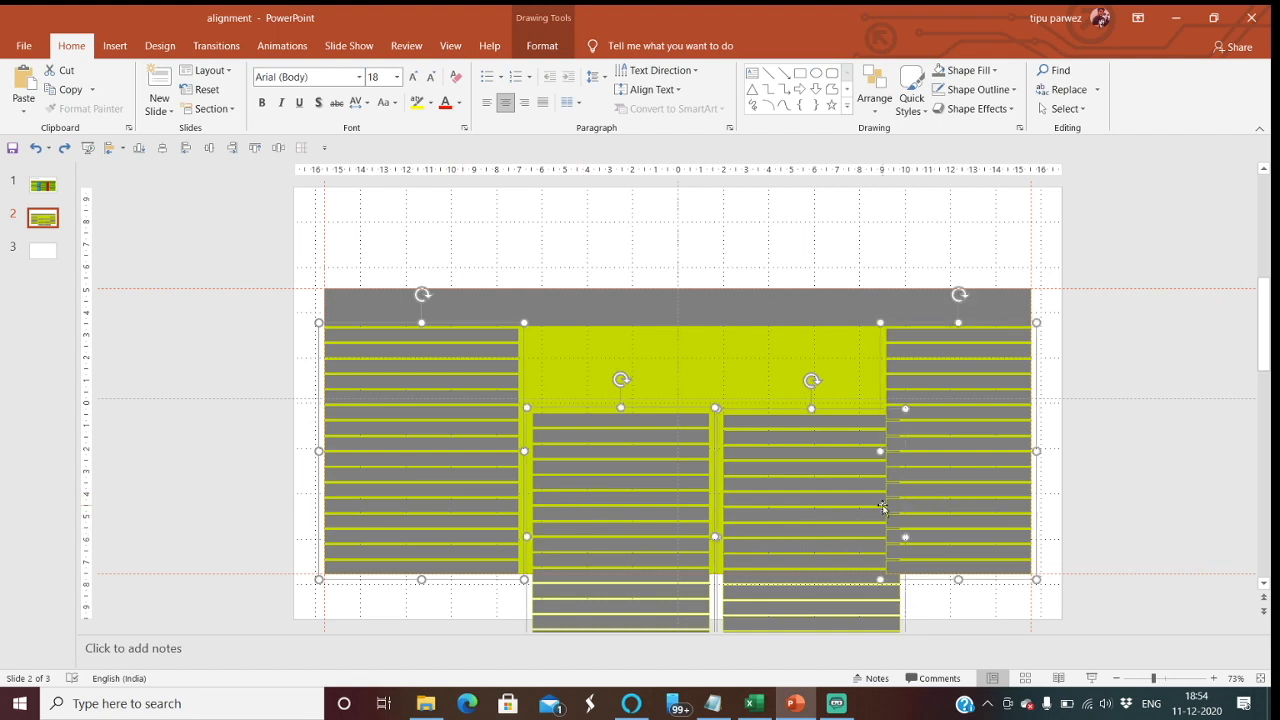
{"action": "left_click", "coordinate": [877, 105]}
{"action": "mouse_move", "coordinate": [900, 330]}
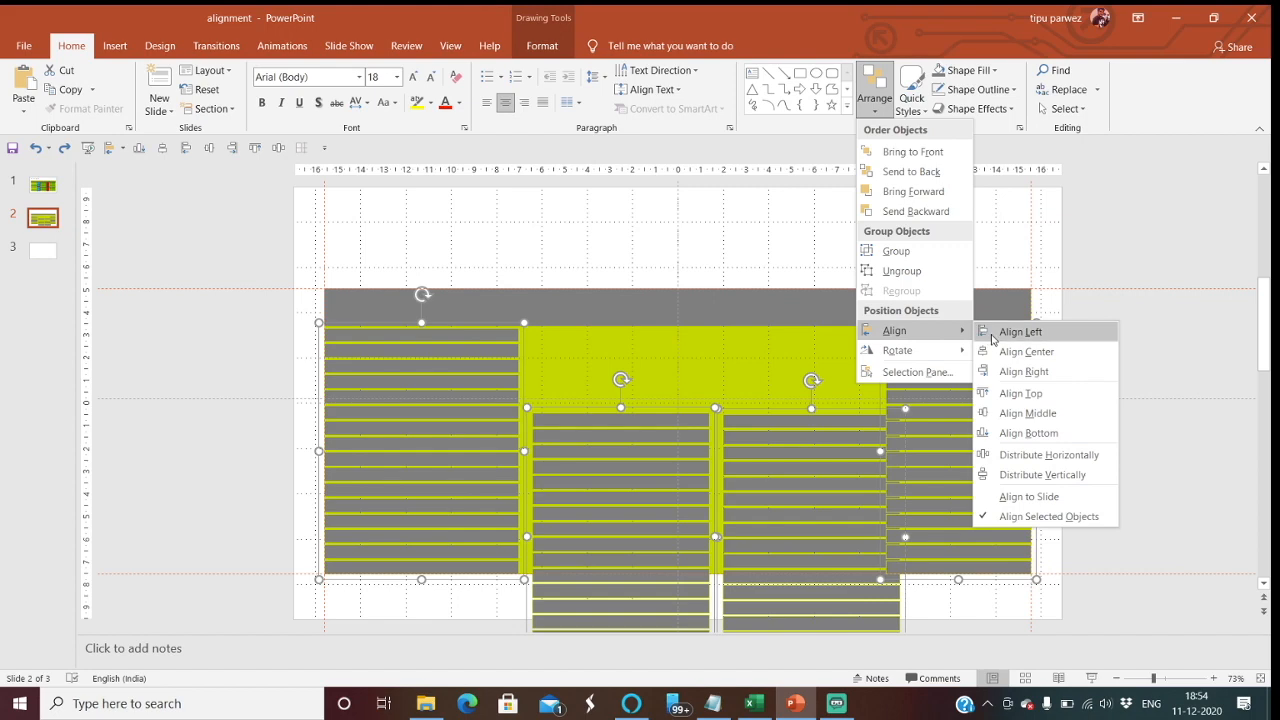
{"action": "left_click", "coordinate": [1033, 397]}
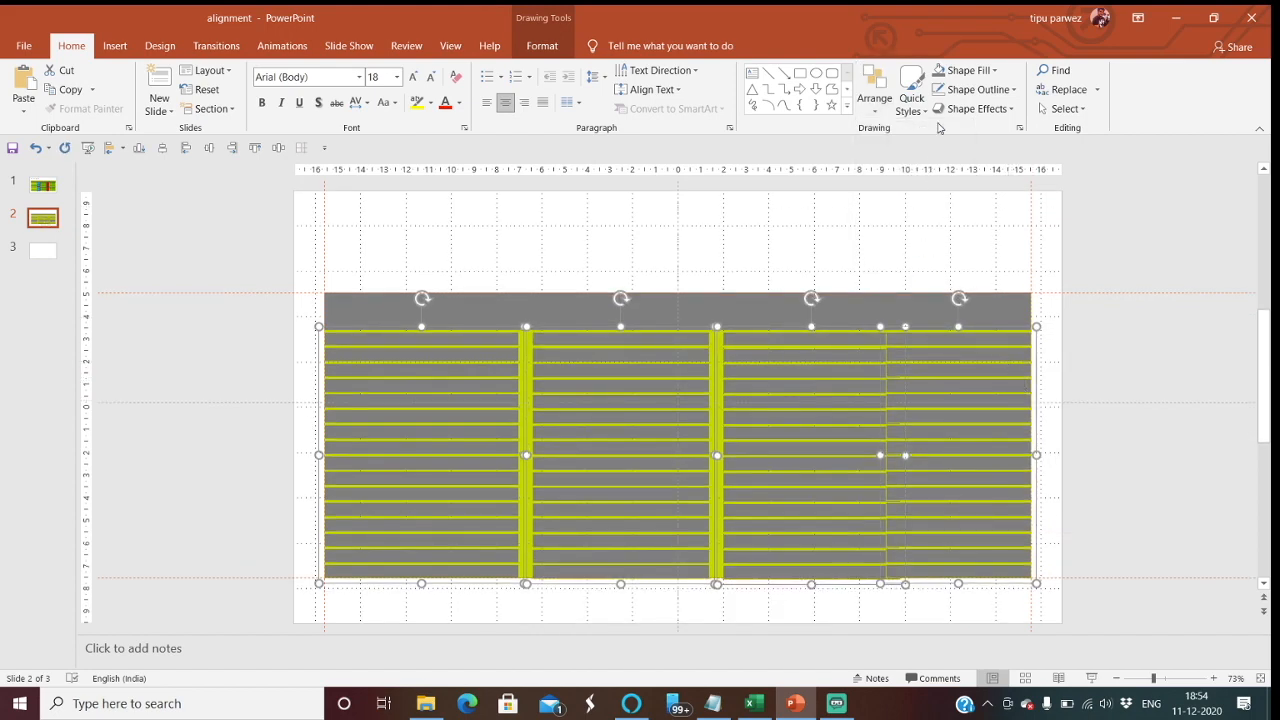
- Distribute the four selected column groups horizontally across the green block
{"action": "left_click", "coordinate": [874, 96]}
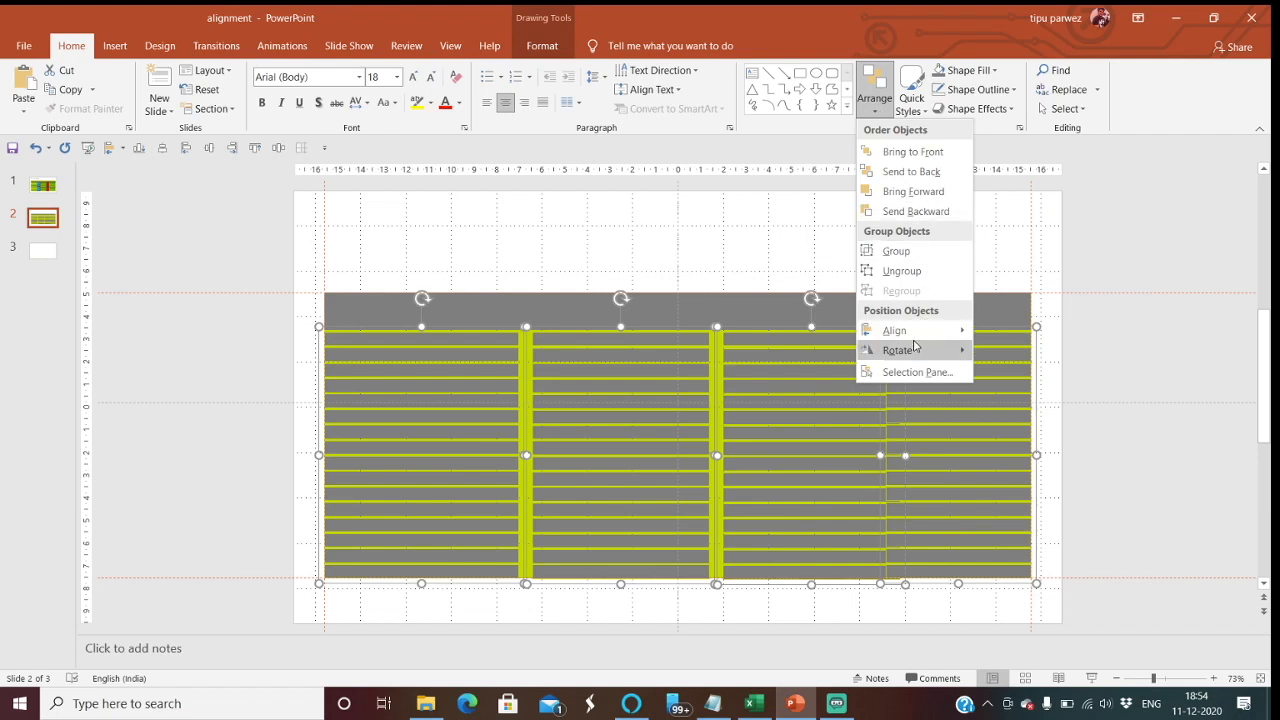
{"action": "mouse_move", "coordinate": [916, 337]}
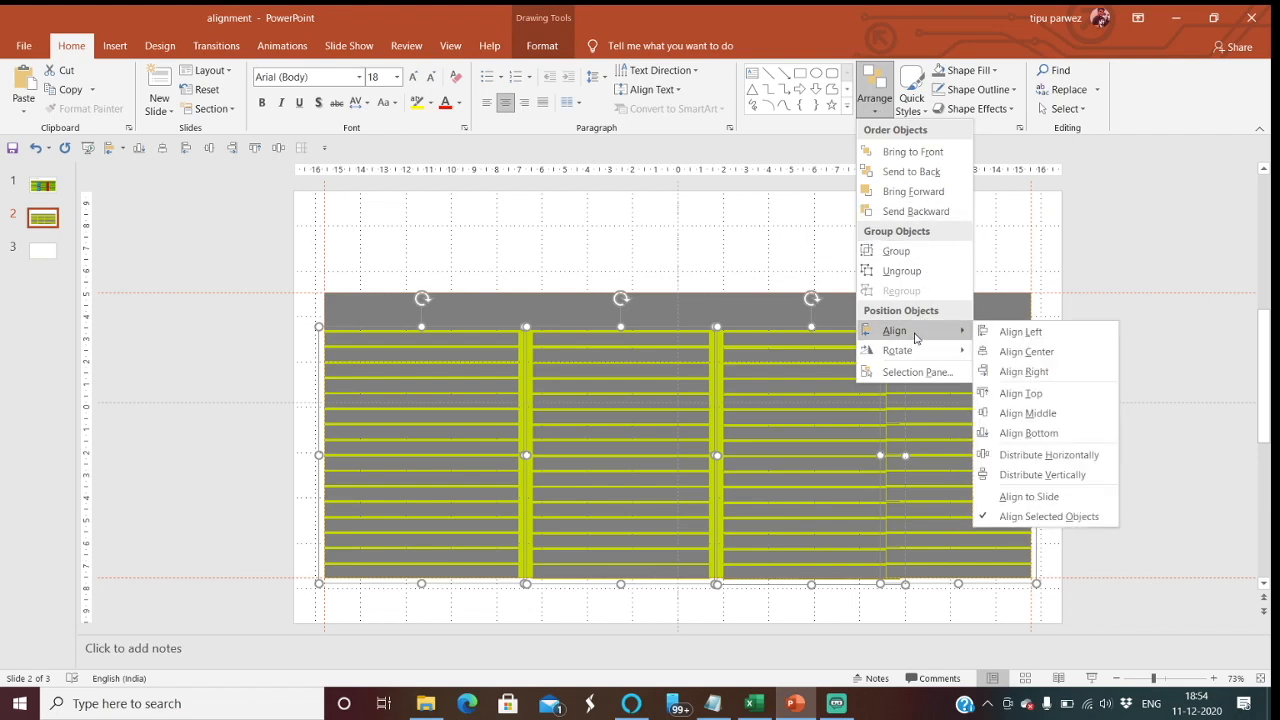
{"action": "left_click", "coordinate": [1025, 456]}
{"action": "left_click", "coordinate": [1151, 397]}
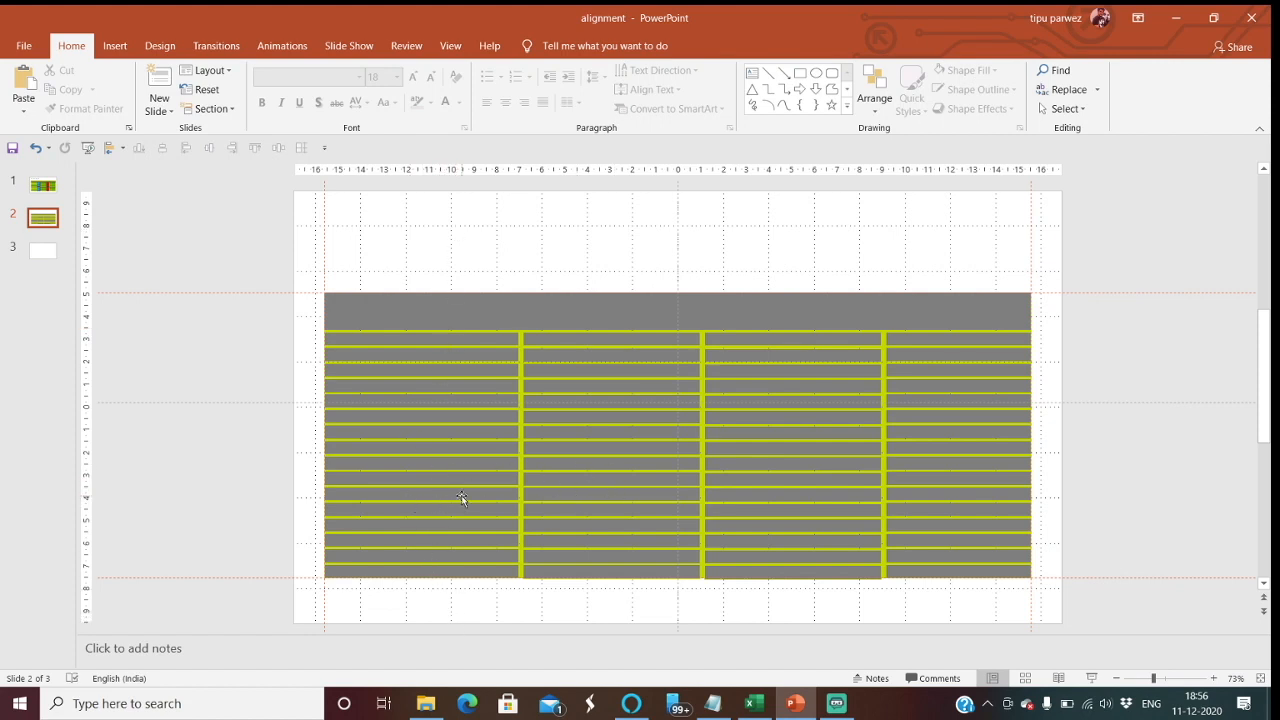
- Preview slide 2 as a slide show and compare it with the finished layout on slide 1
{"action": "left_click", "coordinate": [1092, 678]}
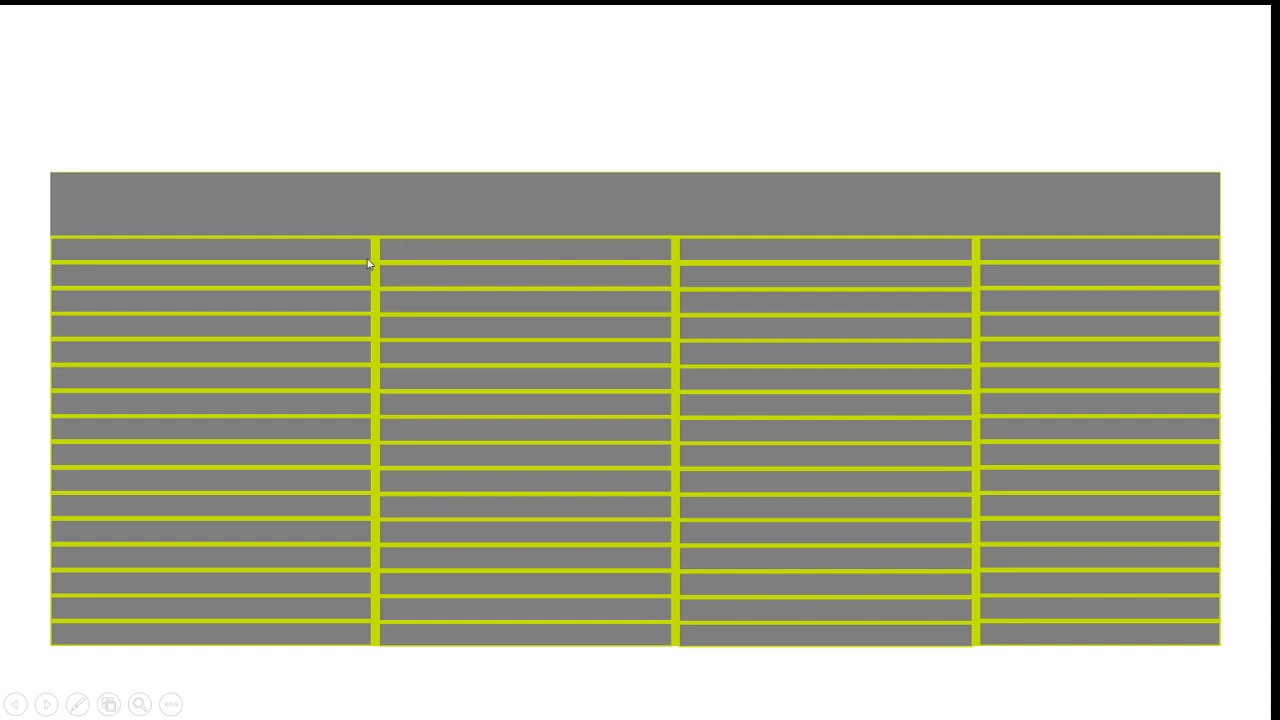
{"action": "key", "text": "Escape"}
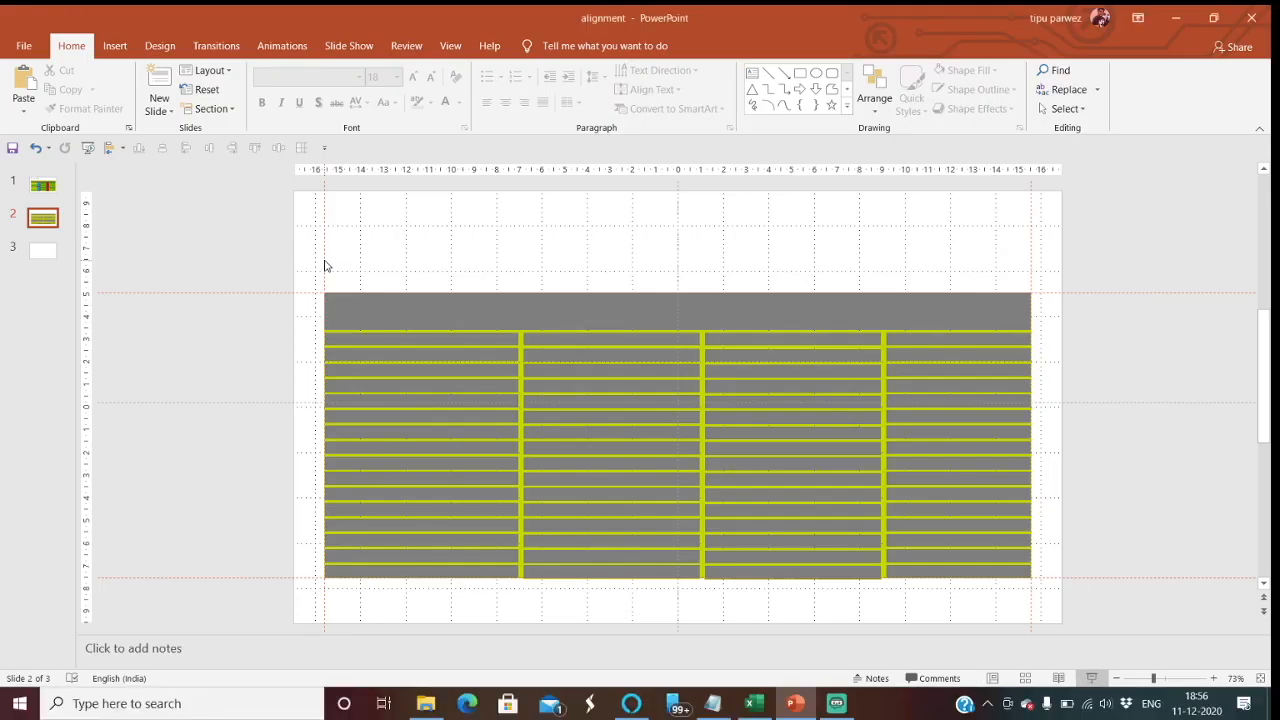
{"action": "left_click", "coordinate": [41, 190]}
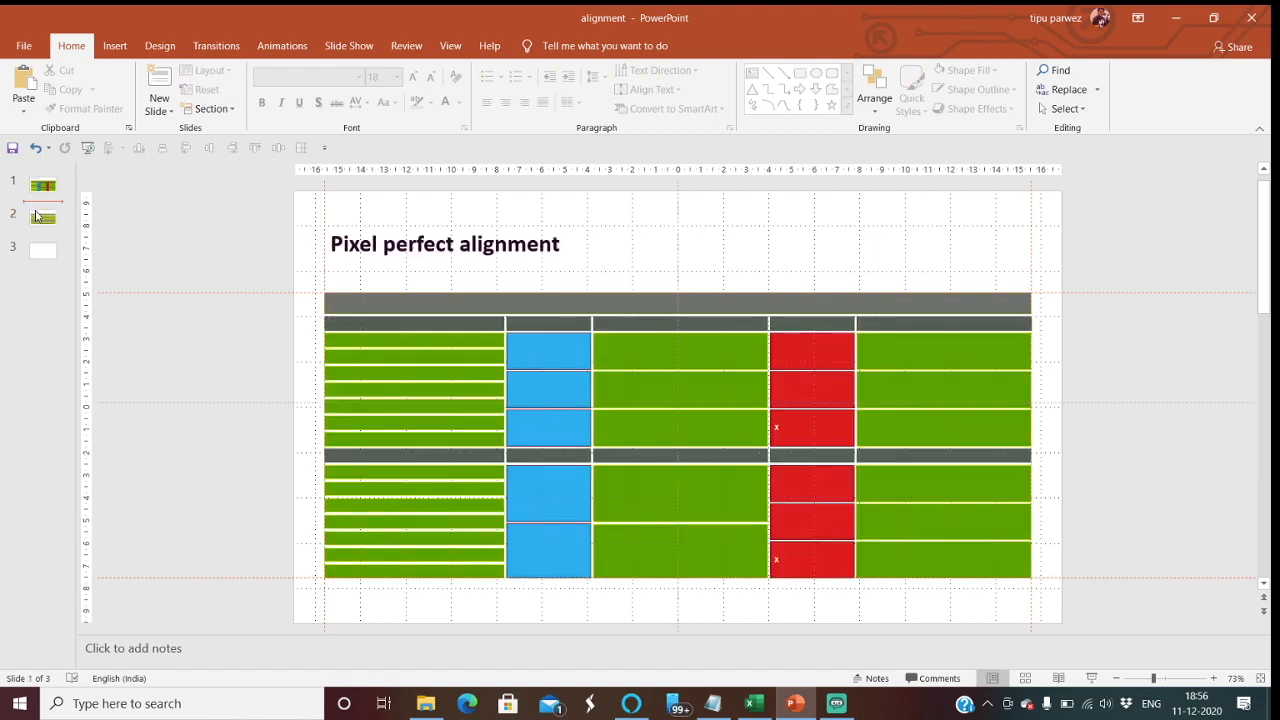
- Copy the grey header bar from slide 2 and paste it onto slide 3
{"action": "left_click", "coordinate": [43, 220]}
{"action": "left_click", "coordinate": [336, 305]}
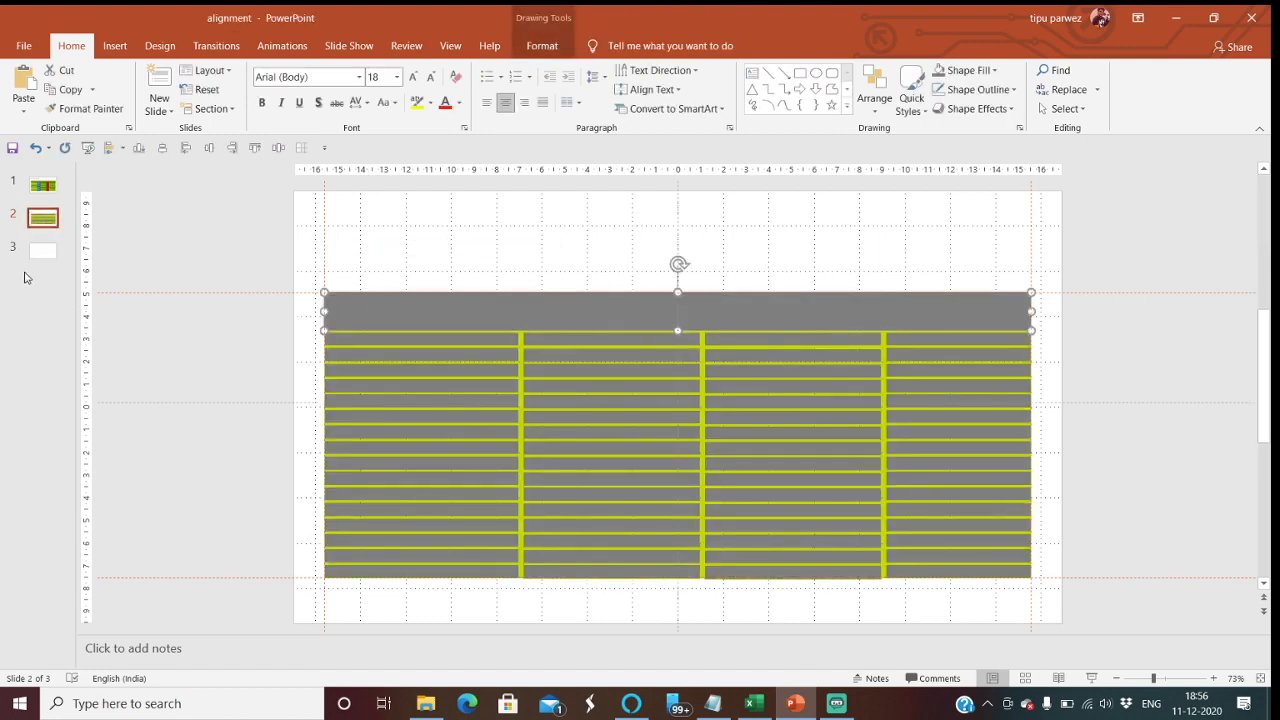
{"action": "left_click", "coordinate": [42, 250]}
{"action": "key", "text": "ctrl+v"}
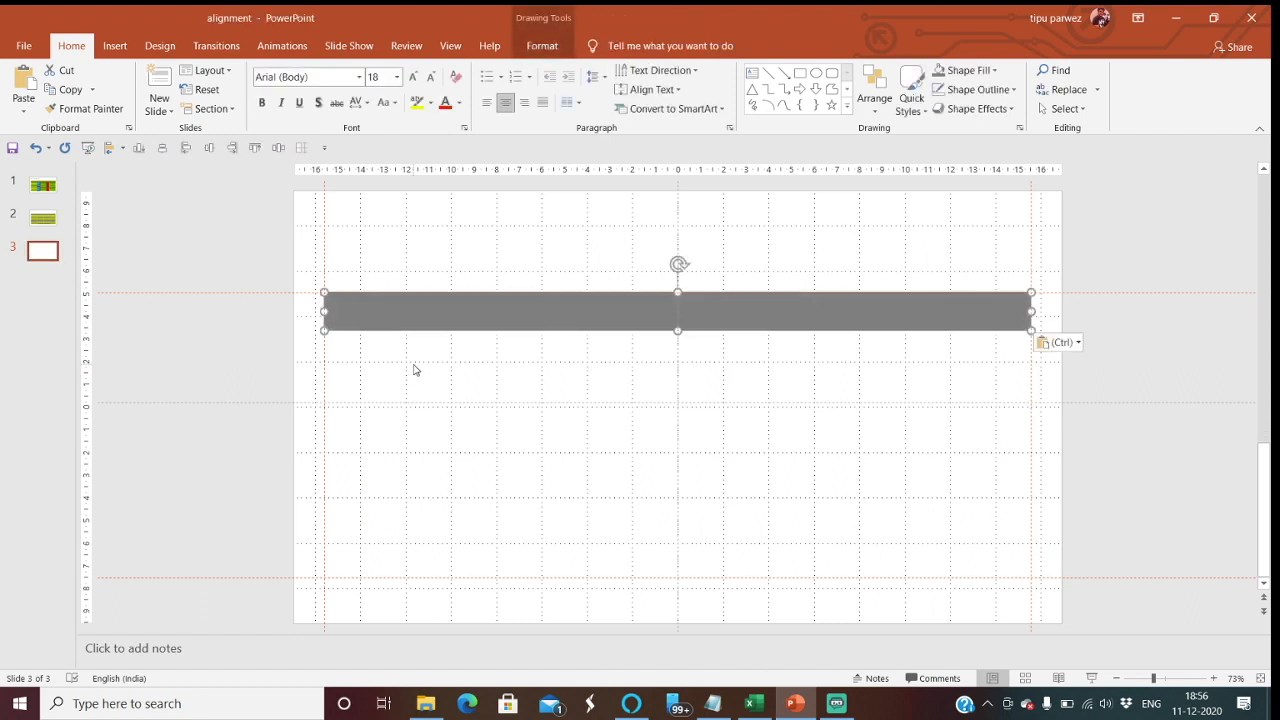
{"action": "left_click", "coordinate": [1124, 477]}
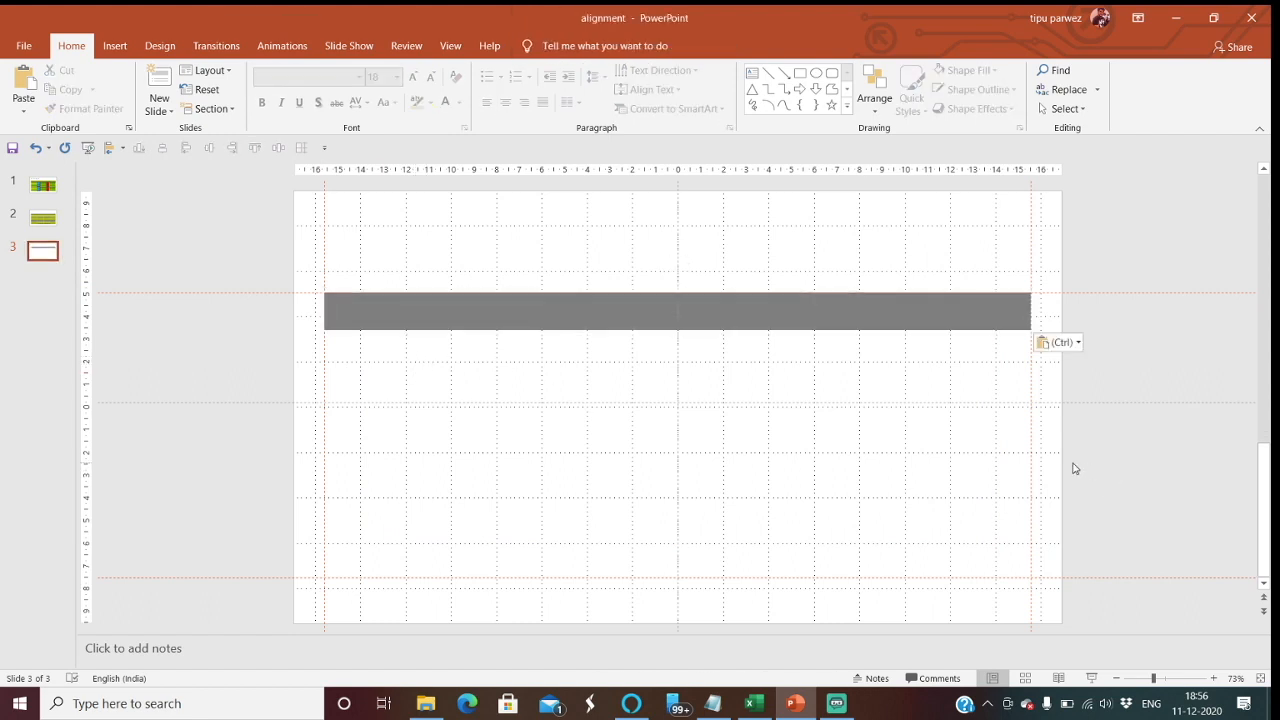
- Copy the first column group of bars from slide 2 and paste it onto slide 3
{"action": "left_click", "coordinate": [42, 217]}
{"action": "left_click", "coordinate": [456, 472]}
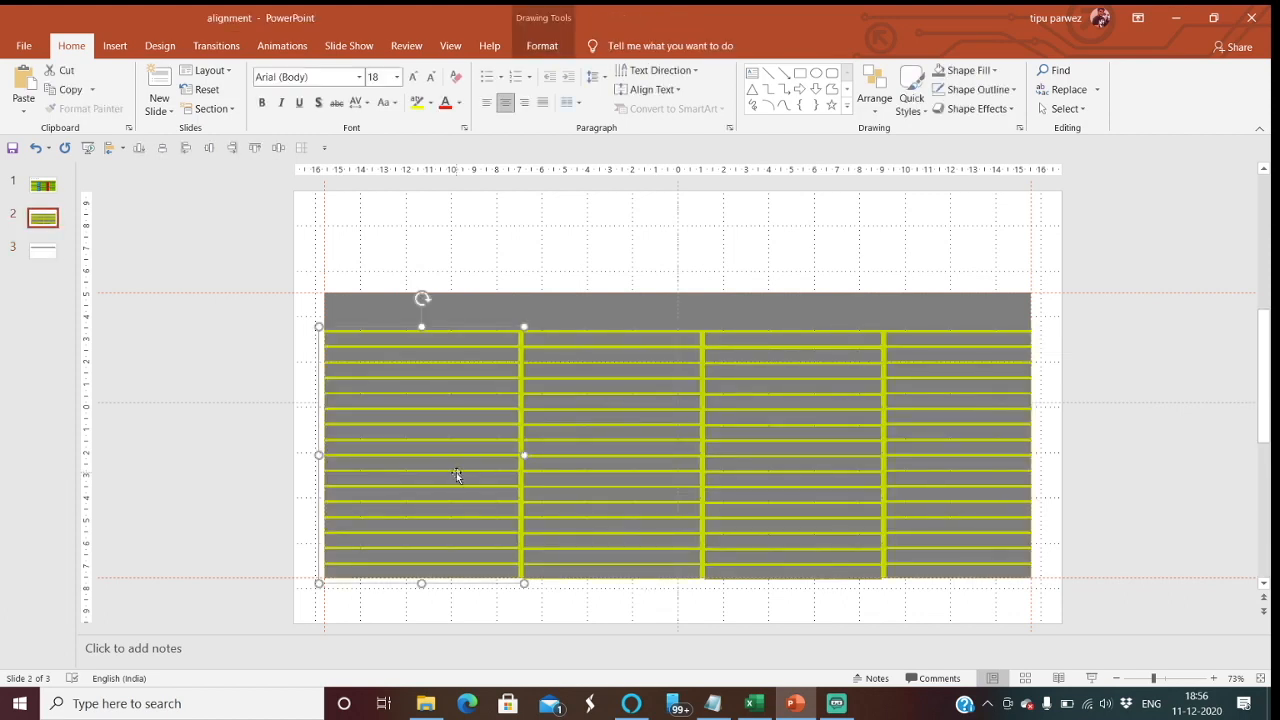
{"action": "left_click", "coordinate": [42, 250]}
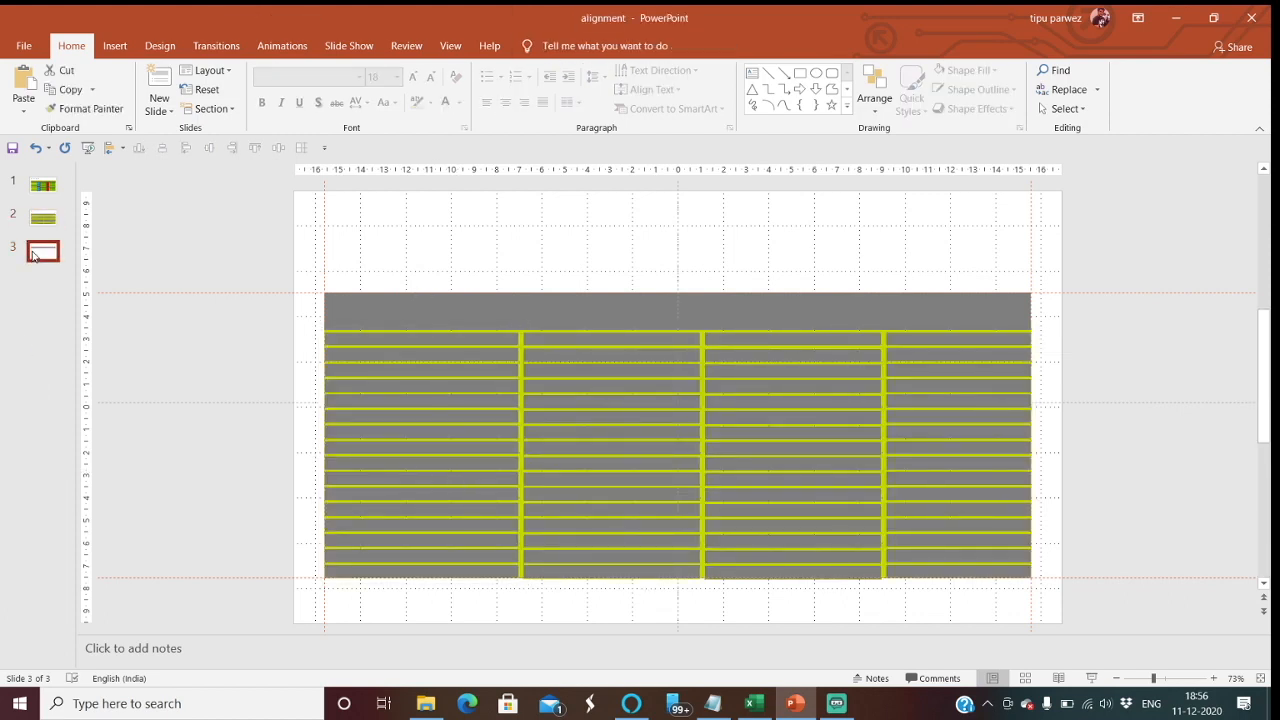
{"action": "key", "text": "ctrl+v"}
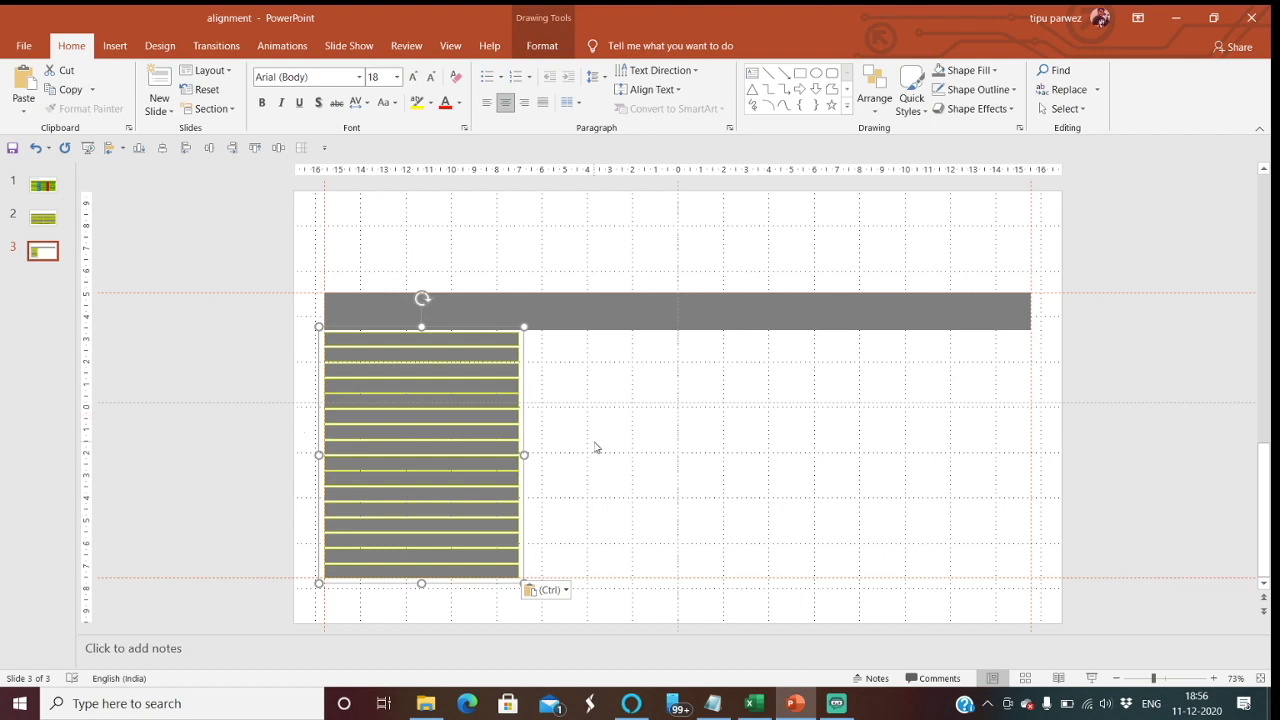
{"action": "left_click", "coordinate": [594, 447]}
- Change the outline colour of the pasted column group's bars to white
{"action": "left_click", "coordinate": [444, 438]}
{"action": "left_click", "coordinate": [530, 48]}
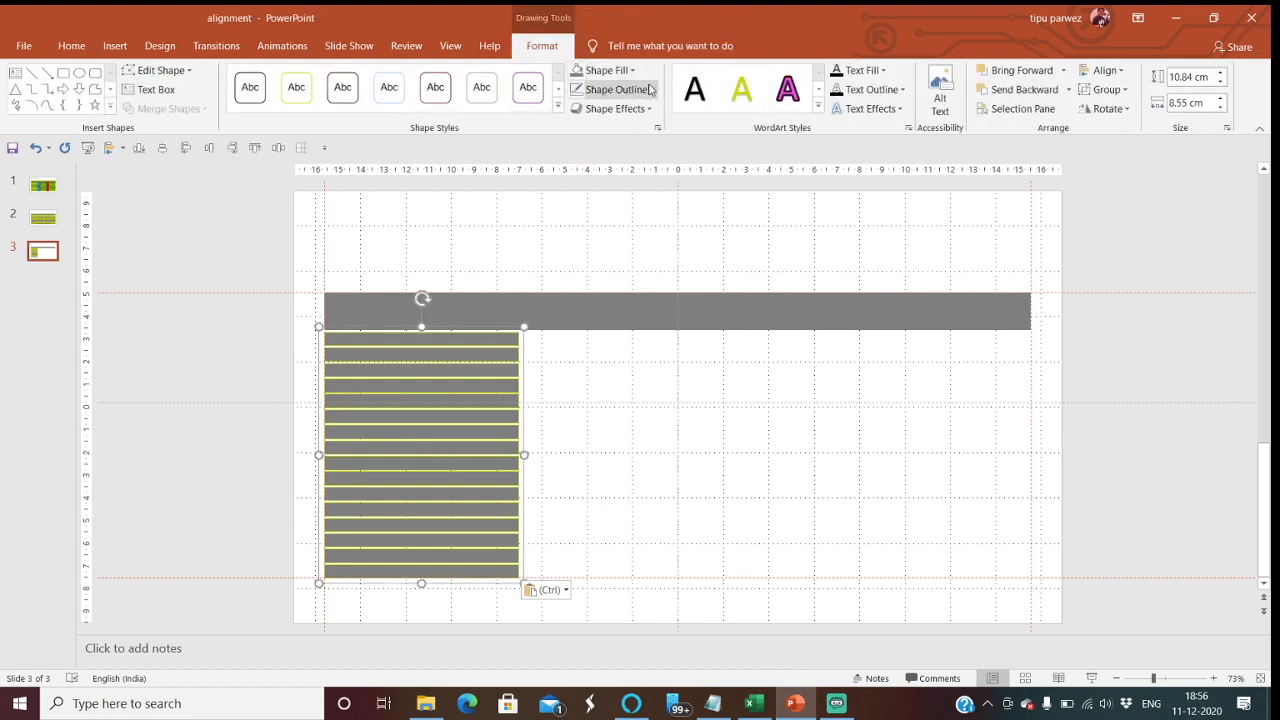
{"action": "left_click", "coordinate": [630, 89]}
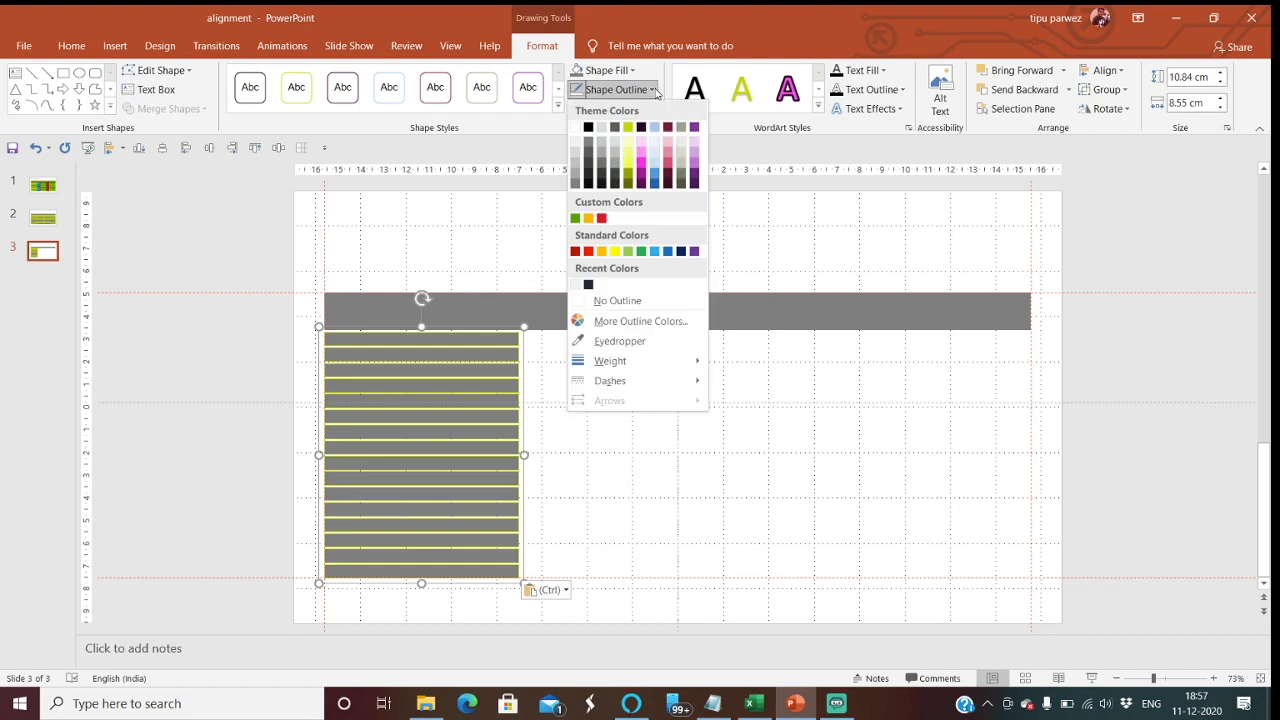
{"action": "left_click", "coordinate": [575, 128]}
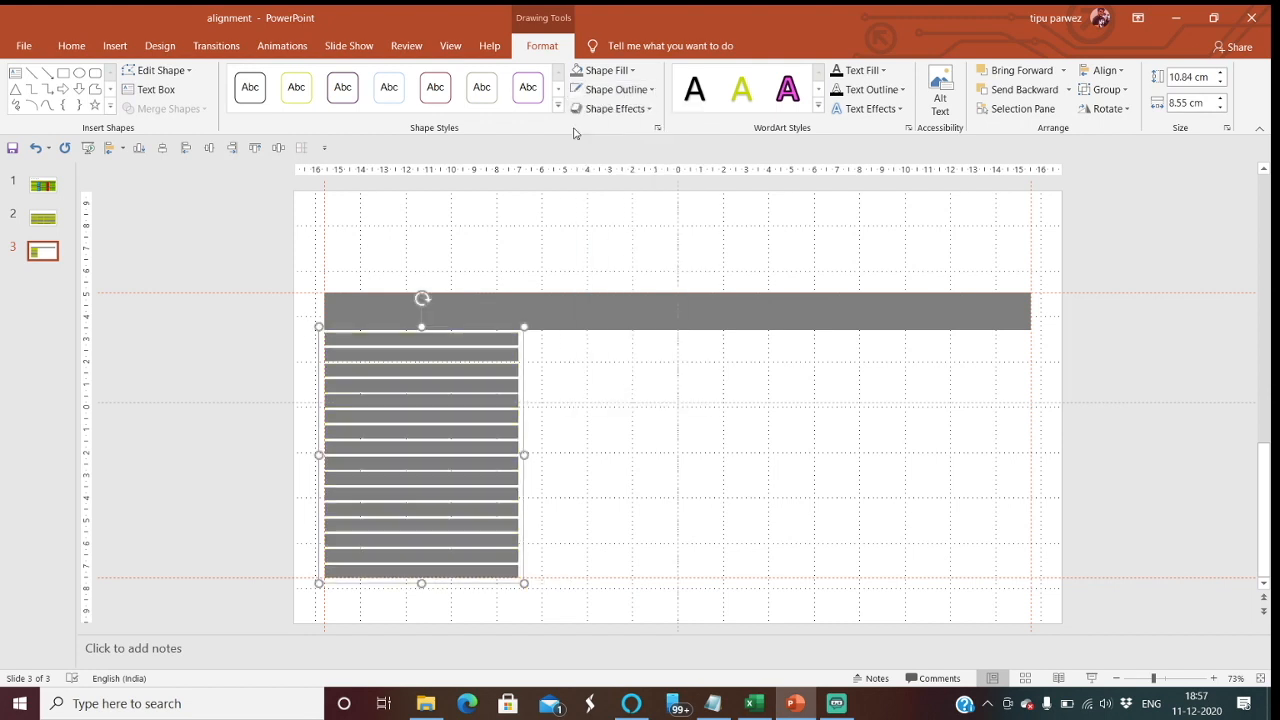
{"action": "left_click", "coordinate": [485, 252]}
- Set the header bar on slide 3 to No Outline
{"action": "left_click", "coordinate": [527, 320]}
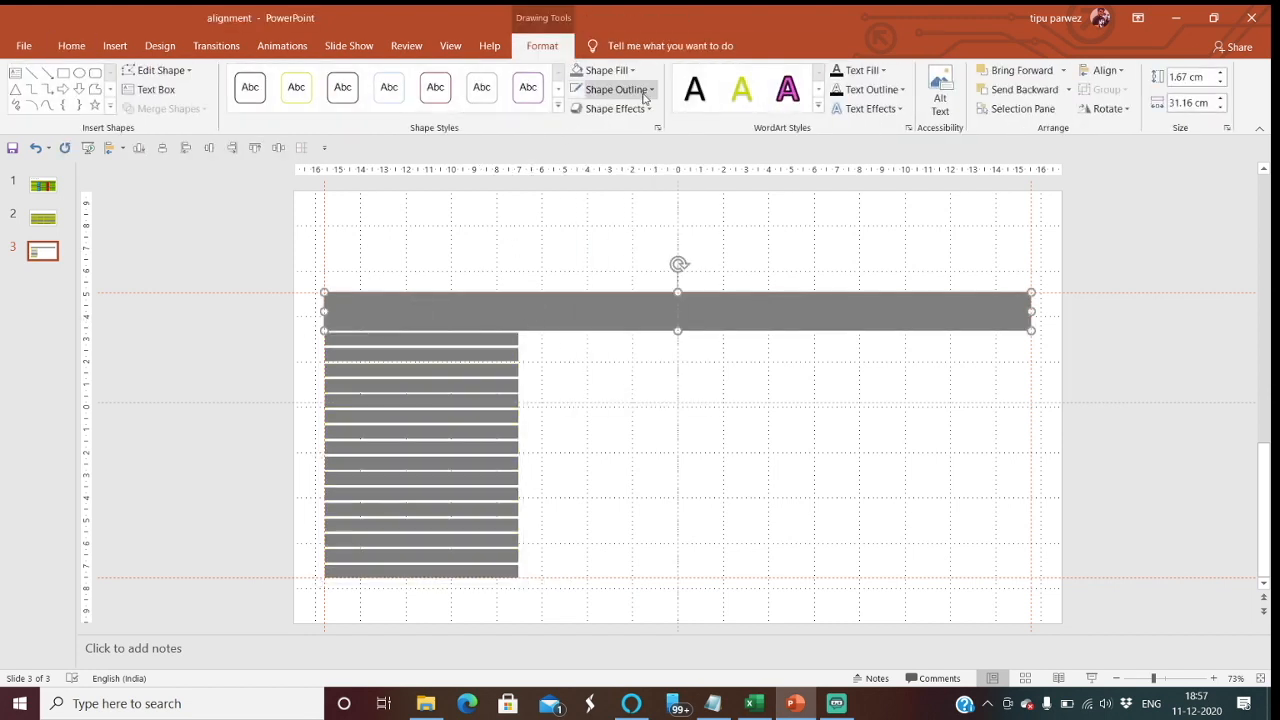
{"action": "left_click", "coordinate": [651, 91]}
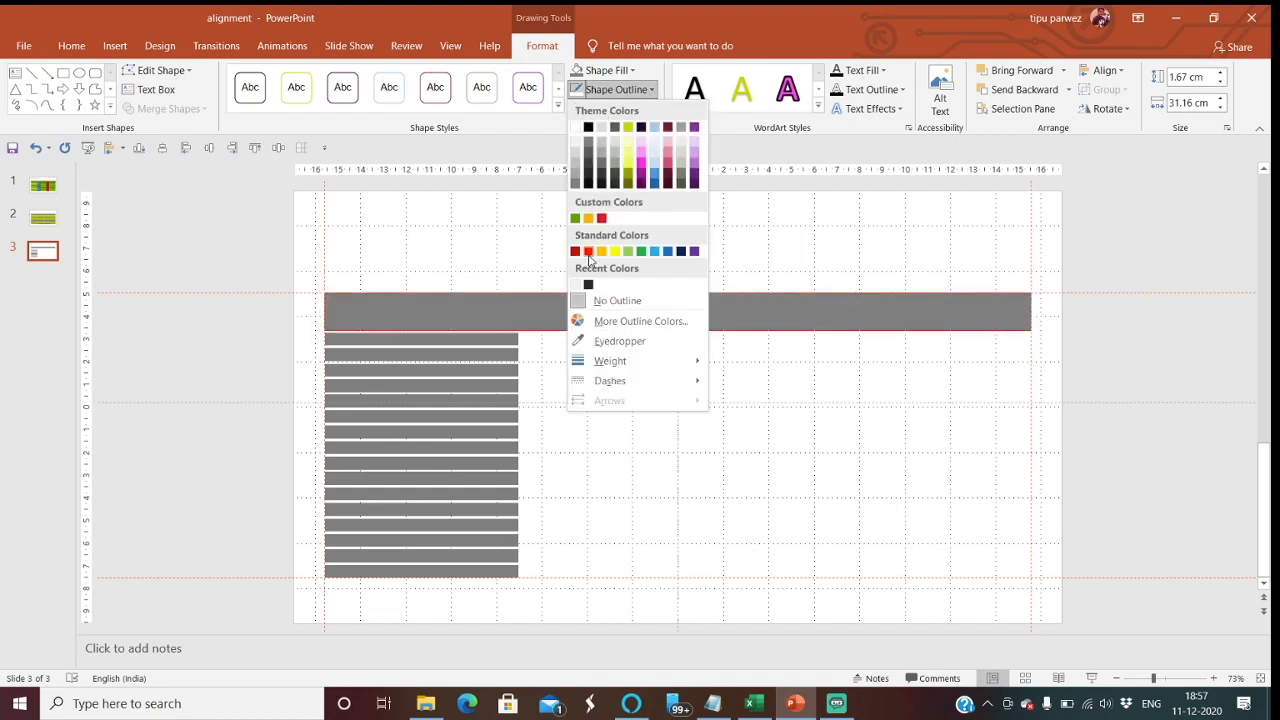
{"action": "left_click", "coordinate": [610, 301]}
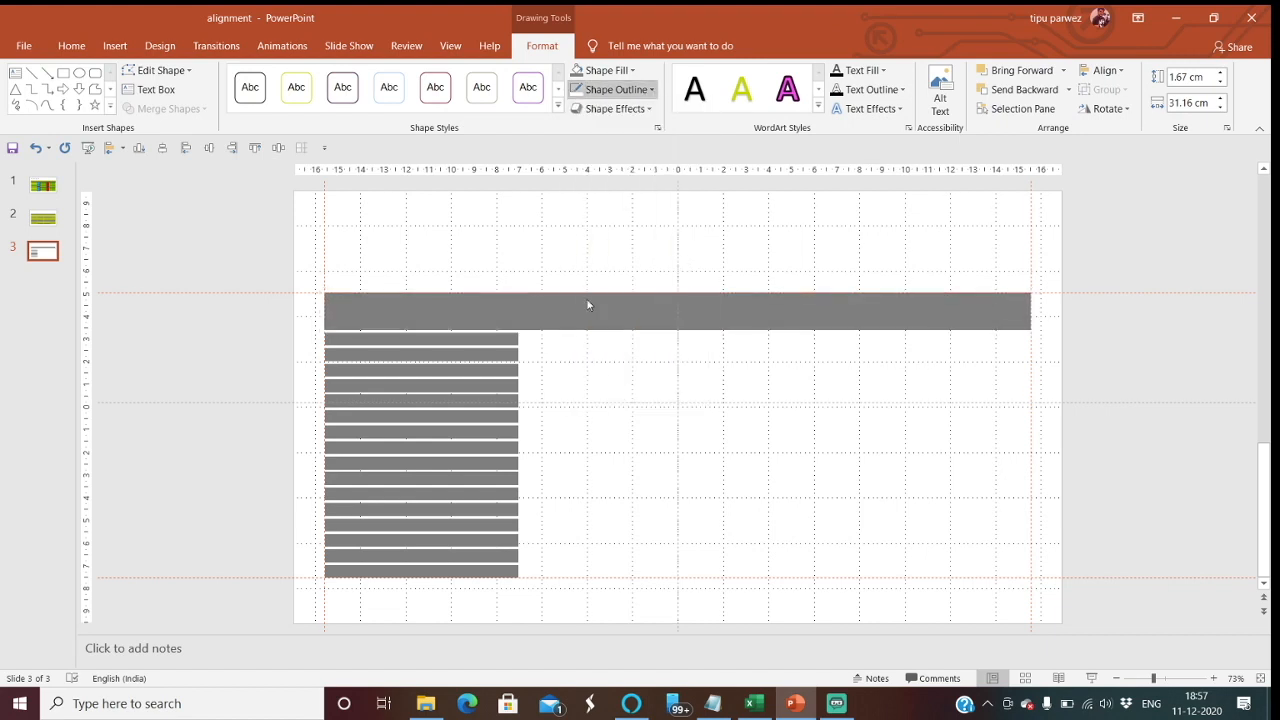
{"action": "left_click", "coordinate": [497, 260]}
- On slide 2, move the fourth column group aside, delete the green background block, and put the group back in place
{"action": "left_click", "coordinate": [44, 218]}
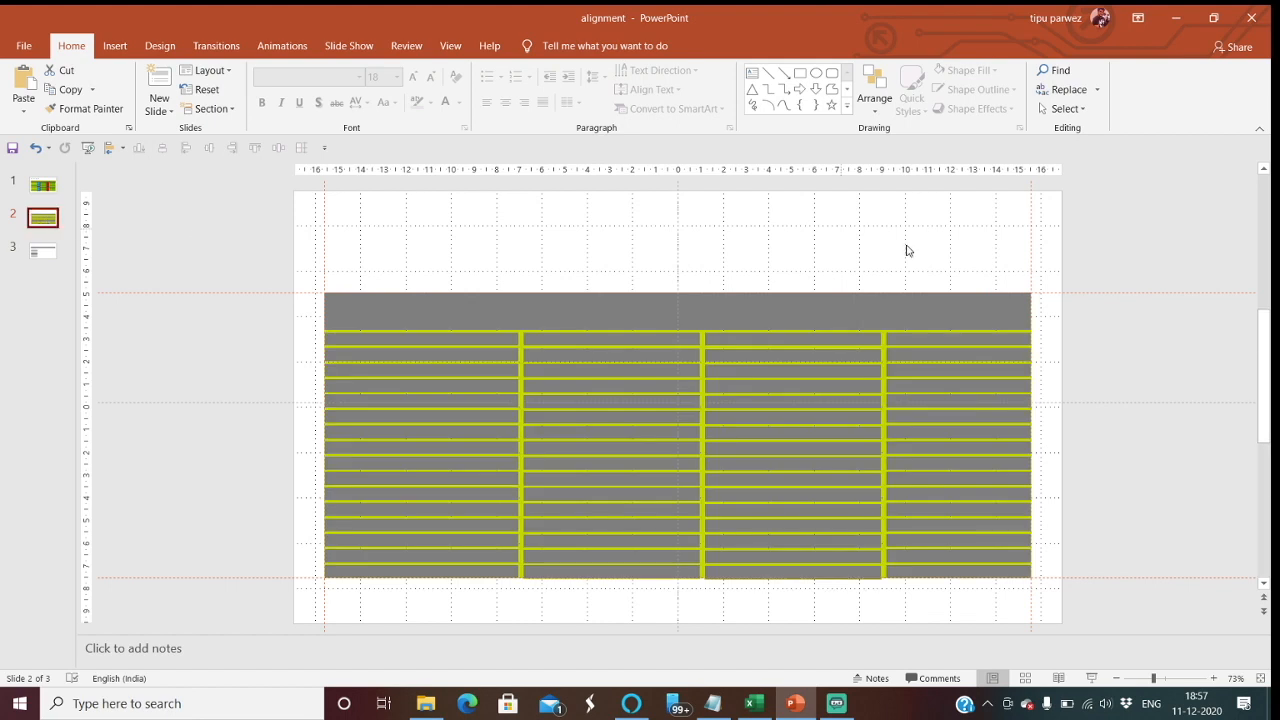
{"action": "left_click_drag", "start_coordinate": [905, 371], "coordinate": [927, 393]}
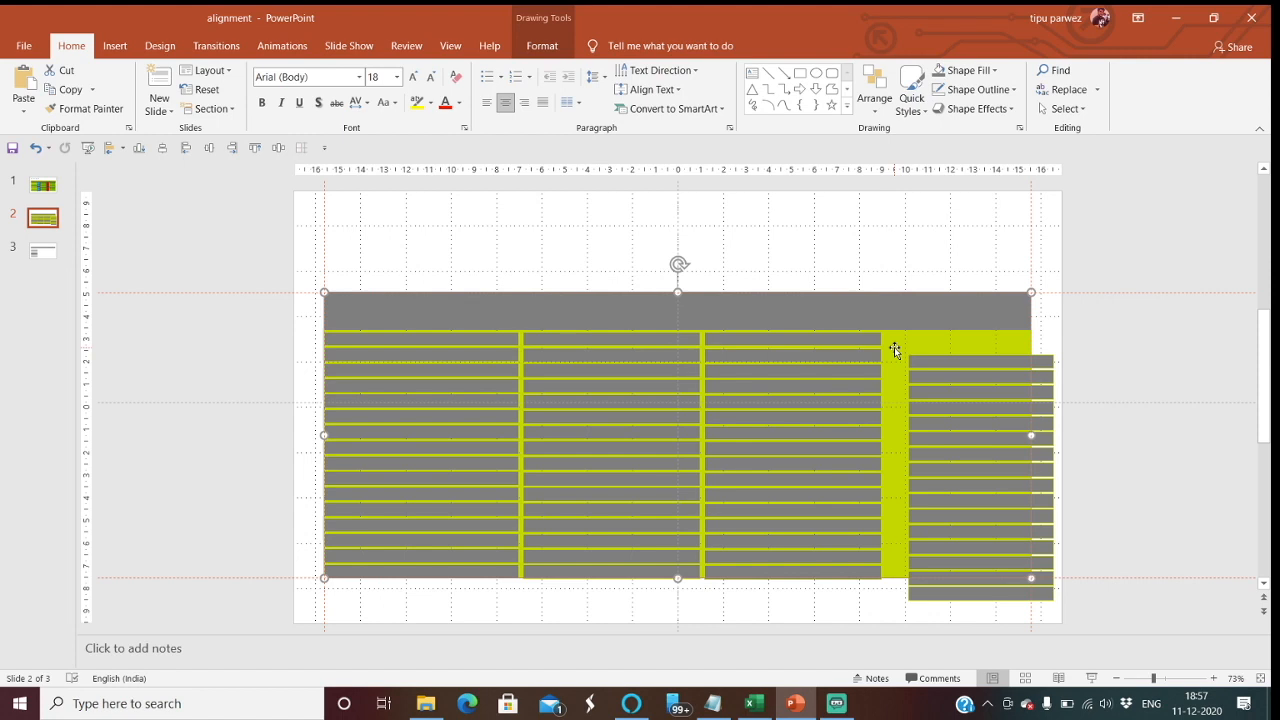
{"action": "key", "text": "Delete"}
{"action": "left_click_drag", "start_coordinate": [969, 415], "coordinate": [946, 395]}
{"action": "left_click", "coordinate": [1242, 428]}
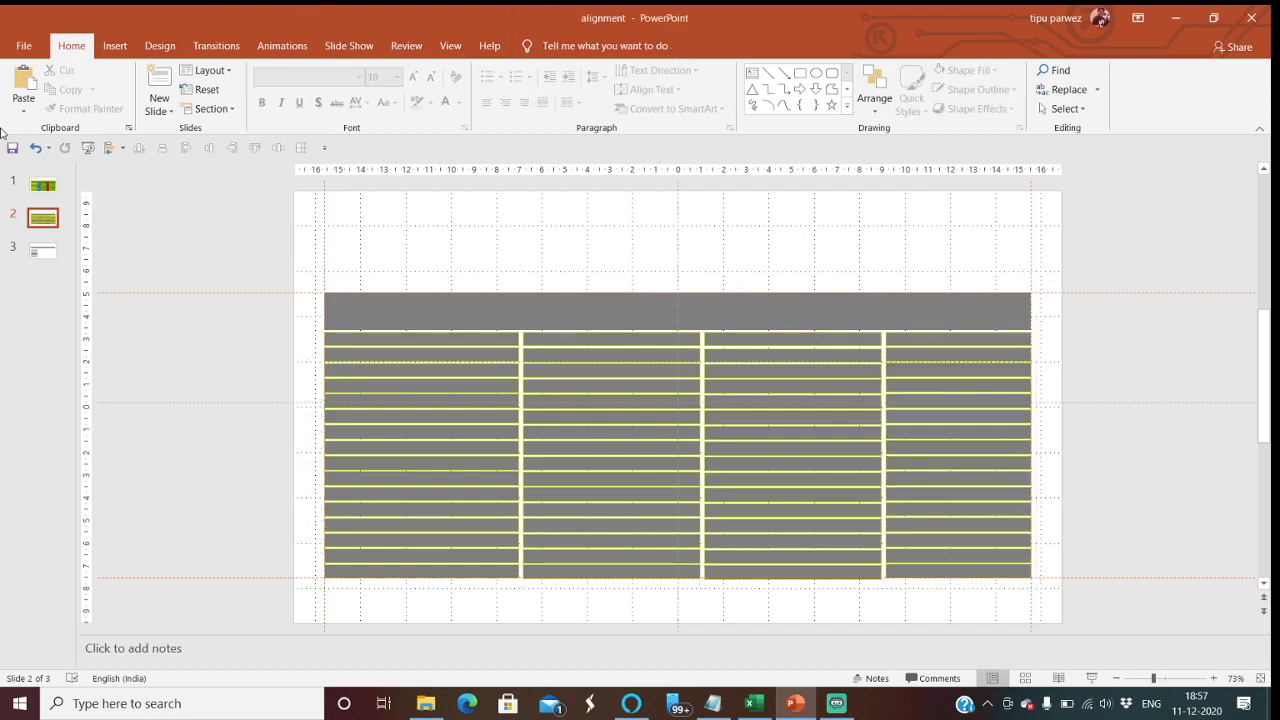
- Ungroup the column of white-outlined bars on slide 3
{"action": "left_click", "coordinate": [42, 251]}
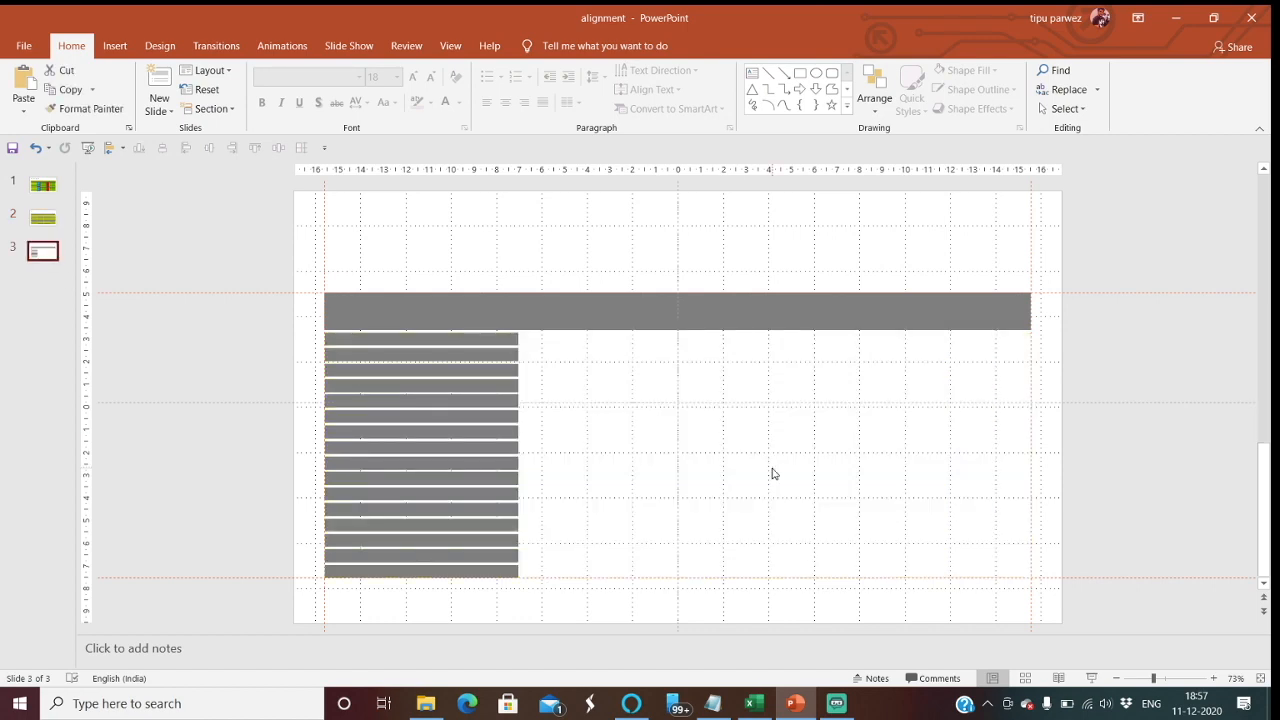
{"action": "left_click", "coordinate": [370, 533]}
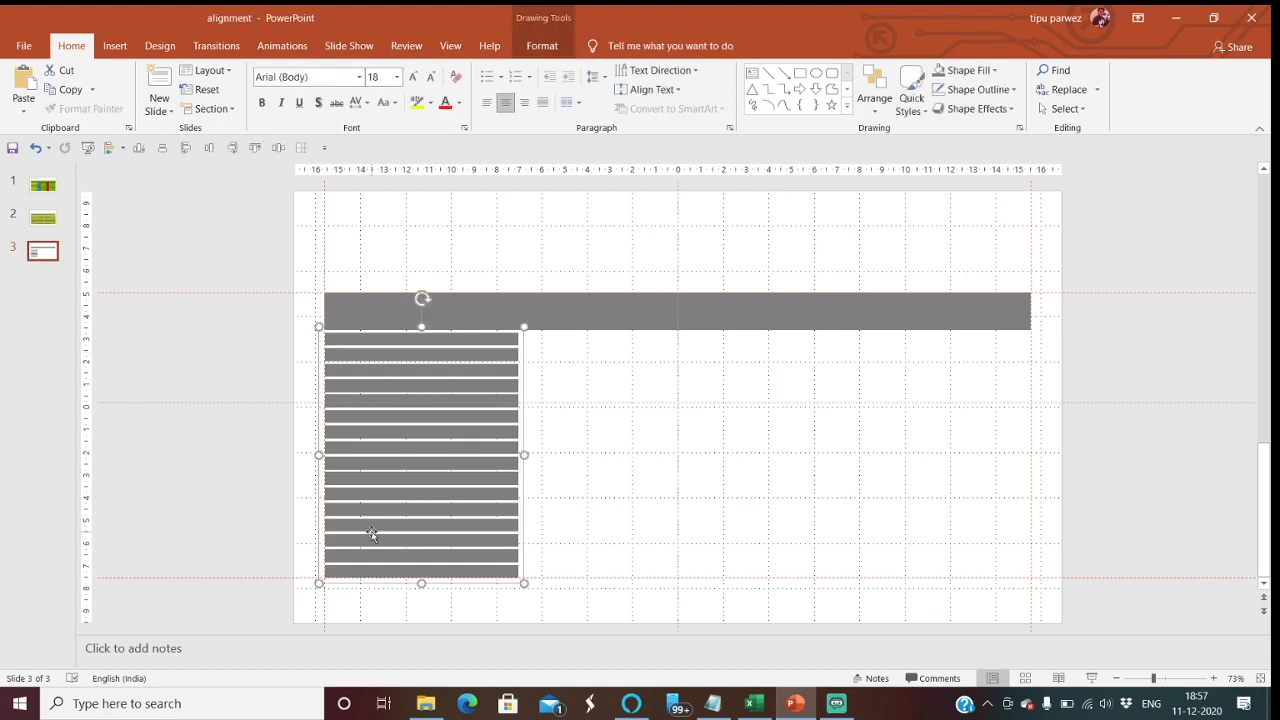
{"action": "right_click", "coordinate": [434, 535]}
{"action": "mouse_move", "coordinate": [558, 362]}
{"action": "left_click", "coordinate": [608, 401]}
{"action": "left_click", "coordinate": [723, 469]}
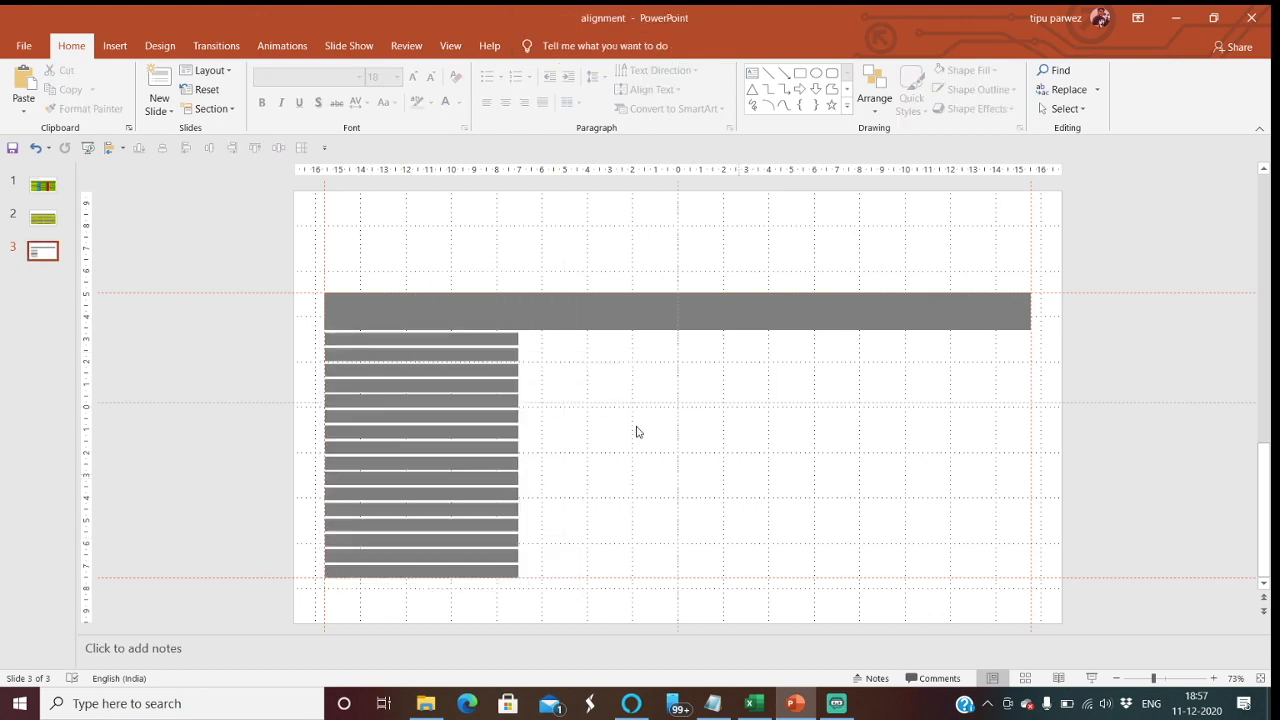
- Duplicate the column's top bar and place the copy just right of it in the same row, nudging it to a narrow gap
{"action": "left_click", "coordinate": [476, 341]}
{"action": "key", "text": "ctrl+c"}
{"action": "key", "text": "ctrl+v"}
{"action": "left_click_drag", "start_coordinate": [476, 344], "coordinate": [666, 336]}
{"action": "mouse_move", "coordinate": [575, 339]}
{"action": "left_mouse_down"}
{"action": "mouse_move", "coordinate": [589, 377]}
{"action": "mouse_move", "coordinate": [591, 340]}
{"action": "mouse_move", "coordinate": [572, 344]}
{"action": "left_mouse_up"}
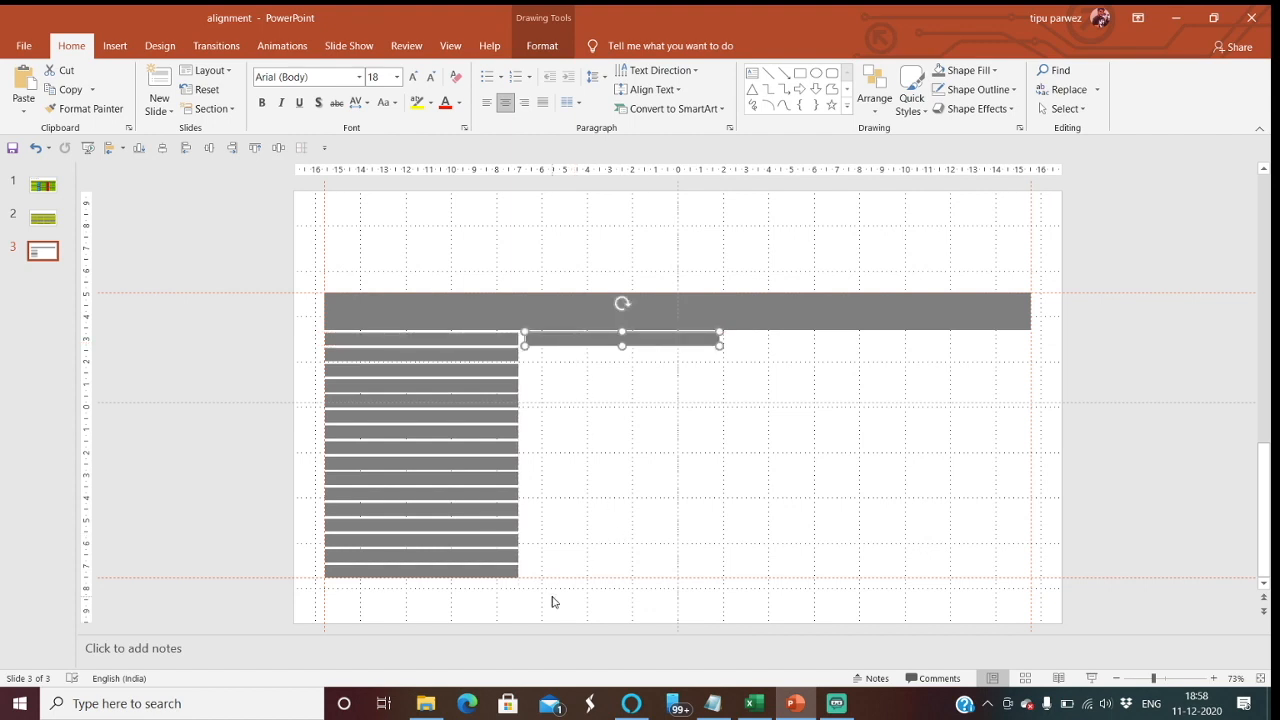
{"action": "key", "text": "ctrl+Left"}
{"action": "key", "text": "ctrl+Left"}
{"action": "key", "text": "ctrl+Left"}
{"action": "key", "text": "ctrl+Left"}
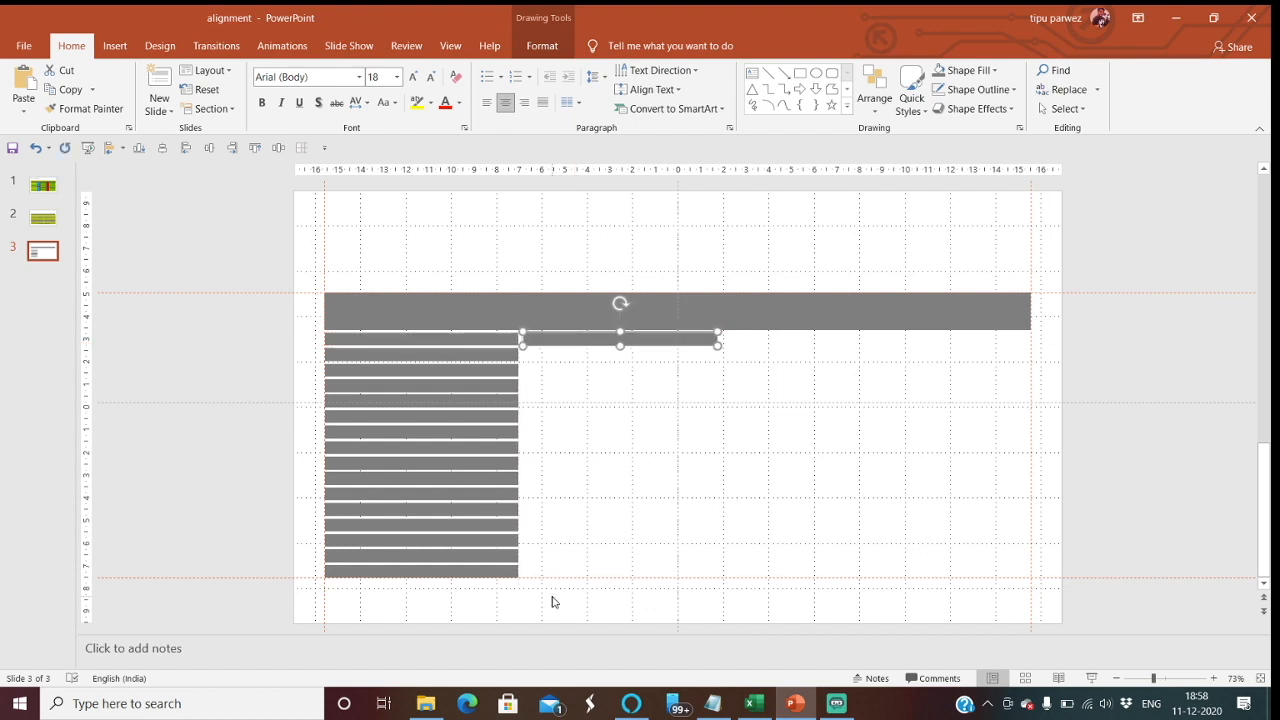